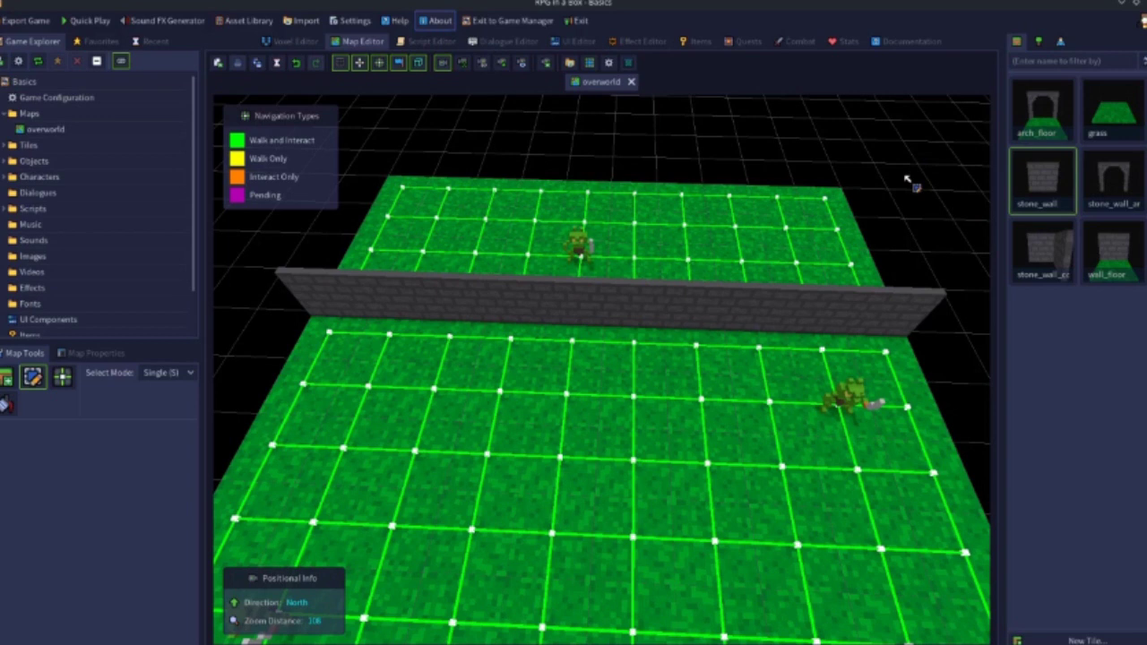
pyautogui.click(1038, 43)
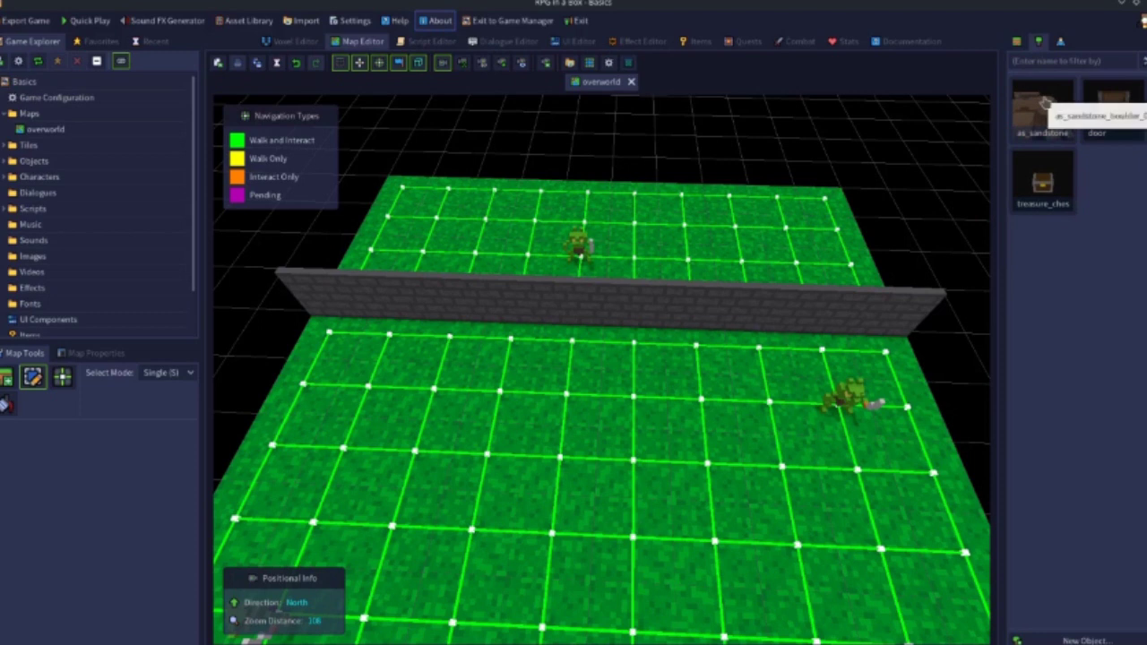
pyautogui.click(1016, 42)
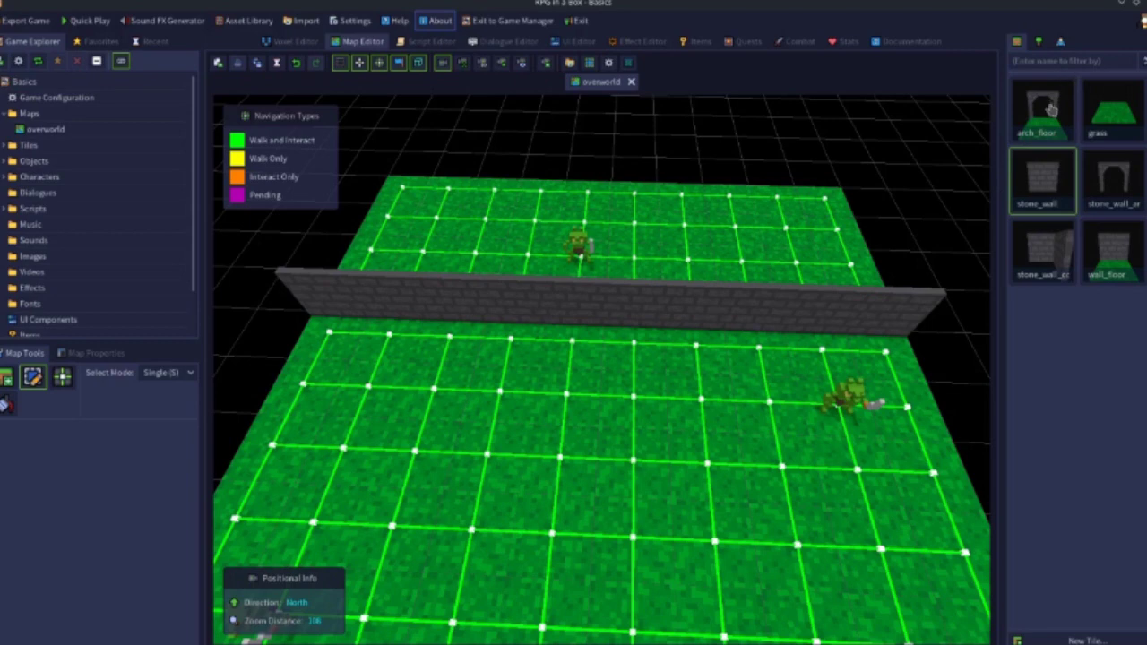
pyautogui.click(218, 63)
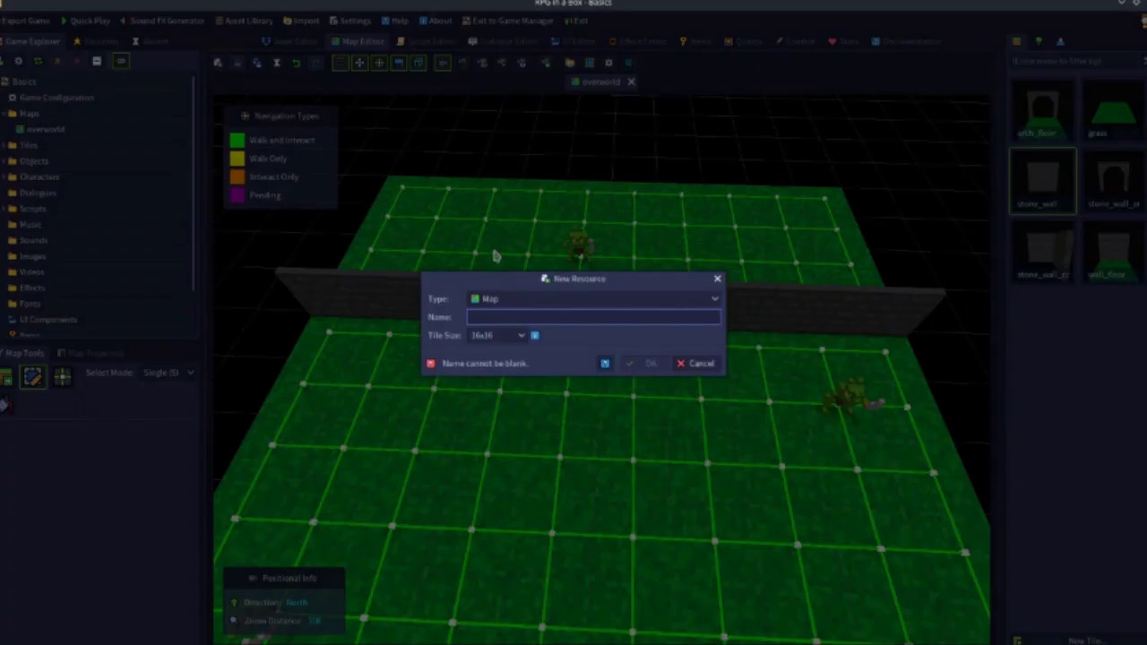
pyautogui.click(499, 303)
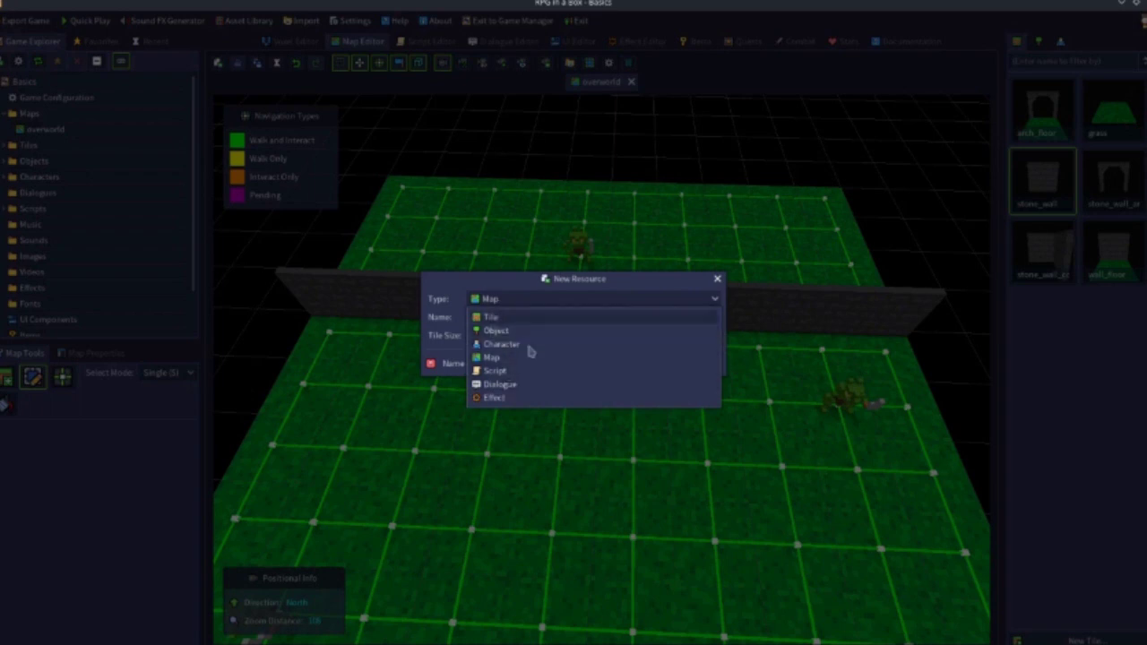
pyautogui.click(519, 331)
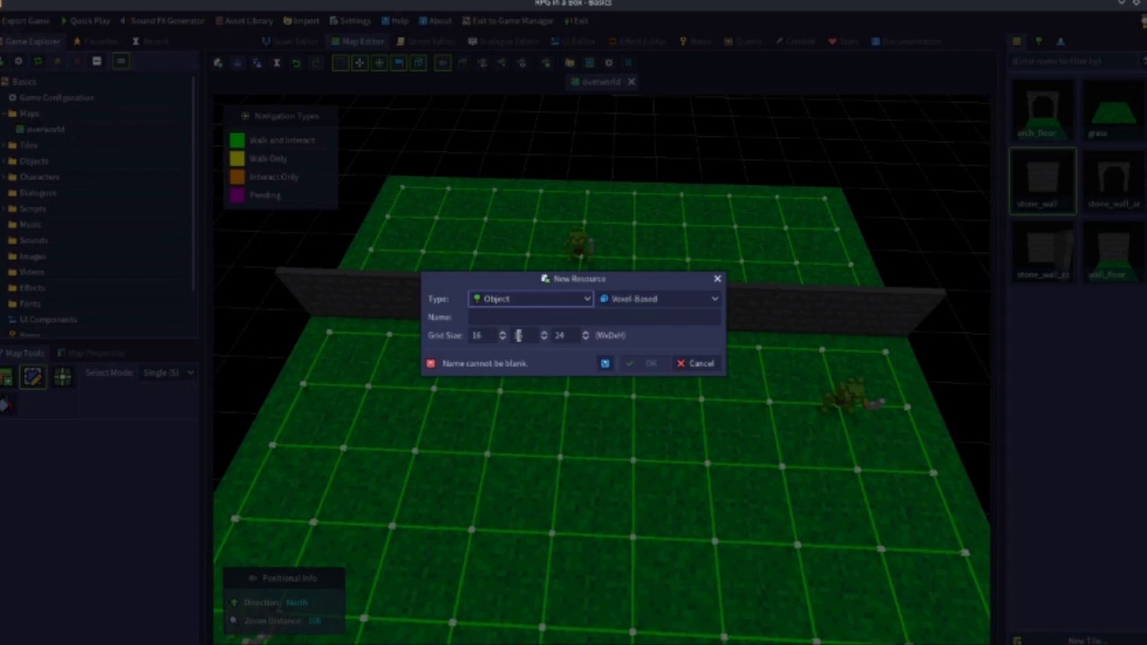
pyautogui.click(510, 318)
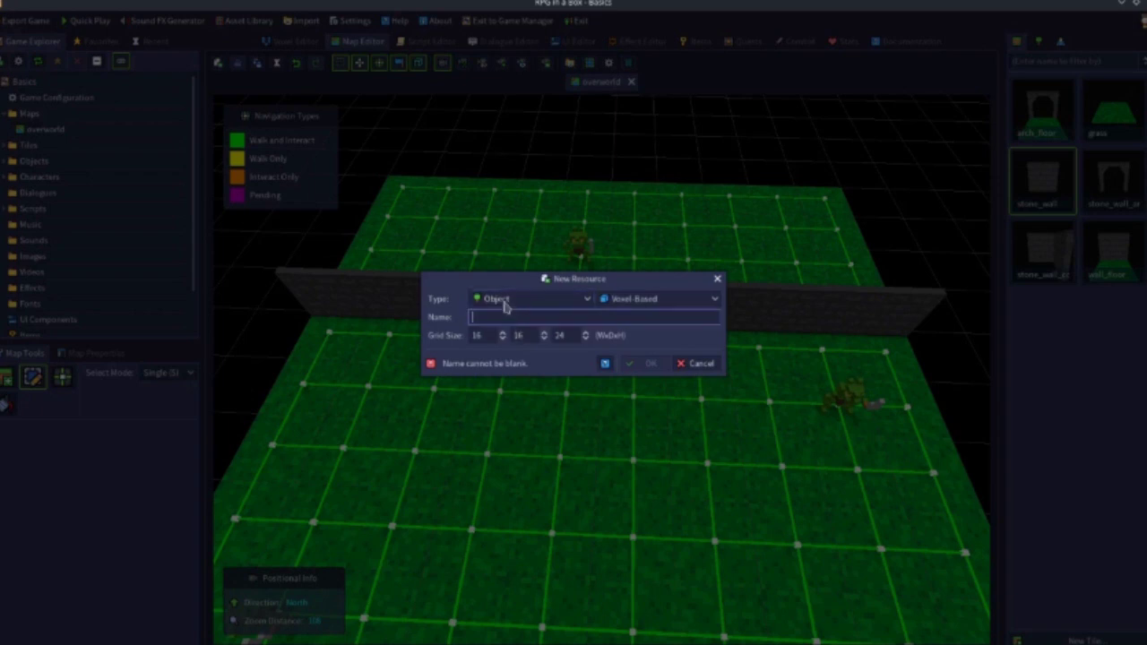
pyautogui.write('door')
pyautogui.press('BackSpace')
pyautogui.press('BackSpace')
pyautogui.press('BackSpace')
pyautogui.press('BackSpace')
pyautogui.click(686, 365)
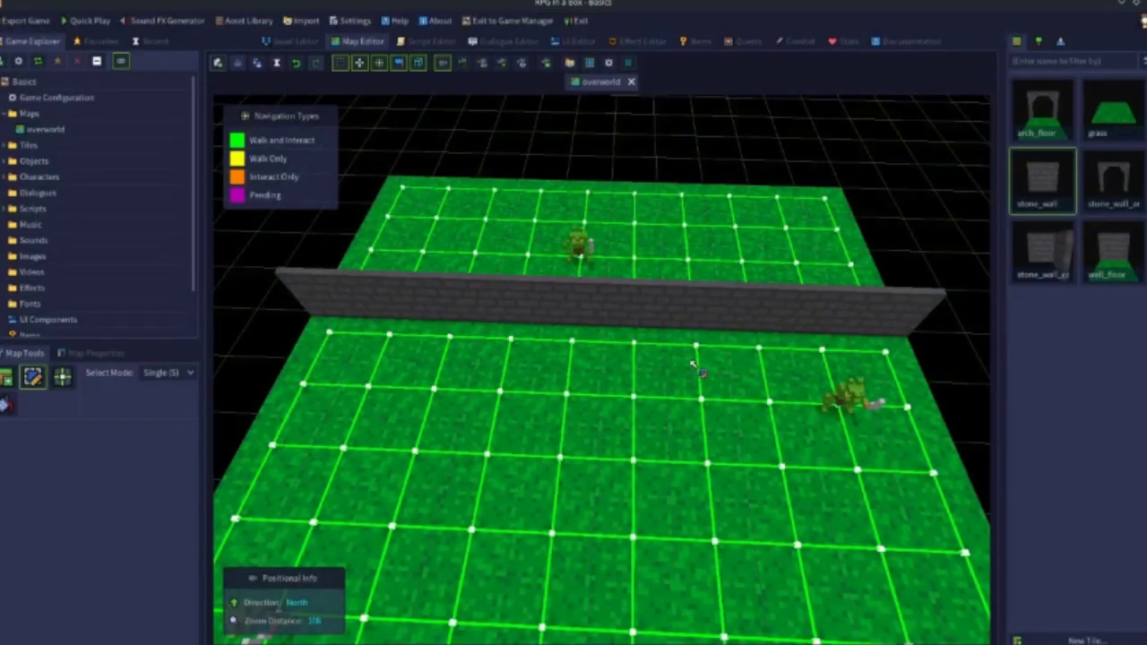
# Step: Open the door object in the Voxel Editor
pyautogui.click(1039, 42)
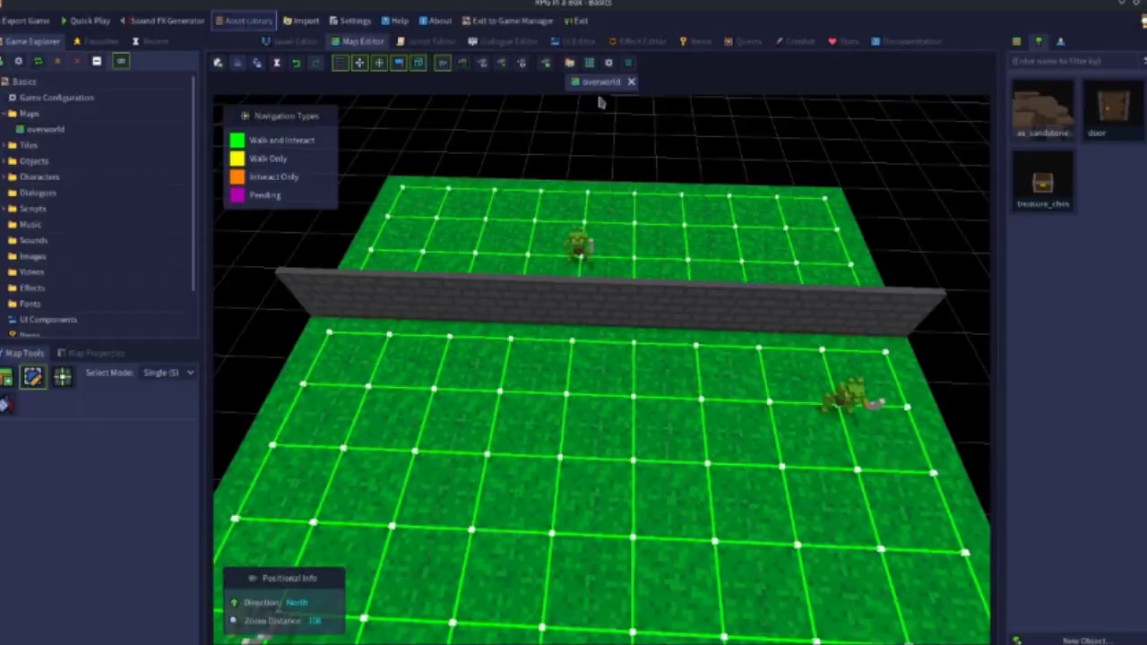
pyautogui.click(245, 21)
pyautogui.click(768, 492)
pyautogui.doubleClick(1109, 121)
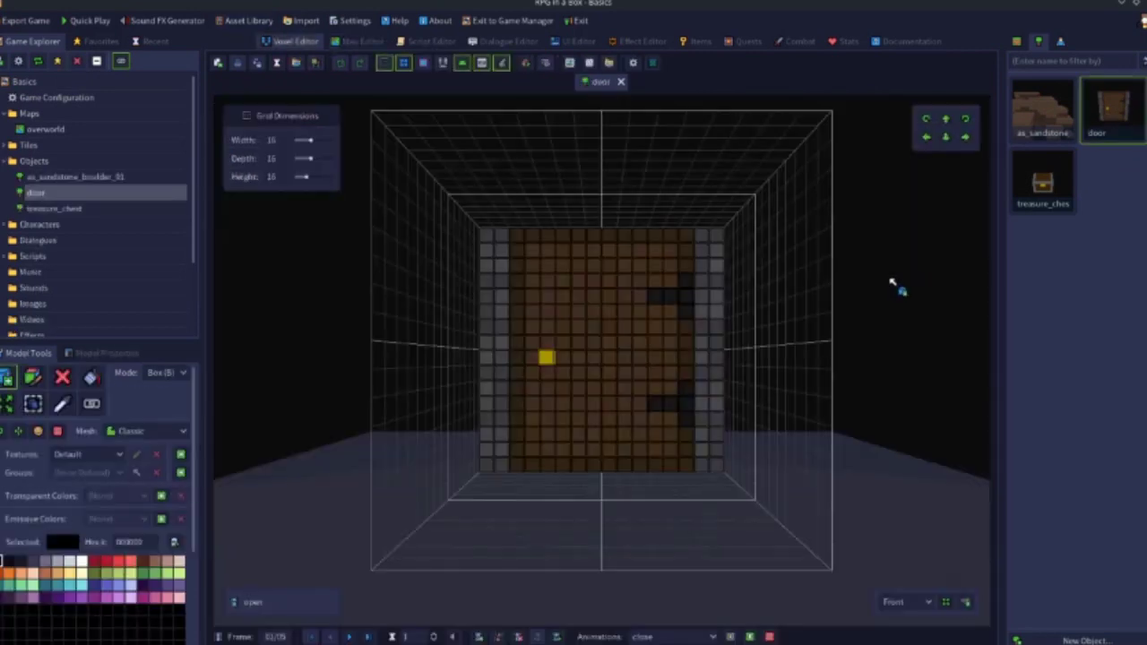
# Step: Preview the door model's open and close animations
pyautogui.moveTo(895, 256); pyautogui.dragTo(730, 456, button='right')
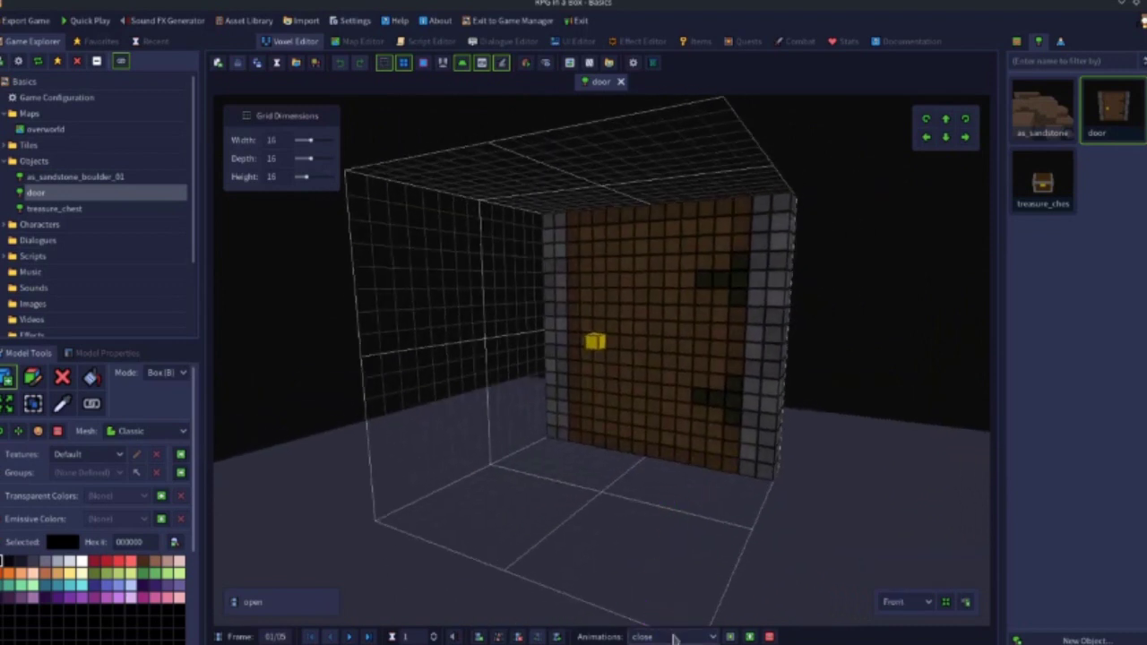
pyautogui.click(674, 636)
pyautogui.click(663, 625)
pyautogui.click(730, 637)
pyautogui.click(674, 637)
pyautogui.click(667, 624)
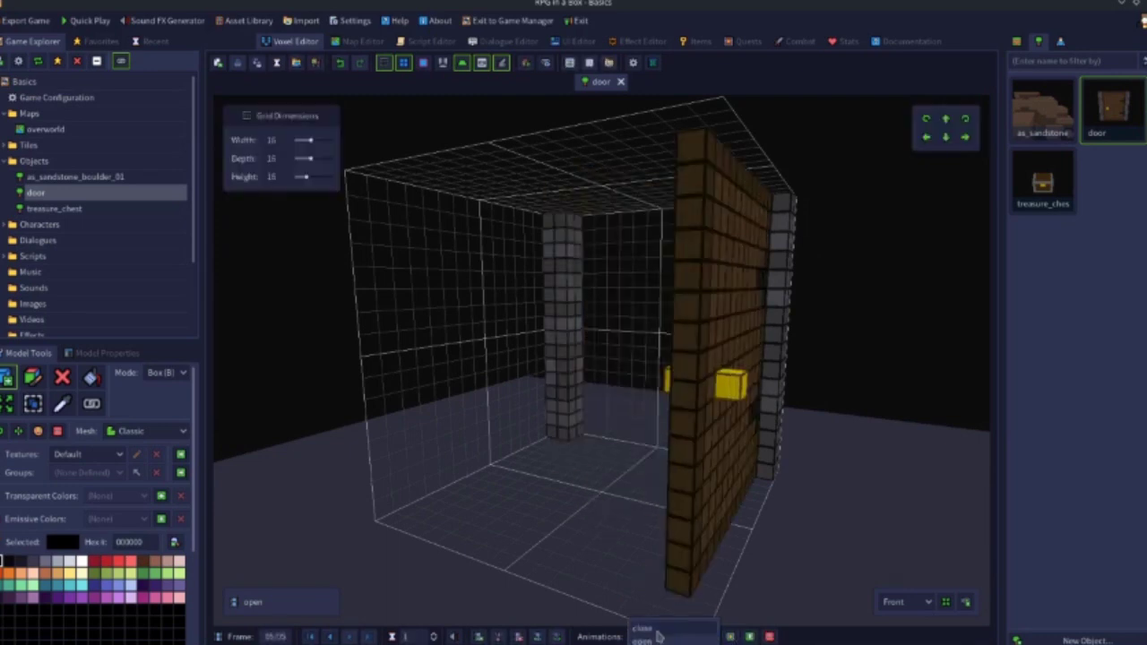
pyautogui.click(729, 637)
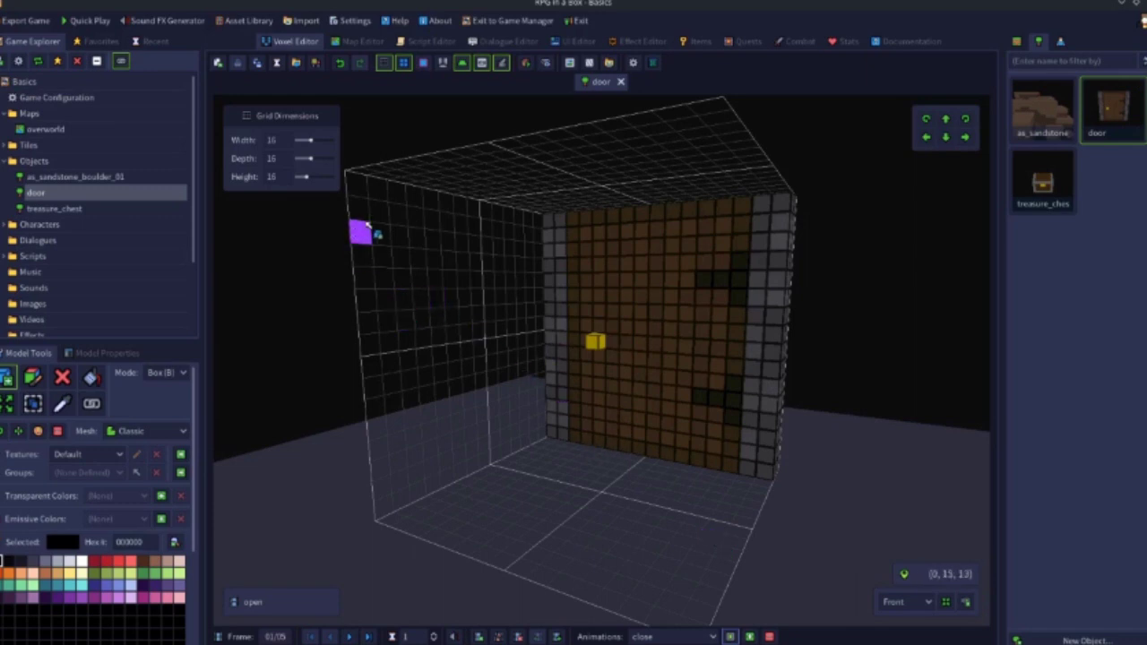
# Step: Return to the overworld map and delete the stone wall segment at coordinate (-2, -1, 1)
pyautogui.click(361, 42)
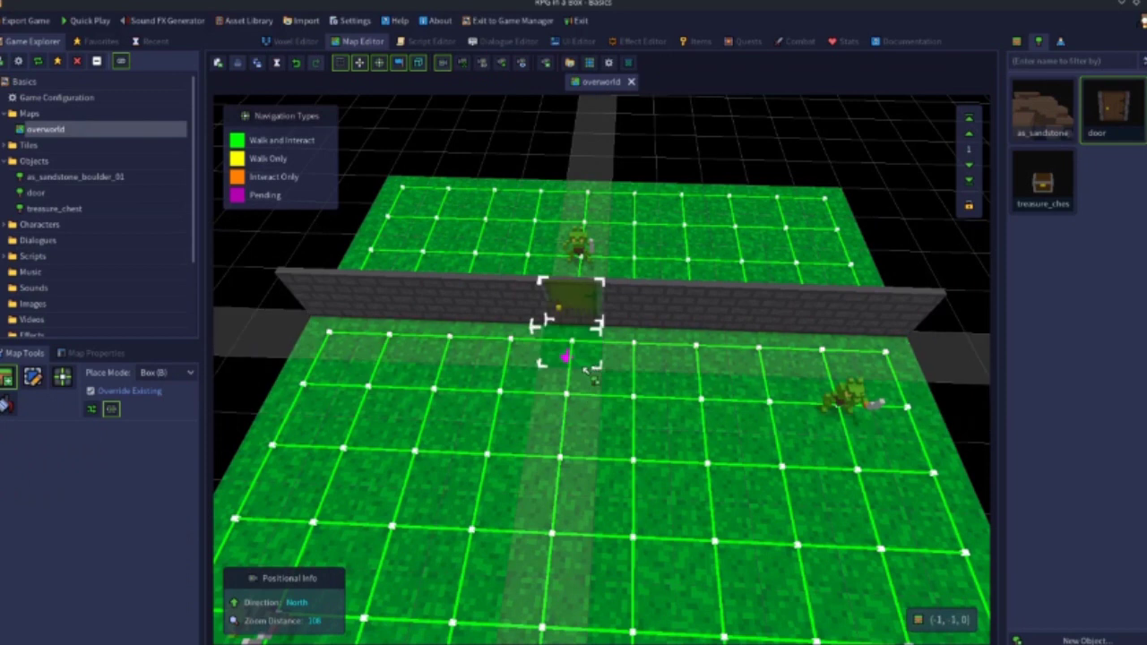
pyautogui.press('s')
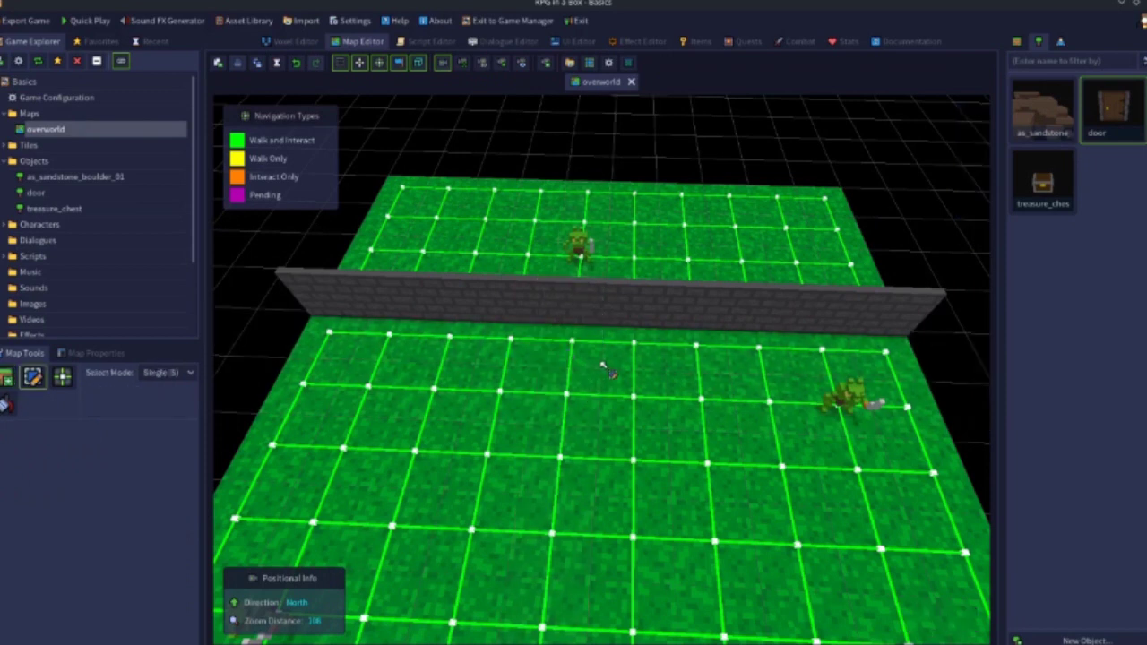
pyautogui.click(526, 332)
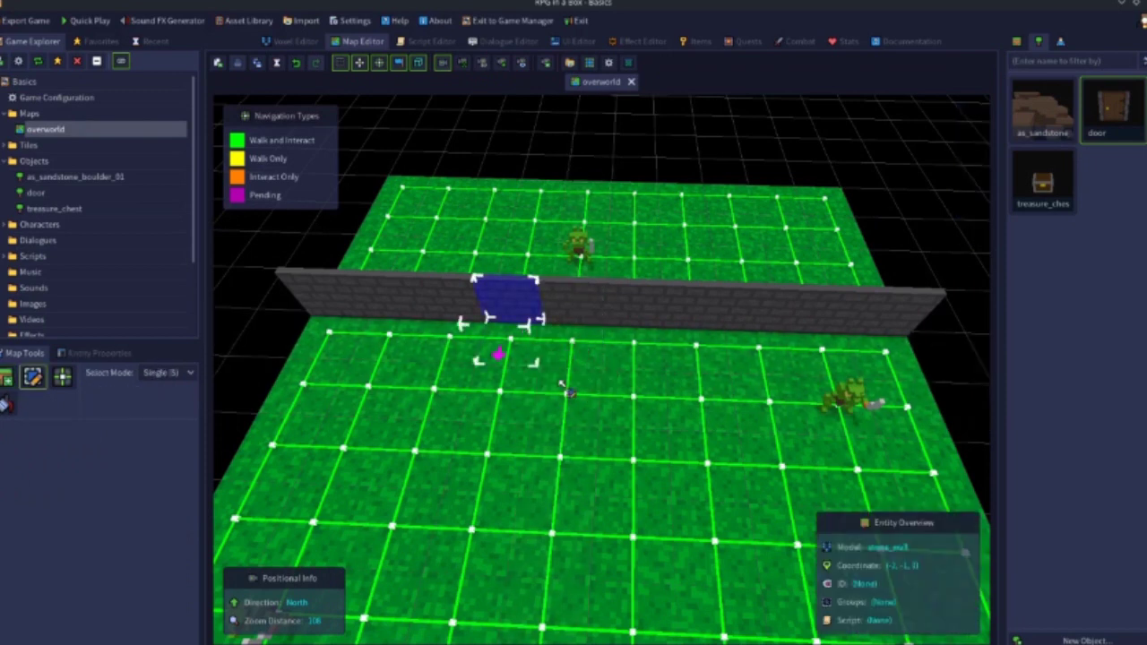
pyautogui.press('Delete')
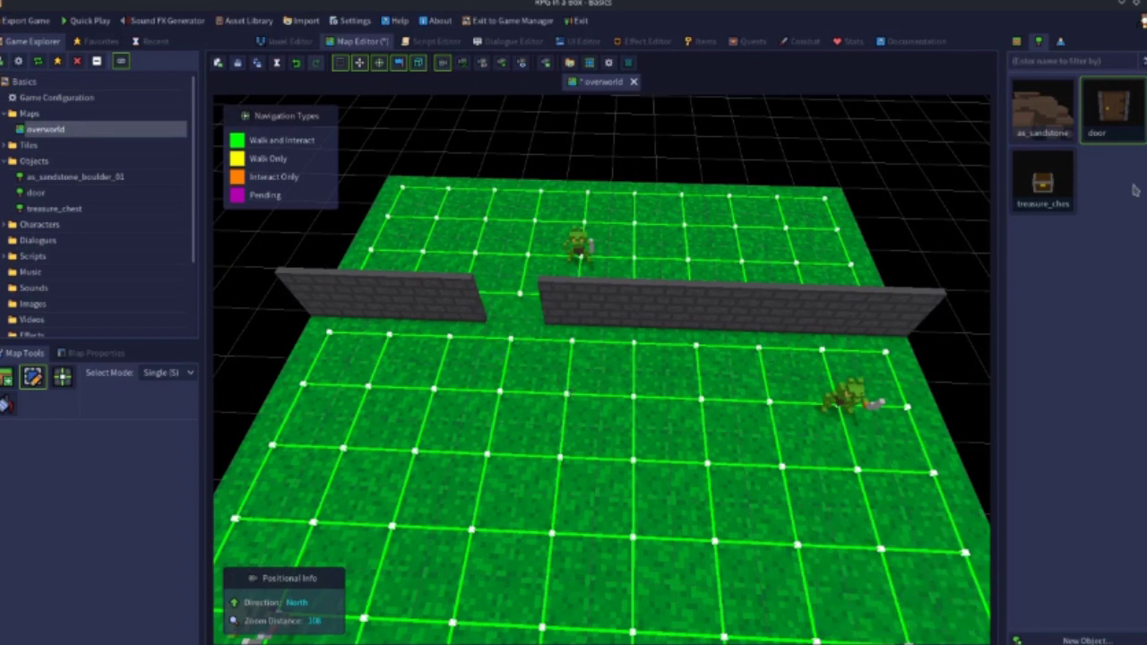
# Step: Place the door object in the gap in the stone wall and leave placement mode
pyautogui.click(1119, 128)
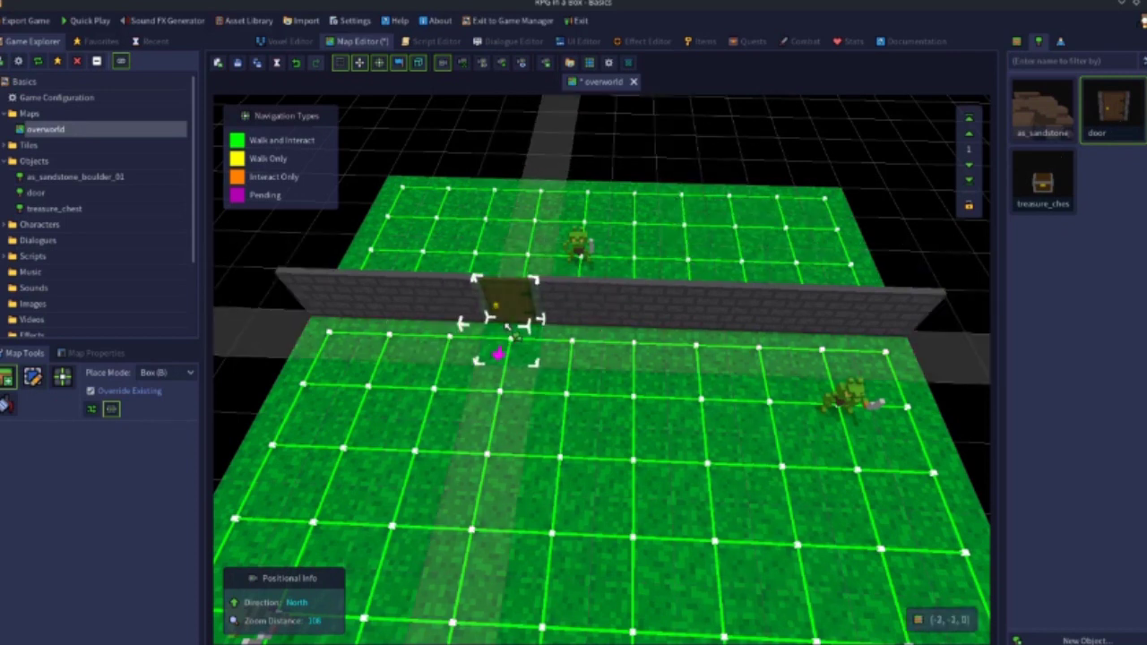
pyautogui.click(514, 335)
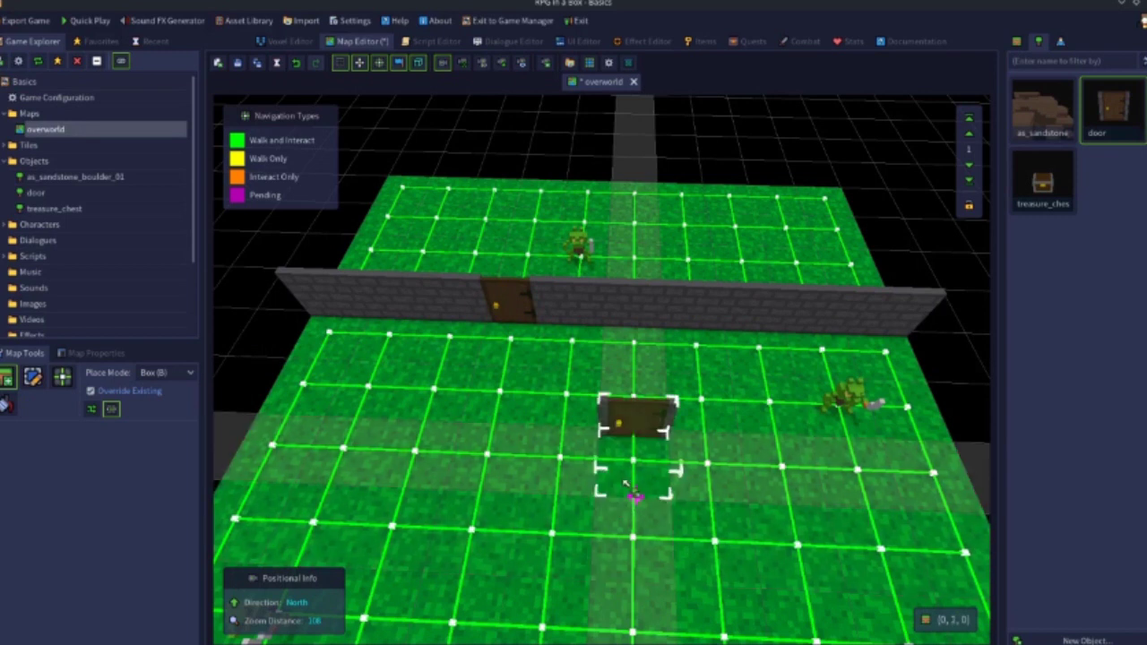
pyautogui.press('Escape')
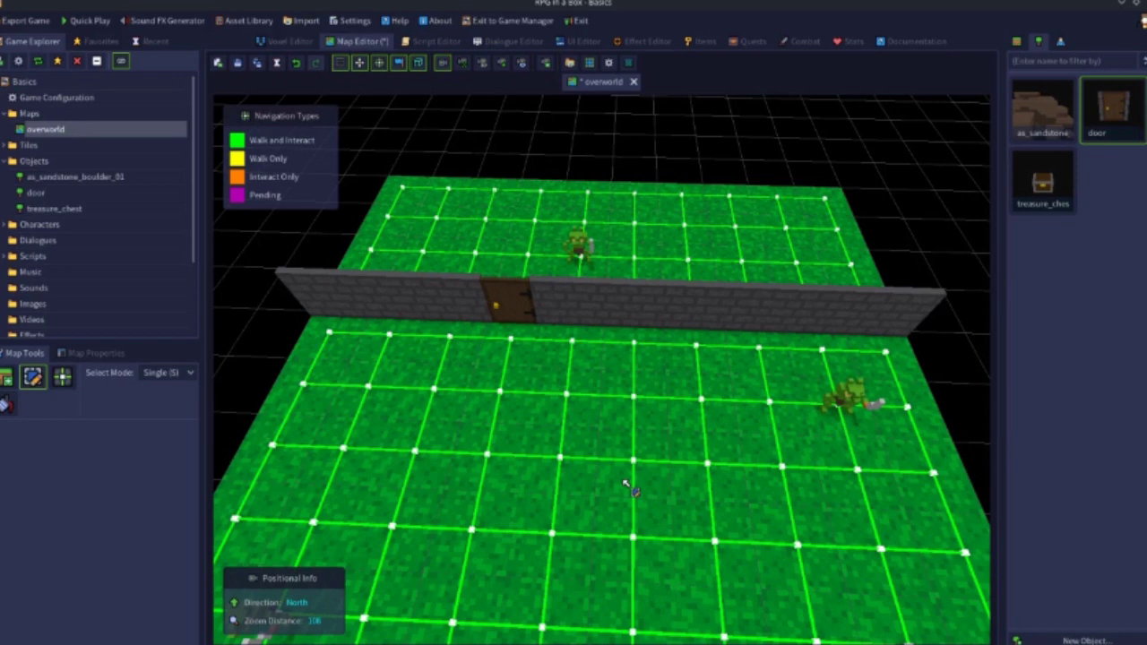
# Step: Select the door together with the grass tile directly in front of it and the one directly behind it
pyautogui.moveTo(564, 389); pyautogui.dragTo(476, 423, button='right')
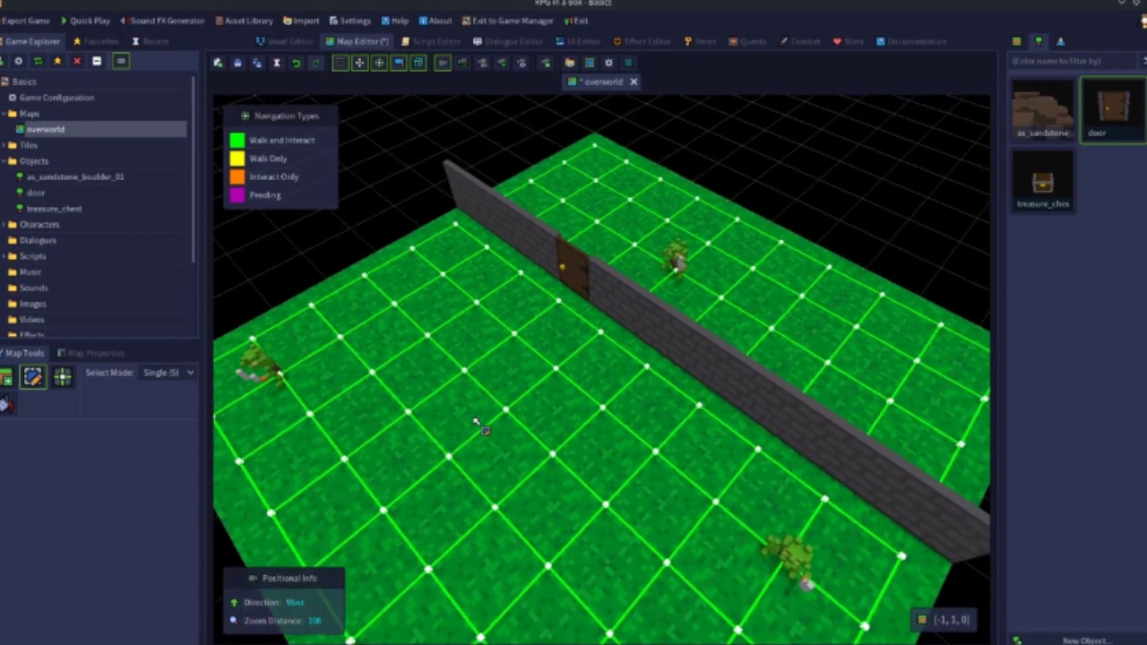
pyautogui.click(114, 355)
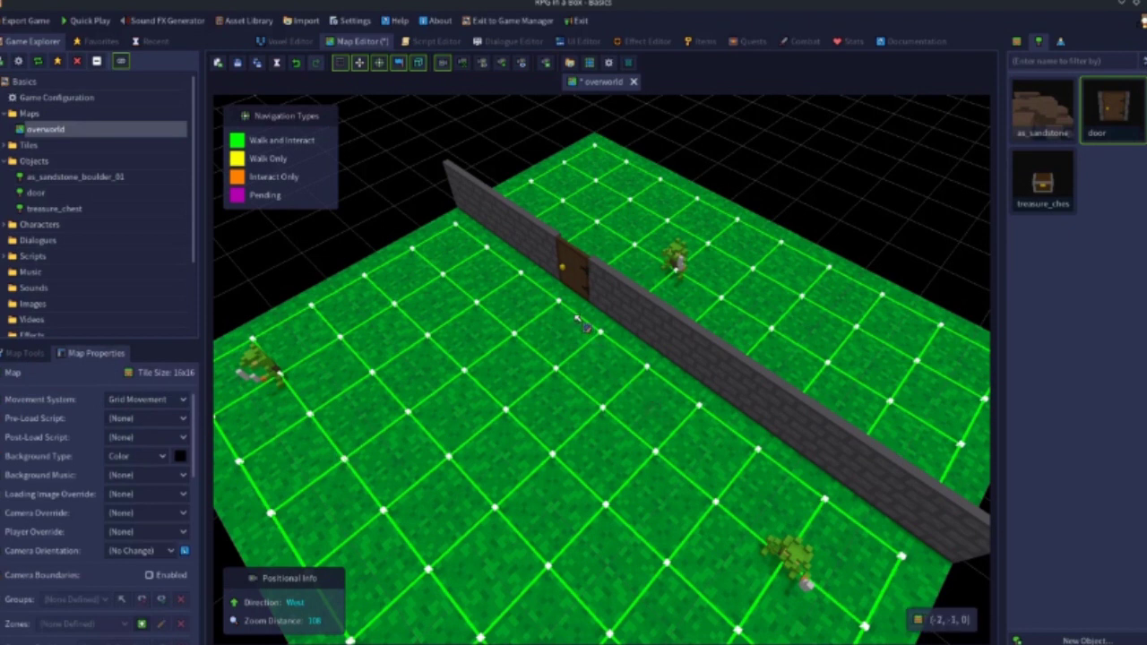
pyautogui.click(25, 353)
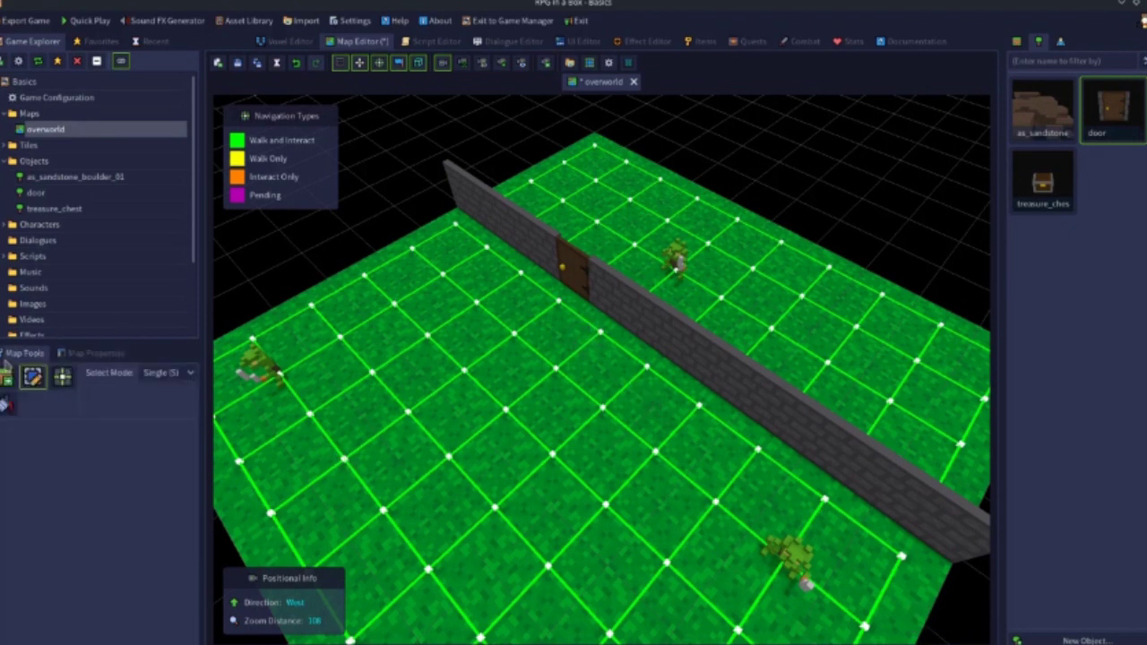
pyautogui.click(33, 379)
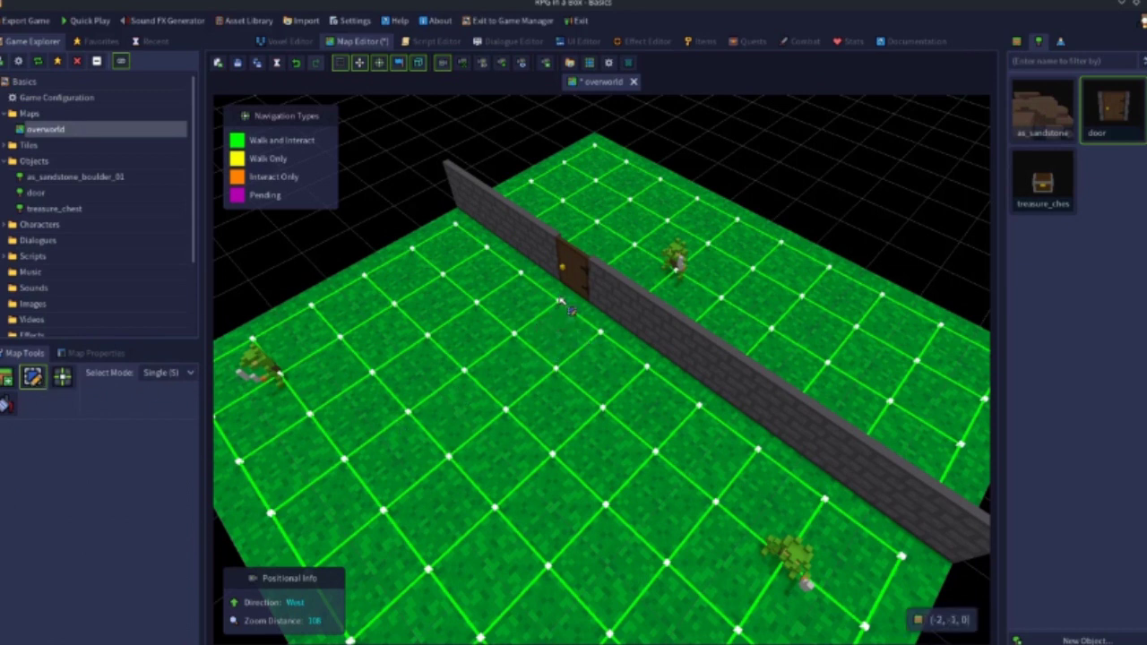
pyautogui.click(564, 306)
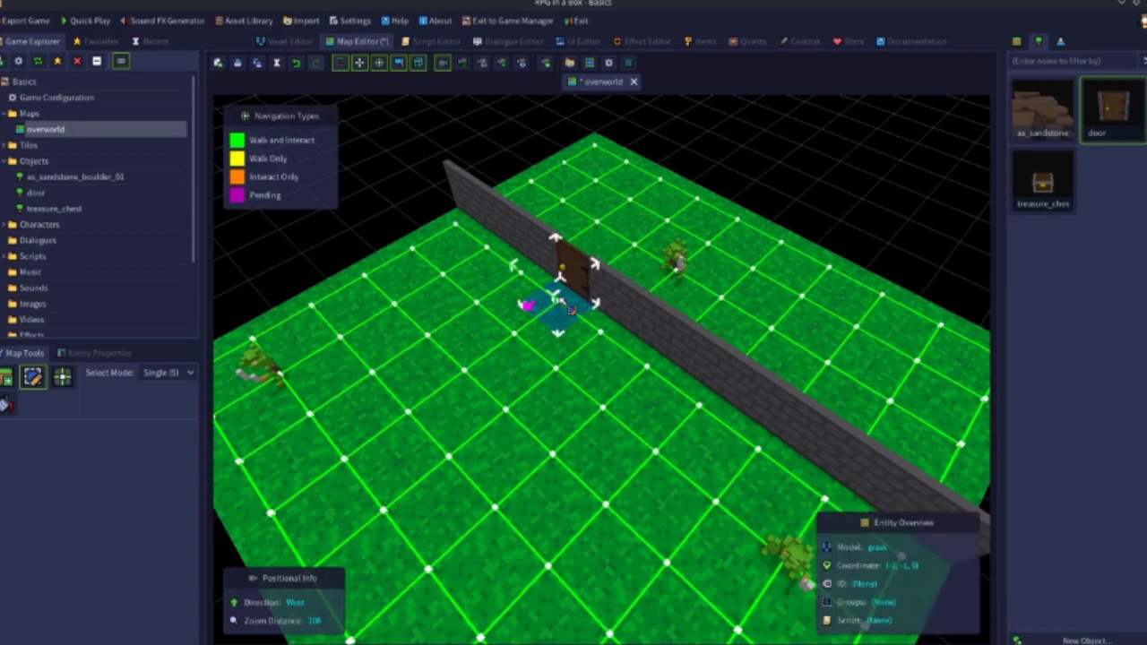
pyautogui.moveTo(570, 309); pyautogui.dragTo(584, 334, button='right')
pyautogui.press('Up')
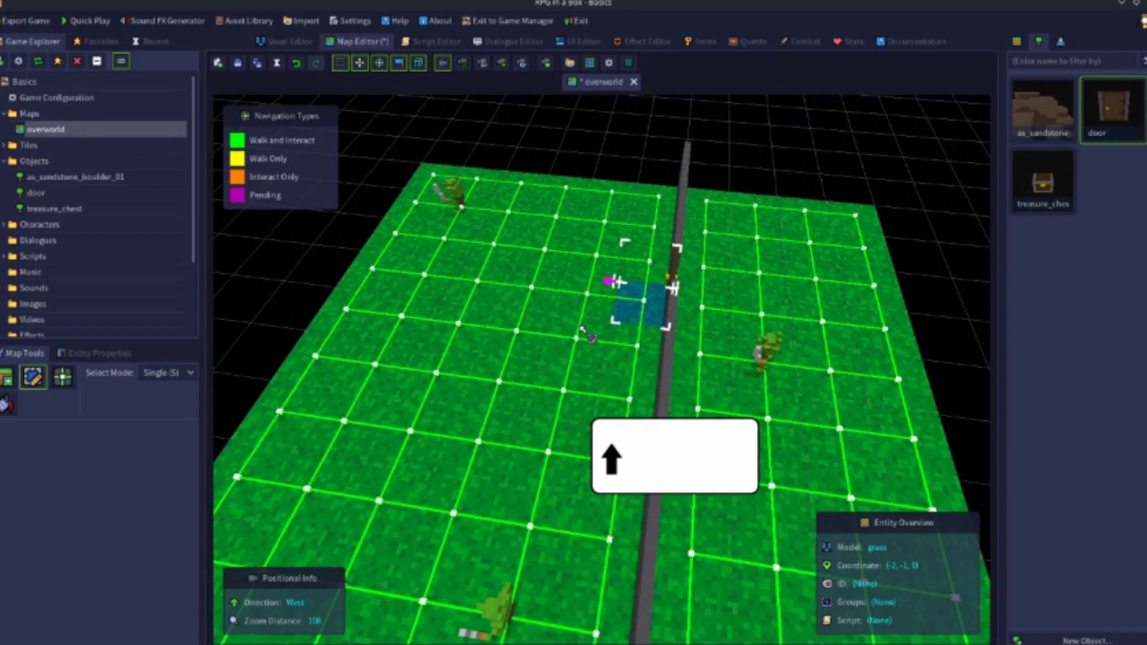
pyautogui.click(700, 311)
pyautogui.moveTo(556, 351); pyautogui.dragTo(618, 345, button='right')
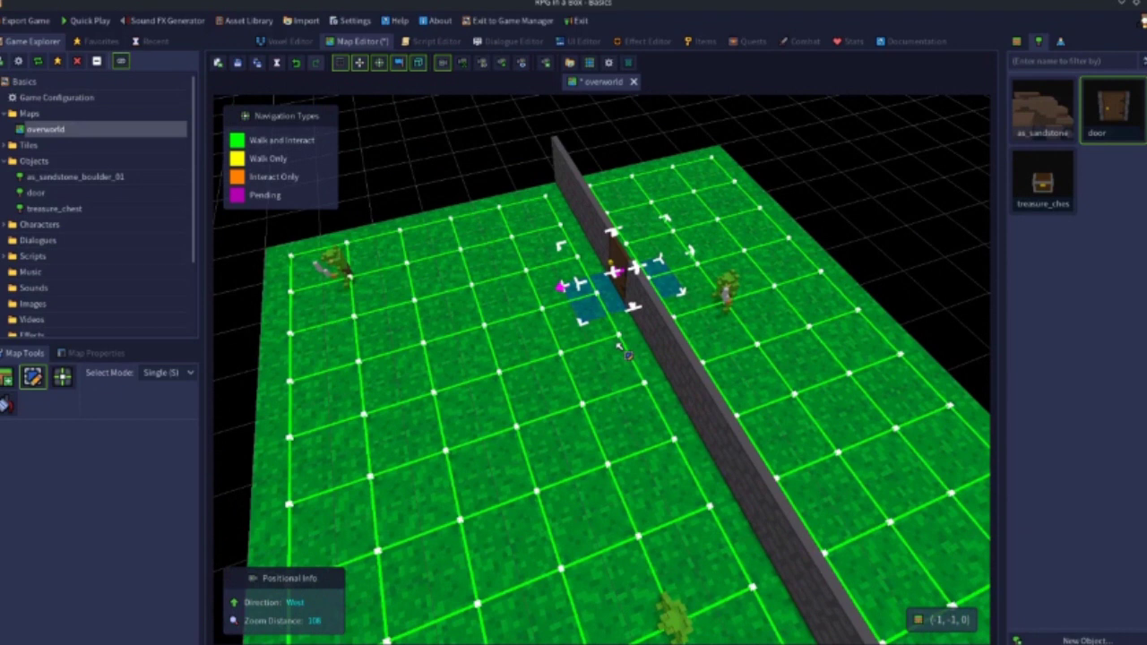
pyautogui.moveTo(627, 353); pyautogui.dragTo(630, 354, button='right')
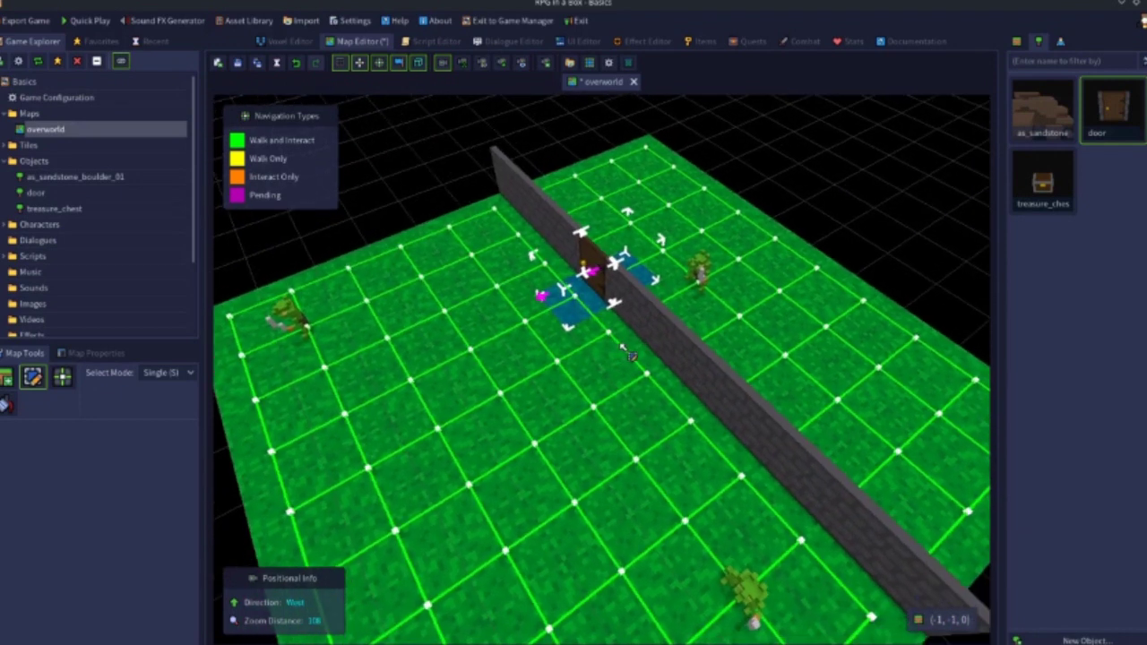
pyautogui.press('shift')
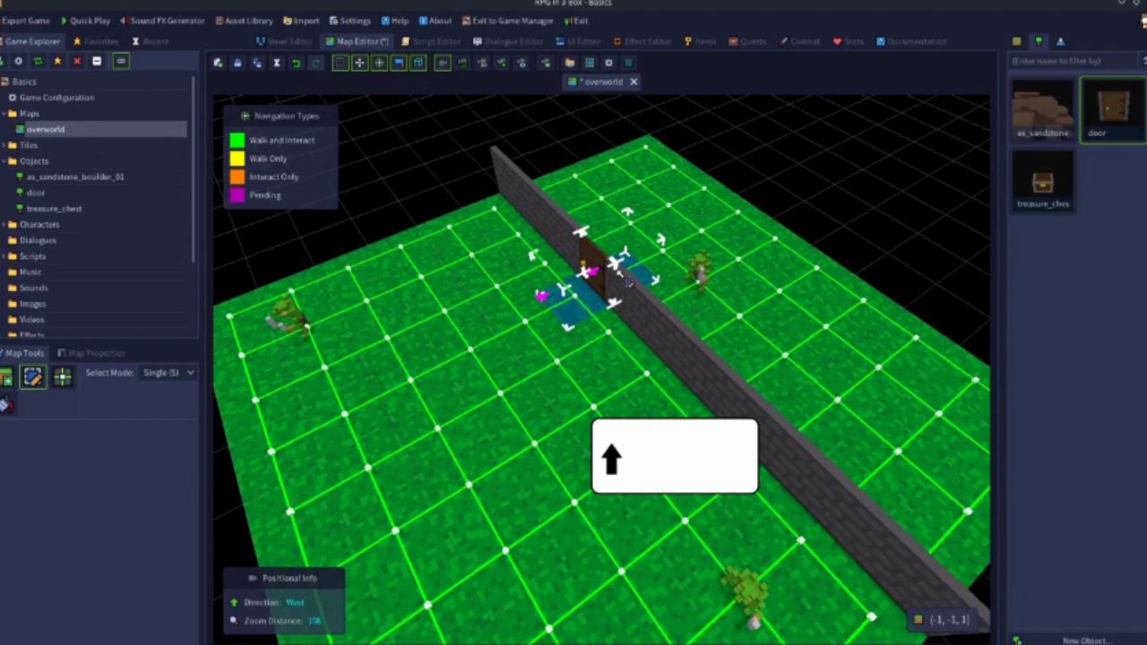
pyautogui.keyDown('shift'); pyautogui.click(596, 264); pyautogui.keyUp('shift')
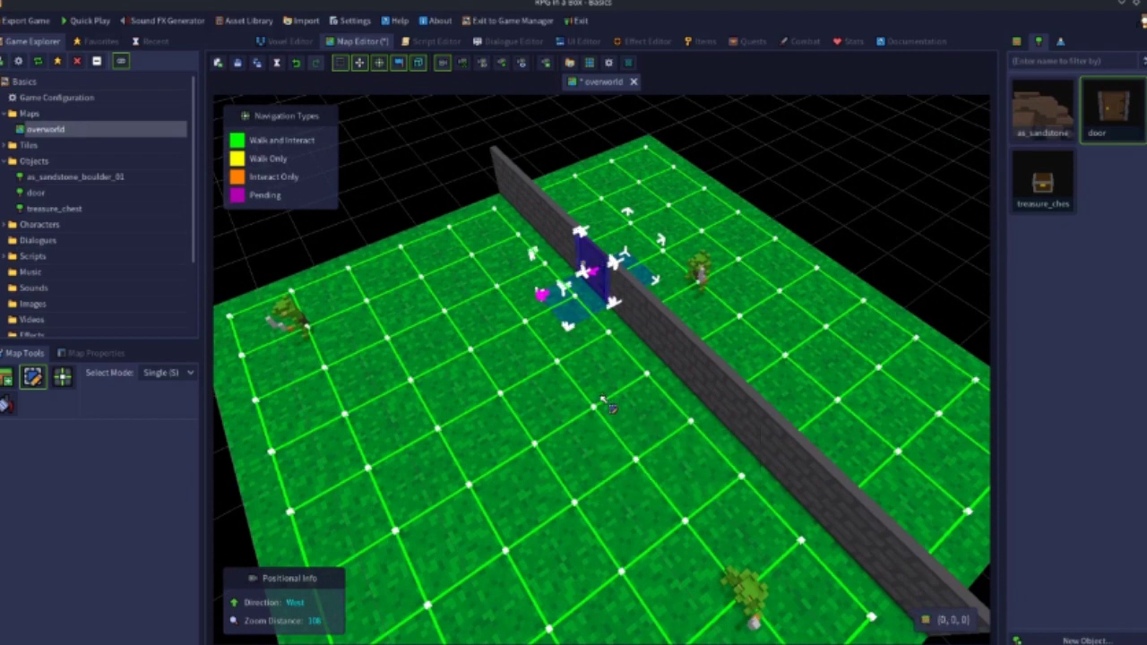
# Step: Examine the Create Door option for the selected door and its two adjoining grass tiles
pyautogui.moveTo(605, 400); pyautogui.dragTo(534, 405, button='right')
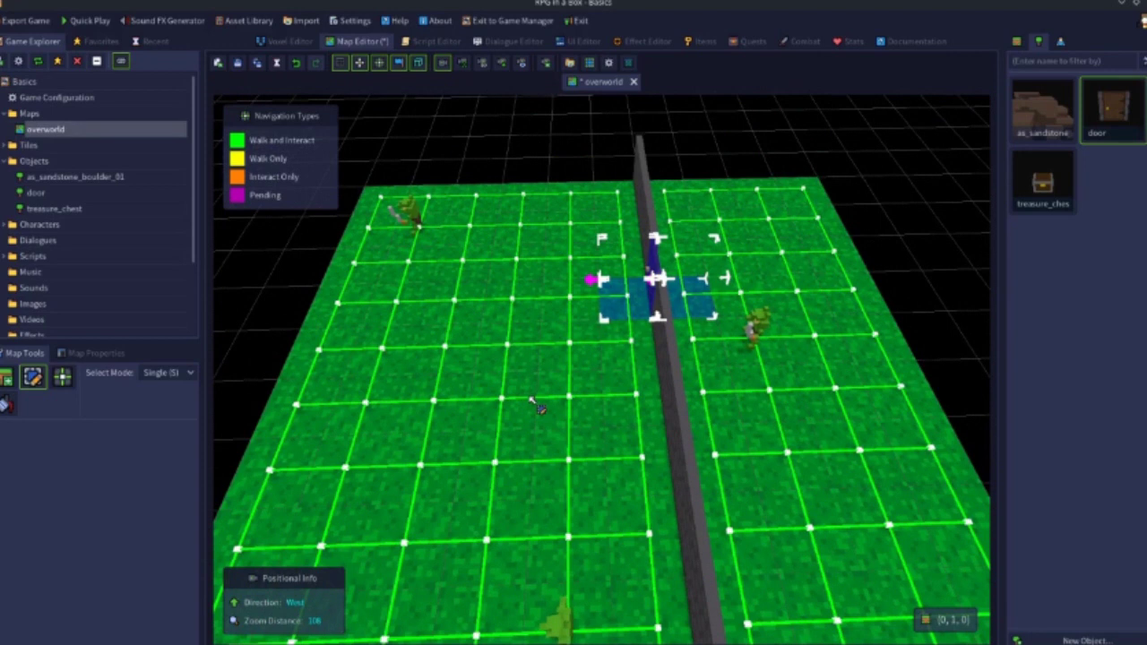
pyautogui.moveTo(536, 405); pyautogui.dragTo(622, 303, button='right')
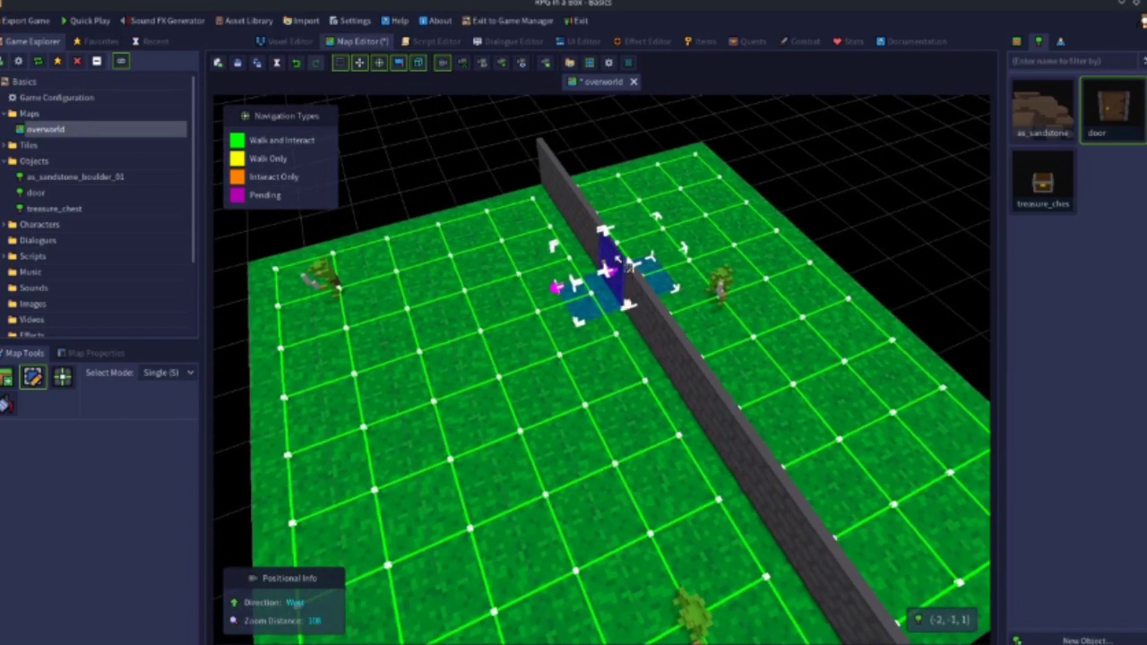
pyautogui.rightClick(629, 265)
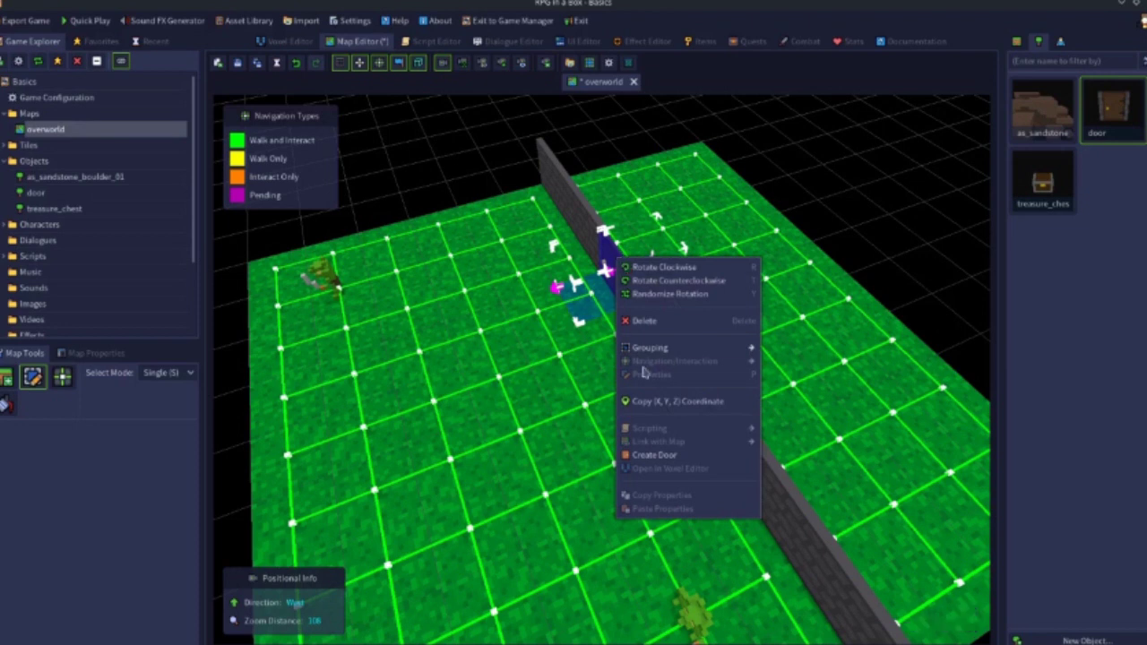
# Step: Extend the selection to the door plus two grass tiles on each side and check whether Create Door is available
pyautogui.click(705, 460)
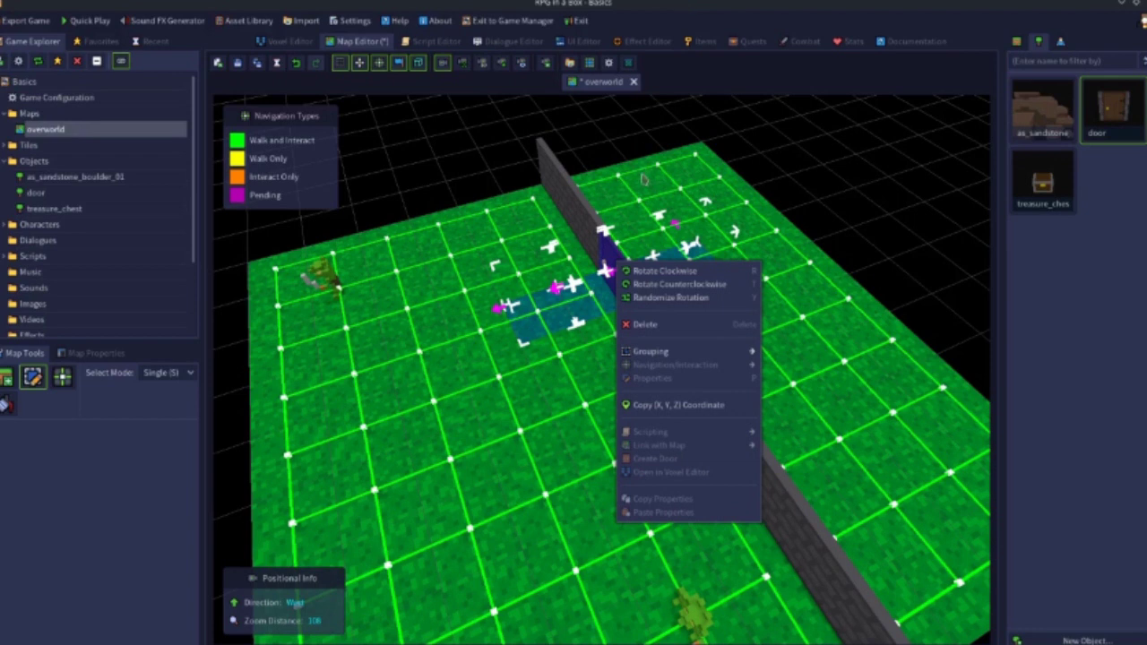
pyautogui.click(787, 138)
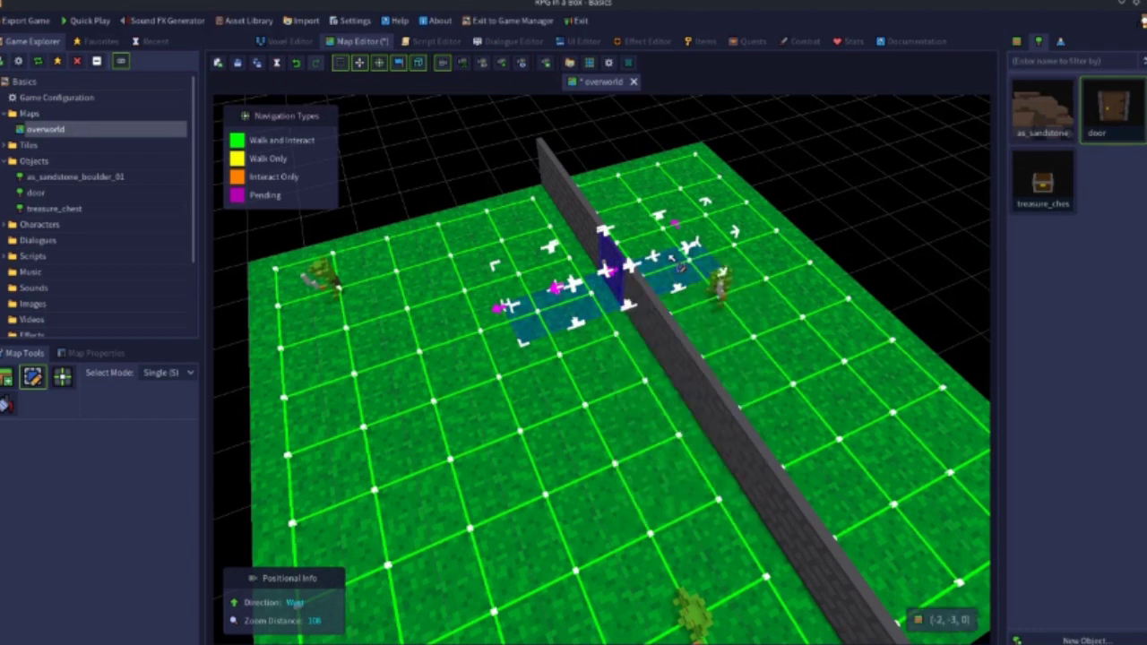
pyautogui.rightClick(613, 259)
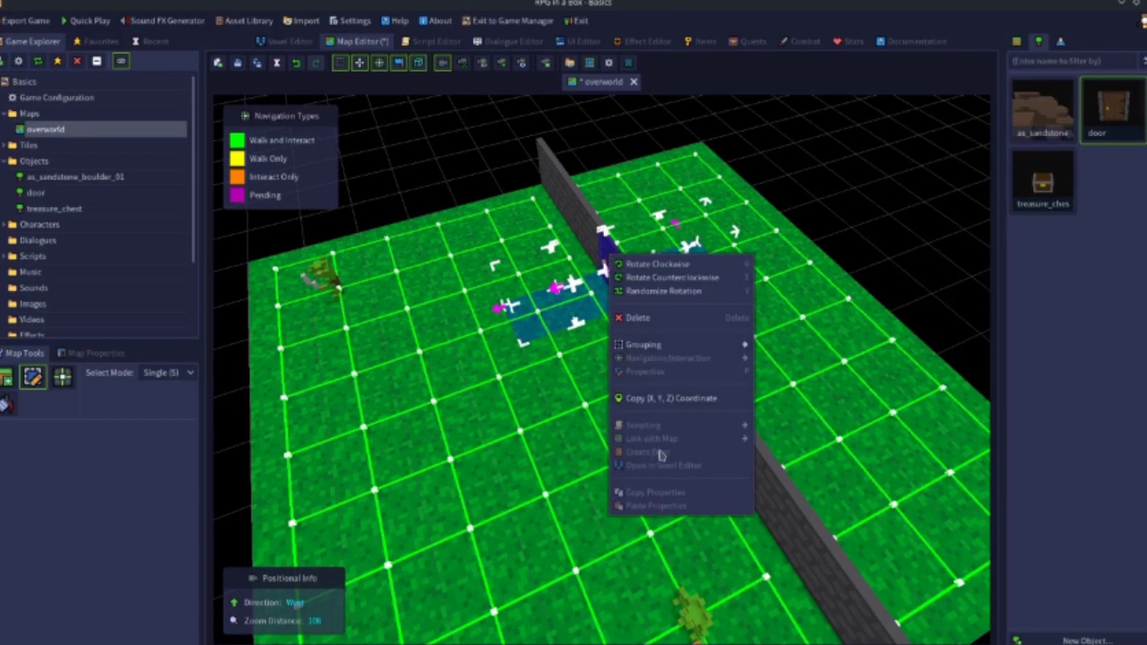
pyautogui.click(895, 164)
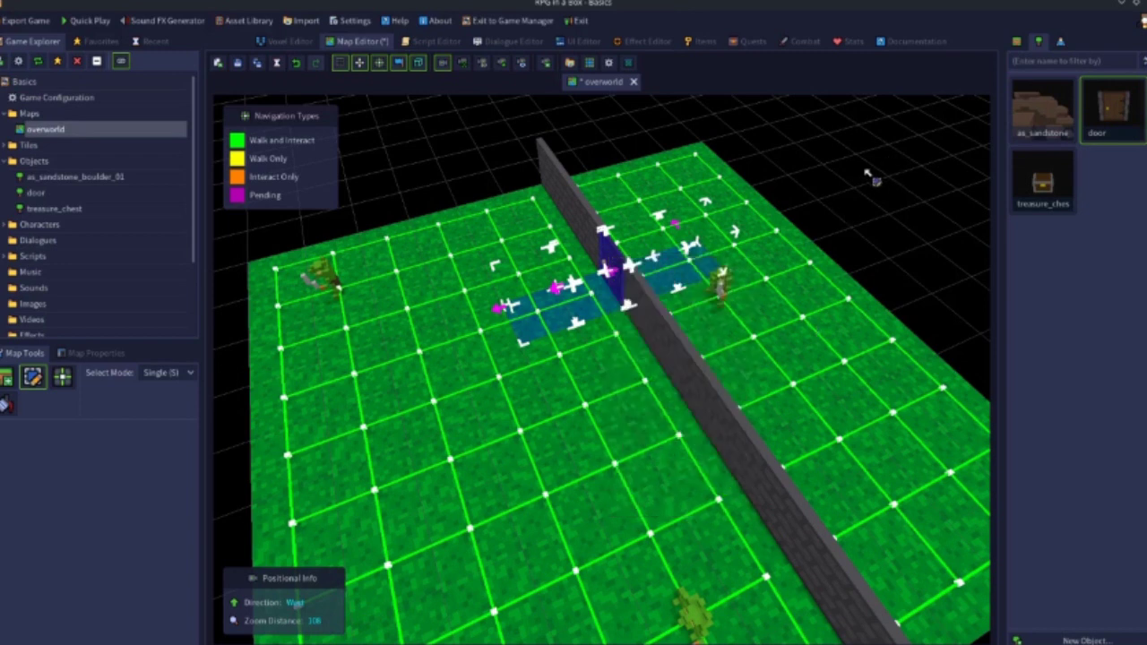
# Step: Reselect the door with only the one grass tile directly on each side of it and check the Create Door option
pyautogui.click(717, 273)
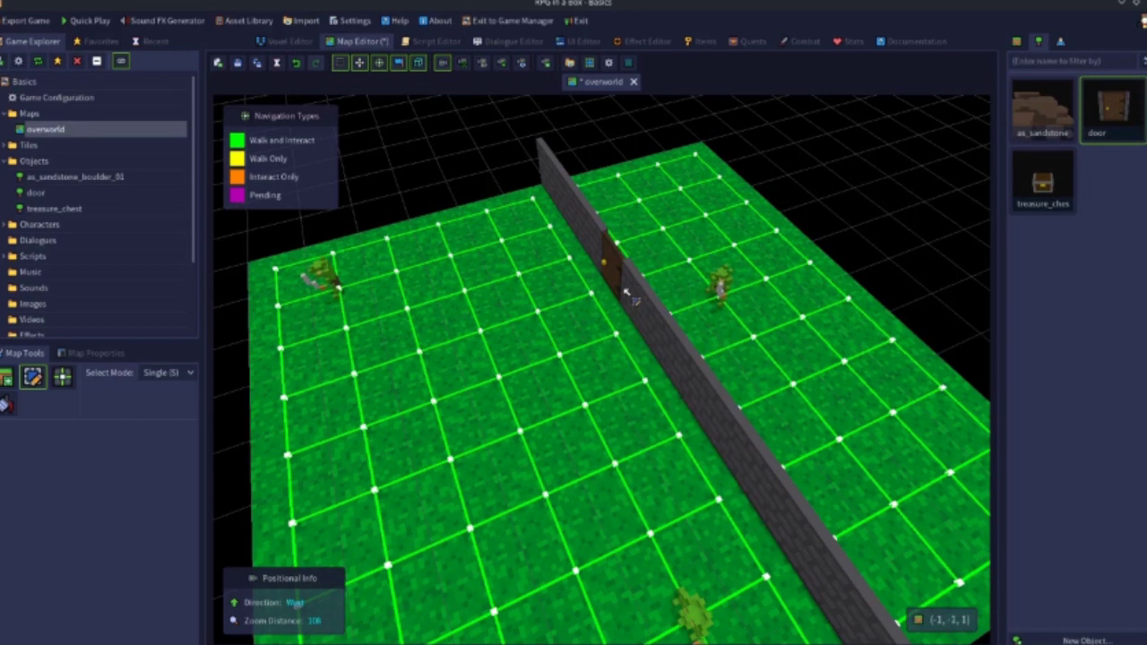
pyautogui.click(599, 300)
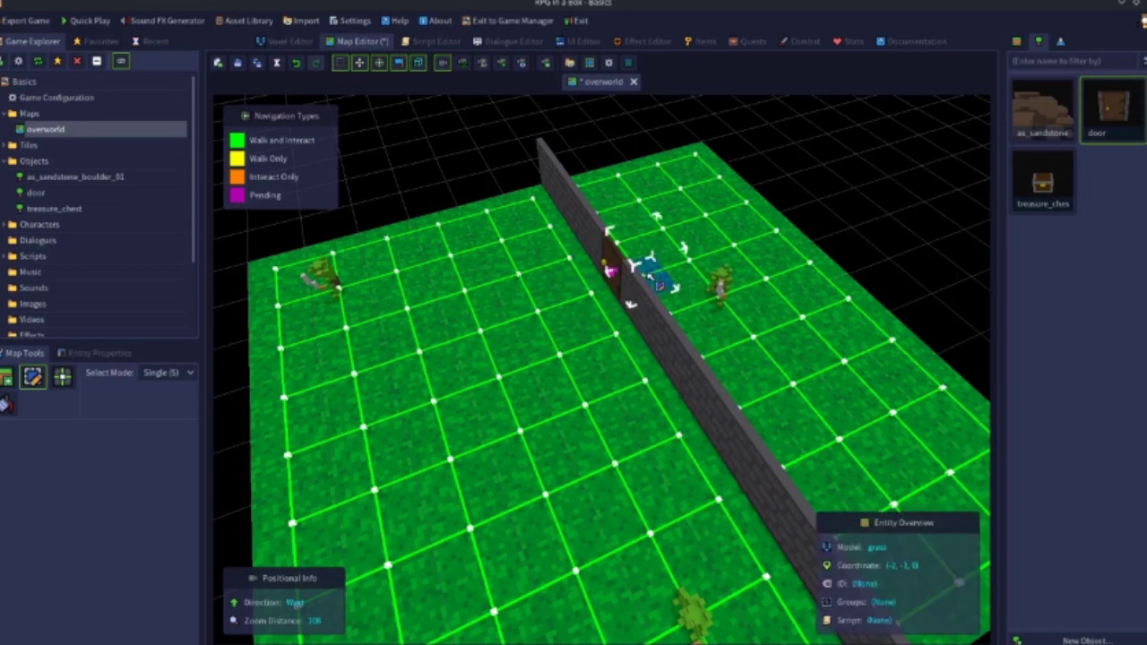
pyautogui.click(600, 304)
pyautogui.press('q')
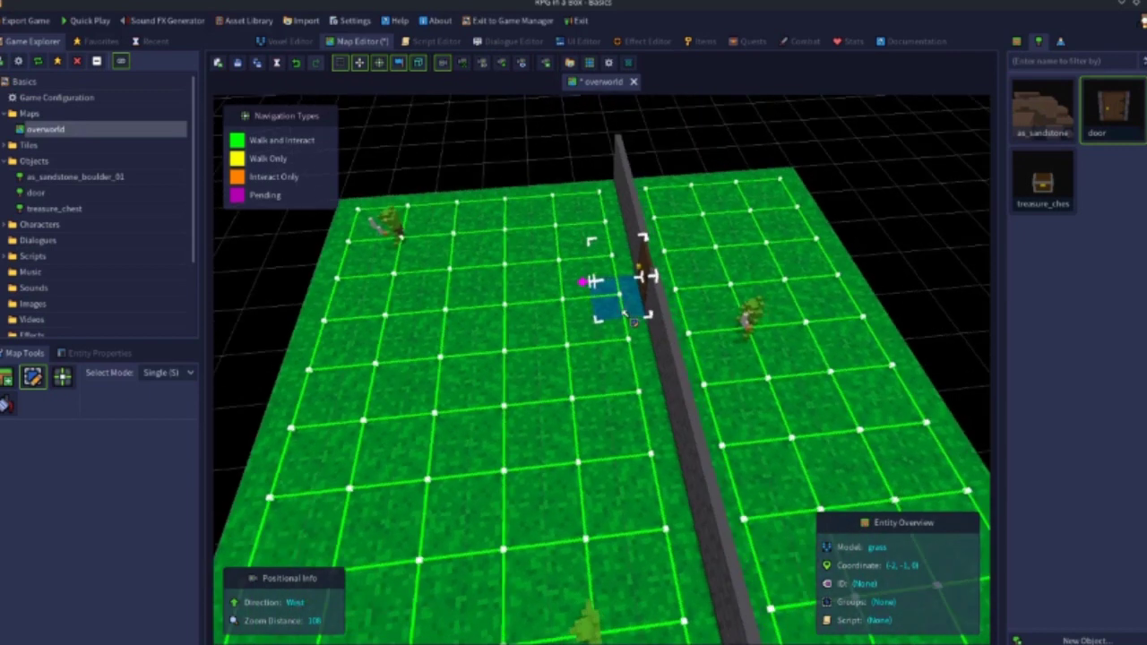
pyautogui.click(654, 276)
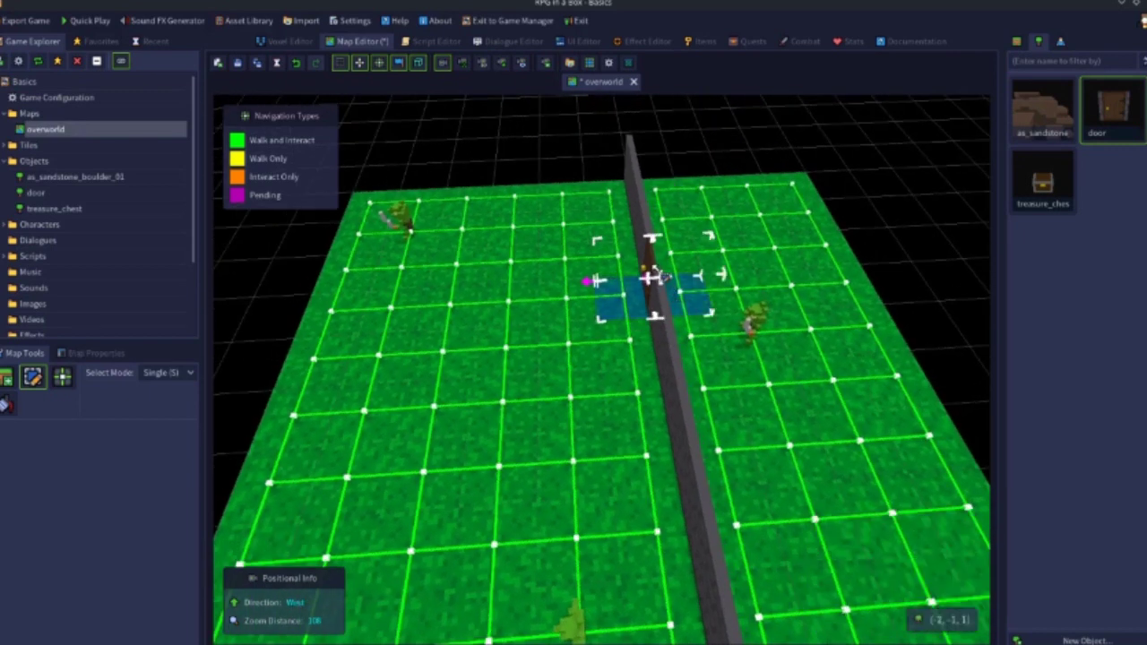
pyautogui.press('q')
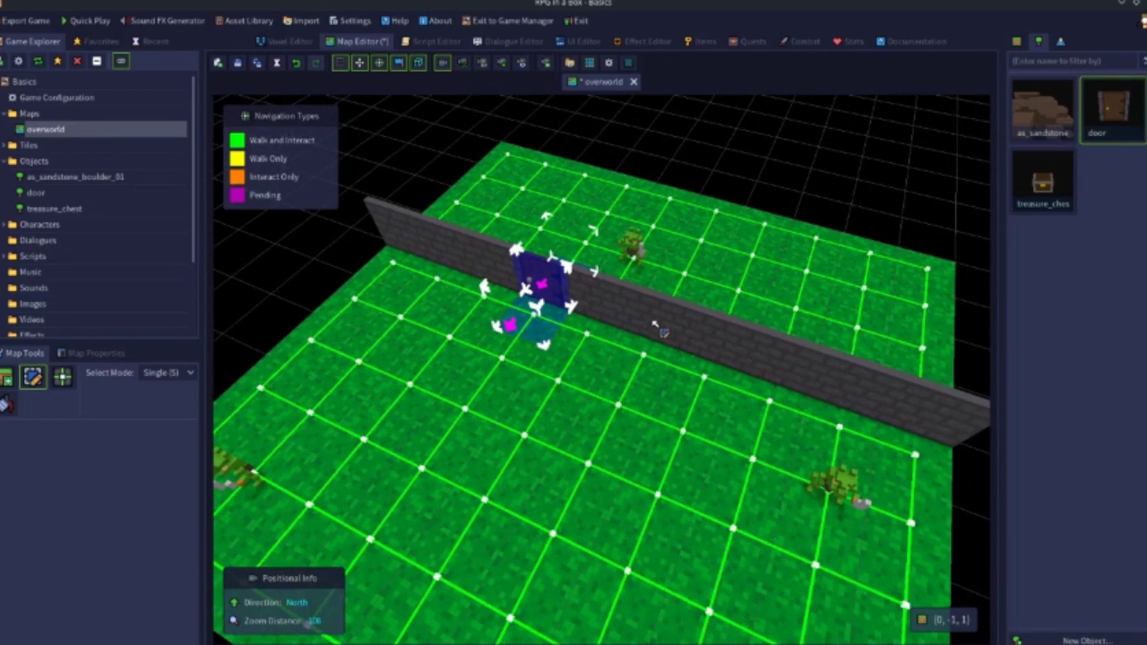
pyautogui.moveTo(641, 344); pyautogui.dragTo(587, 311, button='right')
pyautogui.rightClick(592, 267)
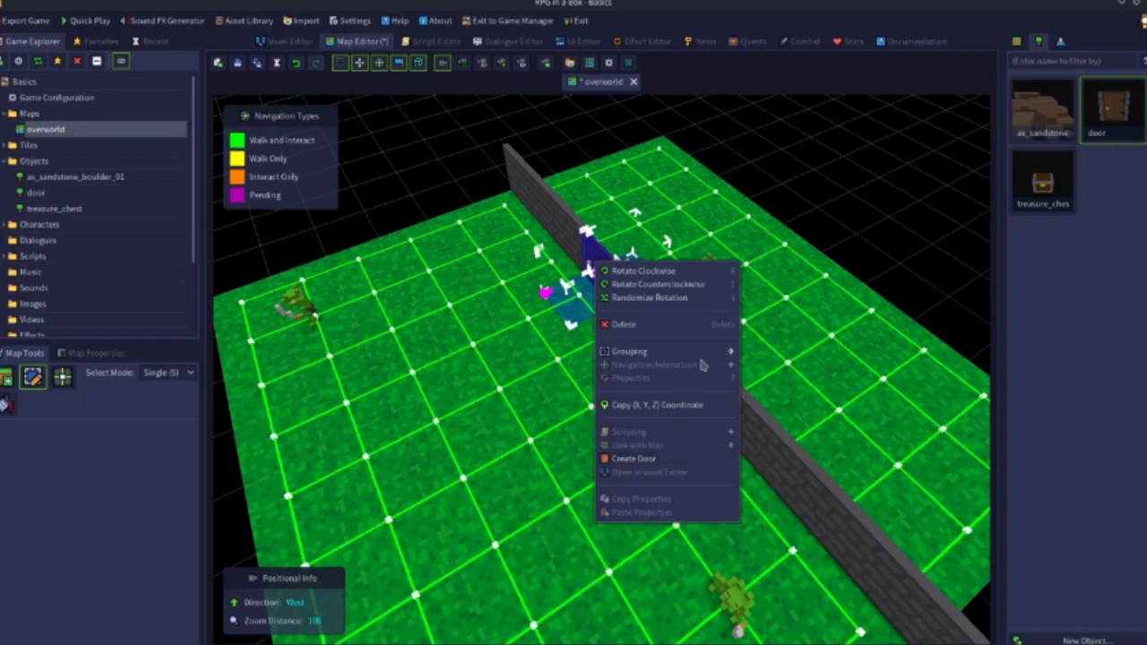
# Step: Select only the door and the grass tile in front of it and check whether Create Door is available
pyautogui.click(638, 459)
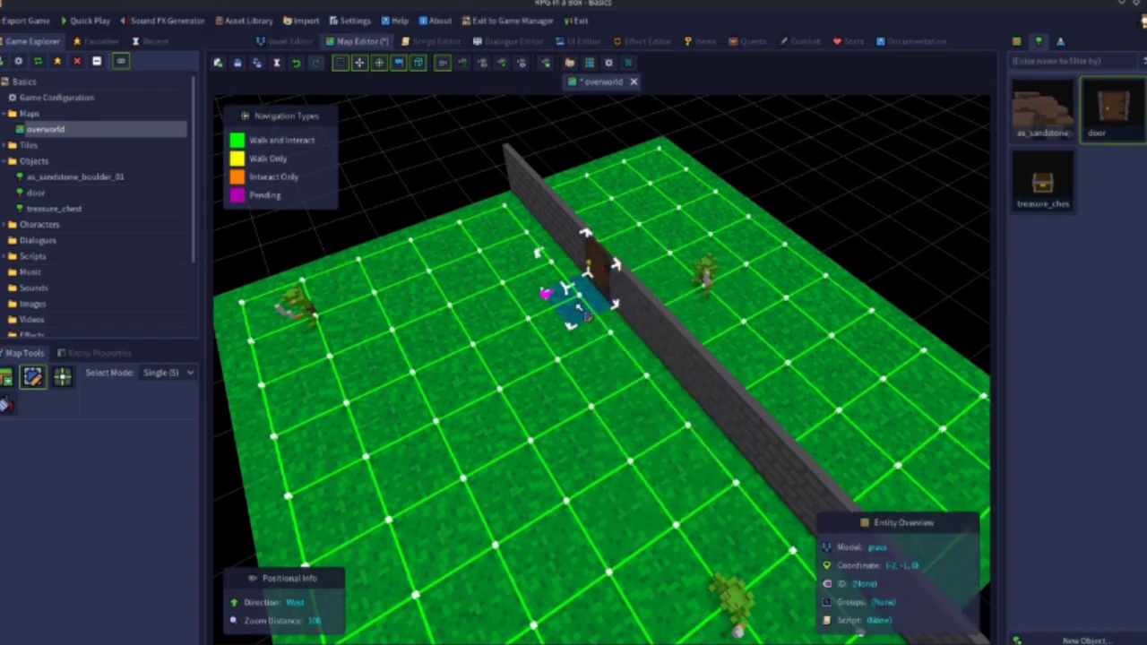
pyautogui.rightClick(604, 261)
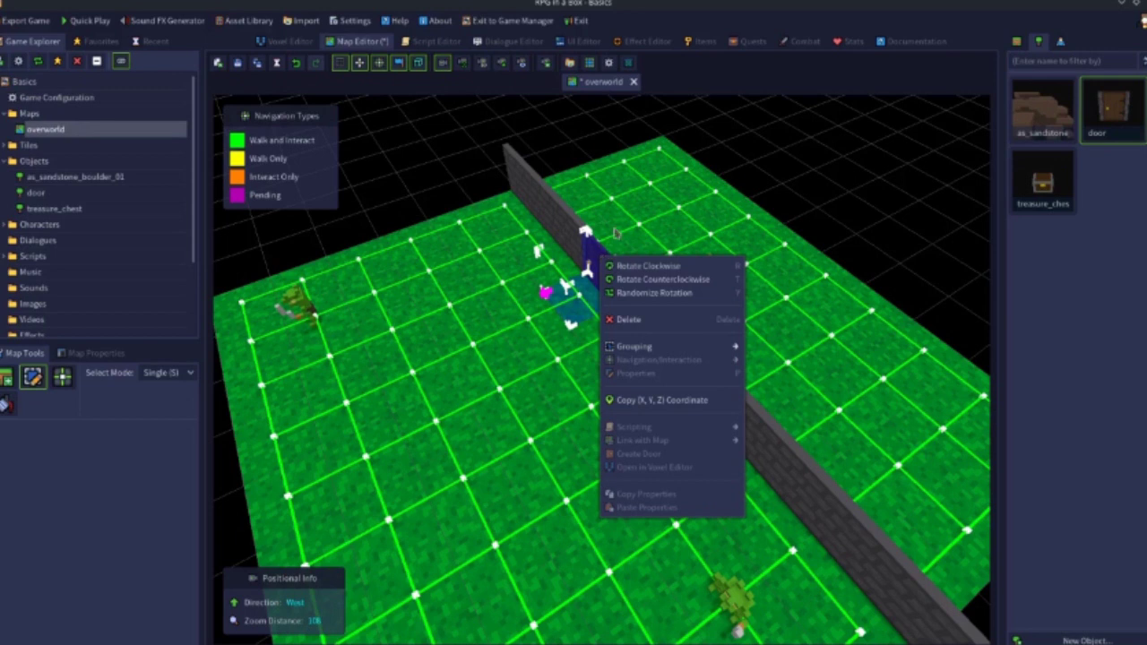
pyautogui.click(640, 125)
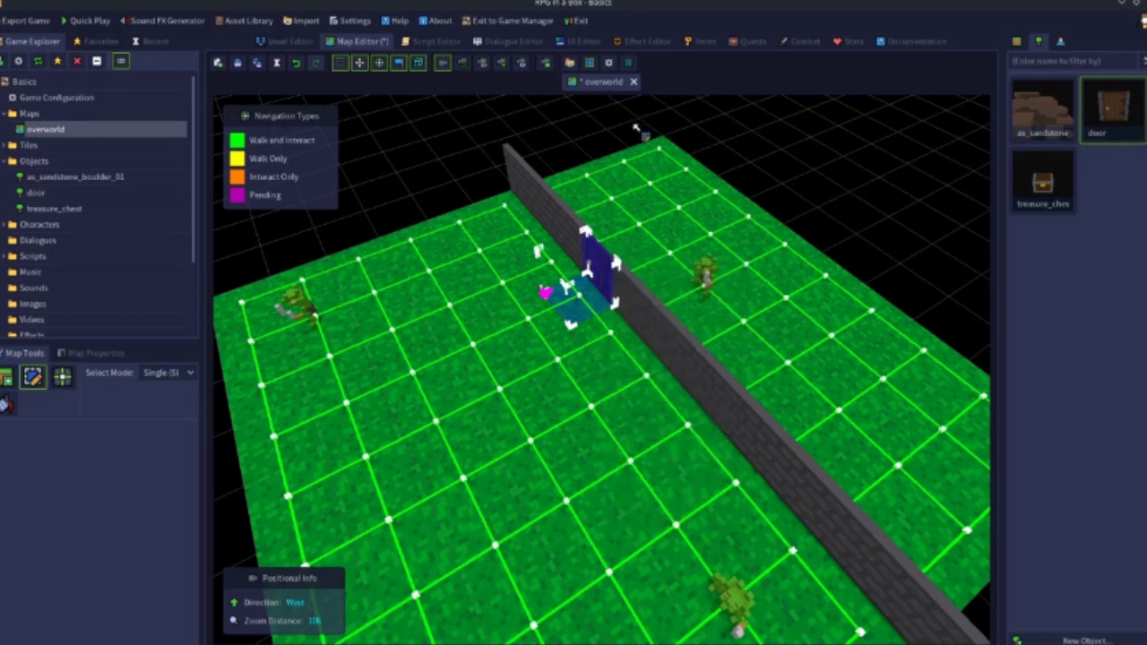
# Step: Select the door with the grass tile directly on each side, apply Create Door to them, and clear the selection
pyautogui.click(576, 307)
pyautogui.moveTo(635, 305)
pyautogui.mouseDown(button='middle')
pyautogui.moveTo(619, 309)
pyautogui.moveTo(654, 313)
pyautogui.moveTo(616, 309)
pyautogui.moveTo(640, 309)
pyautogui.mouseUp(button='middle')
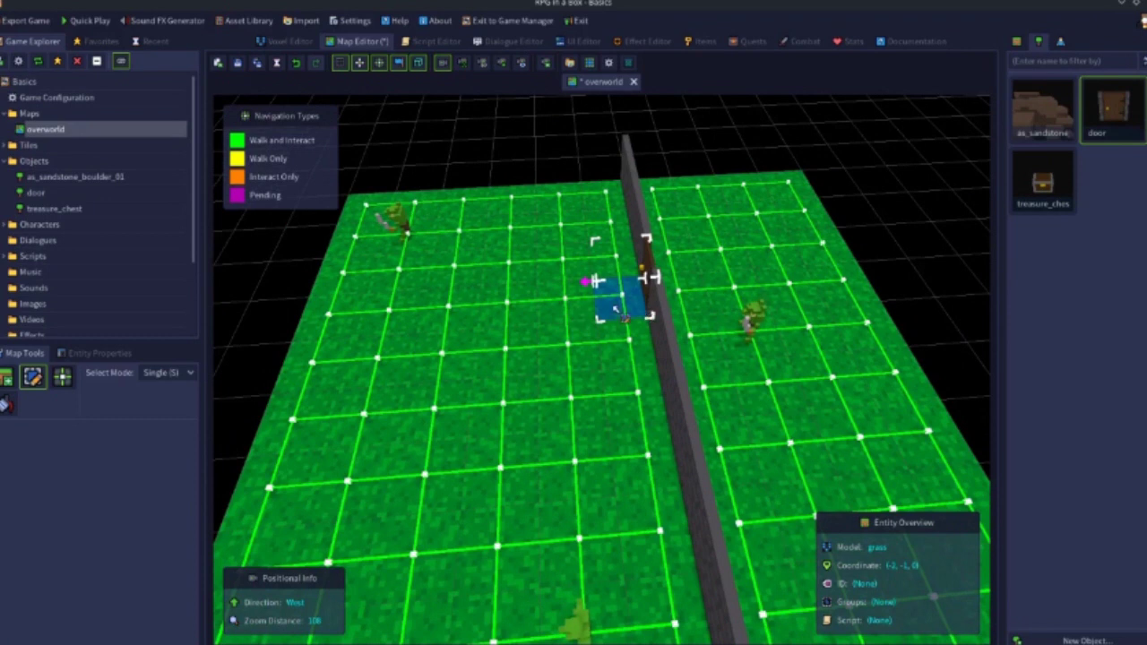
pyautogui.moveTo(614, 309); pyautogui.dragTo(651, 269)
pyautogui.moveTo(547, 313); pyautogui.dragTo(584, 260, button='middle')
pyautogui.rightClick(587, 265)
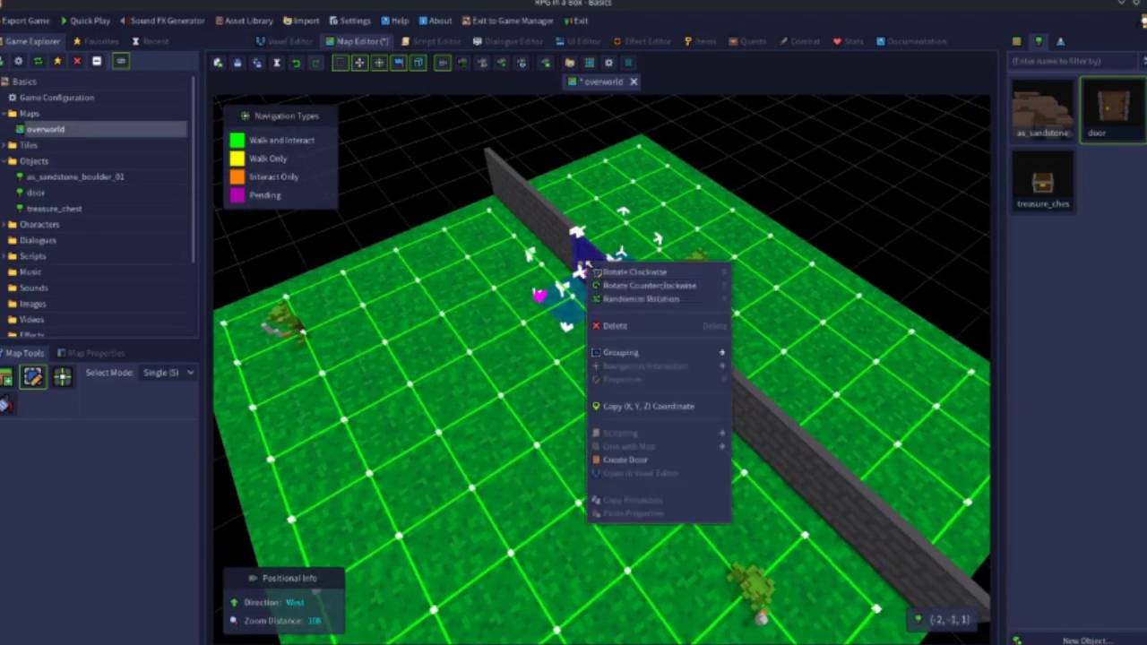
pyautogui.click(636, 462)
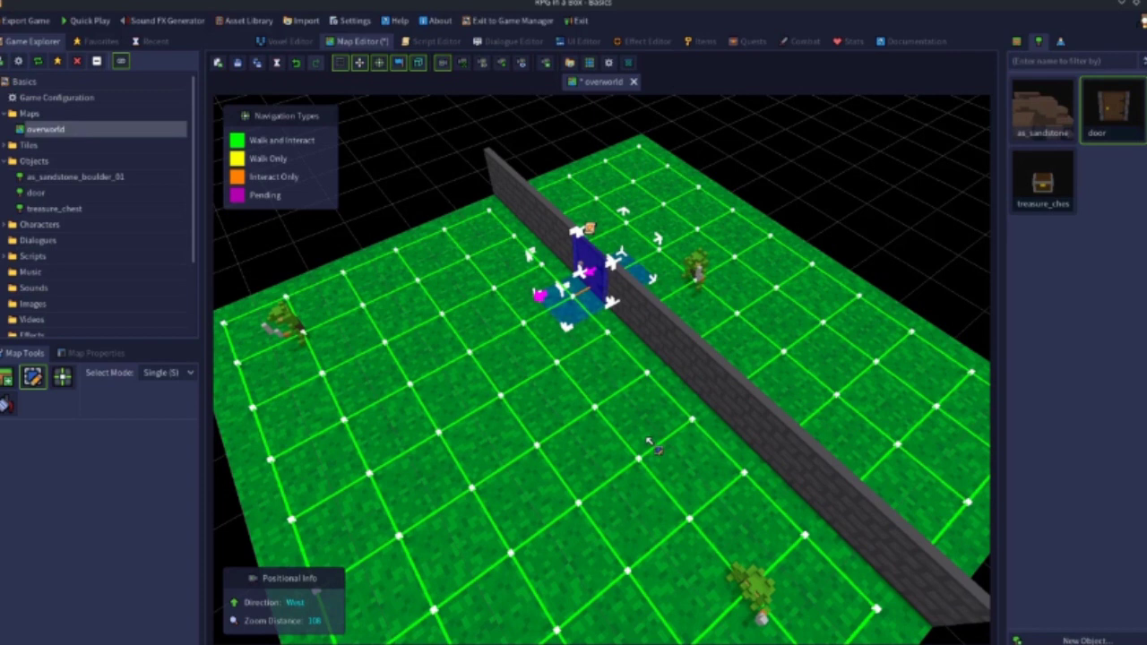
pyautogui.press('Escape')
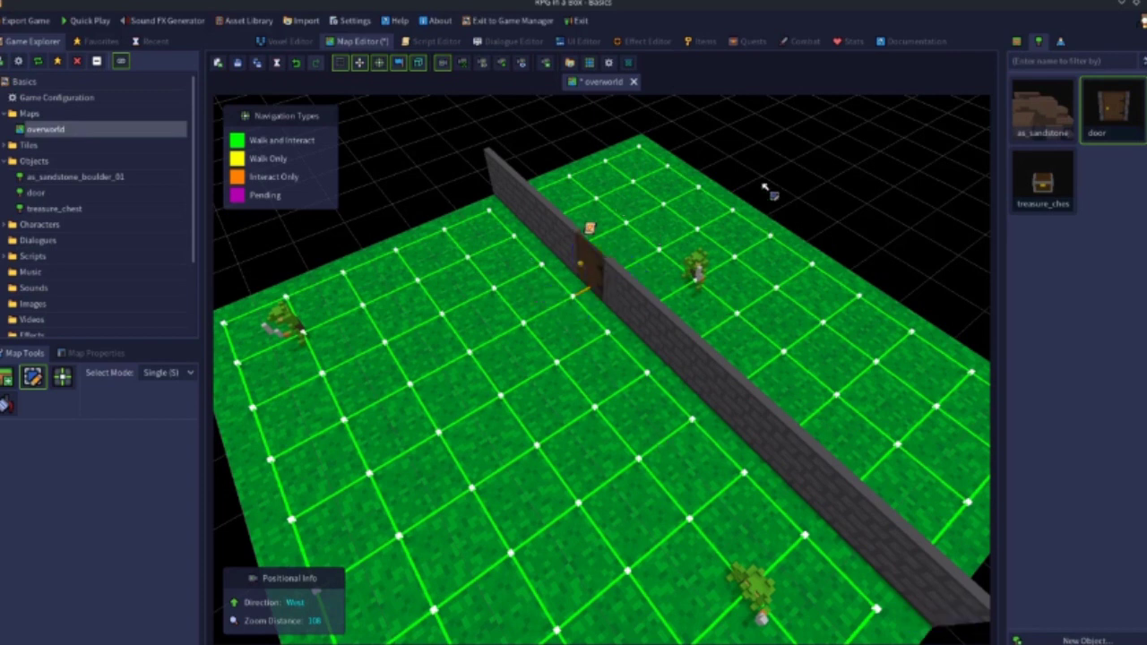
# Step: Examine the door's script marker and the navigation line between its two adjoining tiles from several angles
pyautogui.moveTo(603, 345); pyautogui.dragTo(370, 191, button='middle')
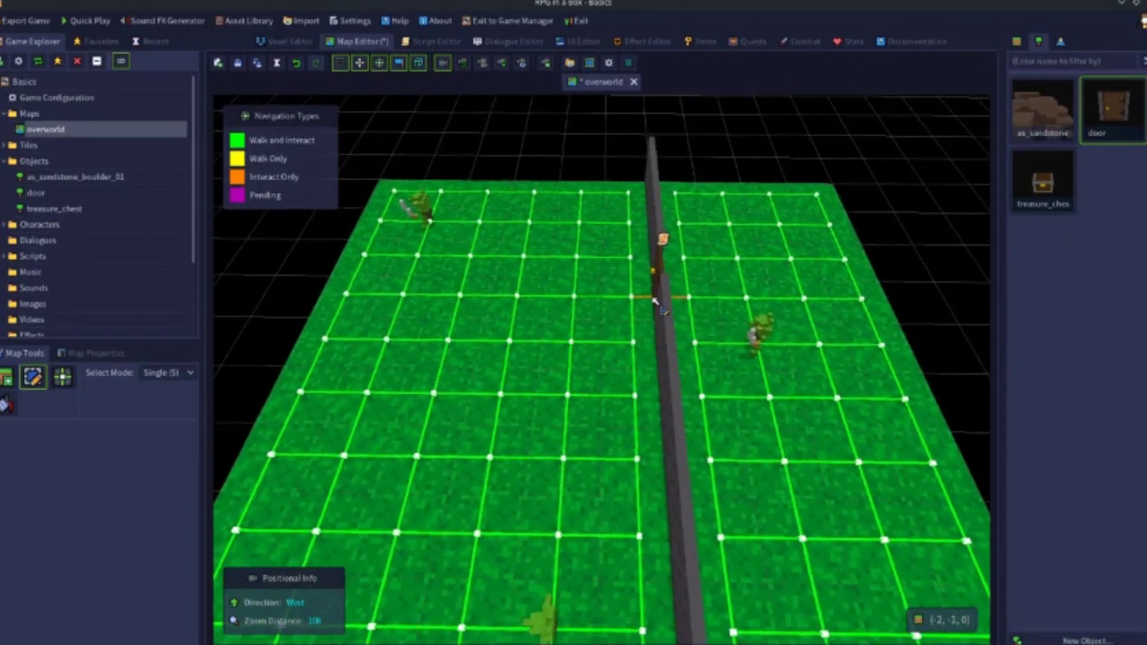
pyautogui.moveTo(543, 317)
pyautogui.mouseDown(button='middle')
pyautogui.moveTo(628, 310)
pyautogui.moveTo(550, 327)
pyautogui.mouseUp(button='middle')
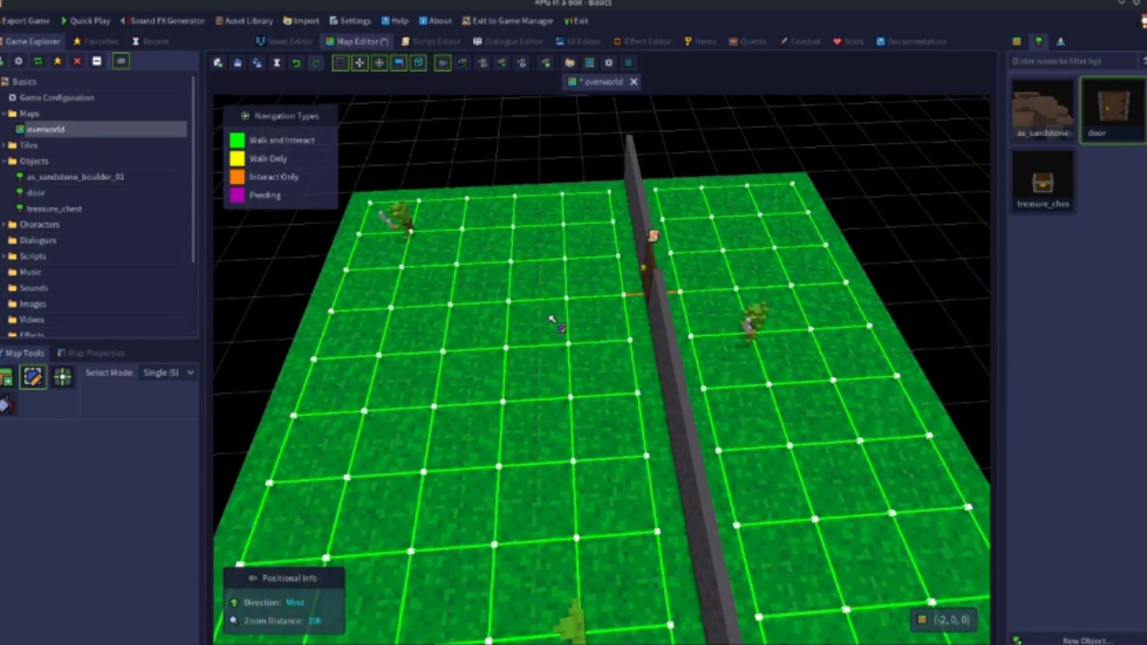
pyautogui.moveTo(594, 341); pyautogui.dragTo(616, 292, button='middle')
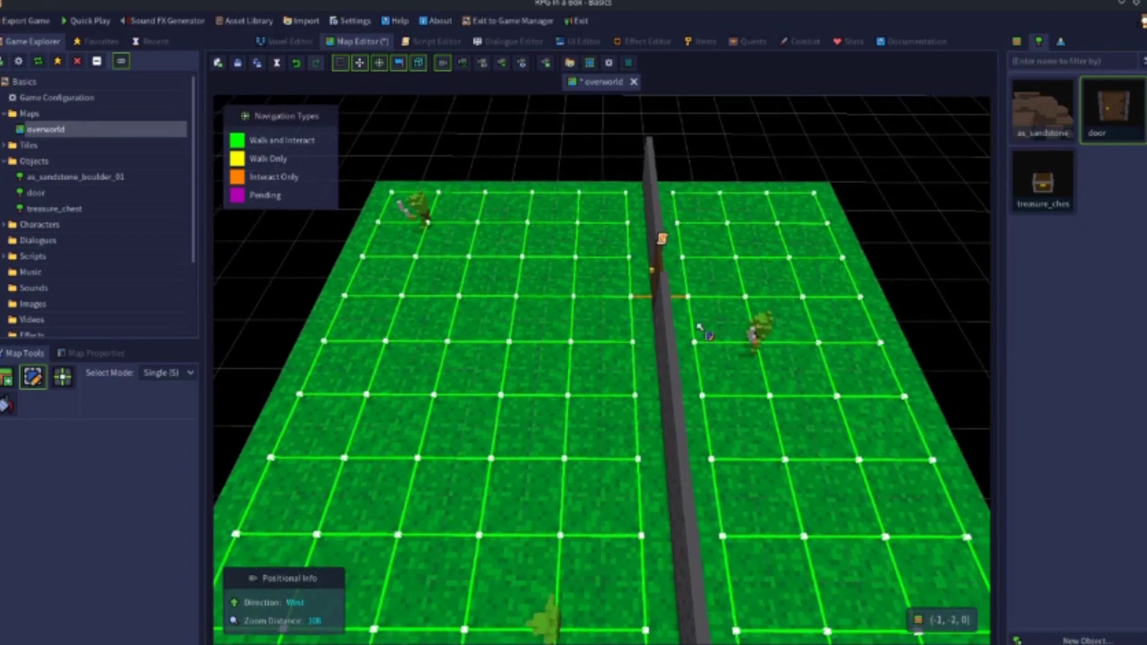
pyautogui.moveTo(635, 382); pyautogui.dragTo(658, 361, button='middle')
pyautogui.moveTo(596, 332)
pyautogui.mouseDown(button='middle')
pyautogui.moveTo(571, 343)
pyautogui.moveTo(586, 325)
pyautogui.mouseUp(button='middle')
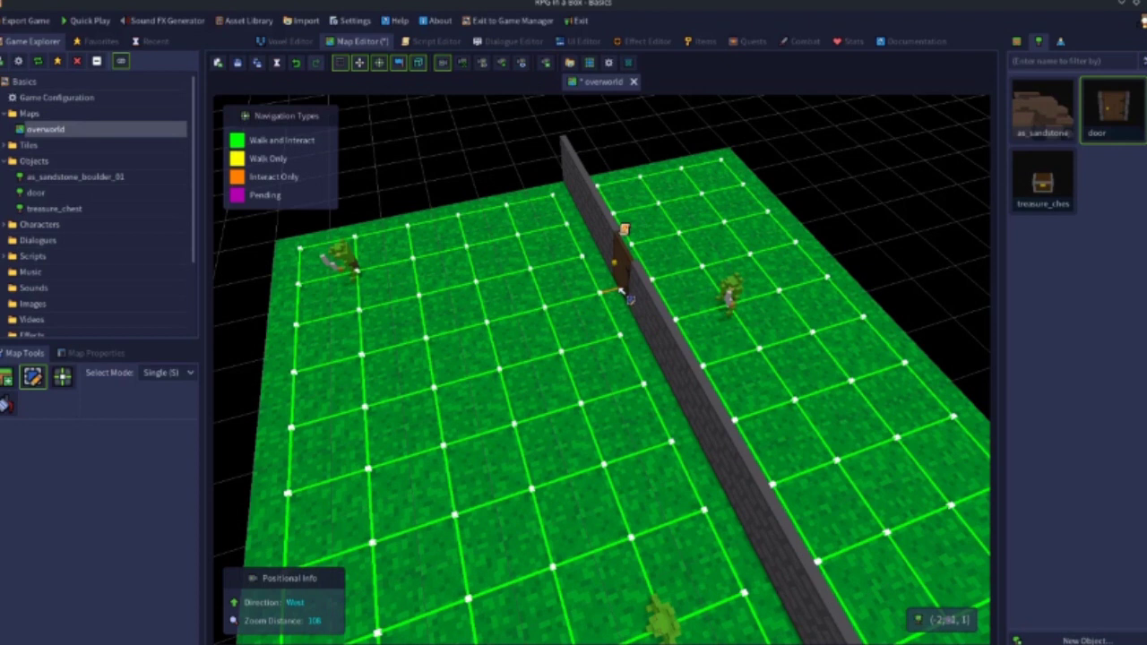
pyautogui.press('e')
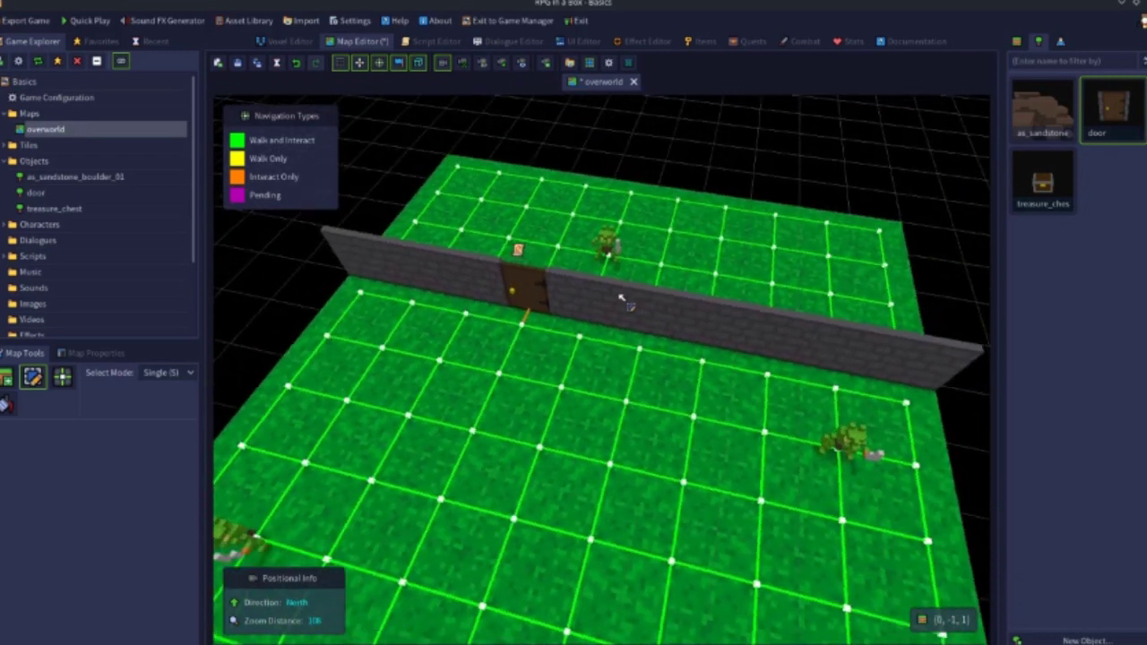
pyautogui.scroll(2, 621, 298)
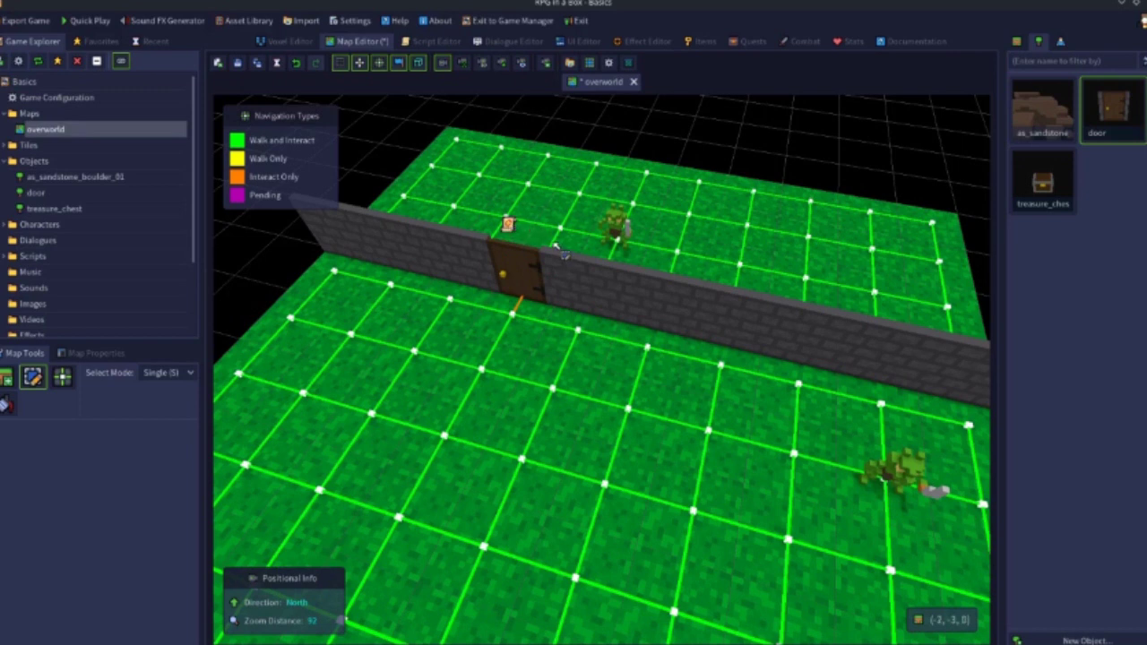
# Step: Make the goblin_sword character behind the wall near the door run the initialization script when the player interacts with it
pyautogui.click(618, 233)
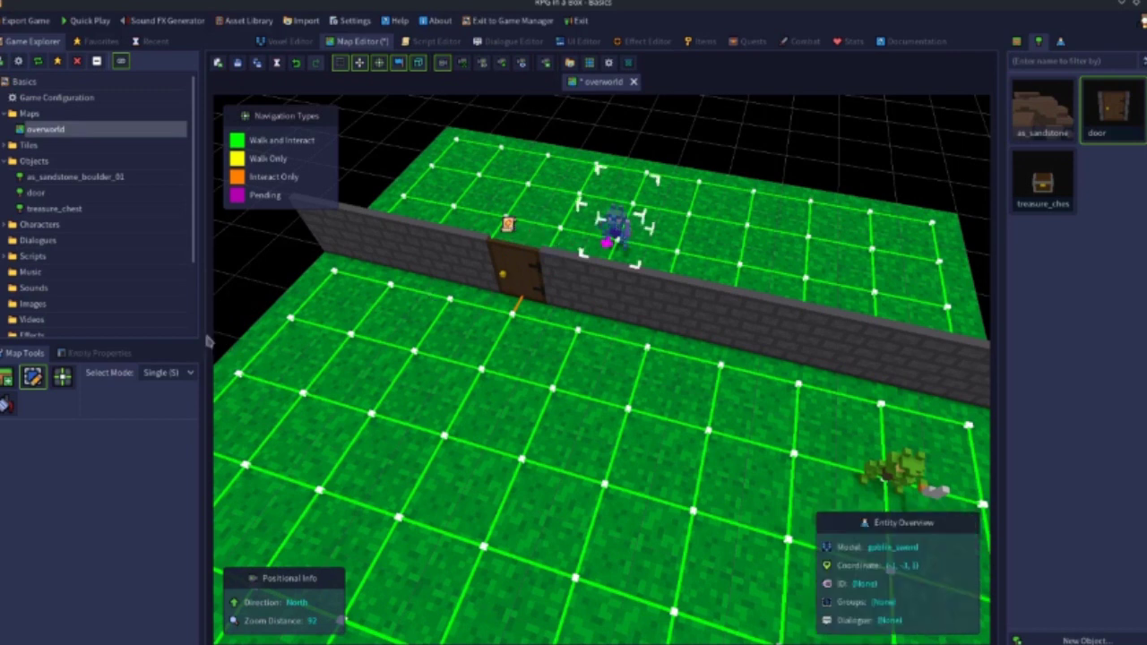
pyautogui.click(100, 353)
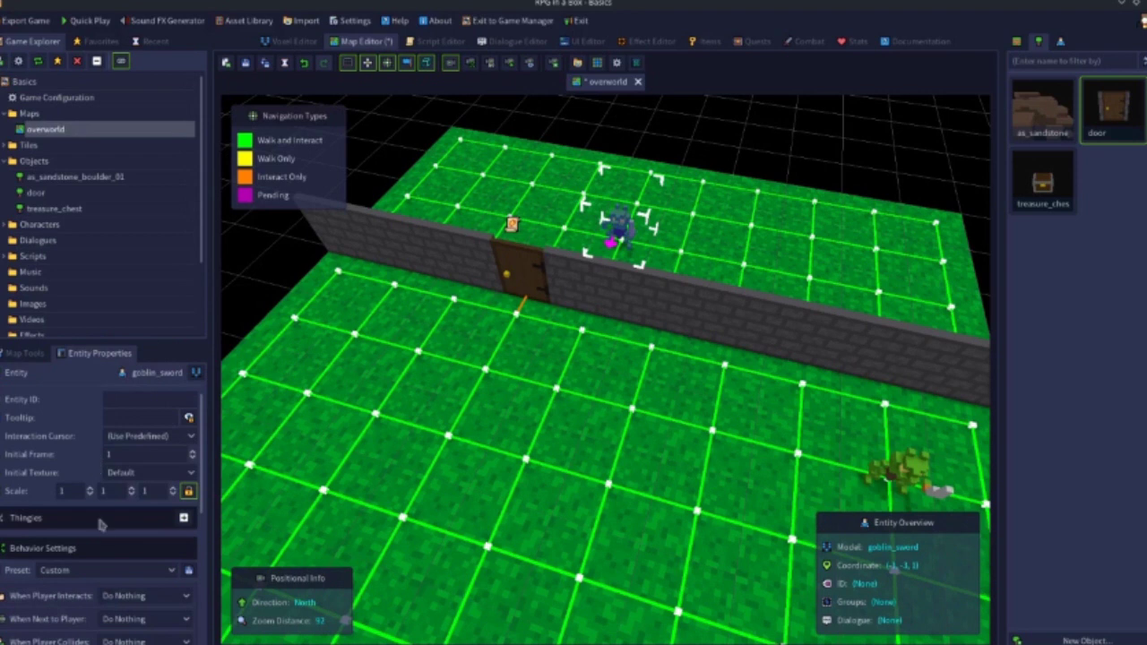
pyautogui.scroll(-3, 206, 516)
pyautogui.scroll(-3, 206, 516)
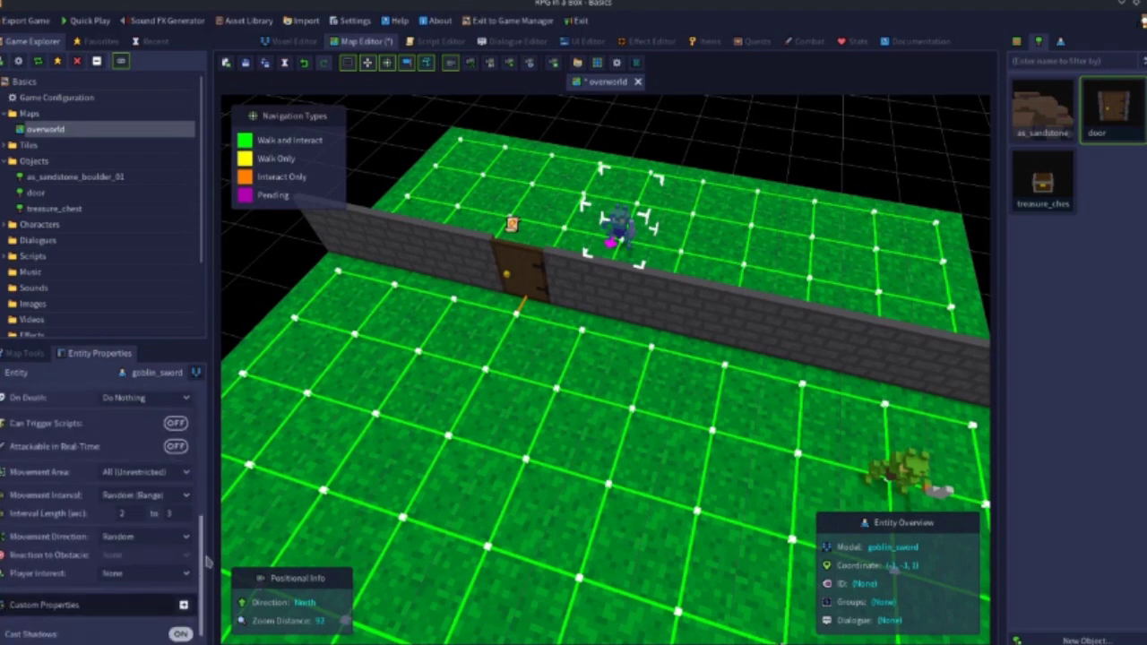
pyautogui.scroll(3, 206, 546)
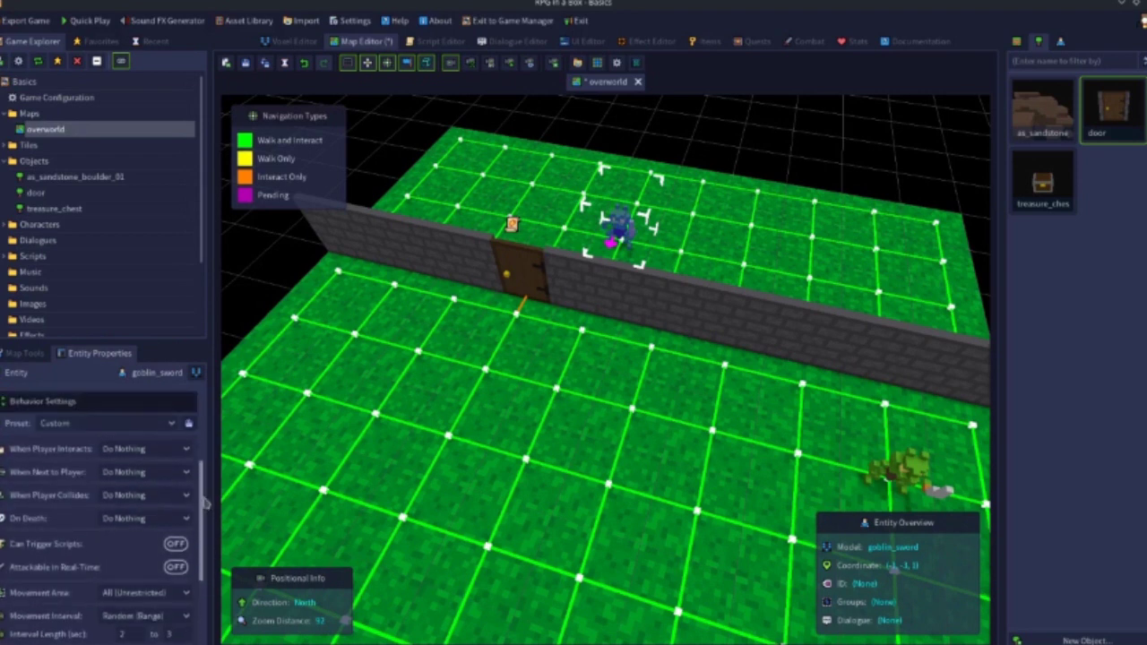
pyautogui.scroll(3, 205, 504)
pyautogui.scroll(-2, 204, 501)
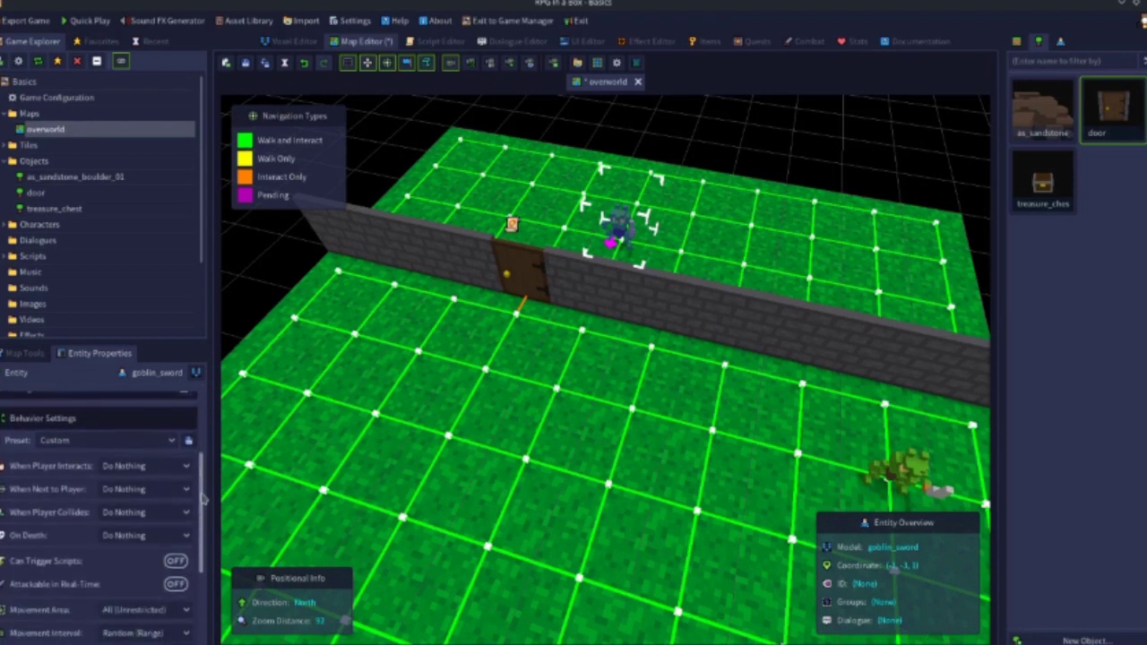
pyautogui.click(119, 469)
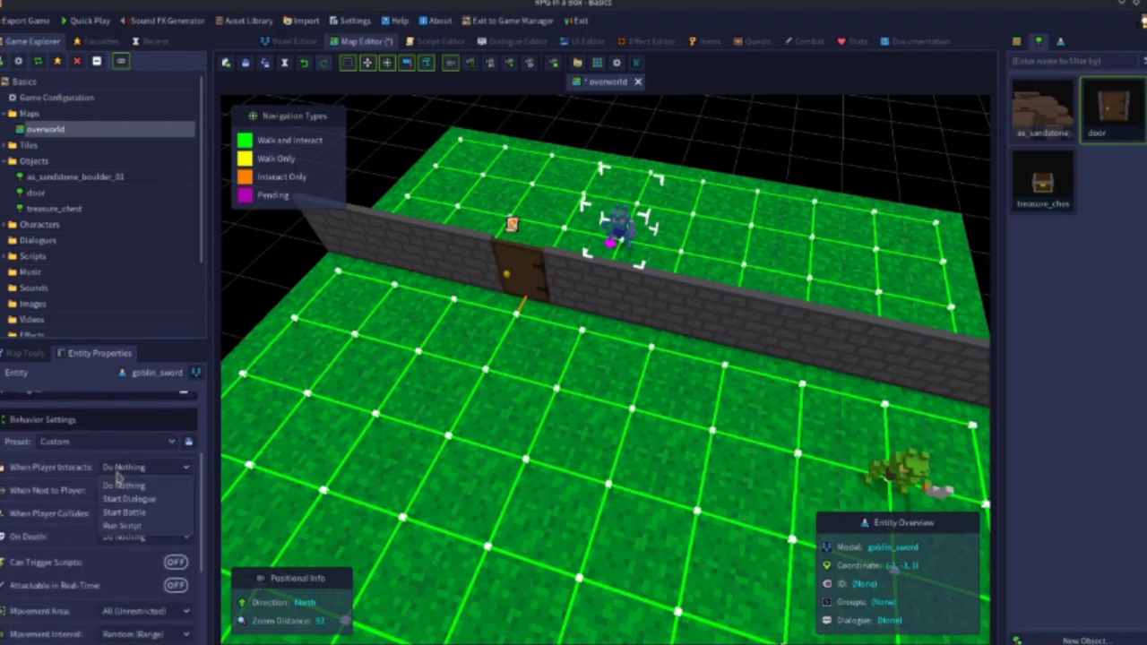
pyautogui.click(117, 532)
pyautogui.click(127, 488)
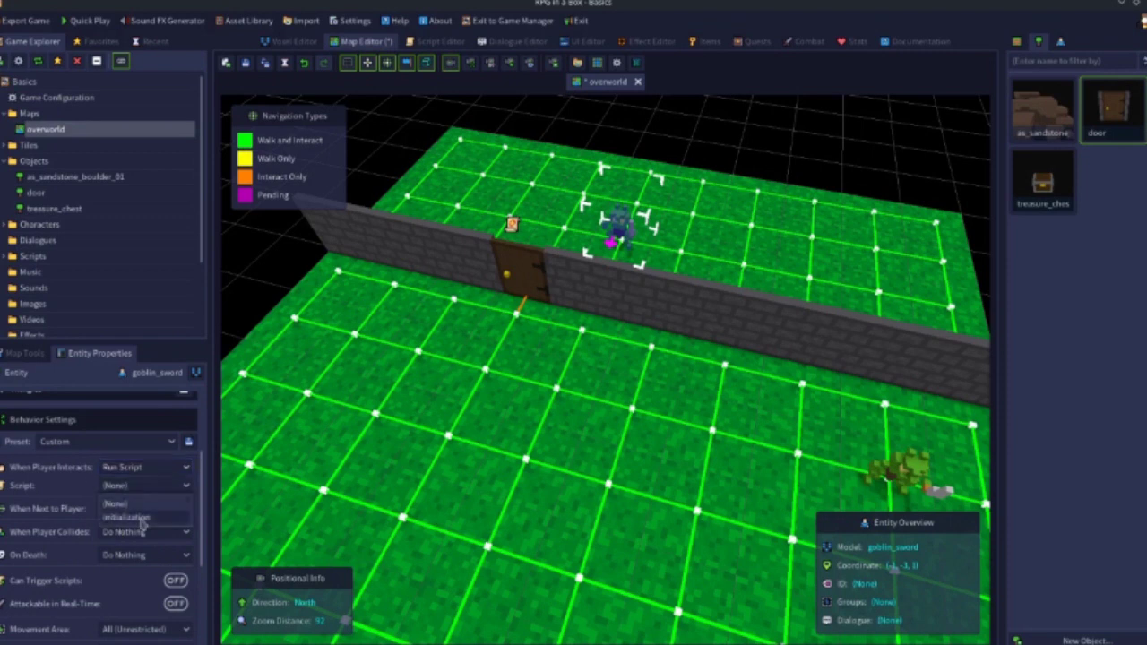
pyautogui.click(140, 518)
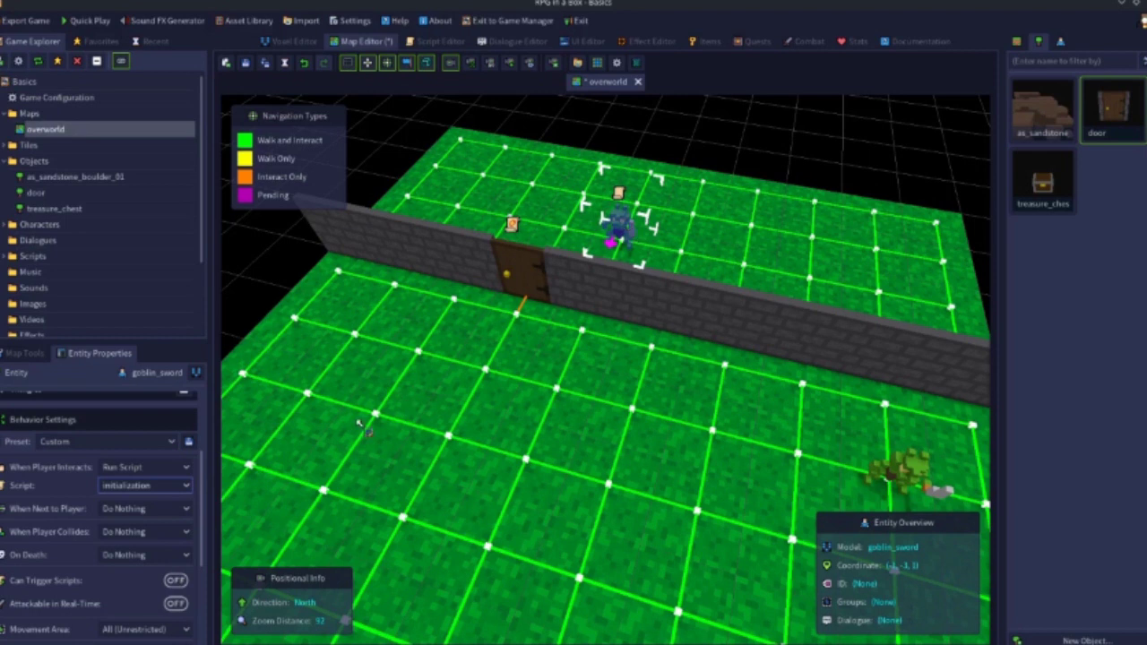
# Step: Show the door's Quick Script in its entity properties and open the initialization script in the Script Editor
pyautogui.click(532, 286)
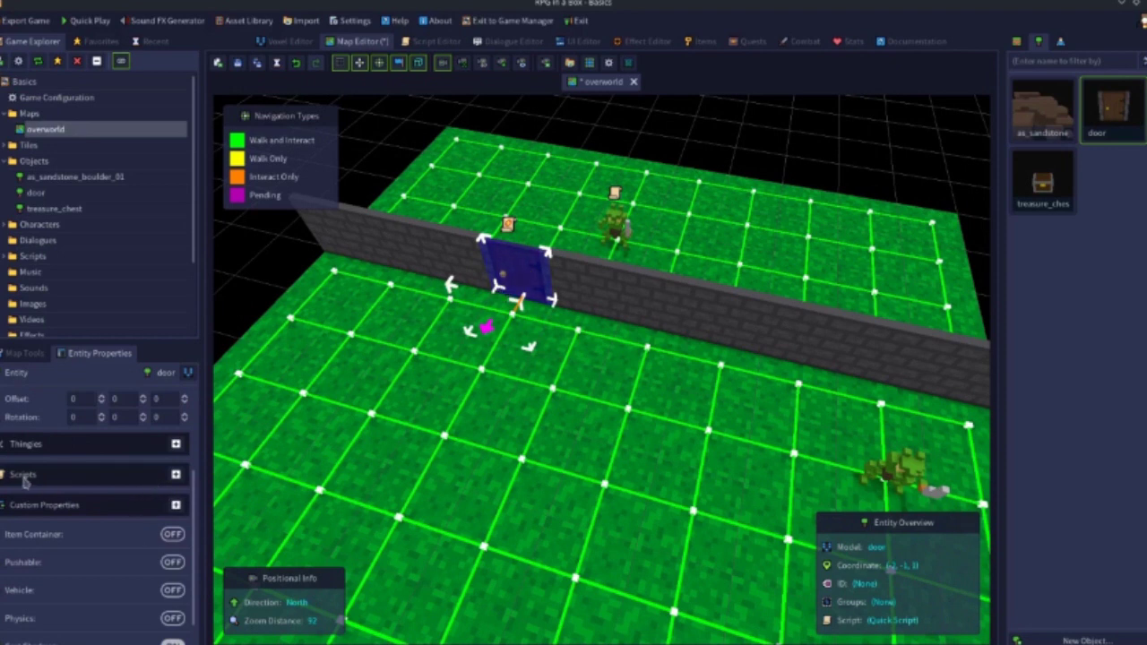
pyautogui.click(175, 478)
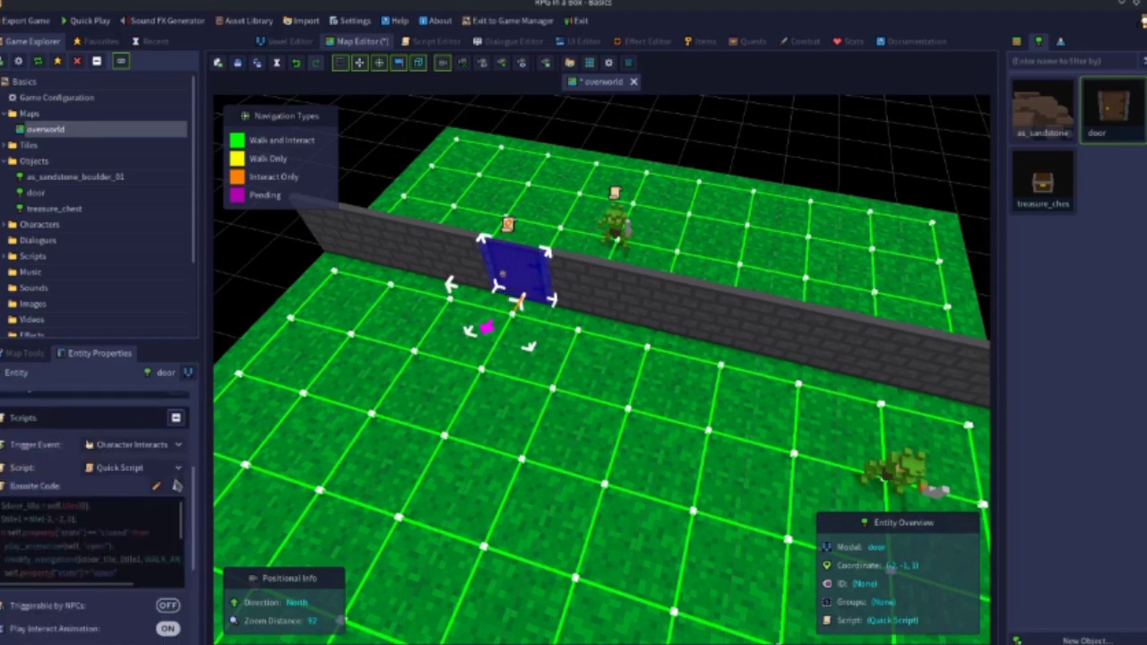
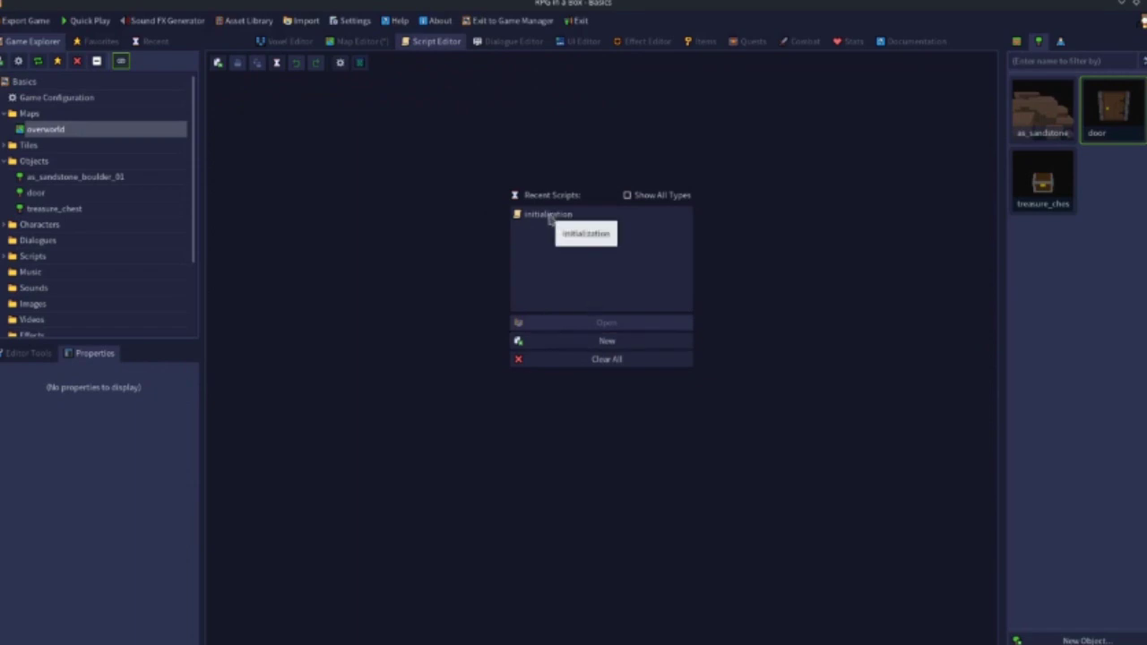
pyautogui.doubleClick(548, 215)
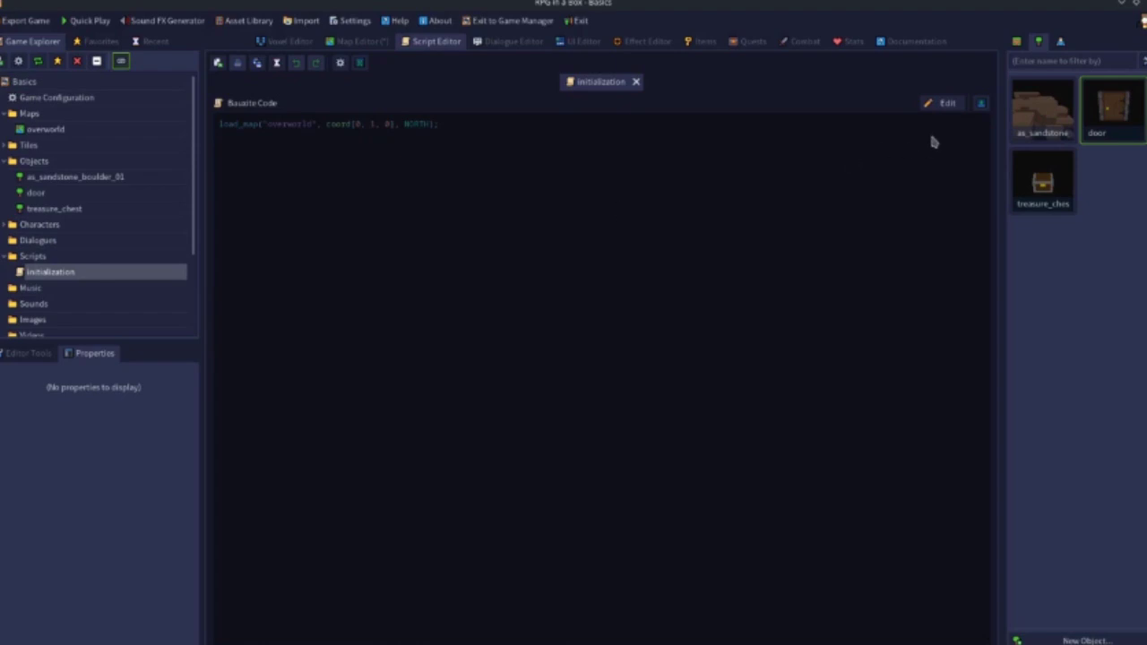
# Step: Show the initialization script as a visual graph, and read through the door's Quick Script code in the overworld map
pyautogui.click(981, 103)
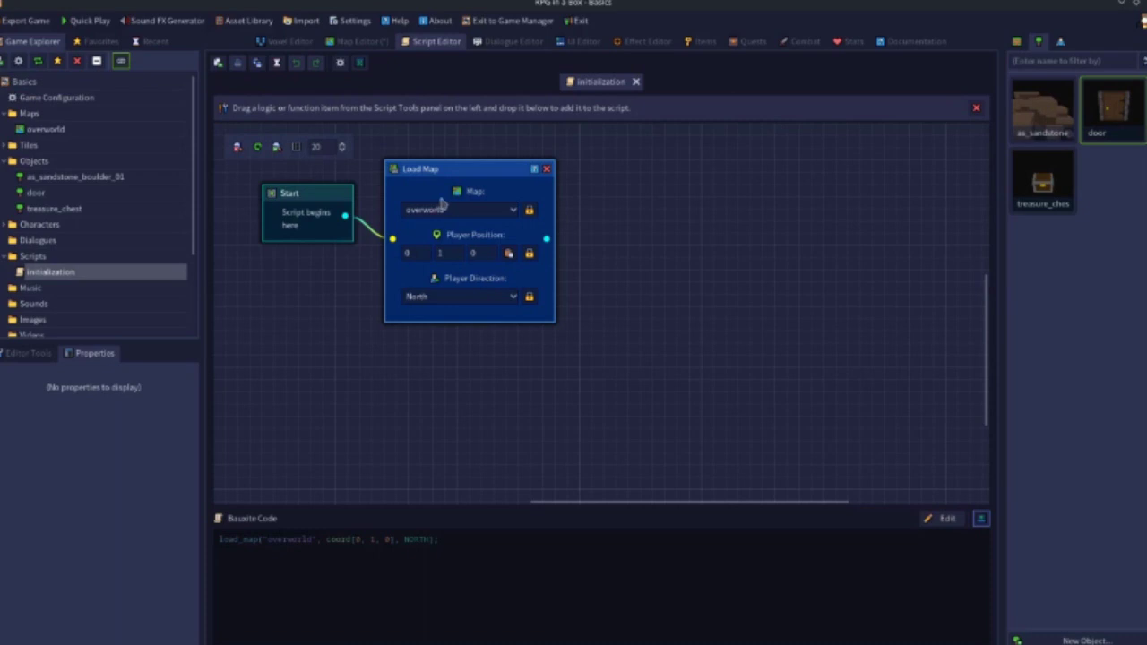
pyautogui.click(366, 43)
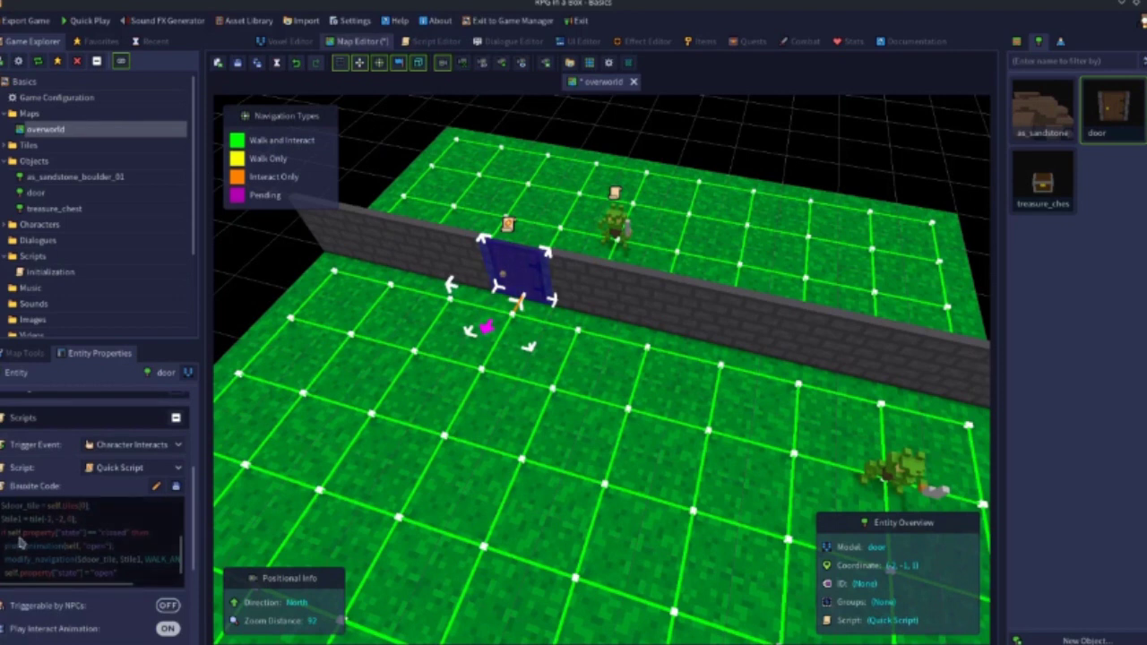
pyautogui.moveTo(180, 544); pyautogui.dragTo(178, 563)
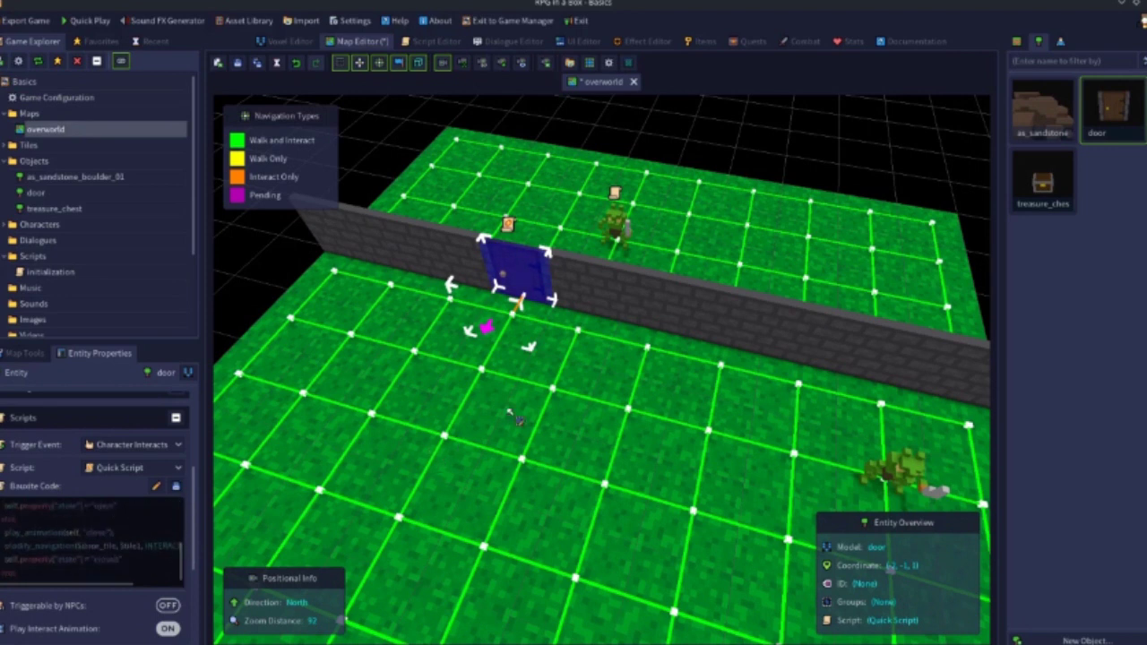
pyautogui.moveTo(179, 548)
pyautogui.mouseDown()
pyautogui.moveTo(182, 527)
pyautogui.moveTo(180, 566)
pyautogui.mouseUp()
pyautogui.moveTo(182, 557); pyautogui.dragTo(183, 514)
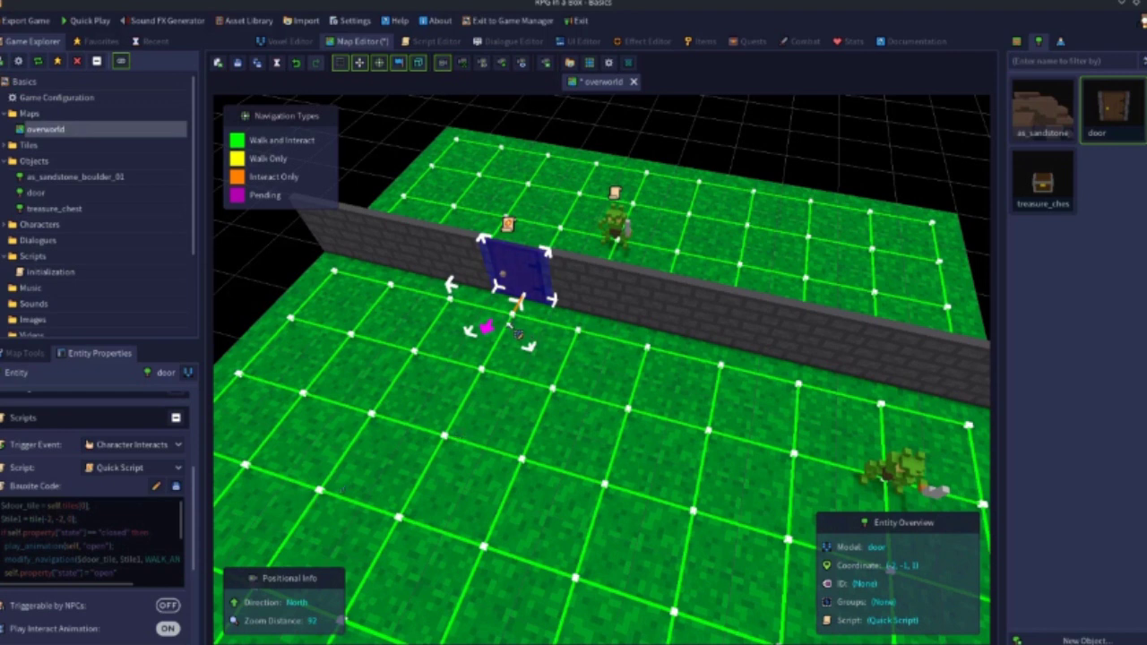
pyautogui.moveTo(543, 304); pyautogui.dragTo(464, 312, button='middle')
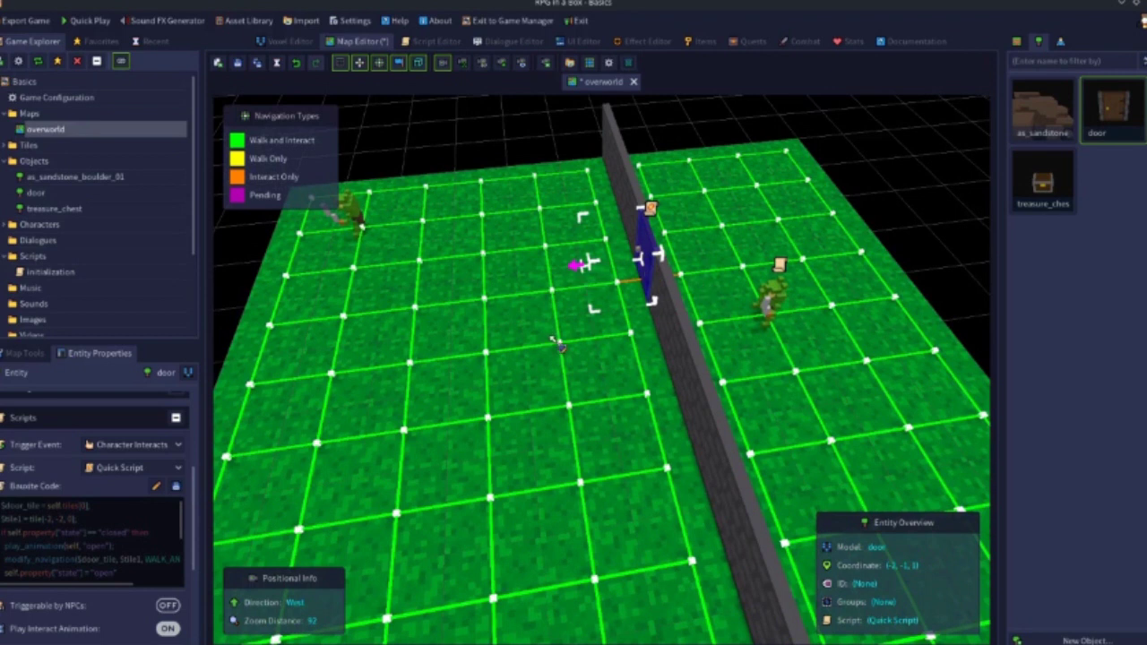
pyautogui.moveTo(554, 343); pyautogui.dragTo(678, 330, button='middle')
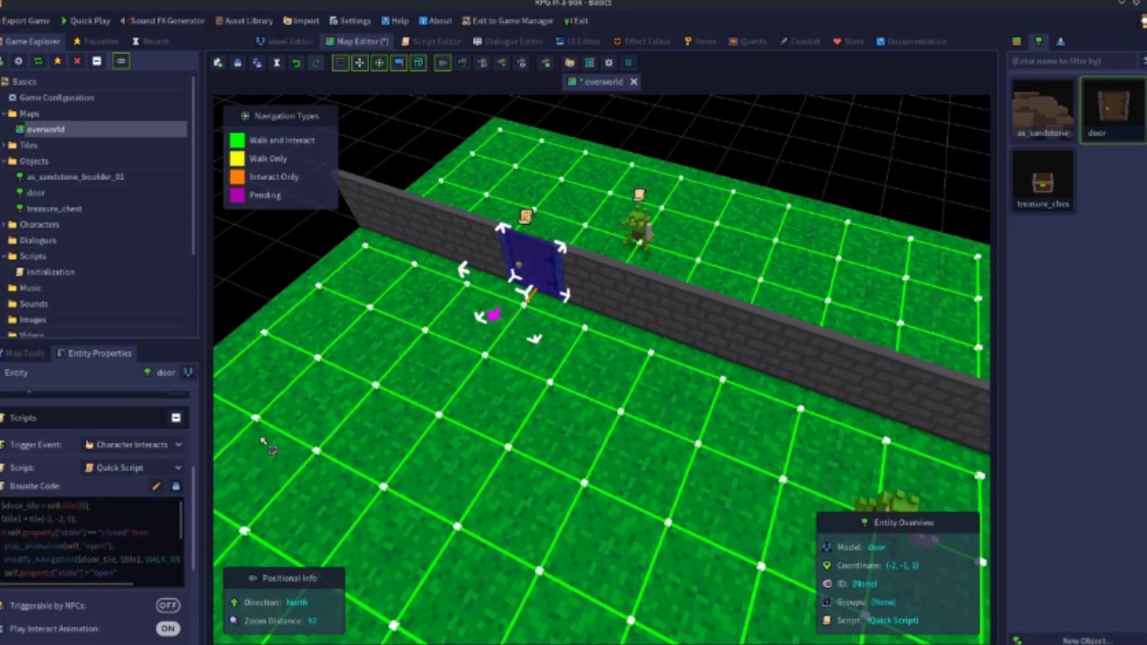
# Step: Examine the door's full Bauxite code in the Quick Script Builder and accept it without edits
pyautogui.click(157, 486)
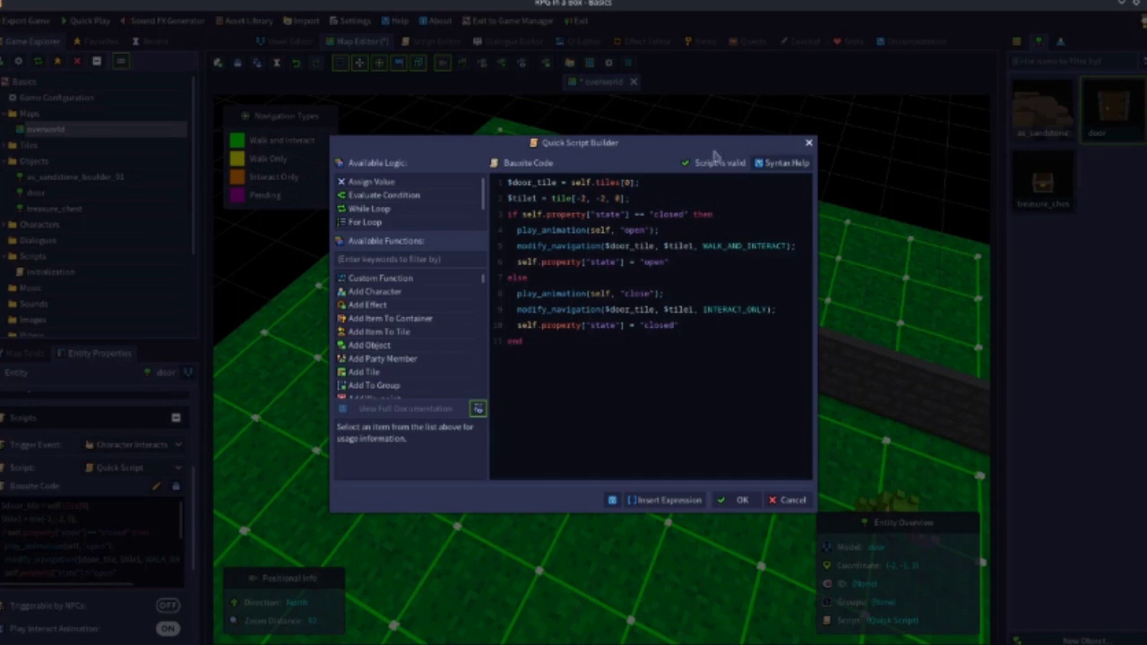
pyautogui.click(714, 158)
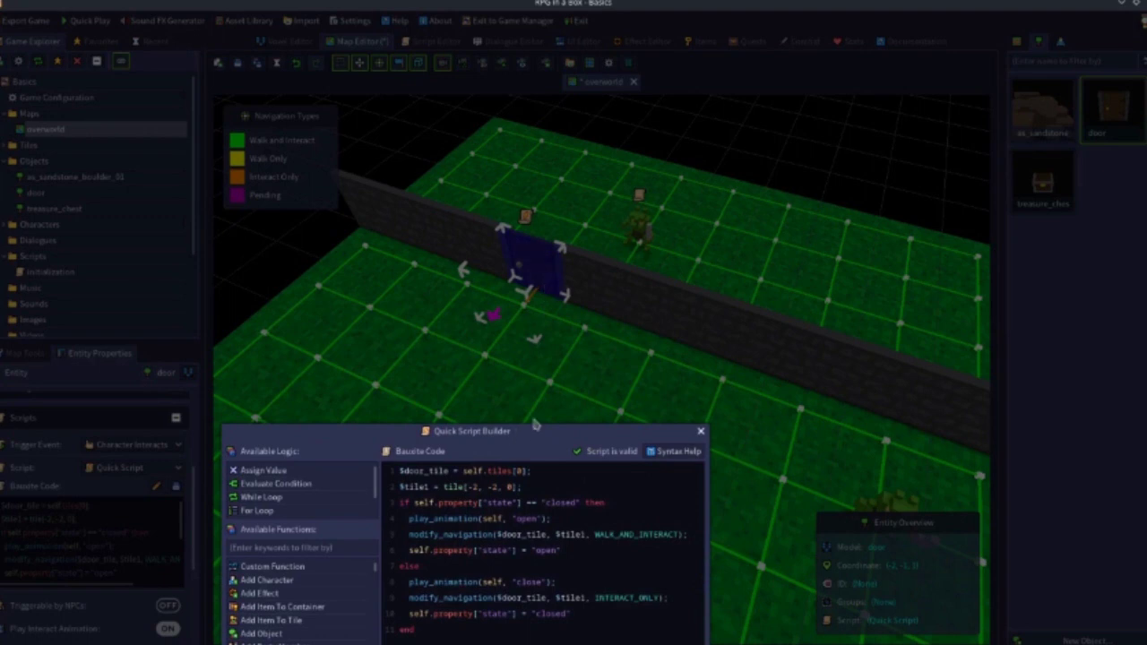
pyautogui.moveTo(498, 442); pyautogui.dragTo(586, 132)
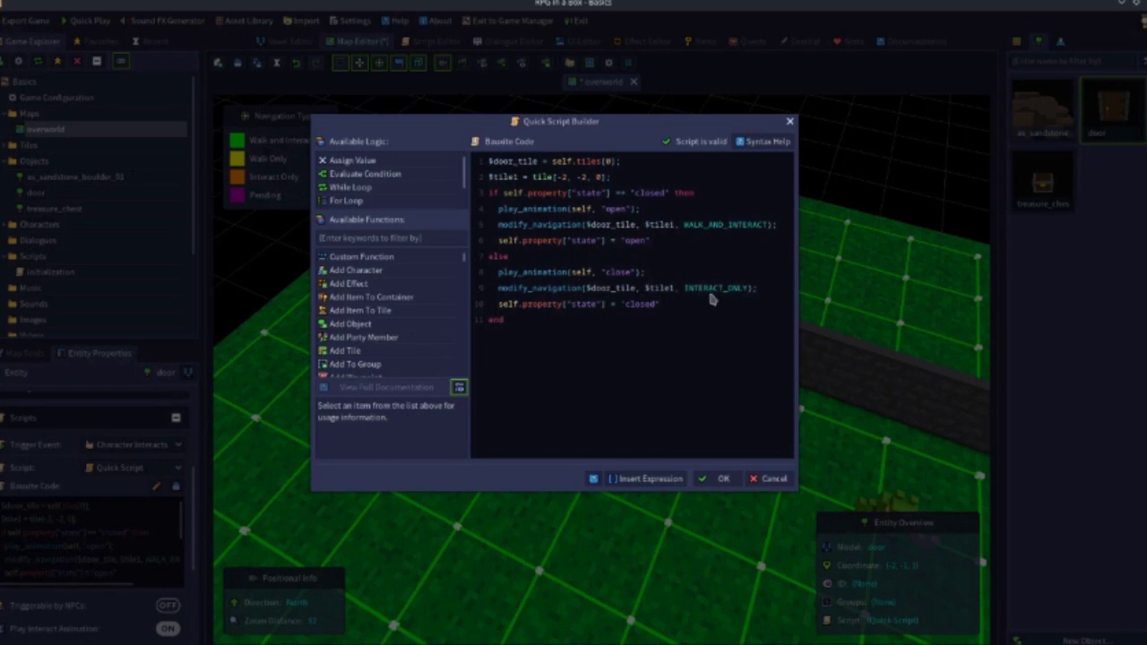
pyautogui.moveTo(602, 128)
pyautogui.mouseDown()
pyautogui.moveTo(797, 387)
pyautogui.moveTo(703, 268)
pyautogui.moveTo(632, 206)
pyautogui.moveTo(614, 142)
pyautogui.mouseUp()
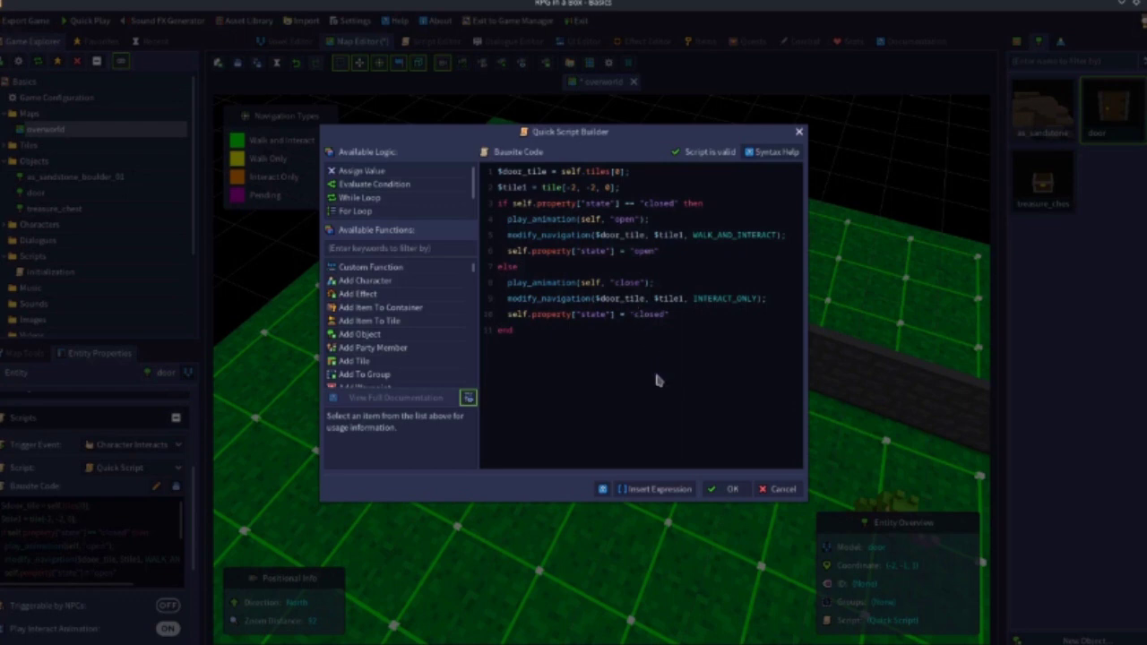
pyautogui.click(729, 489)
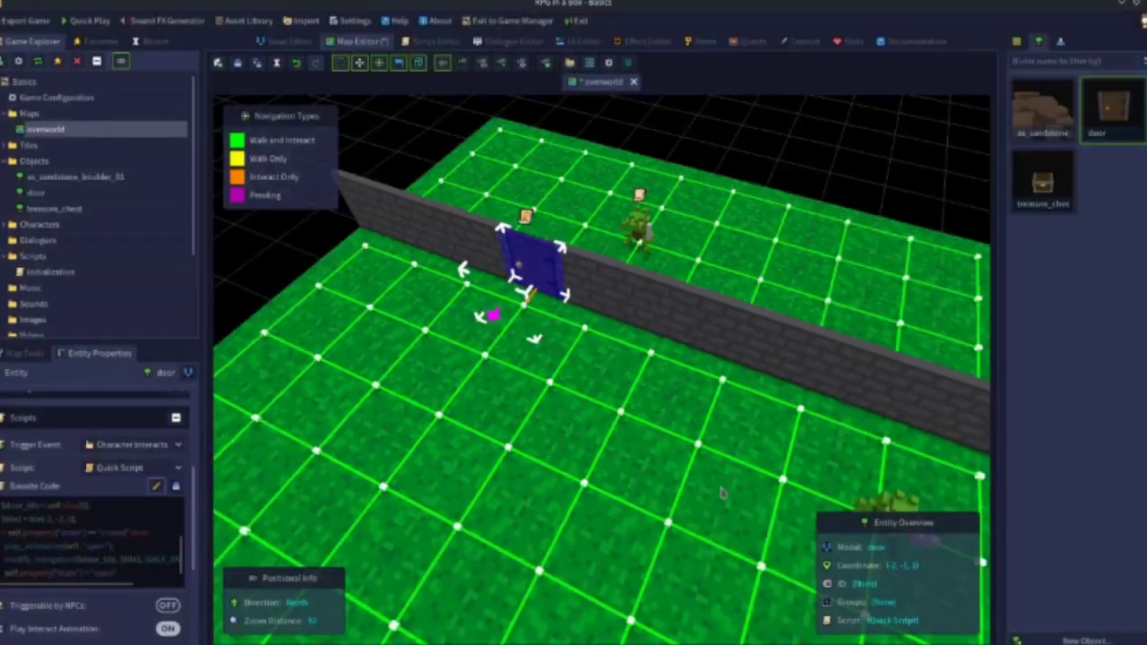
# Step: Inspect the custom properties of the door entity and clear the selection
pyautogui.click(593, 139)
pyautogui.click(525, 277)
pyautogui.moveTo(186, 485); pyautogui.dragTo(197, 414)
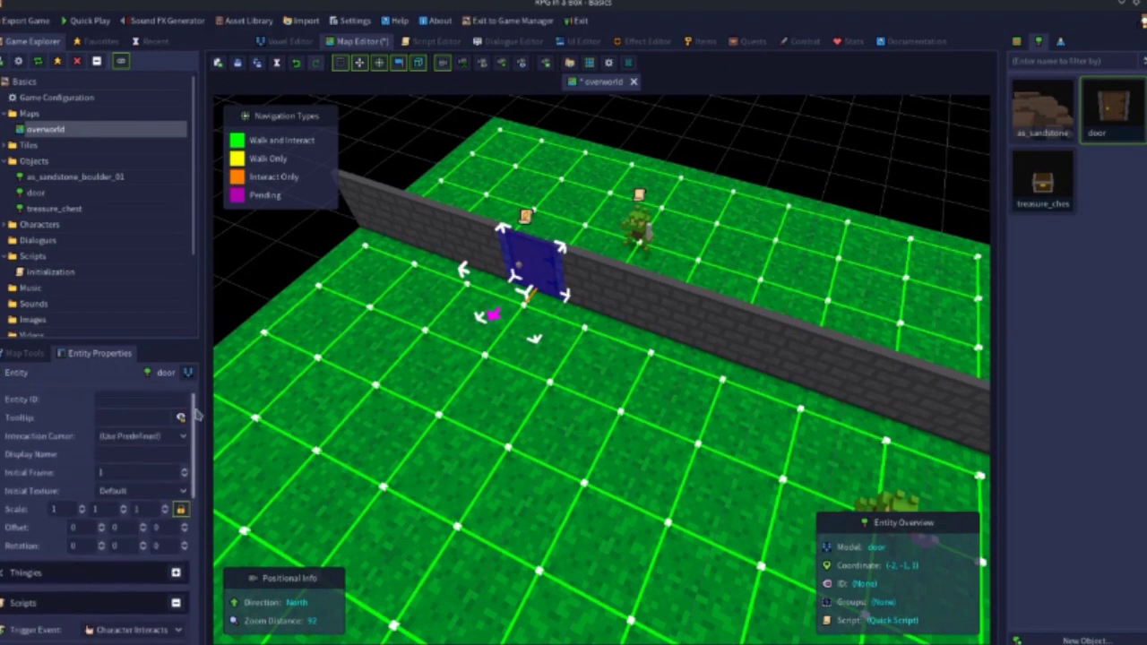
pyautogui.scroll(-10, 197, 414)
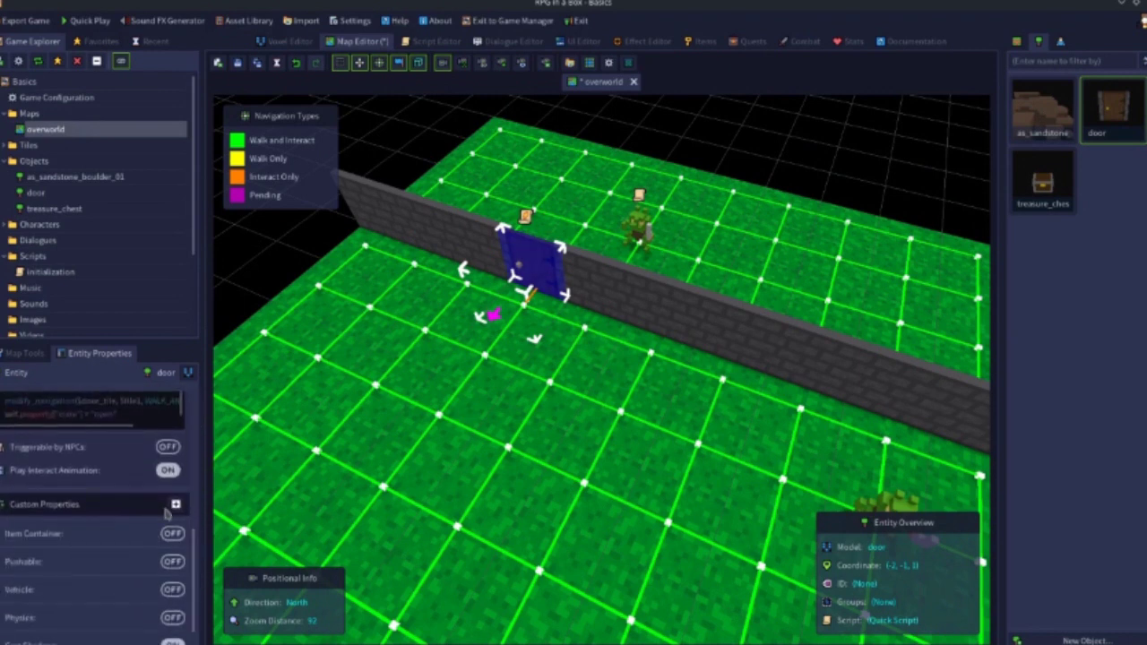
pyautogui.click(177, 506)
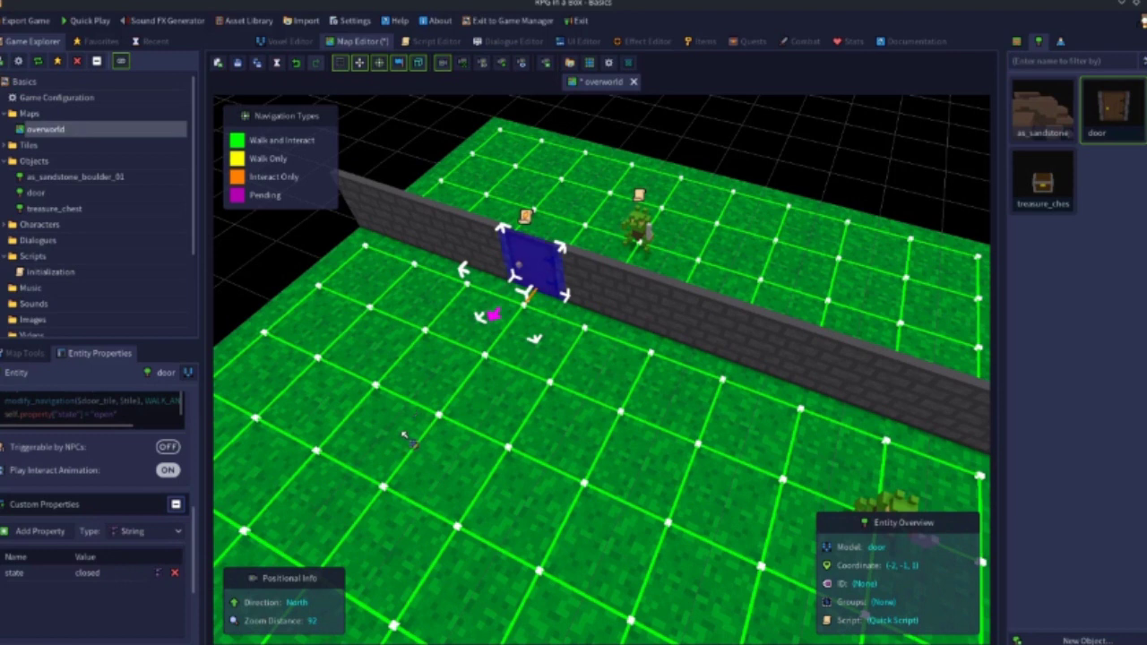
pyautogui.click(707, 152)
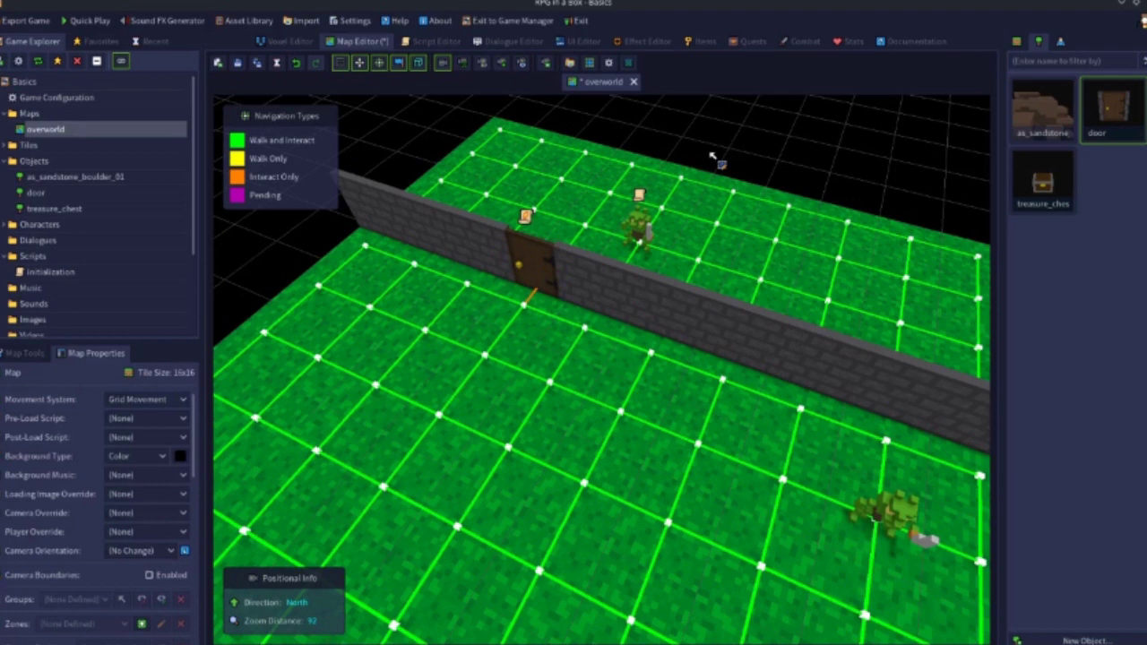
# Step: Delete the scripted door and place a new door object in the same opening of the stone wall
pyautogui.click(547, 278)
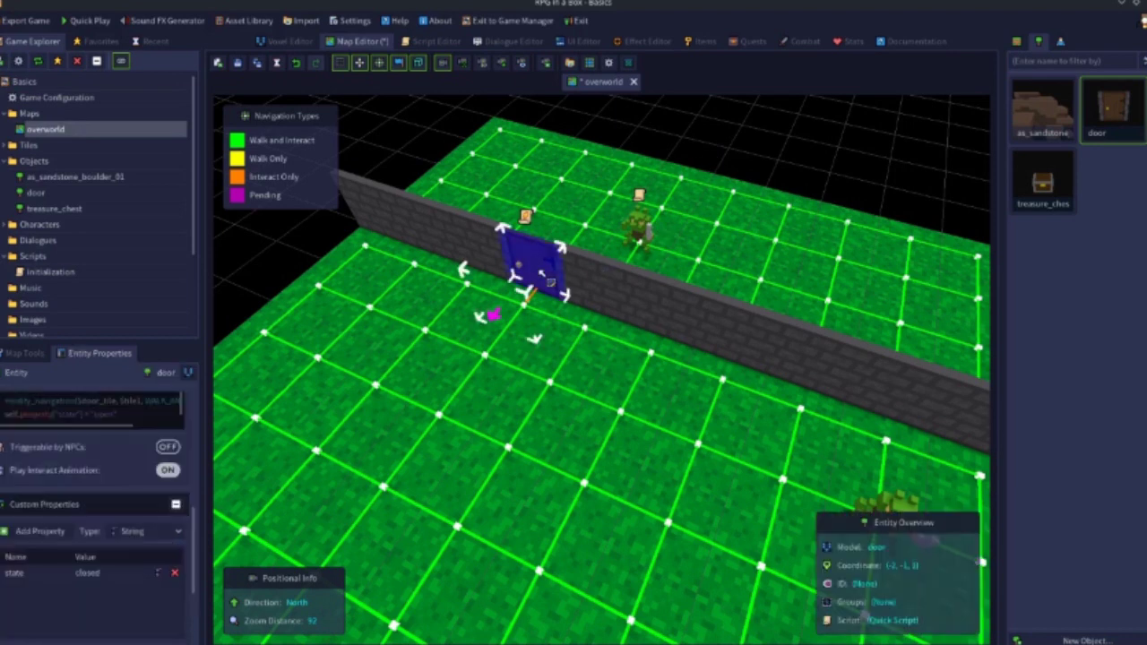
pyautogui.press('Delete')
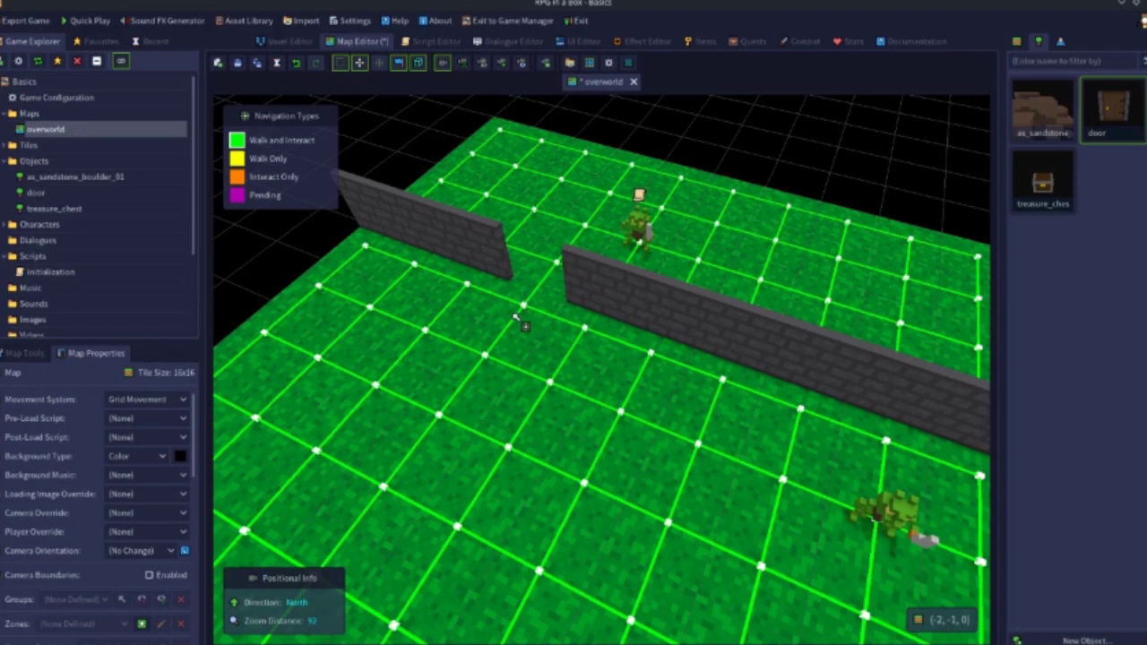
pyautogui.moveTo(1114, 126); pyautogui.dragTo(528, 286)
pyautogui.click(531, 289)
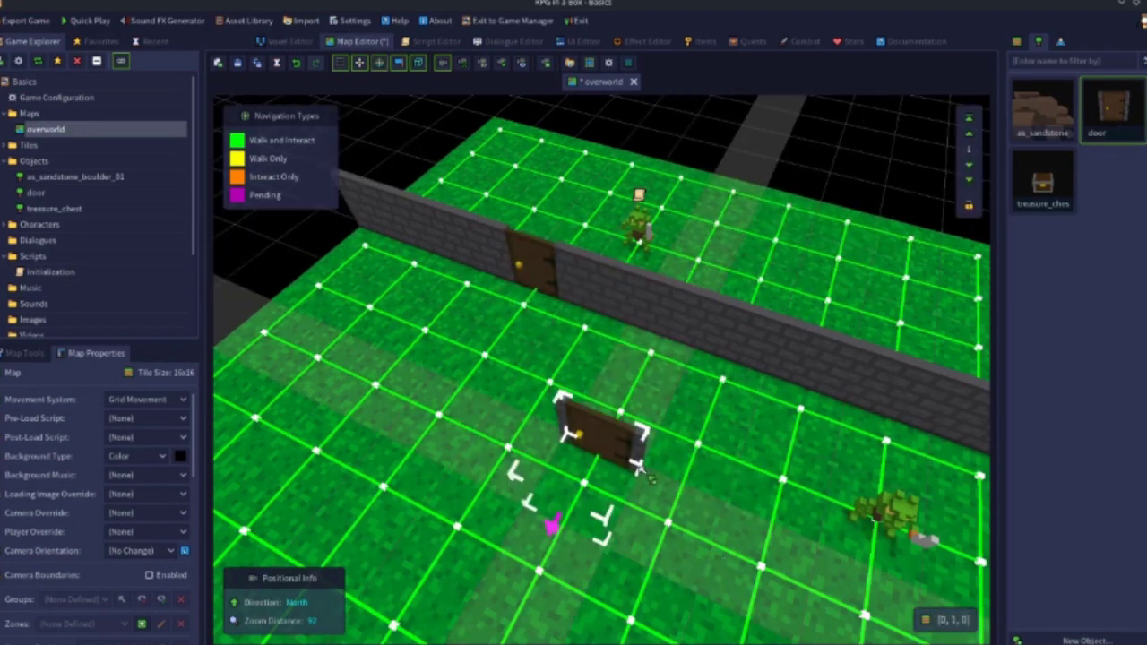
pyautogui.press('Escape')
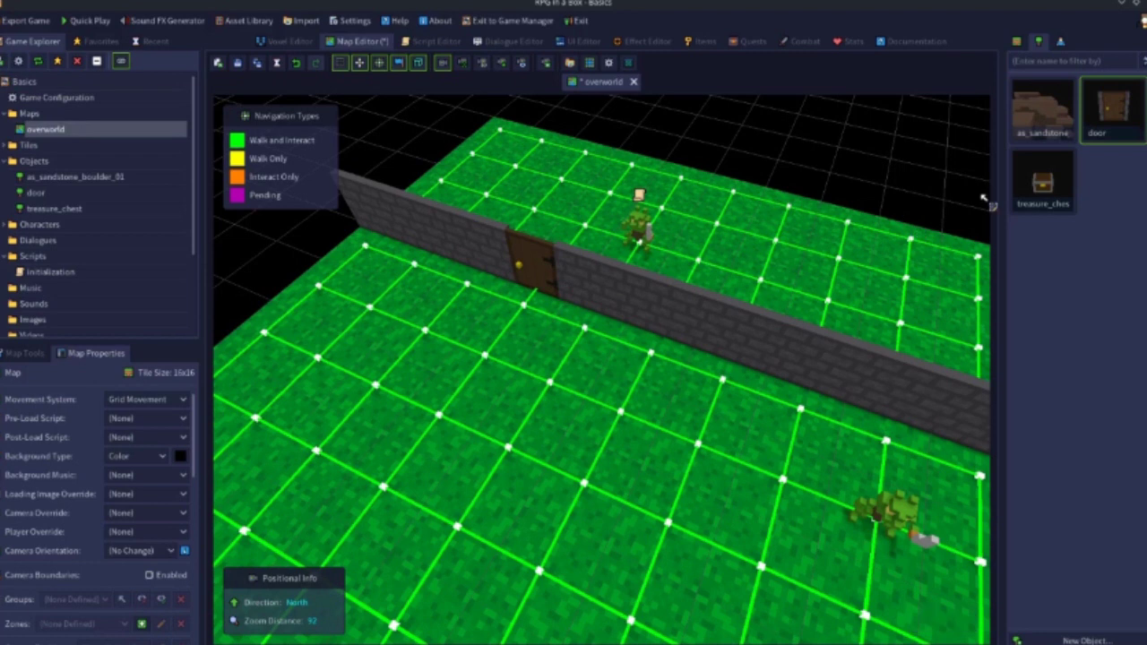
# Step: Check which animations the door model has in the Voxel Editor, and return to the overworld map
pyautogui.doubleClick(1104, 115)
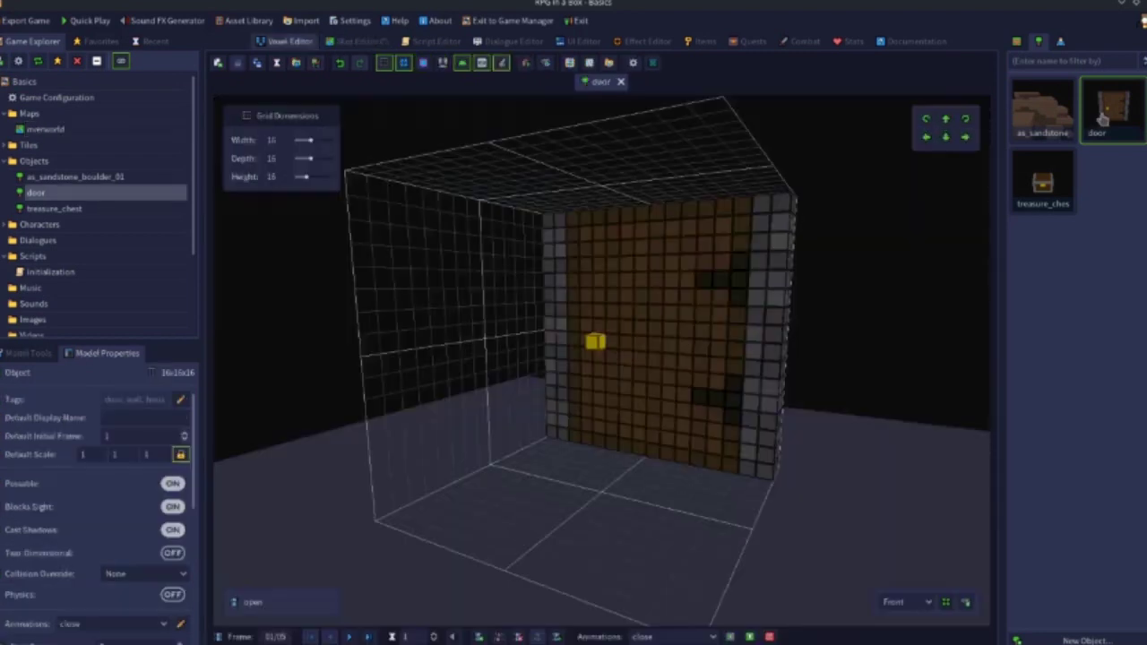
pyautogui.click(672, 636)
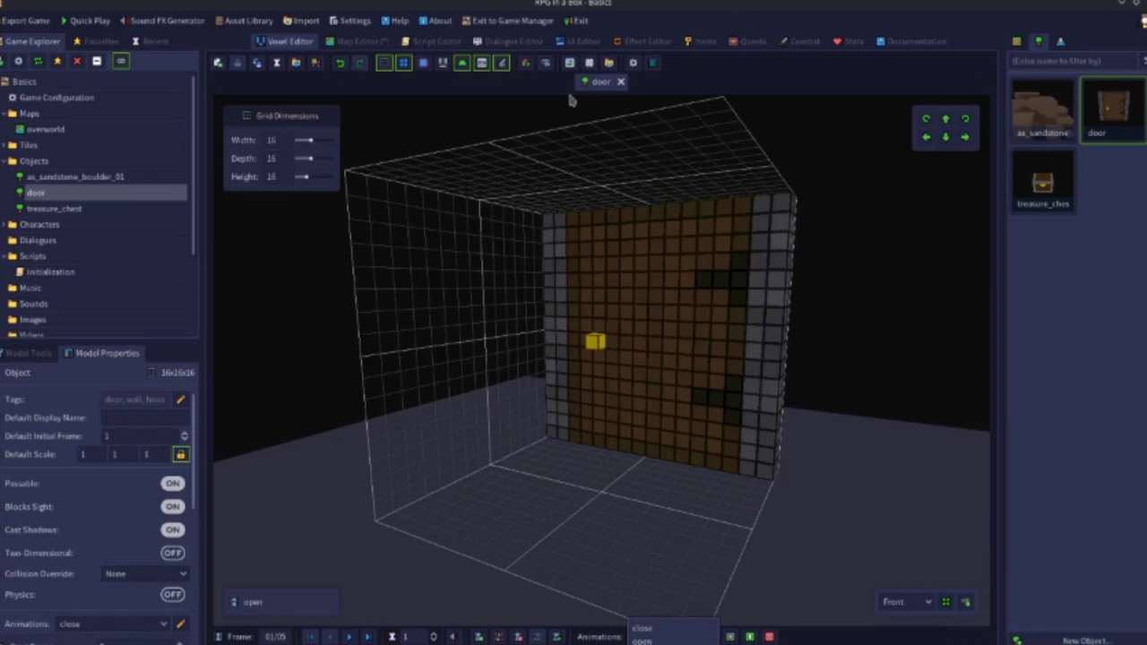
pyautogui.click(388, 48)
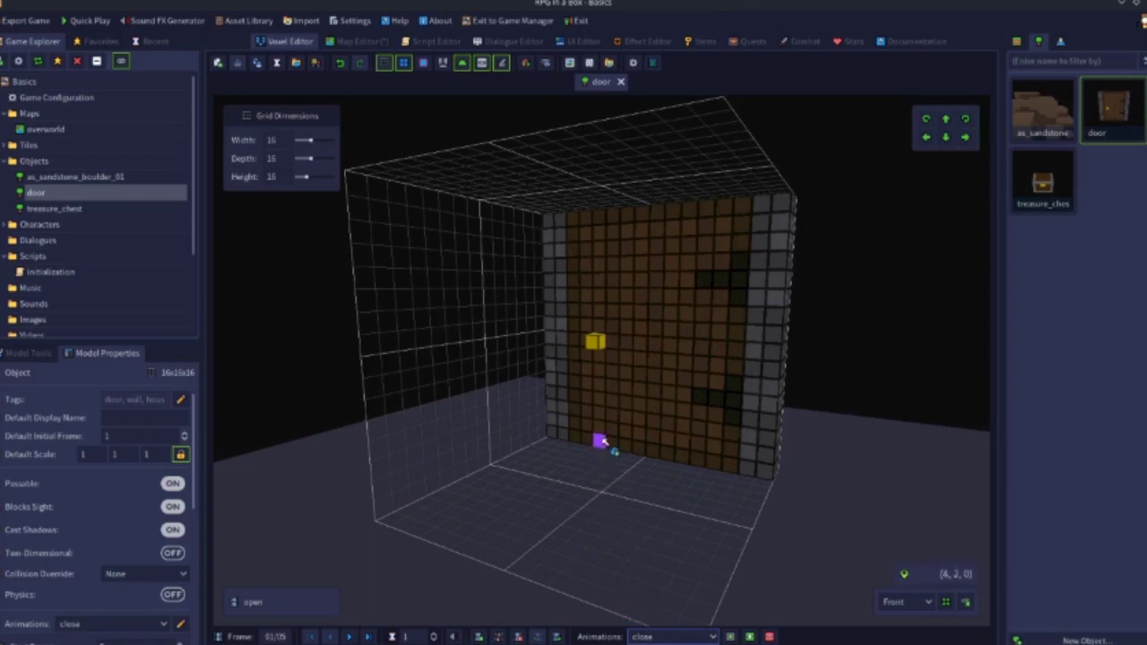
pyautogui.click(360, 42)
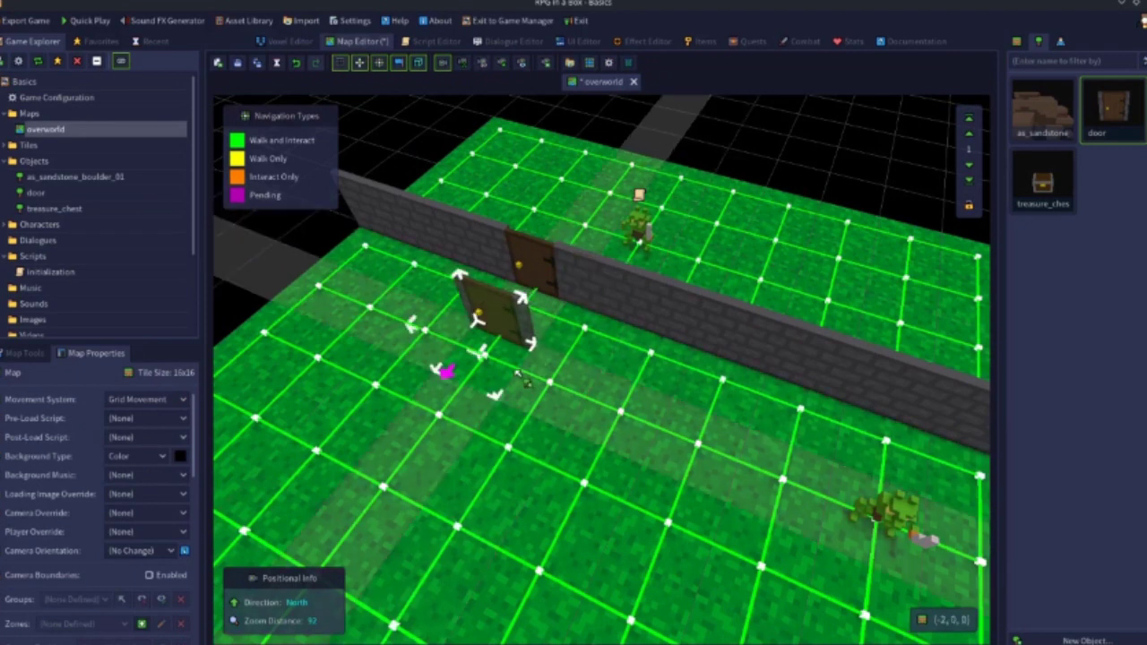
pyautogui.press('Escape')
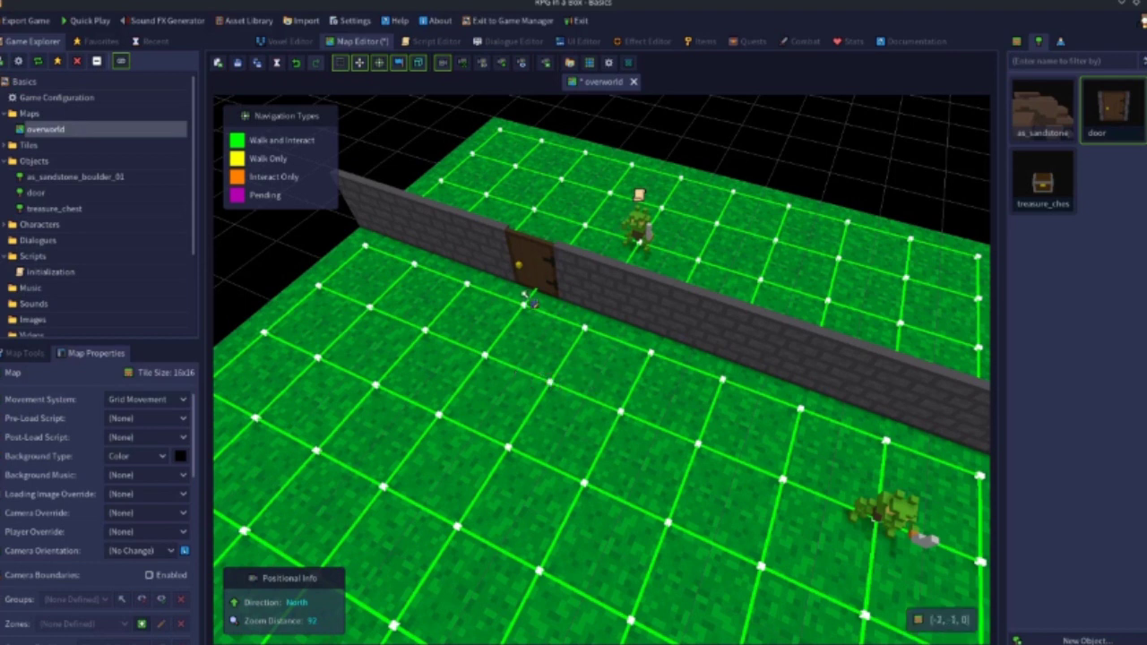
# Step: Set the navigation between the two grass tiles on either side of the door to Interact Only
pyautogui.moveTo(531, 316); pyautogui.dragTo(440, 371, button='right')
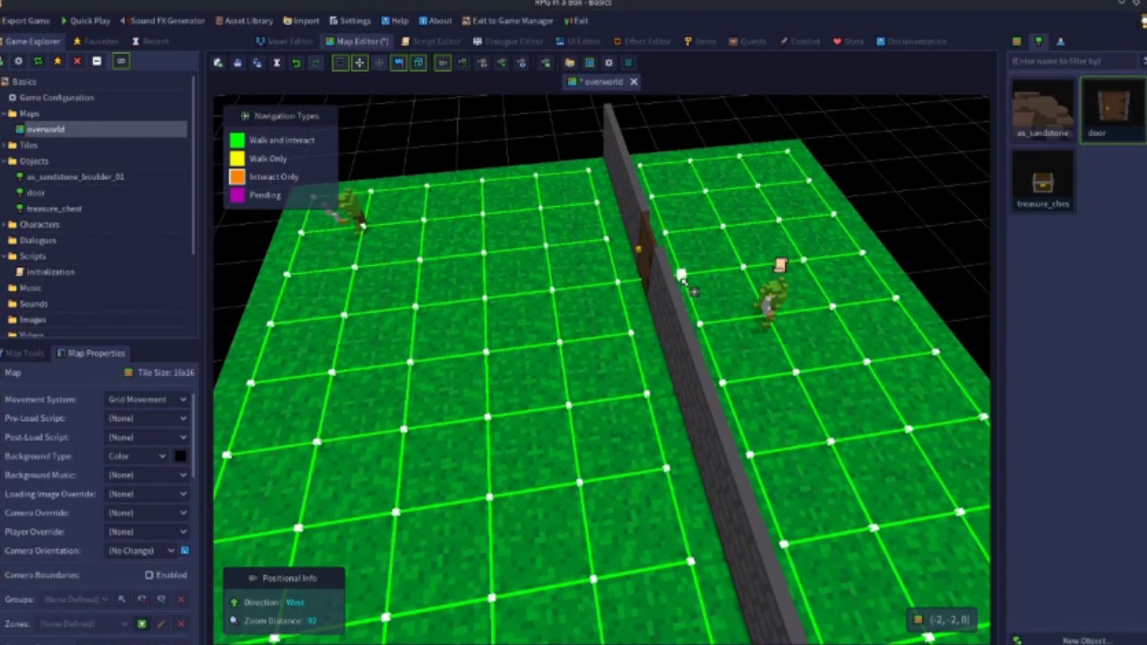
pyautogui.click(627, 295)
pyautogui.click(627, 297)
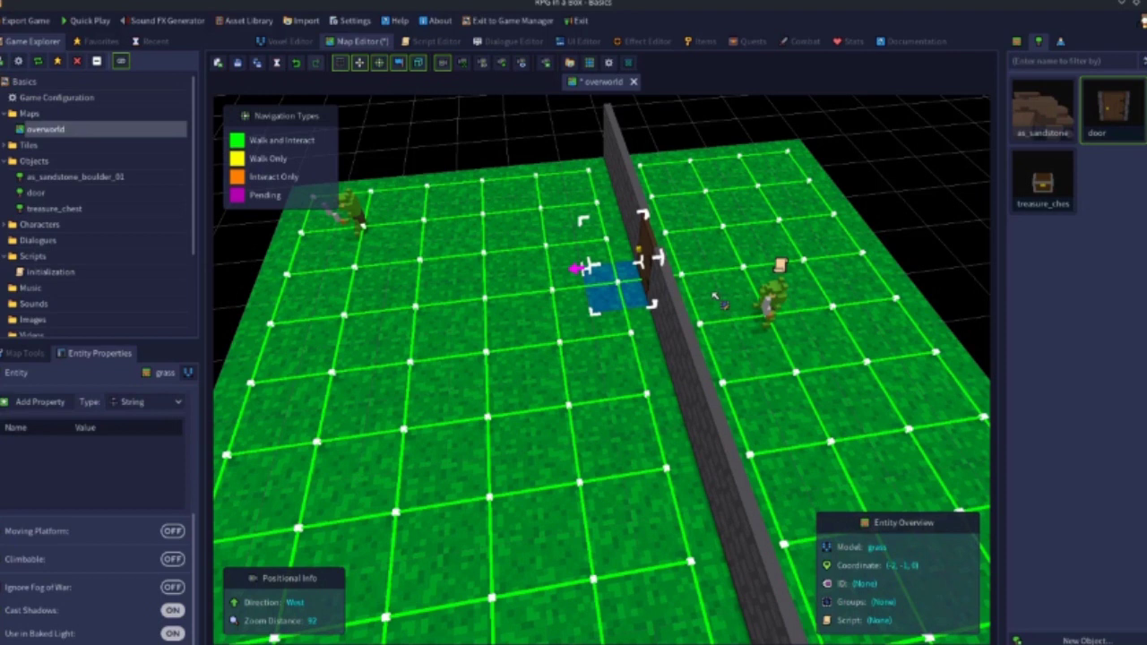
pyautogui.keyDown('shift'); pyautogui.click(691, 283); pyautogui.keyUp('shift')
pyautogui.rightClick(616, 290)
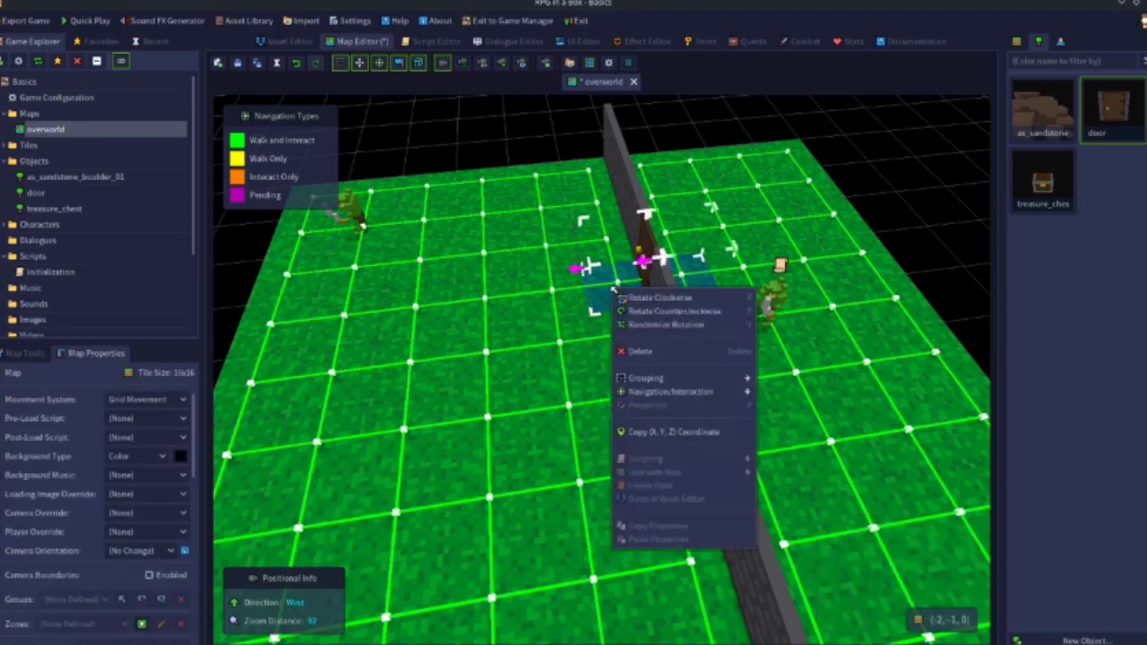
pyautogui.moveTo(672, 392)
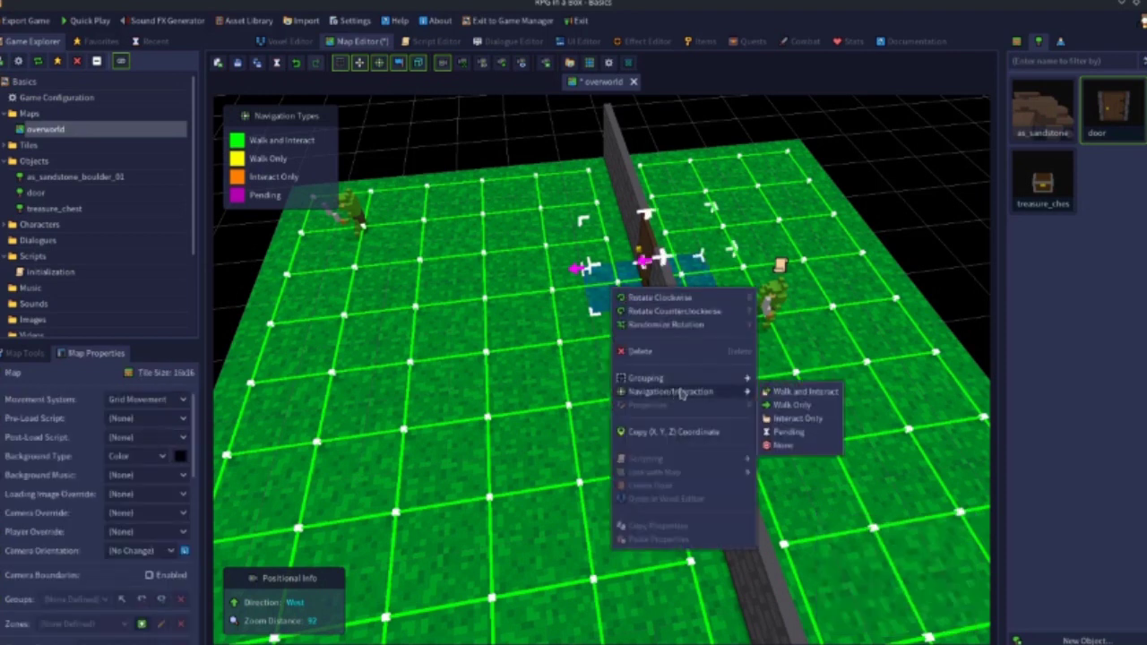
pyautogui.click(798, 425)
pyautogui.press('Escape')
pyautogui.moveTo(609, 334); pyautogui.dragTo(686, 317, button='middle')
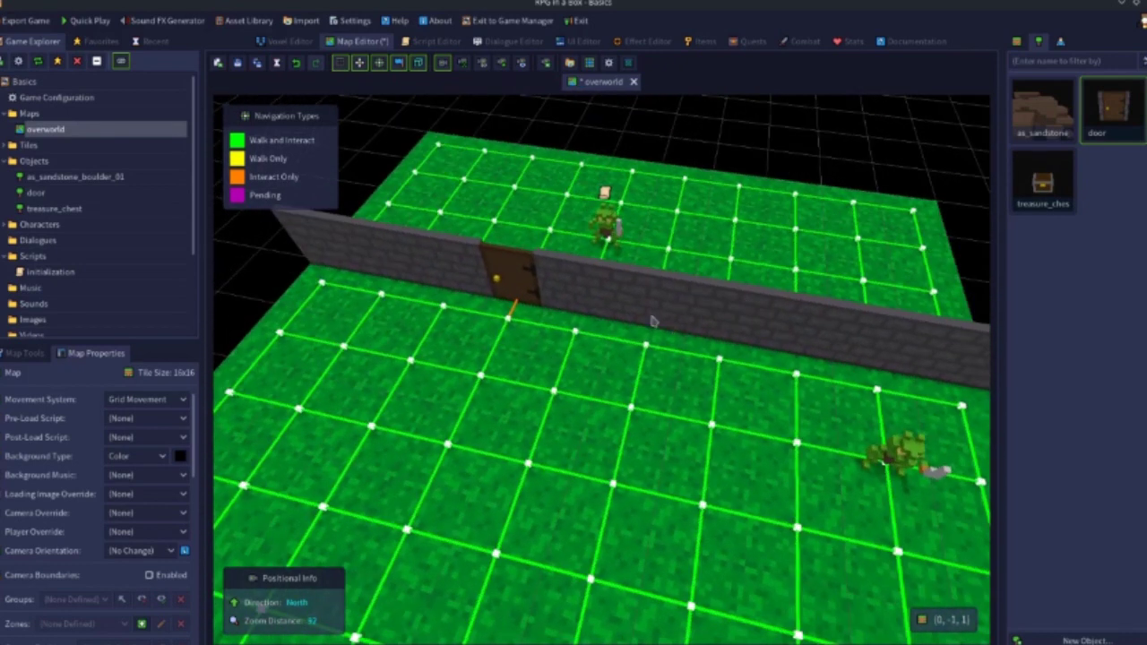
# Step: Add a String custom property named state with the value closed to the new door
pyautogui.click(521, 293)
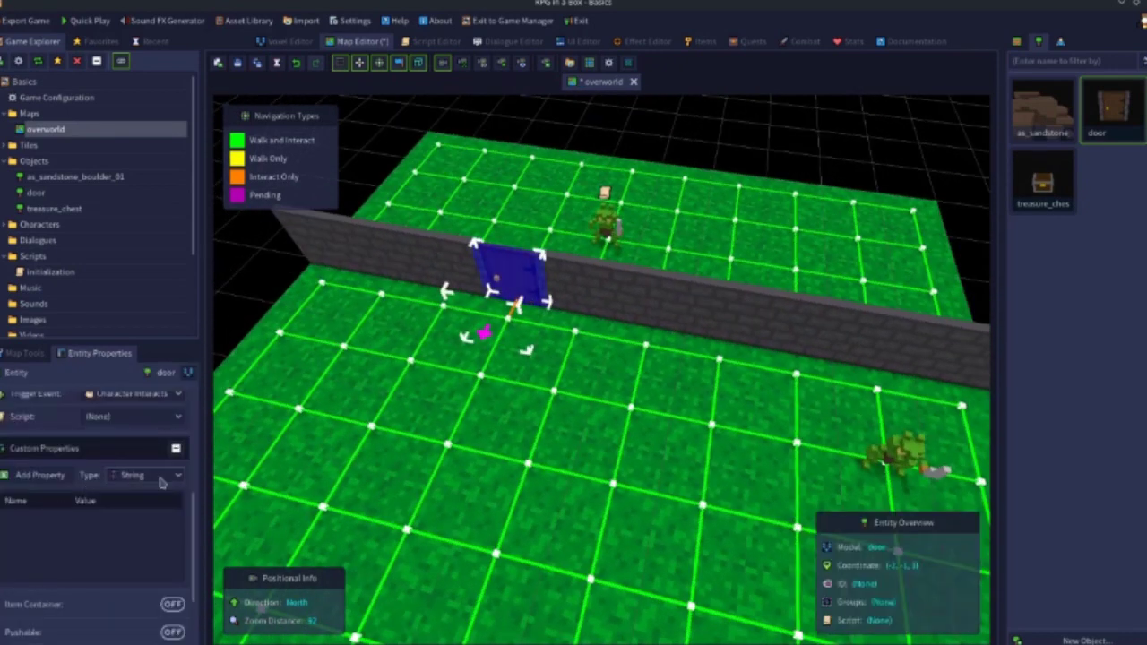
pyautogui.click(39, 475)
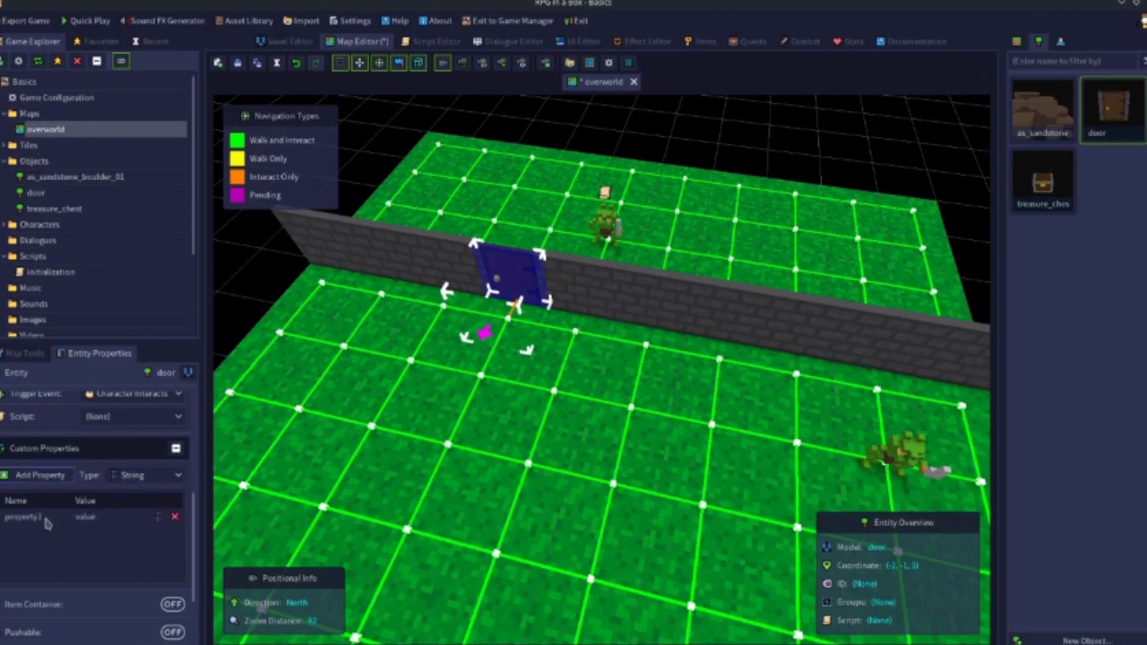
pyautogui.write('state')
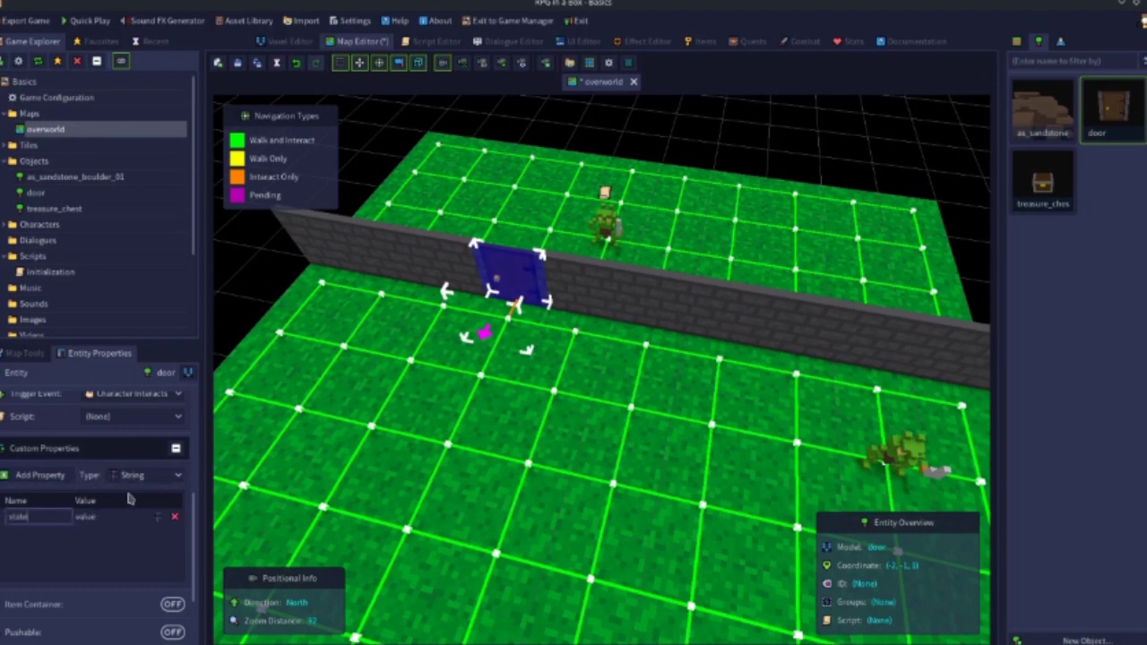
pyautogui.press('Return')
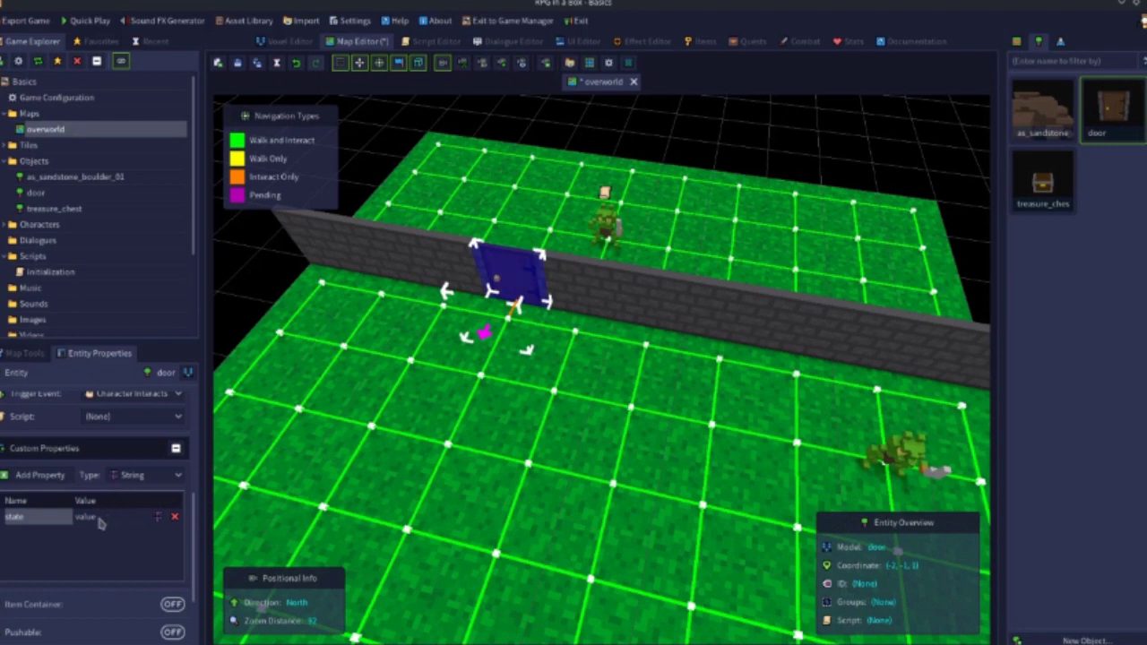
pyautogui.click(101, 519)
pyautogui.write('closed')
pyautogui.press('Return')
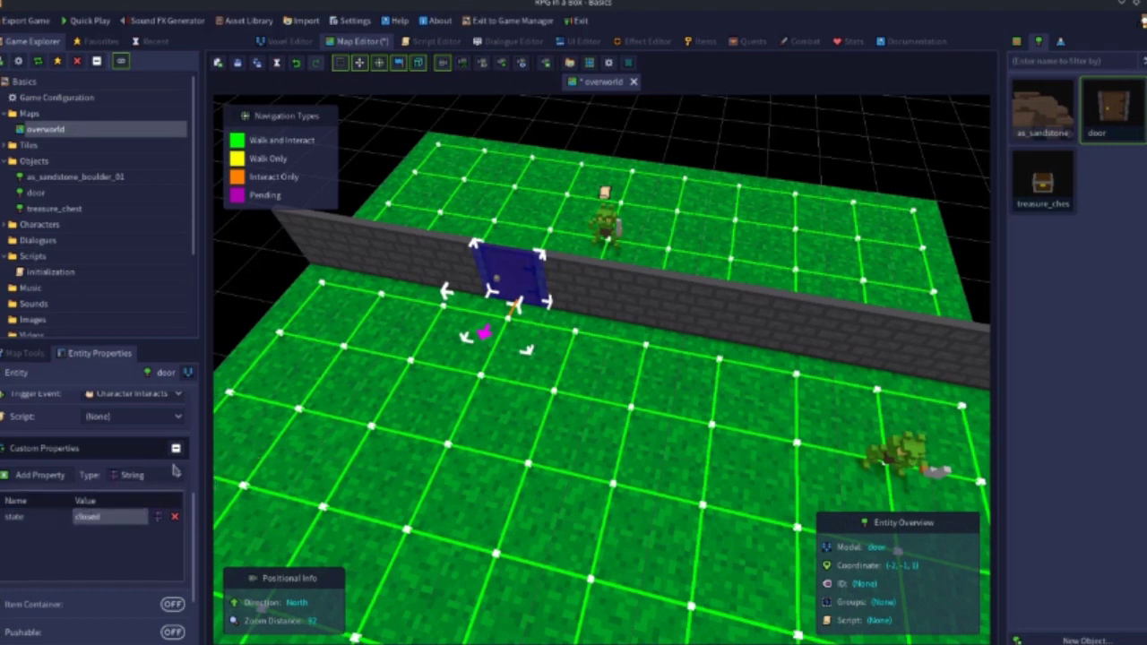
# Step: Assign a Quick Script to the door, open its Bauxite code for editing and clear the sample display_message line
pyautogui.click(134, 417)
pyautogui.click(112, 452)
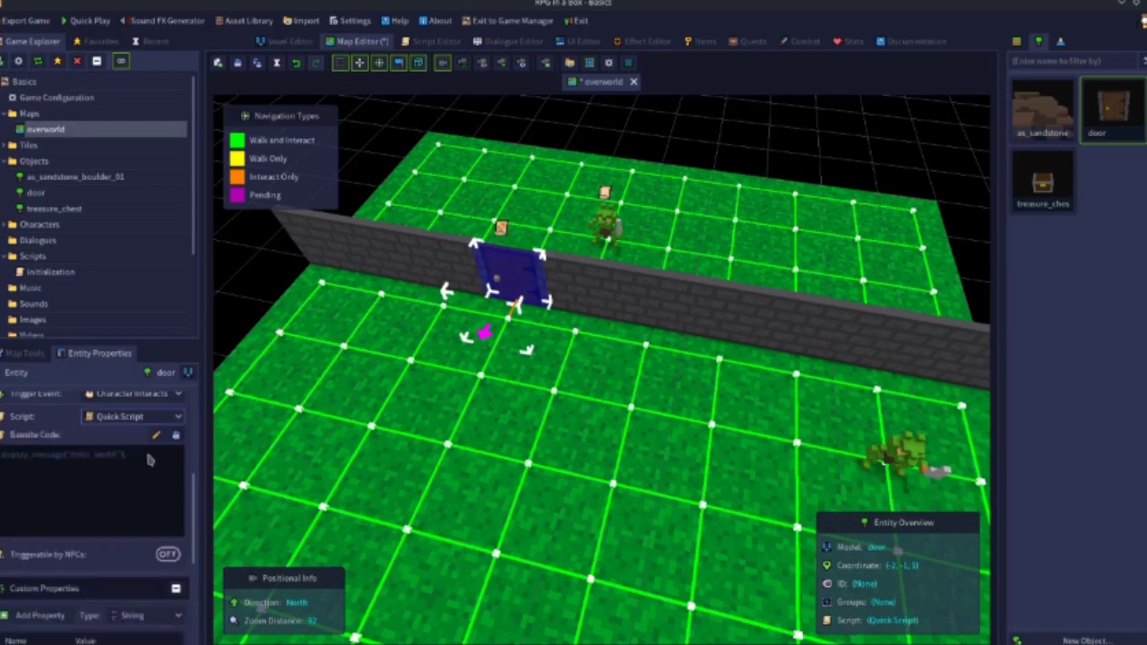
pyautogui.click(156, 434)
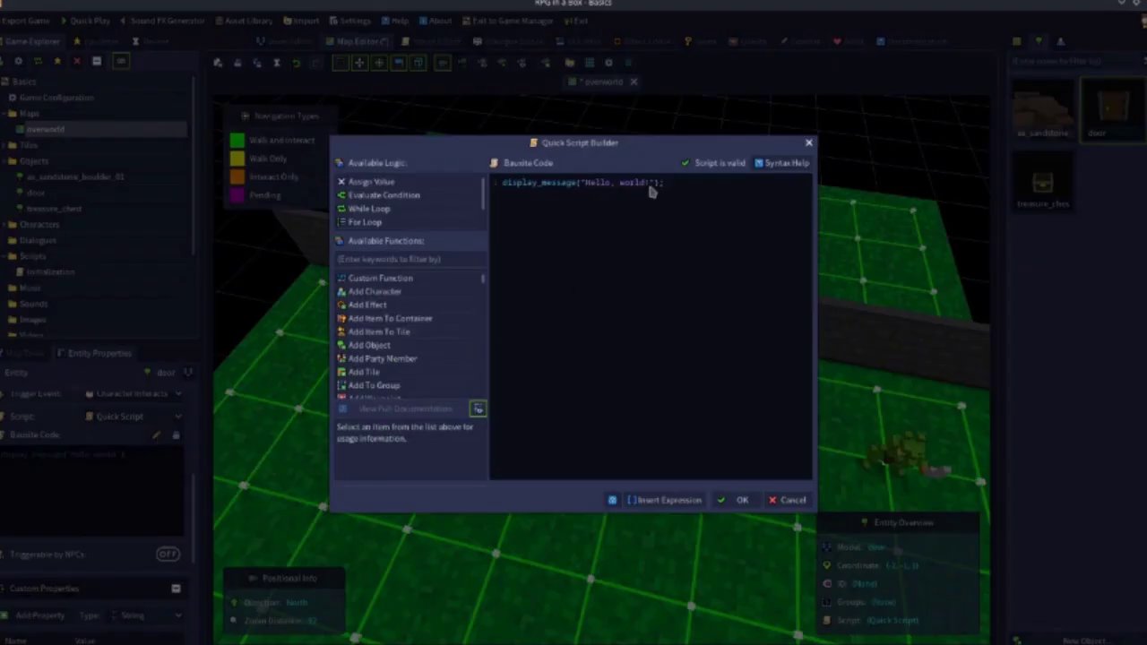
pyautogui.moveTo(683, 182); pyautogui.dragTo(489, 186)
pyautogui.press('Delete')
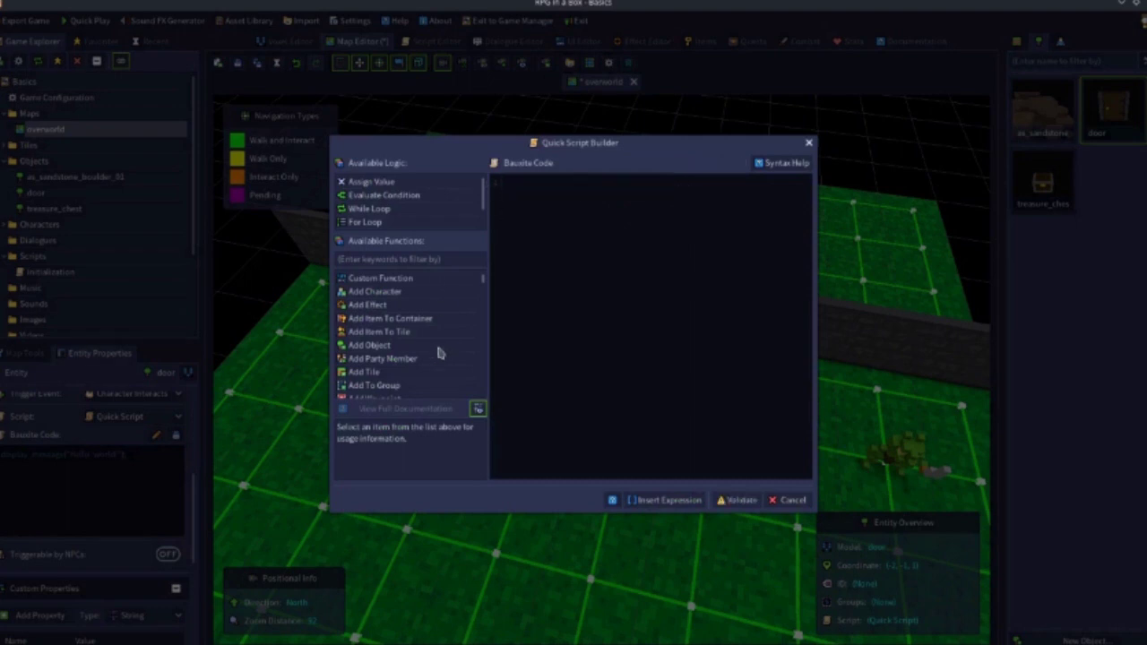
# Step: Insert an Evaluate Condition block into the door's script and remove its sample random condition
pyautogui.click(363, 259)
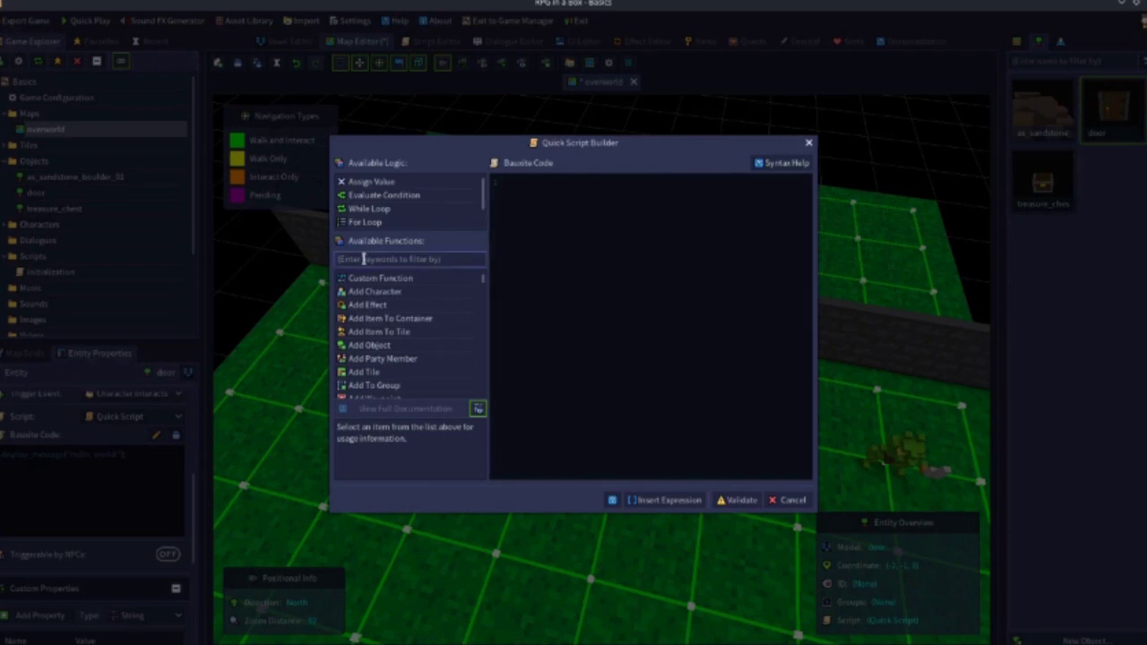
pyautogui.moveTo(368, 197); pyautogui.dragTo(517, 217)
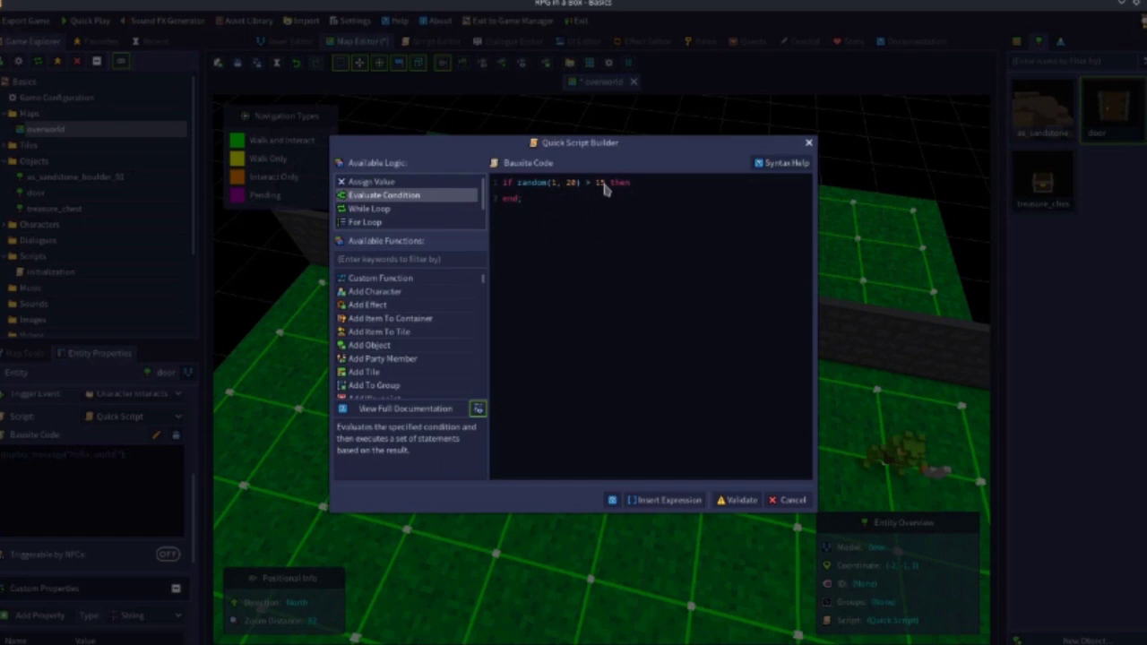
pyautogui.press('BackSpace')
pyautogui.press('BackSpace')
pyautogui.press('BackSpace')
pyautogui.press('BackSpace')
pyautogui.press('BackSpace')
pyautogui.press('BackSpace')
pyautogui.press('BackSpace')
pyautogui.press('BackSpace')
pyautogui.press('BackSpace')
pyautogui.press('BackSpace')
pyautogui.press('BackSpace')
pyautogui.press('BackSpace')
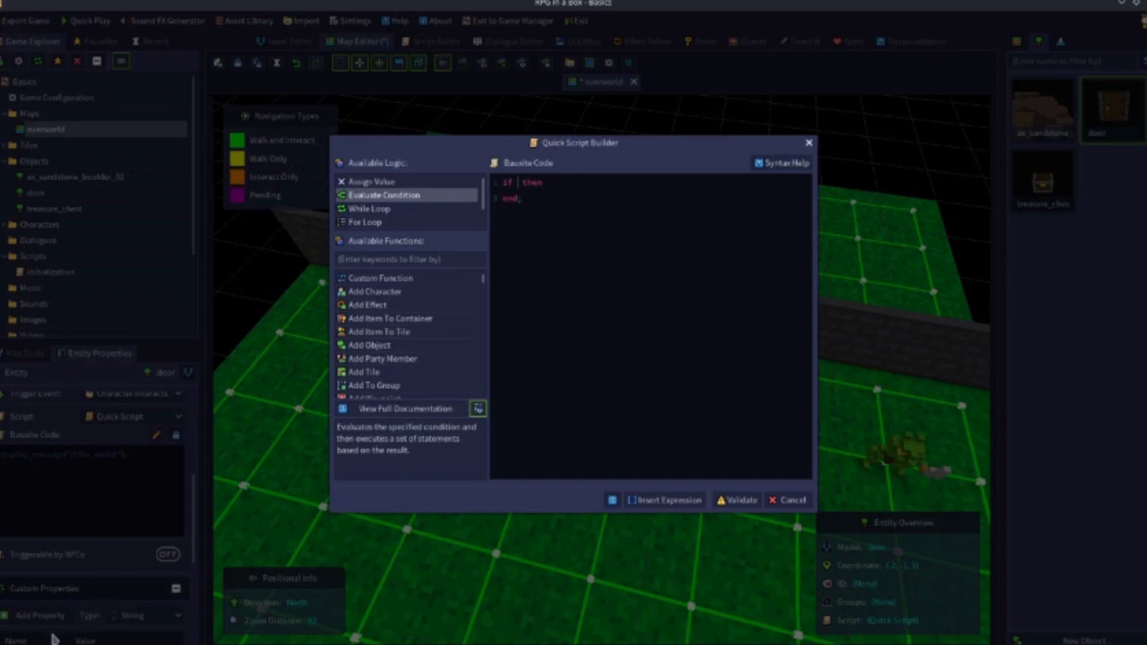
# Step: Set the if condition to self.property["state"] == "closed"
pyautogui.write('self')
pyautogui.write('.property')
pyautogui.write('[""]')
pyautogui.write('state')
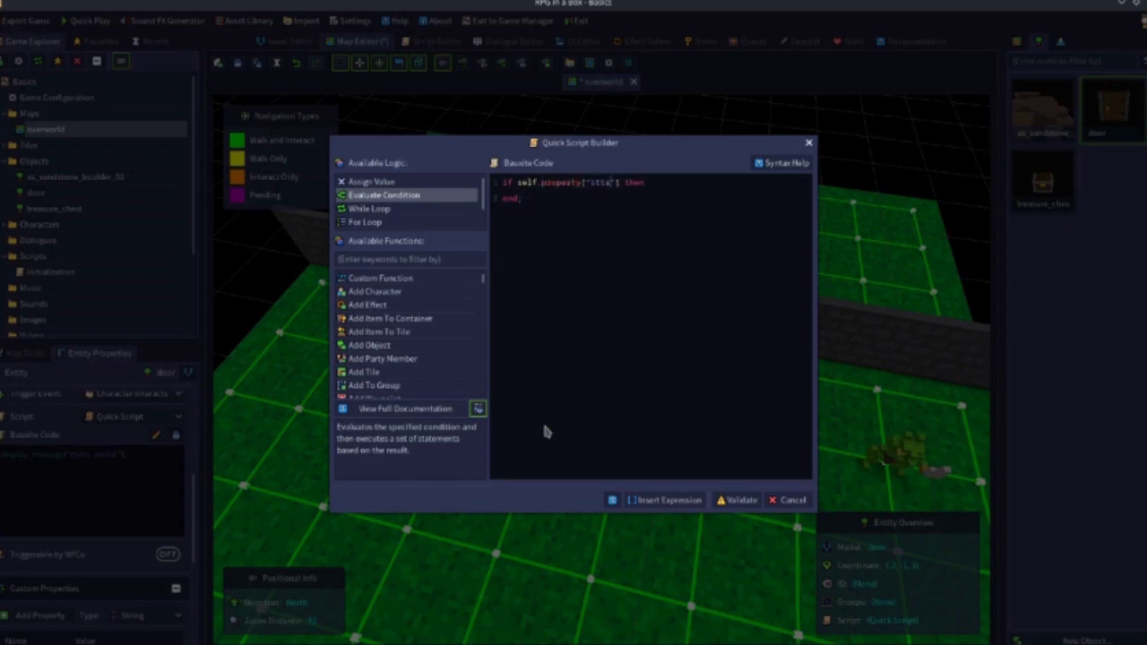
pyautogui.press('BackSpace')
pyautogui.write("e'] == losed'")
pyautogui.press('Left')
pyautogui.press('Left')
pyautogui.press('Left')
pyautogui.press('Left')
pyautogui.press('Left')
pyautogui.press('Left')
pyautogui.write("'c")
# Step: Add the line play_animation(self, "open"); inside the if block
pyautogui.press('Return')
pyautogui.write('play_anim')
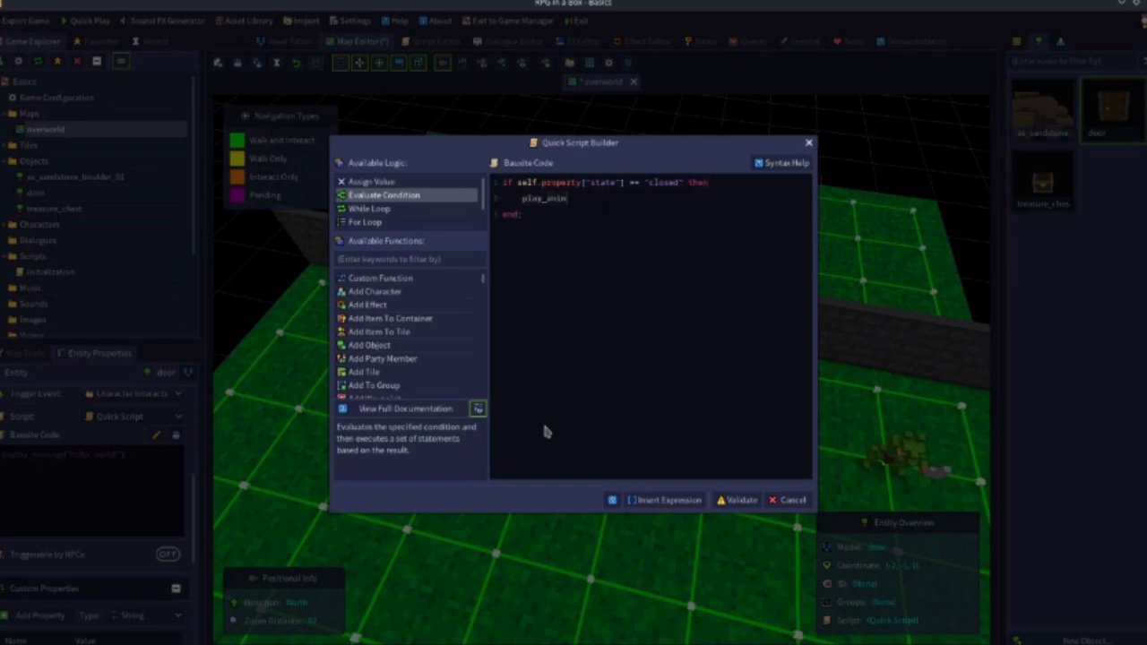
pyautogui.write('ation(self, "swing_open')
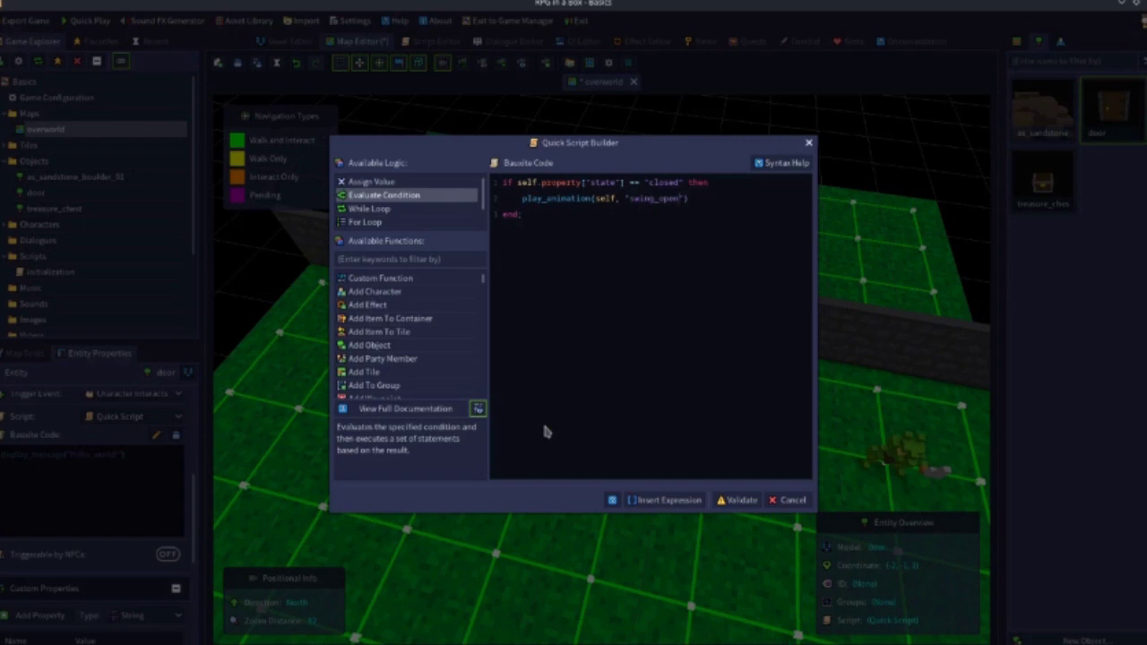
pyautogui.press('BackSpace')
pyautogui.press('BackSpace')
pyautogui.press('BackSpace')
pyautogui.press('BackSpace')
pyautogui.press('BackSpace')
pyautogui.press('BackSpace')
pyautogui.press('BackSpace')
pyautogui.press('BackSpace')
pyautogui.press('BackSpace')
pyautogui.press('BackSpace')
pyautogui.write('n')
pyautogui.write('pen')
# Step: Add the line replace_navigation(self, INTERACT_ONLY, WALK_AND_INTERACT); below the open animation call
pyautogui.press('Return')
pyautogui.write('replace_navigation(')
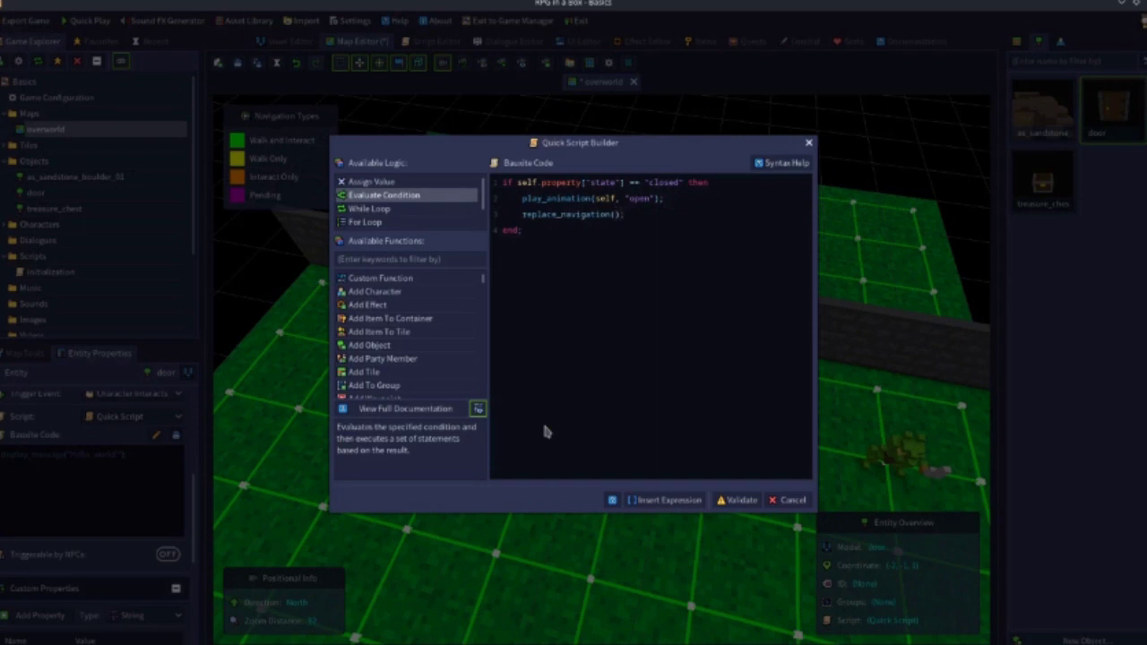
pyautogui.write('self')
pyautogui.write(', ')
pyautogui.write('INTERACT')
pyautogui.write('_ONLY')
pyautogui.write(', WALK')
pyautogui.write('_AND')
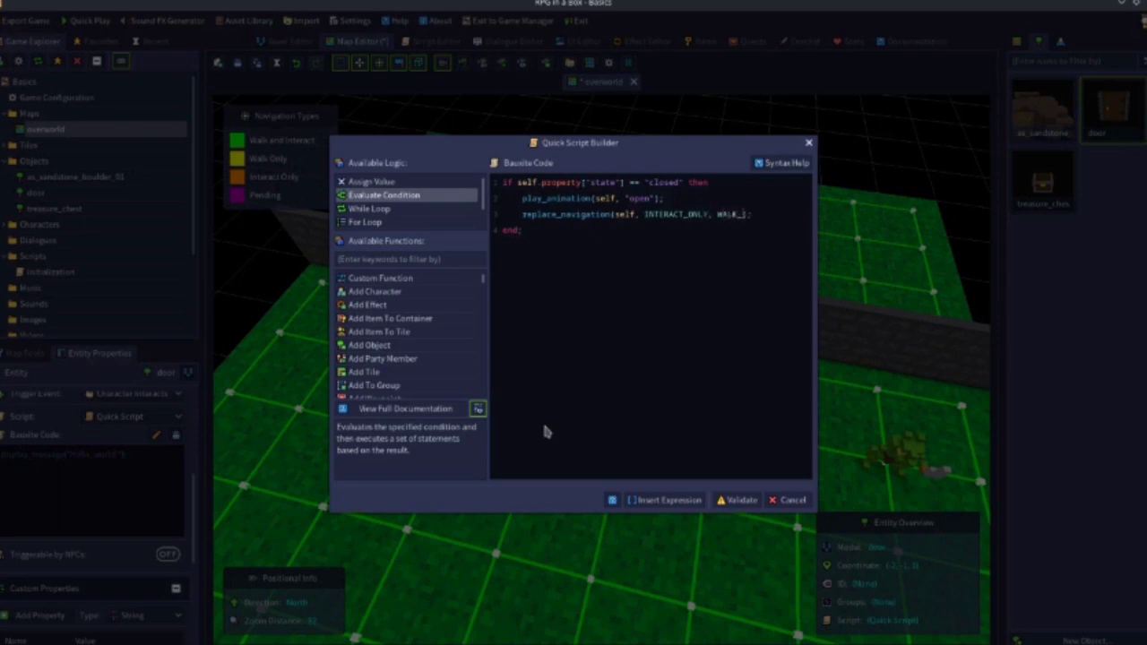
pyautogui.write('_INTERACT')
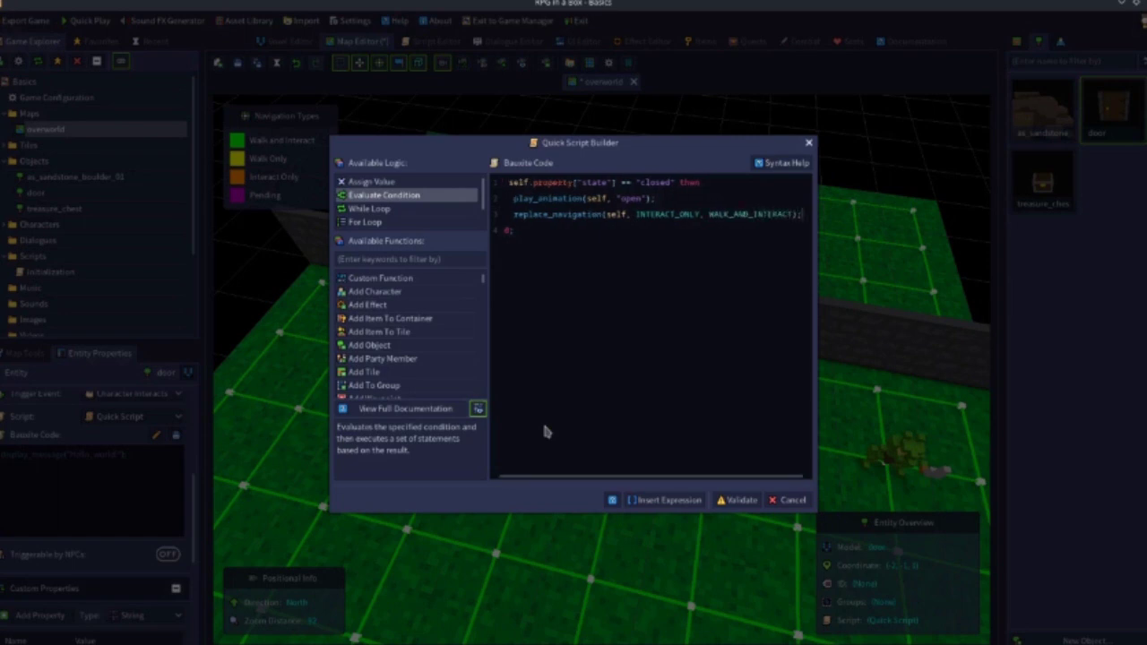
# Step: Add the line self.property["state"] = "open"; at the end of the if block
pyautogui.press('Return')
pyautogui.write('self')
pyautogui.write('.state')
pyautogui.write('(')
pyautogui.press('BackSpace')
pyautogui.press('BackSpace')
pyautogui.press('BackSpace')
pyautogui.press('BackSpace')
pyautogui.press('BackSpace')
pyautogui.press('BackSpace')
pyautogui.write("property('state')")
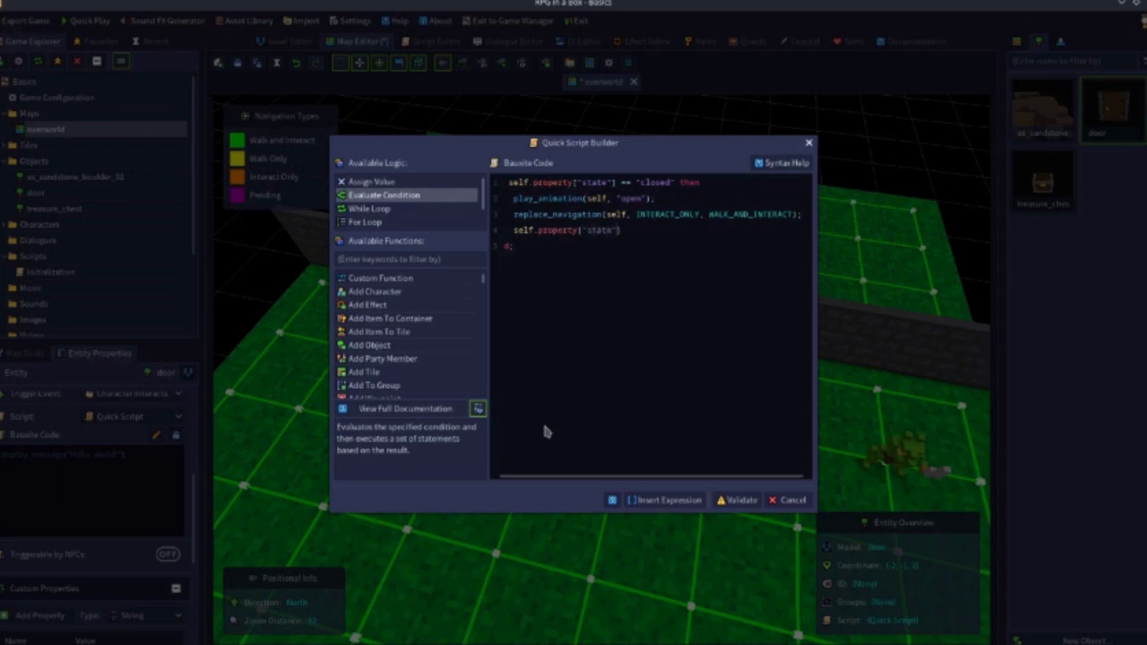
pyautogui.write(" = 'open';")
# Step: Add an else branch with play_animation(self, "close"); and a copy of the replace_navigation line
pyautogui.press('Return')
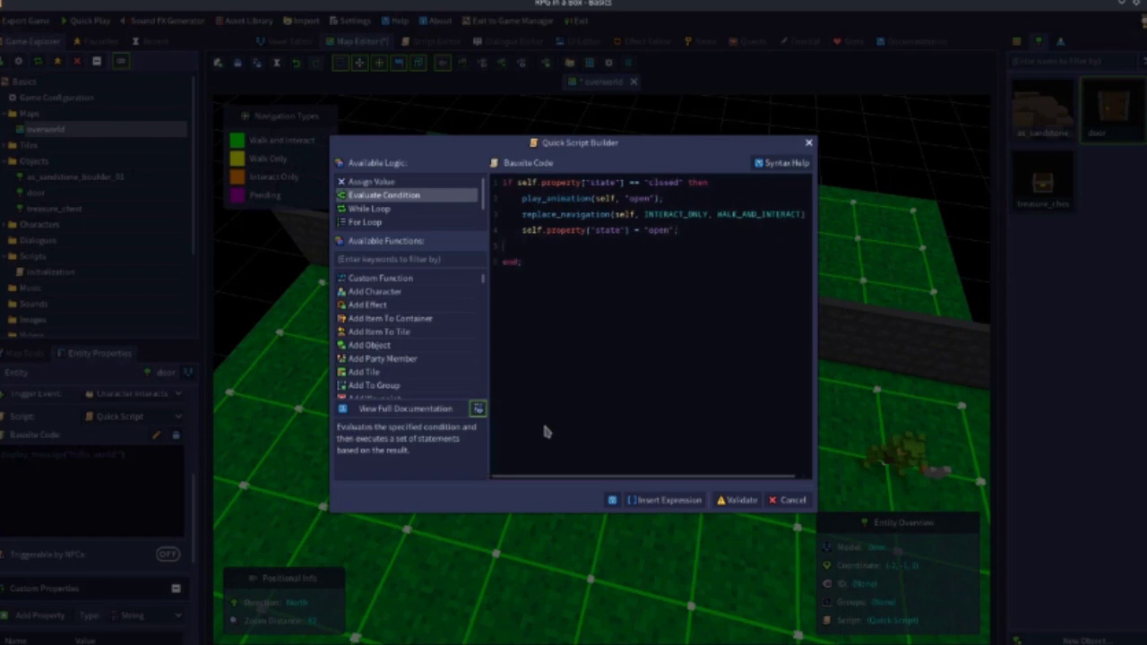
pyautogui.write('else')
pyautogui.press('Return')
pyautogui.moveTo(522, 198)
pyautogui.mouseDown()
pyautogui.moveTo(748, 228)
pyautogui.moveTo(807, 215)
pyautogui.moveTo(516, 208)
pyautogui.mouseUp()
pyautogui.hotkey('ctrl', 'c')
pyautogui.click(511, 260)
pyautogui.hotkey('ctrl', 'v')
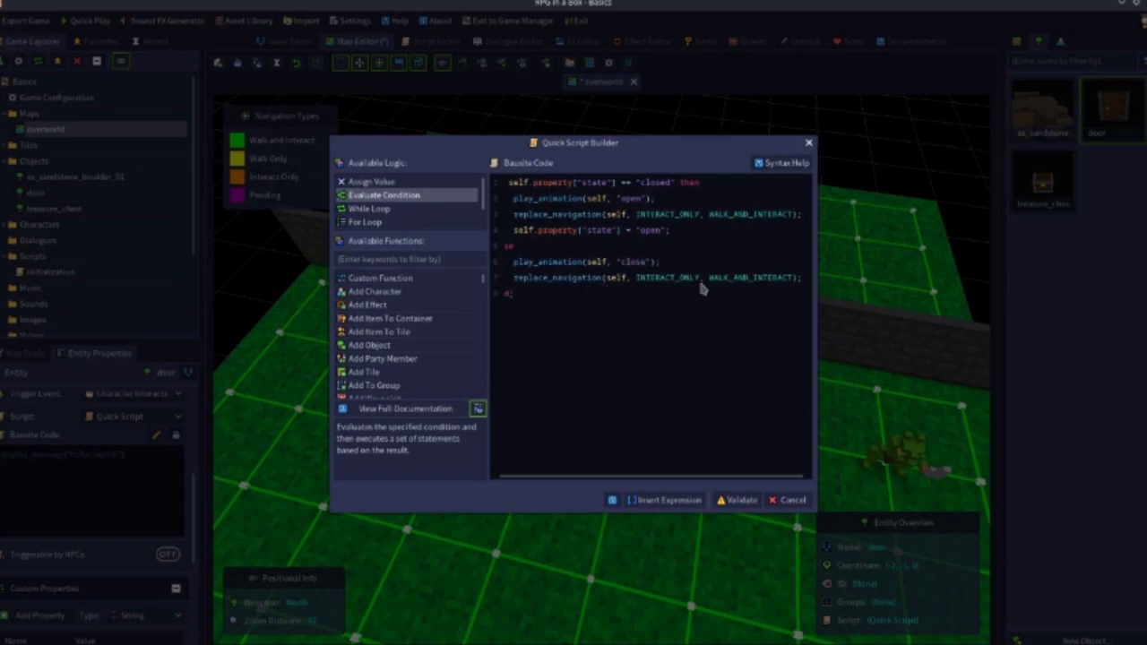
# Step: Swap the navigation arguments in the else branch to replace_navigation(self, WALK_AND_INTERACT, INTERACT_ONLY)
pyautogui.moveTo(700, 281); pyautogui.dragTo(638, 283)
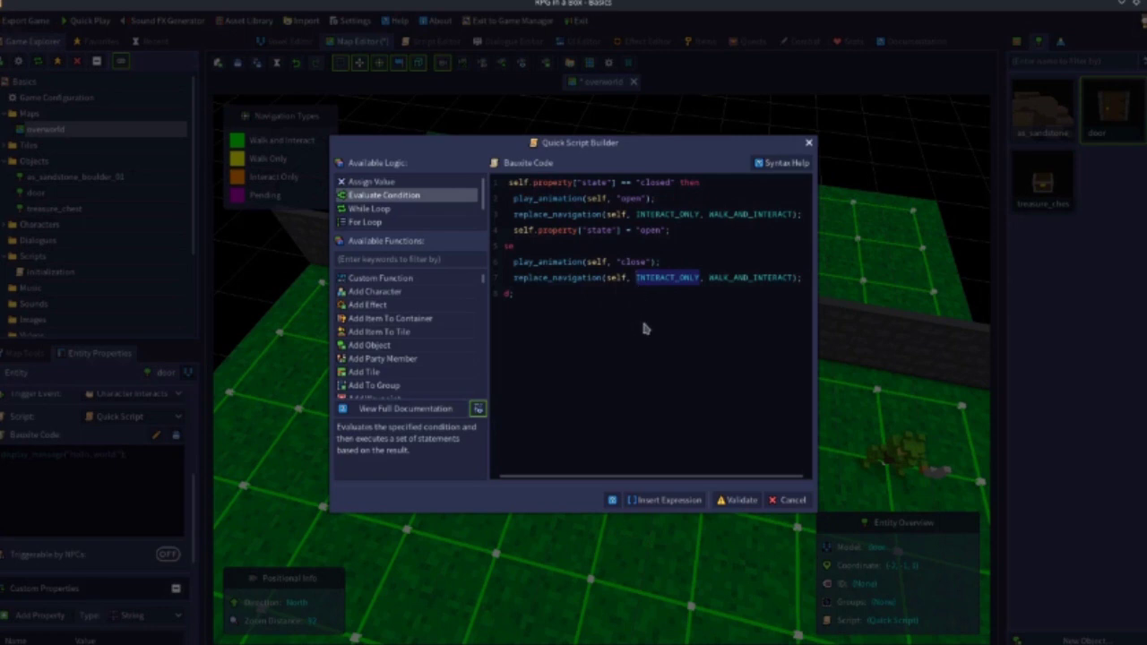
pyautogui.write('W')
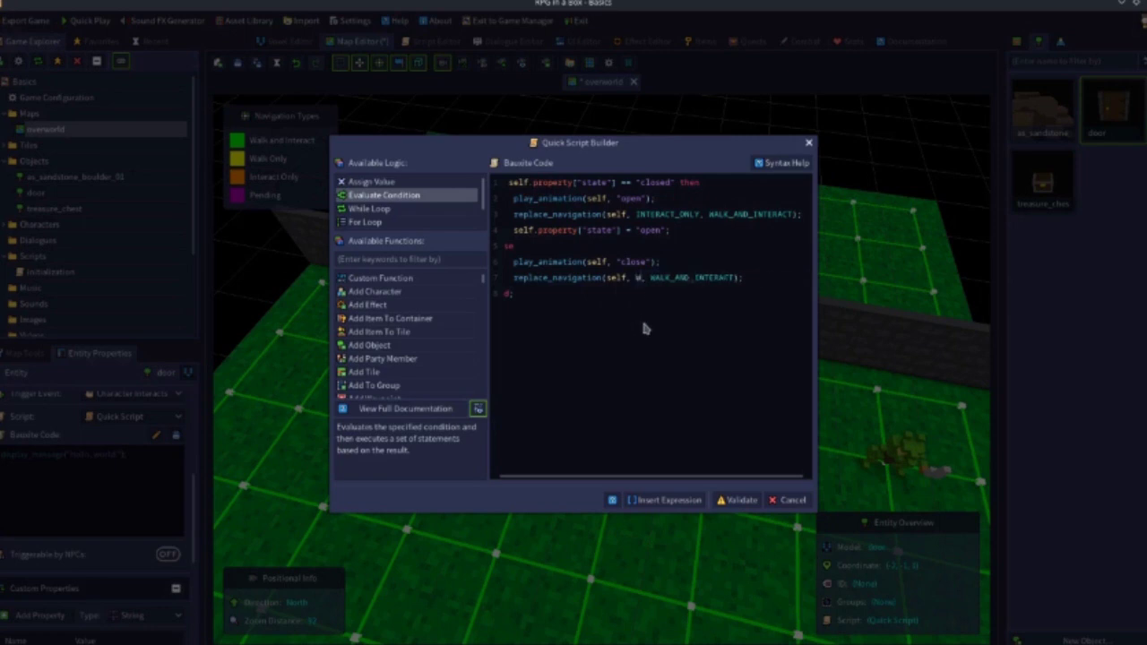
pyautogui.write('ALK_AND_IN')
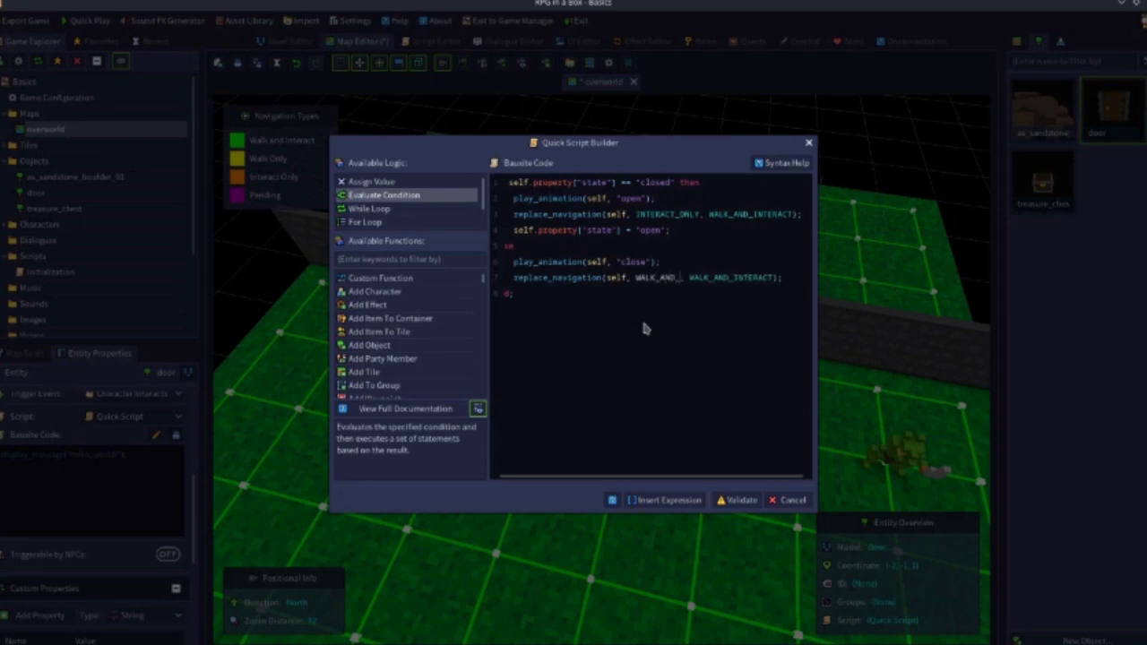
pyautogui.write('TERACT')
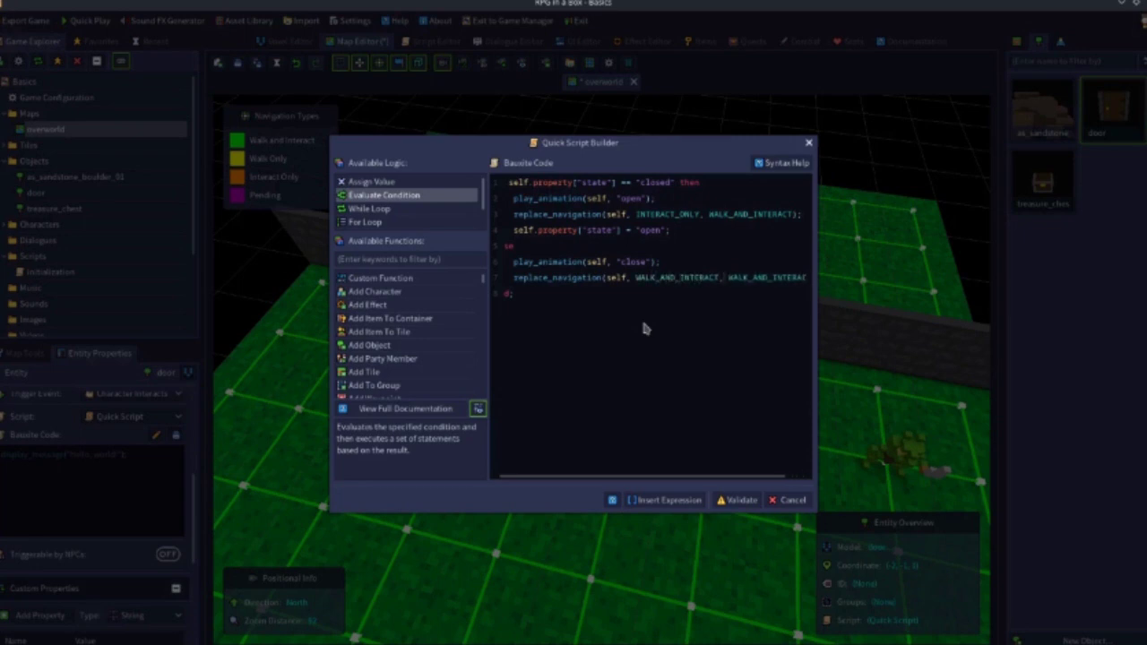
pyautogui.hotkey('shift', 'Right')
pyautogui.hotkey('shift', 'Right')
pyautogui.hotkey('shift', 'Right')
pyautogui.hotkey('shift', 'Right')
pyautogui.hotkey('shift', 'Right')
pyautogui.hotkey('shift', 'Right')
pyautogui.hotkey('shift', 'Right')
pyautogui.hotkey('shift', 'Right')
pyautogui.hotkey('shift', 'Right')
pyautogui.hotkey('shift', 'Right')
pyautogui.hotkey('shift', 'Right')
pyautogui.hotkey('shift', 'Right')
pyautogui.hotkey('shift', 'Right')
pyautogui.hotkey('shift', 'Right')
pyautogui.hotkey('shift', 'Right')
pyautogui.hotkey('shift', 'Right')
pyautogui.hotkey('shift', 'Right')
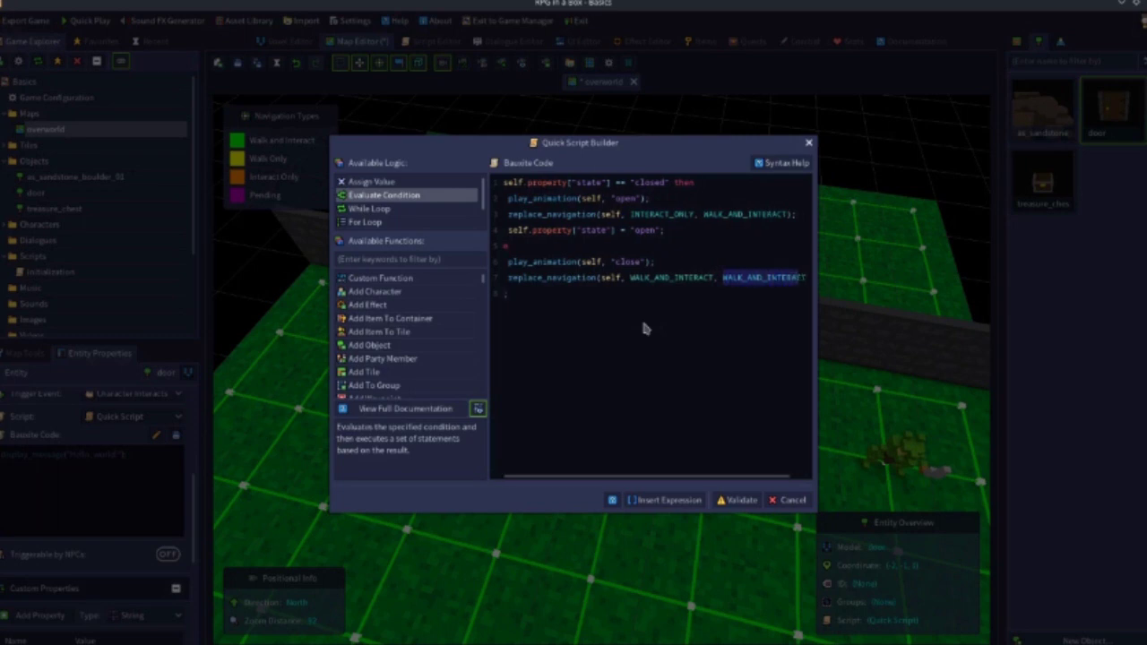
pyautogui.write('INTERACT')
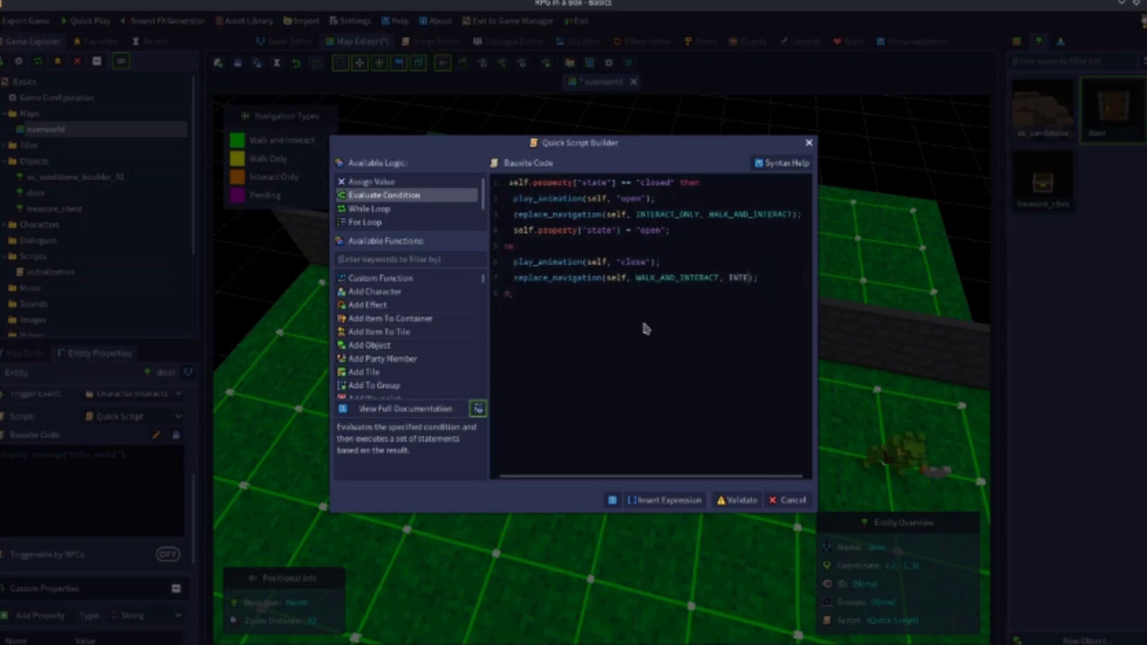
pyautogui.write('_ONLY')
# Step: Complete the else branch with self.property["state"] = "closed";, validate and accept the script, and deselect the door
pyautogui.press('Return')
pyautogui.write('self.property[')
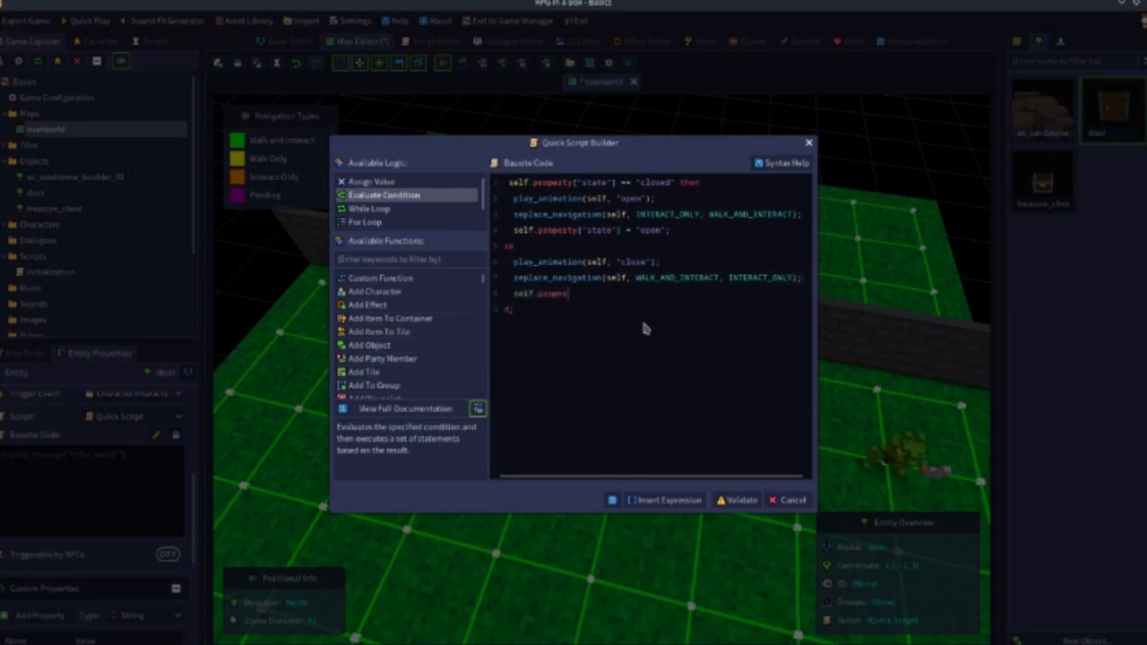
pyautogui.write('"state"] = "closed";')
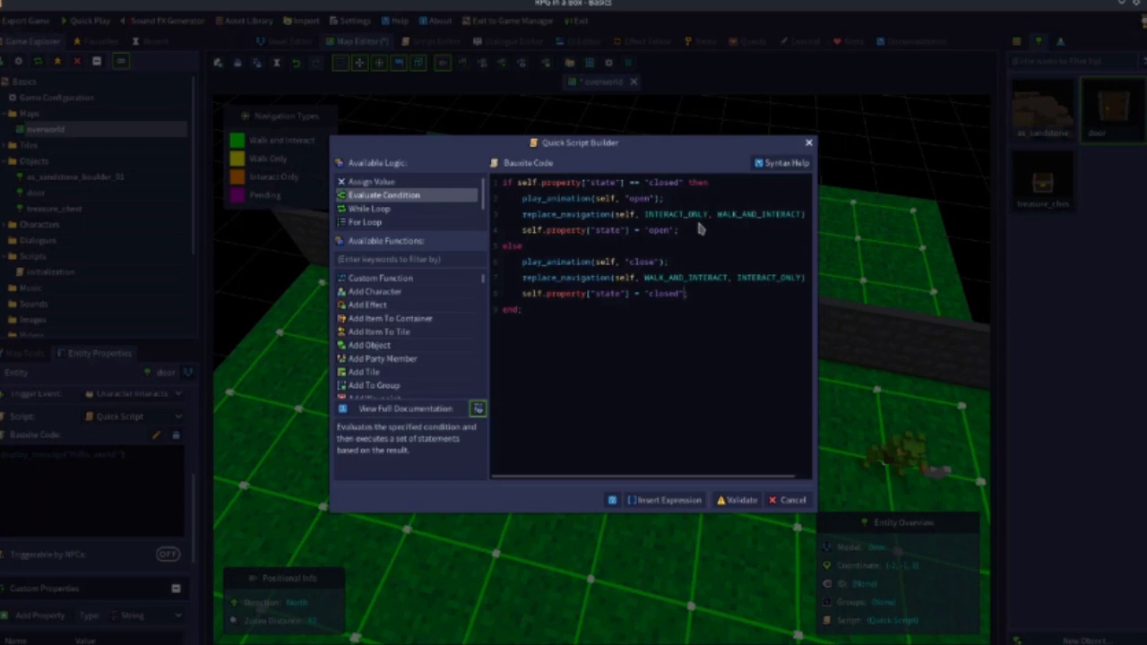
pyautogui.click(733, 500)
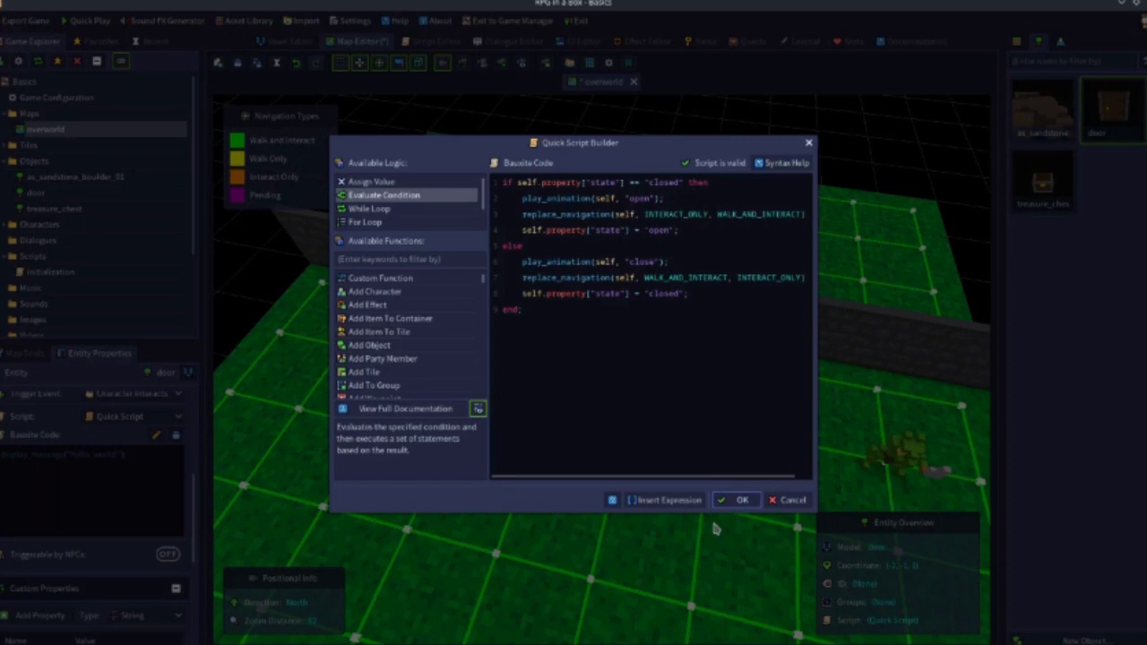
pyautogui.click(736, 501)
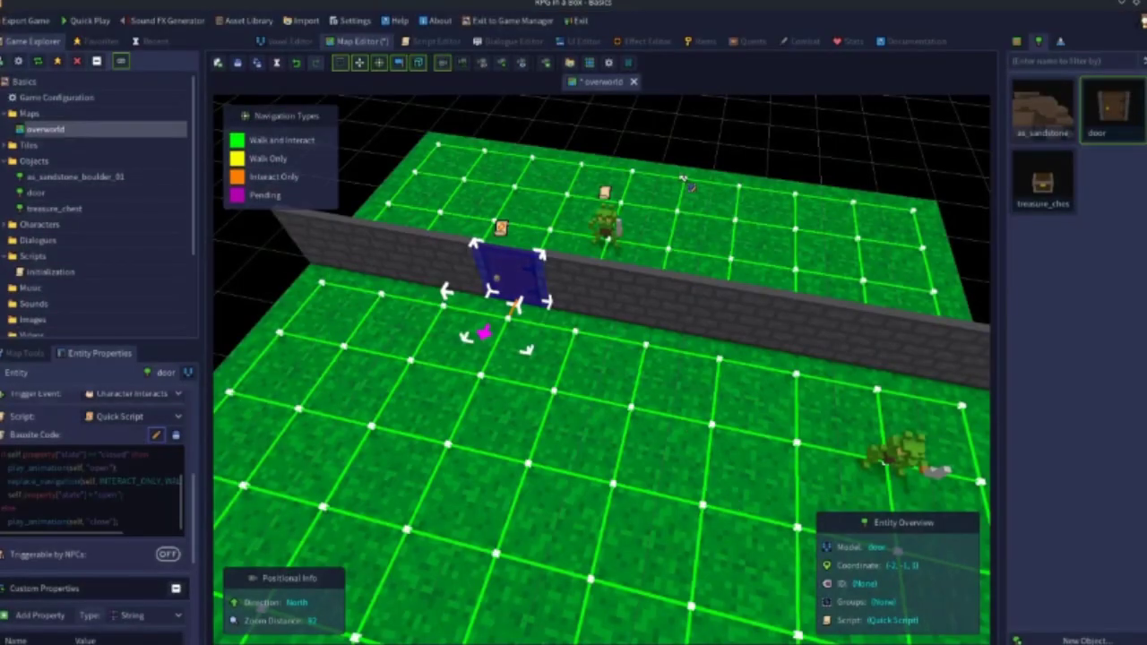
pyautogui.click(670, 141)
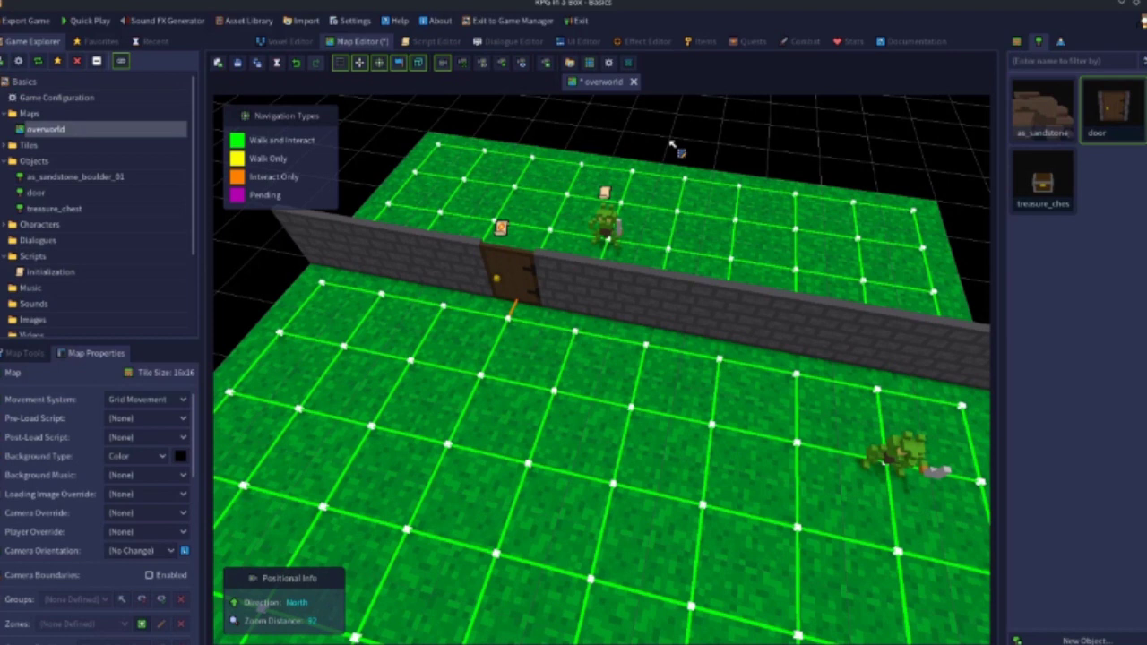
# Step: Start a quick play test of the map and enable the navigation path display with the debug console command nav on
pyautogui.click(90, 19)
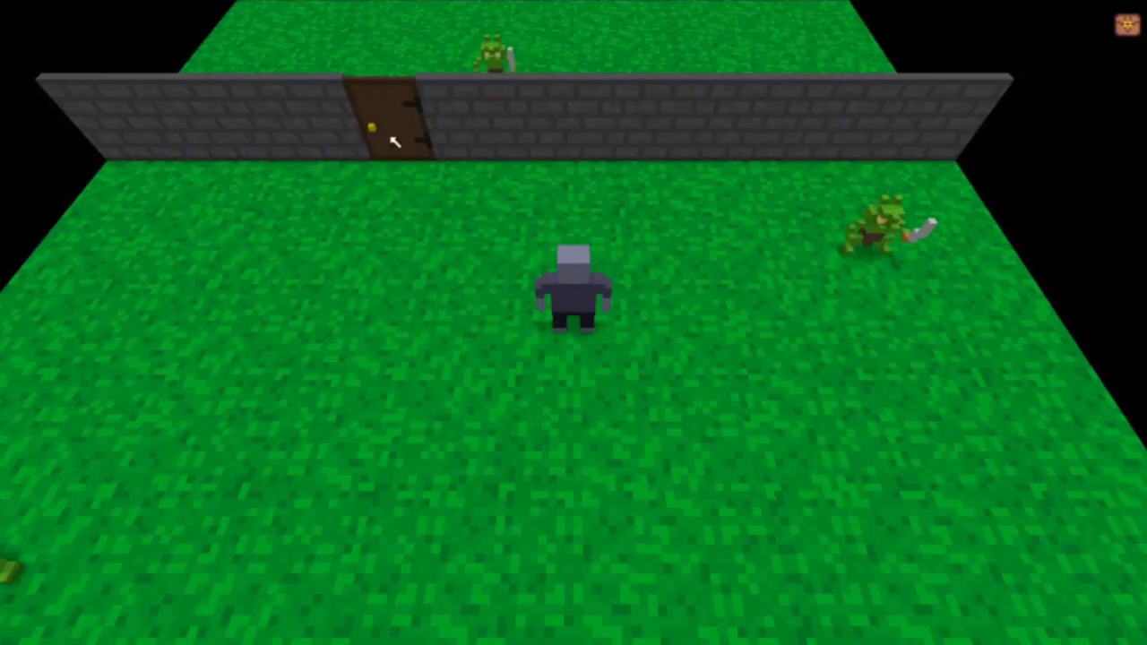
pyautogui.press('`')
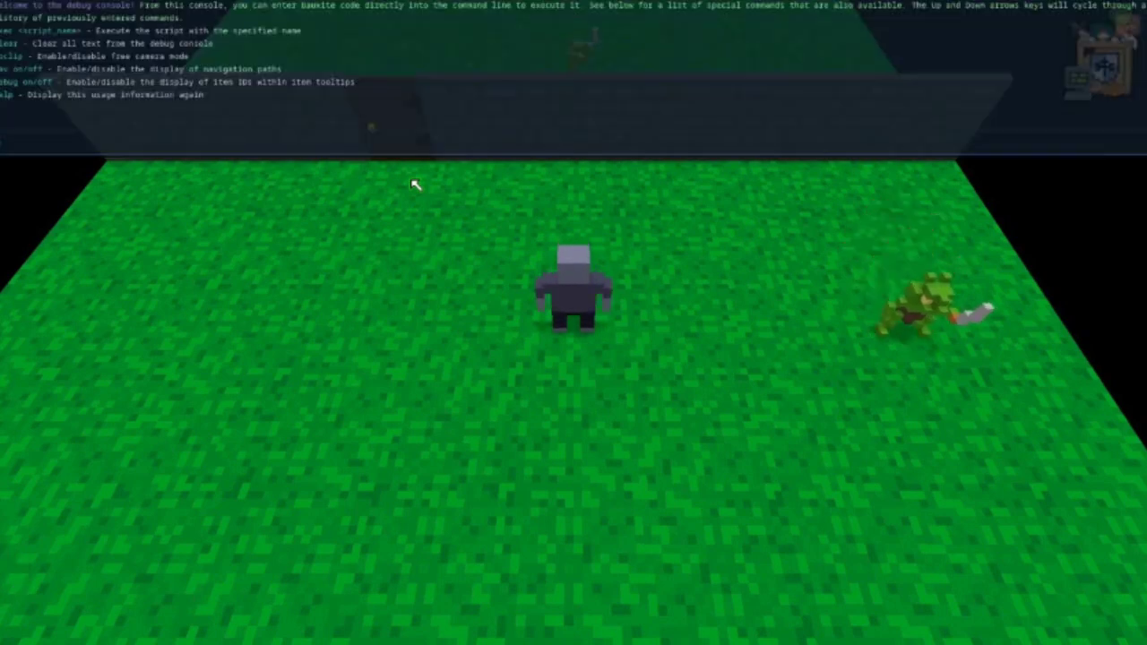
pyautogui.write('nav on')
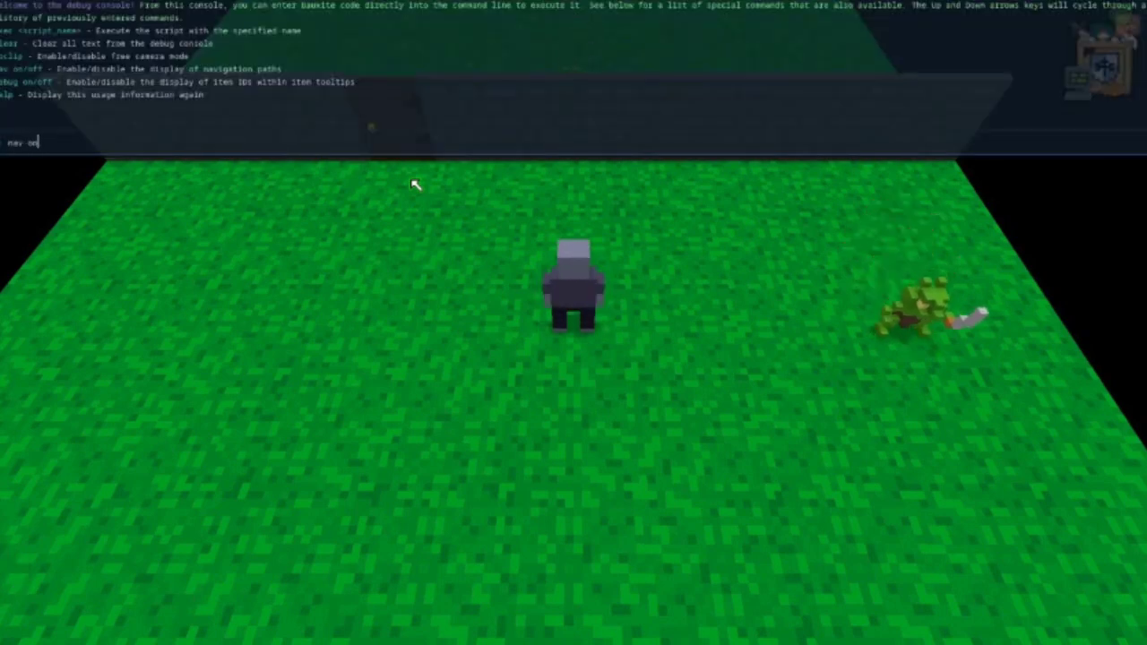
pyautogui.press('Return')
pyautogui.press('`')
# Step: Test the door by opening it, walking through the wall opening, and closing and reopening it several times
pyautogui.click(411, 143)
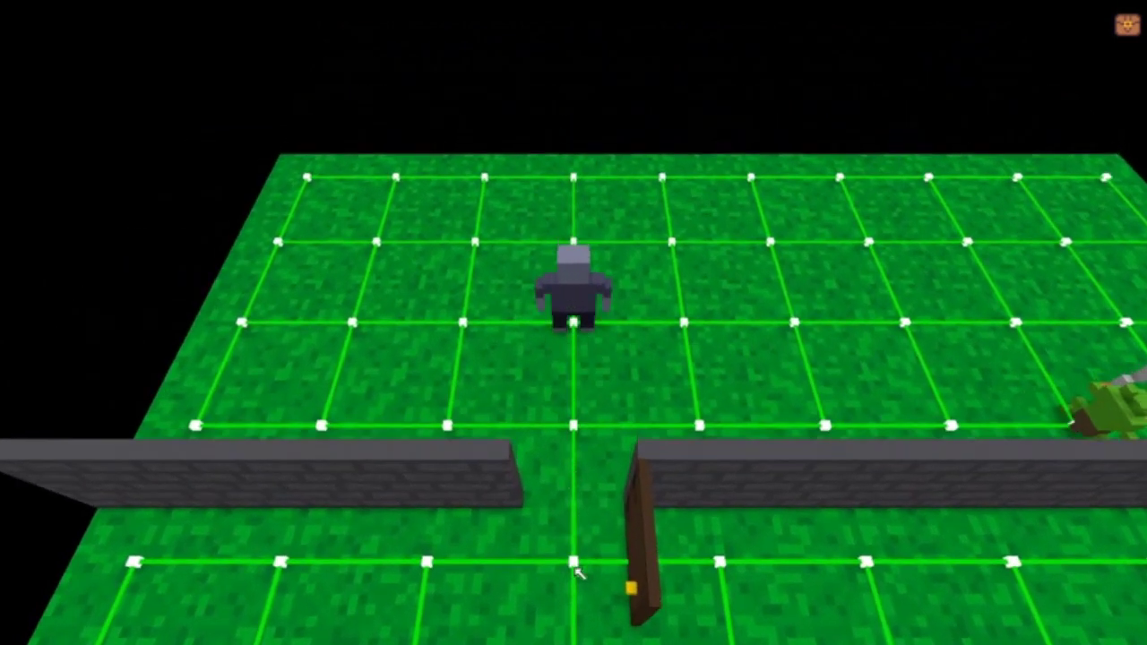
pyautogui.click(575, 564)
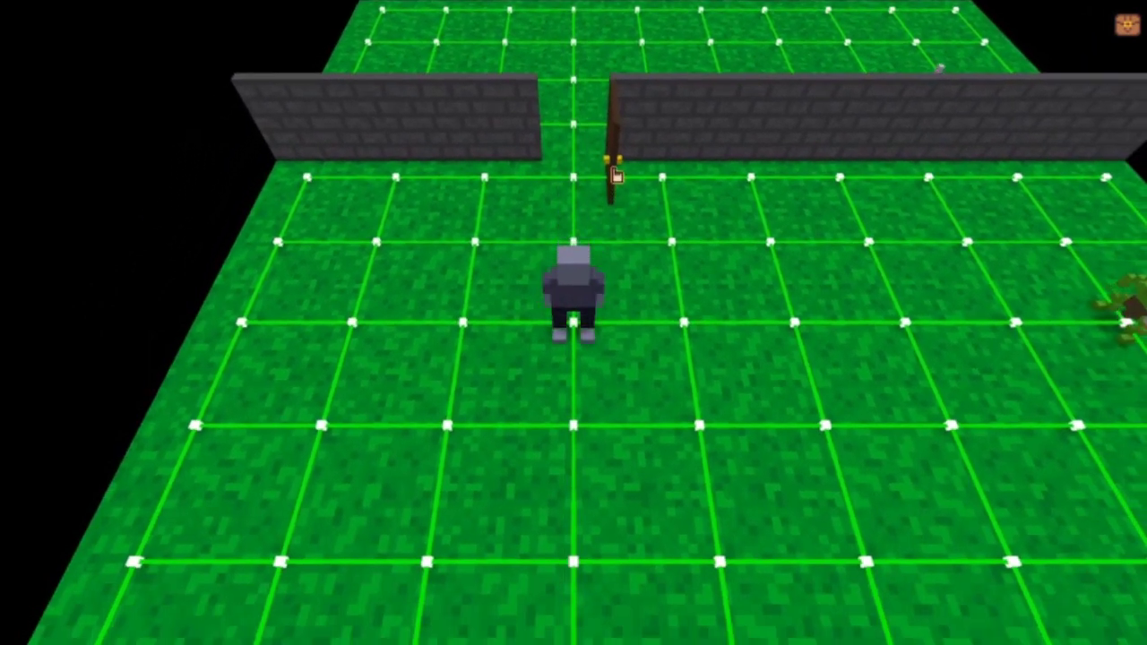
pyautogui.click(619, 184)
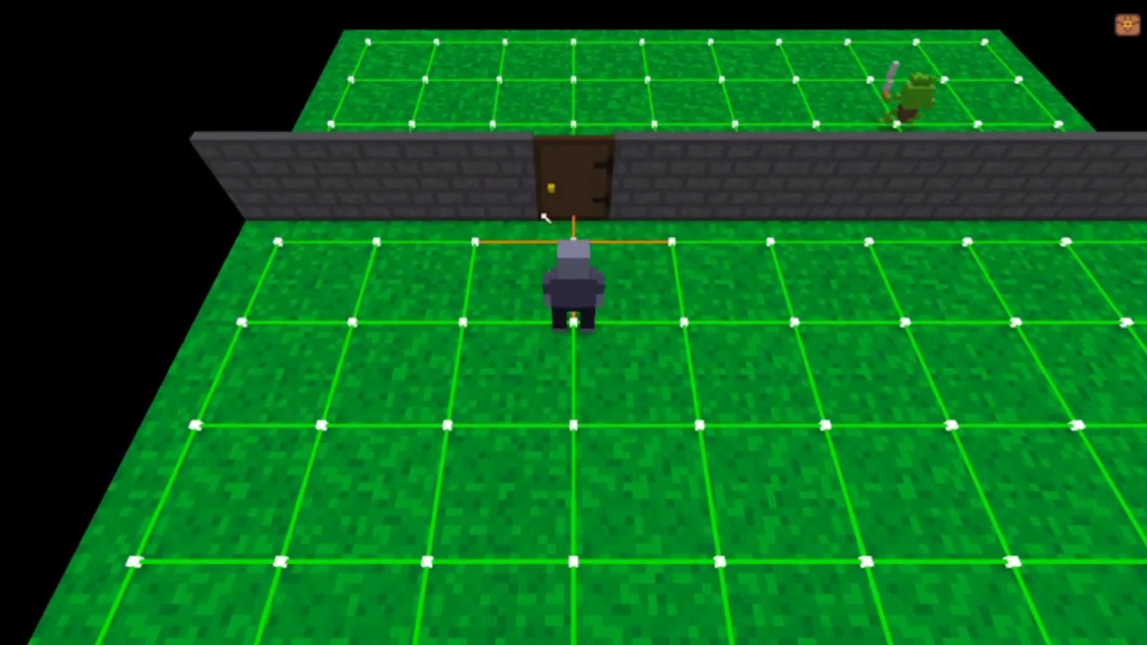
pyautogui.click(593, 223)
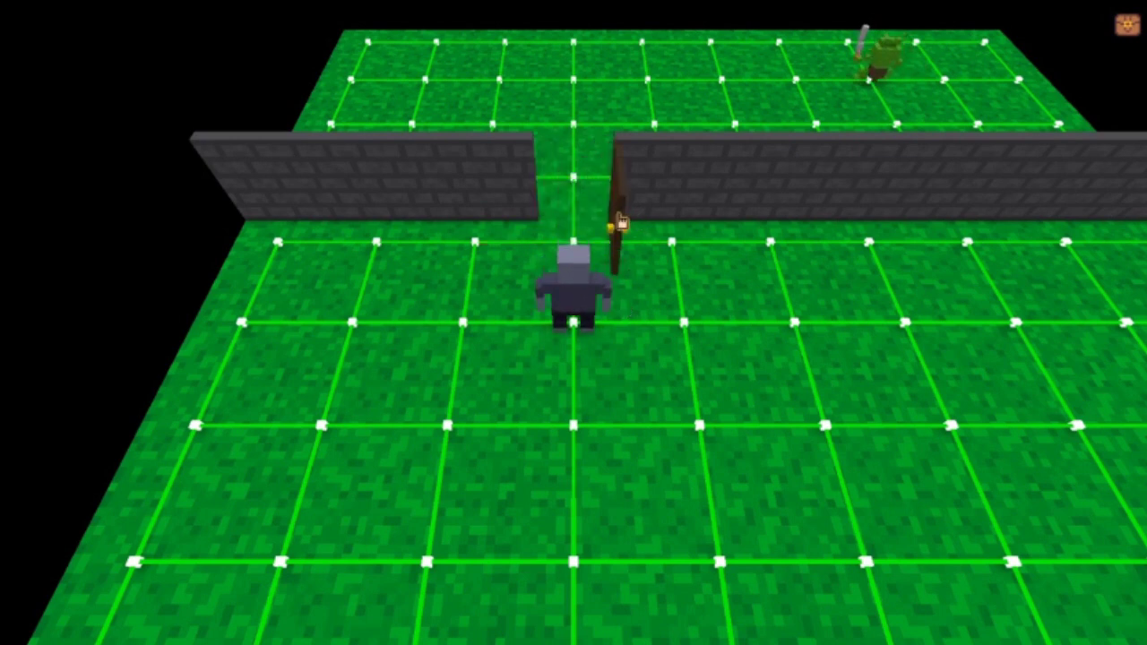
pyautogui.click(621, 223)
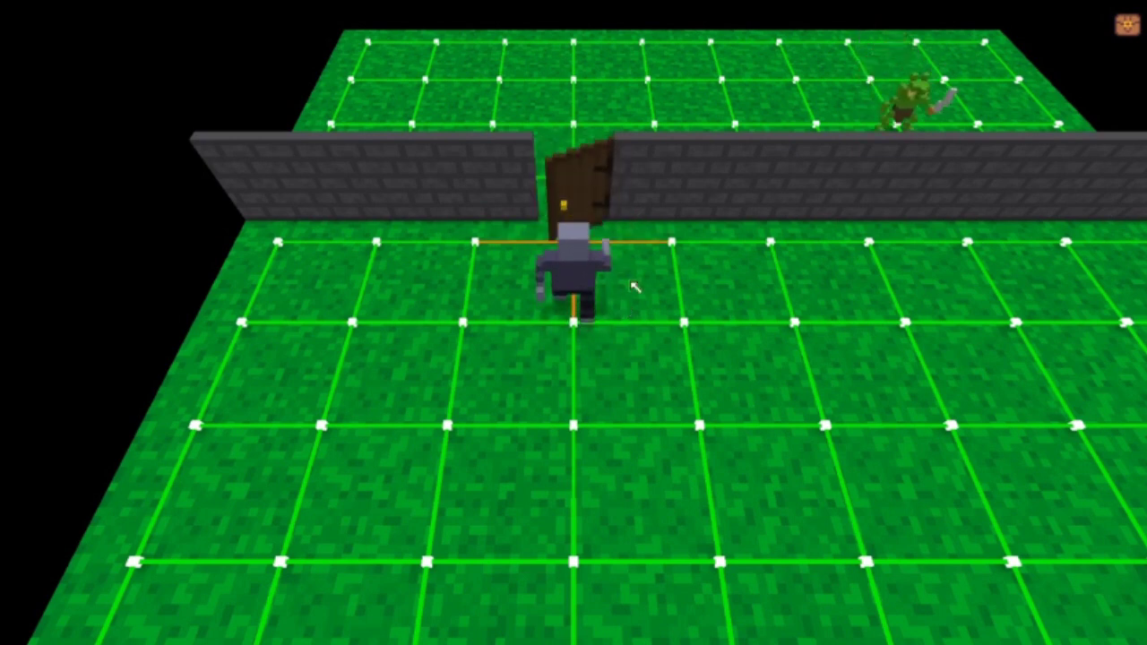
pyautogui.click(578, 201)
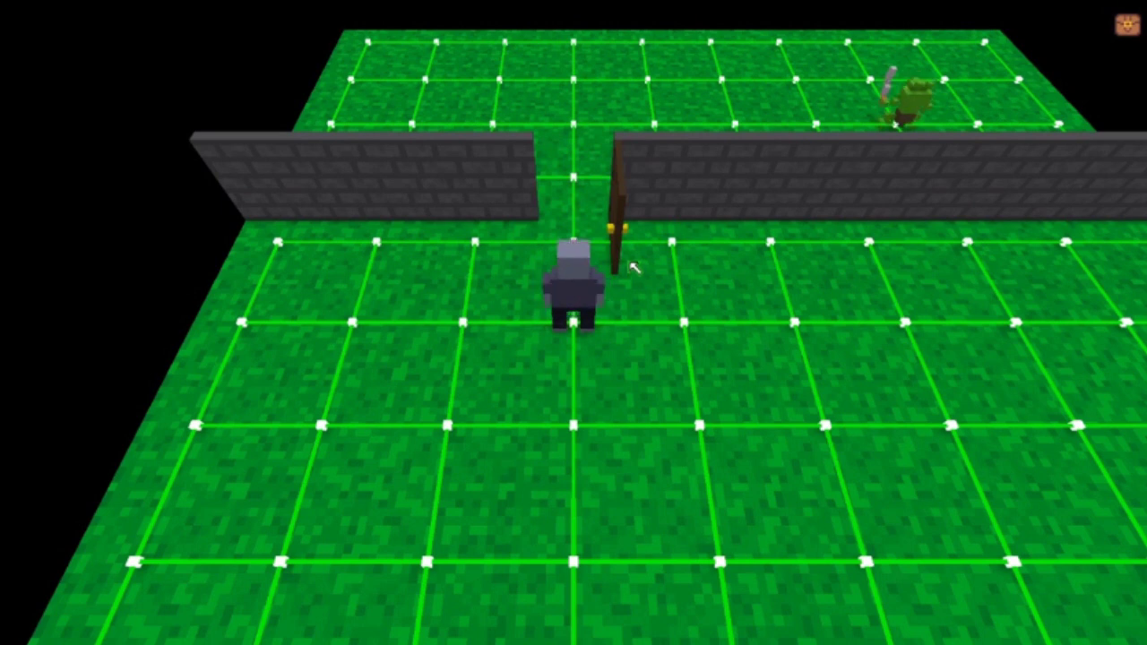
# Step: Close the door in the running game, try interacting with it again, and end the play test
pyautogui.click(621, 229)
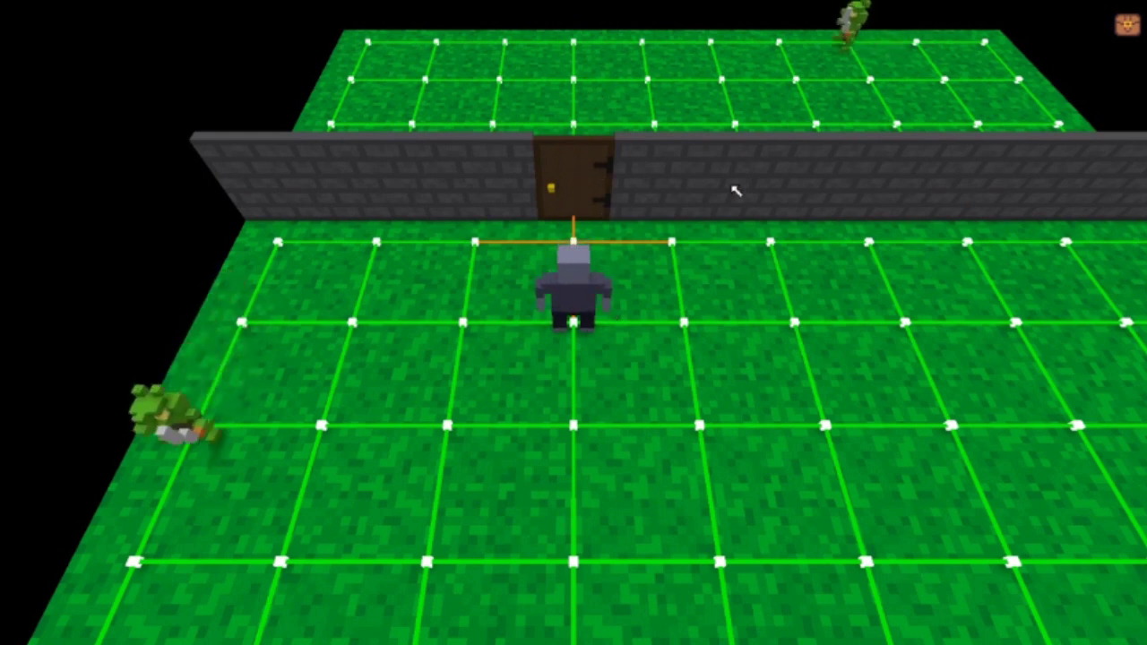
pyautogui.press('e')
pyautogui.press('e')
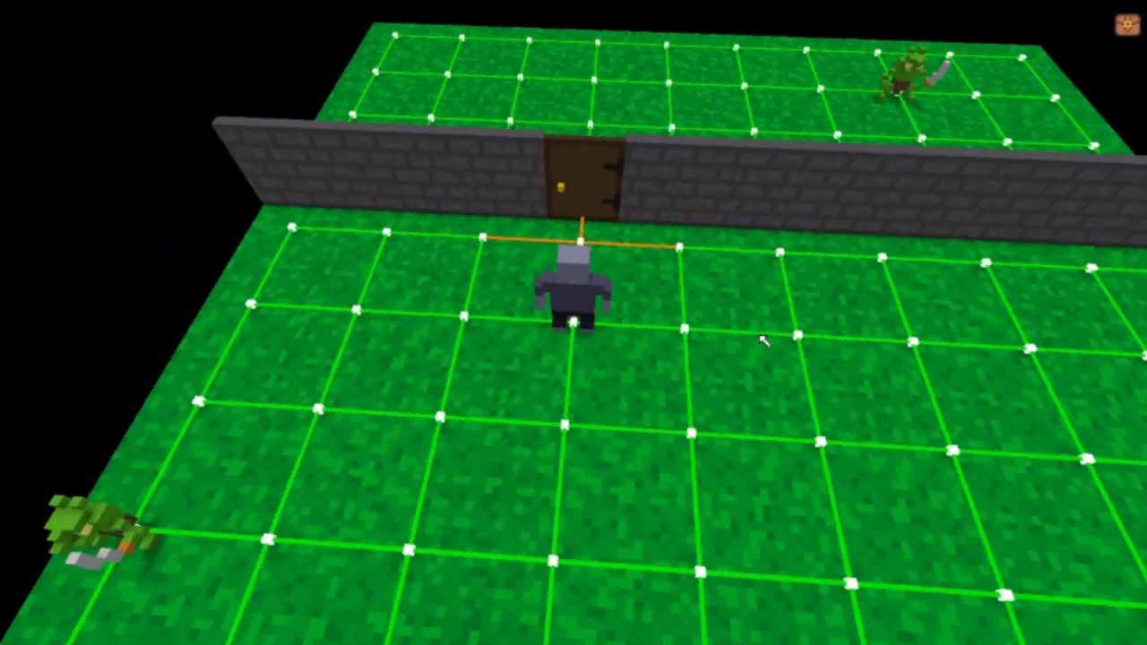
pyautogui.press('e')
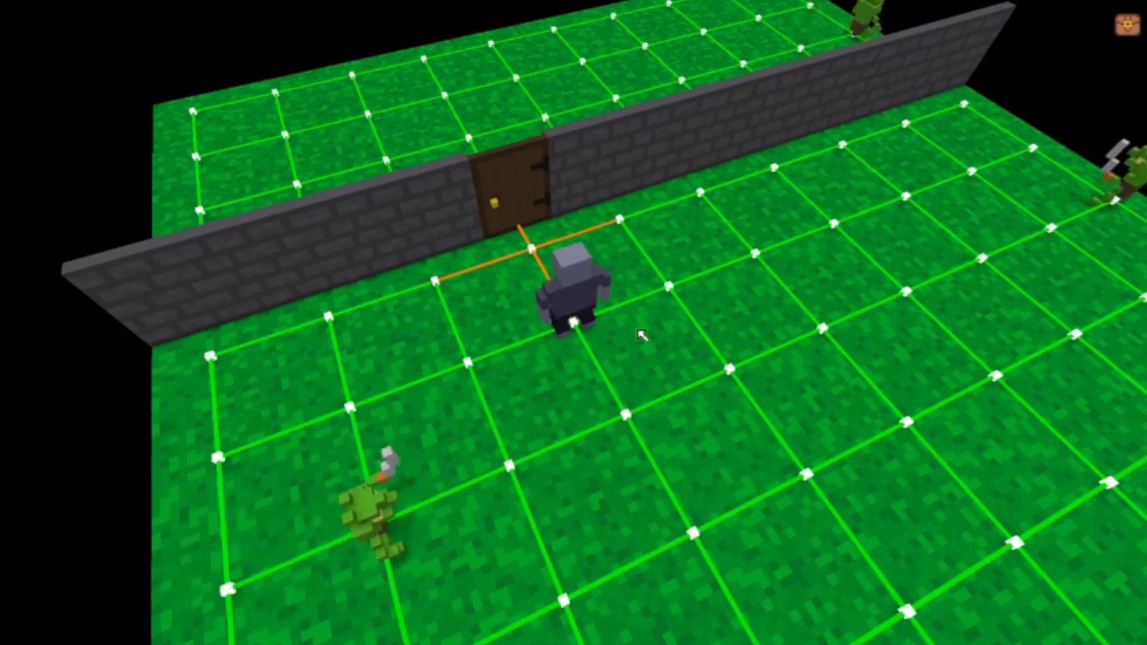
pyautogui.press('Escape')
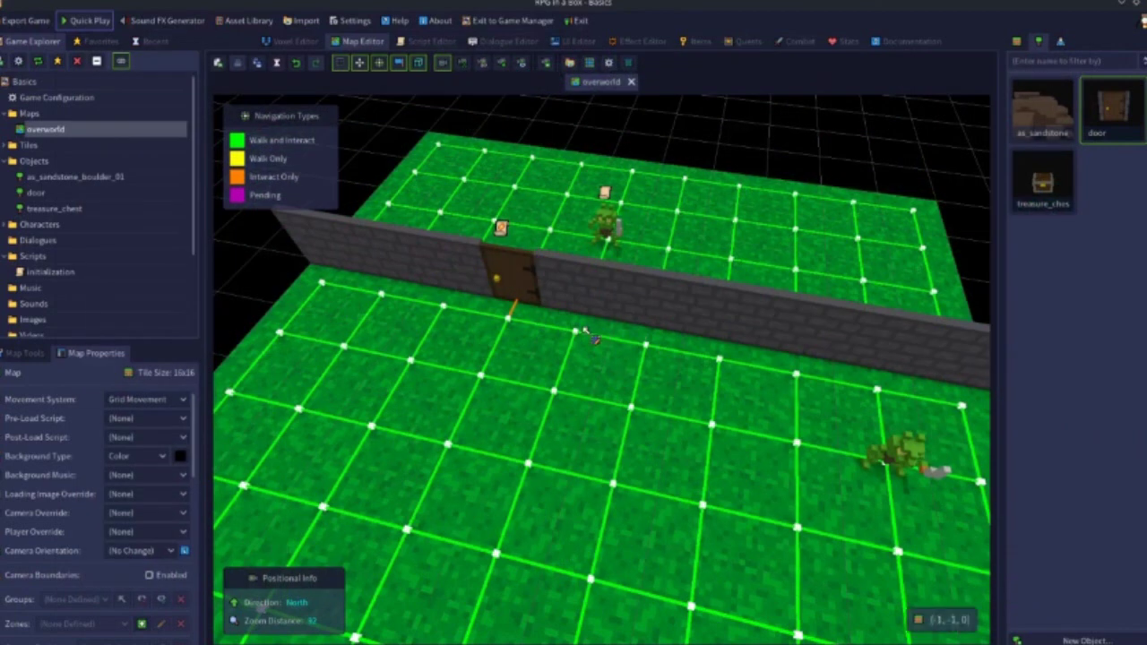
pyautogui.click(173, 401)
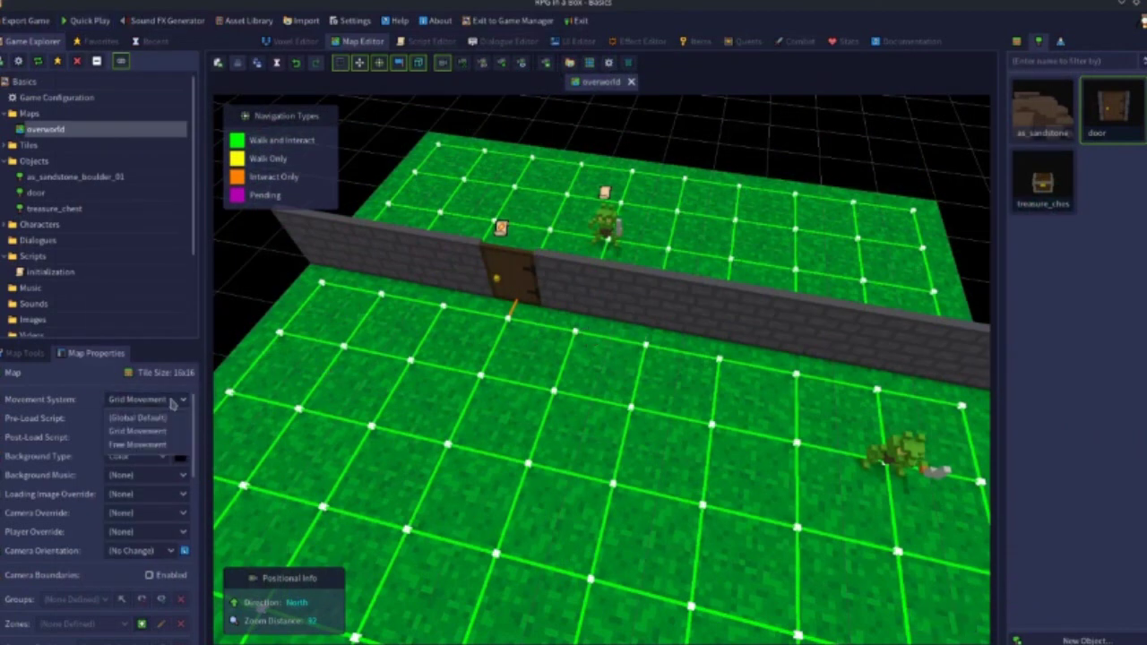
pyautogui.click(169, 445)
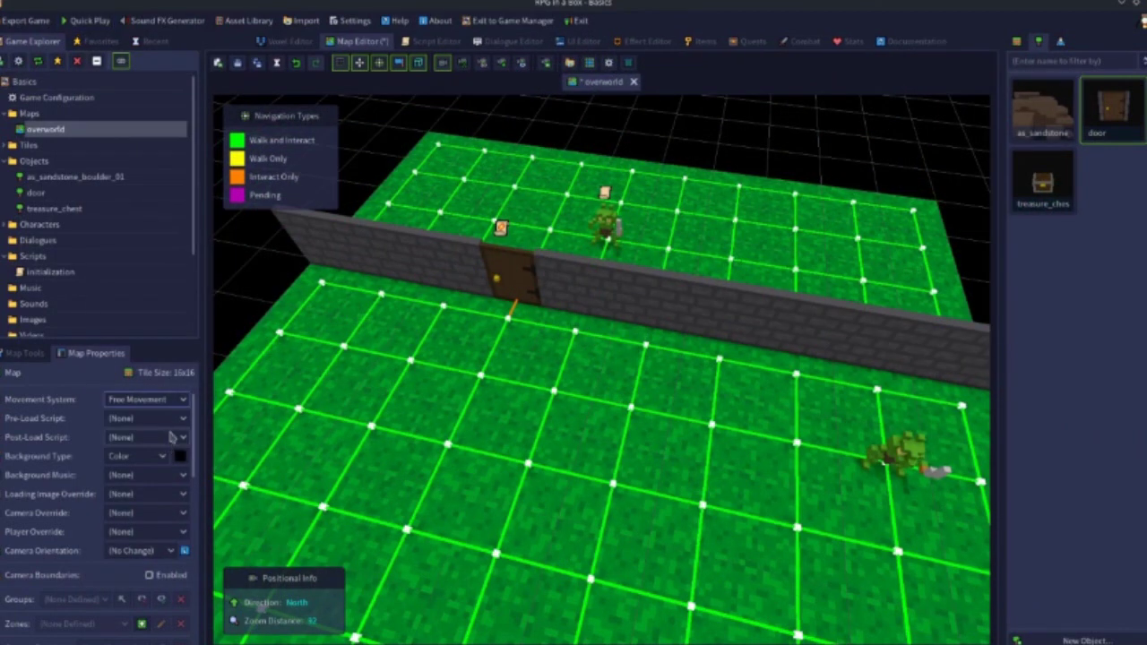
pyautogui.click(157, 397)
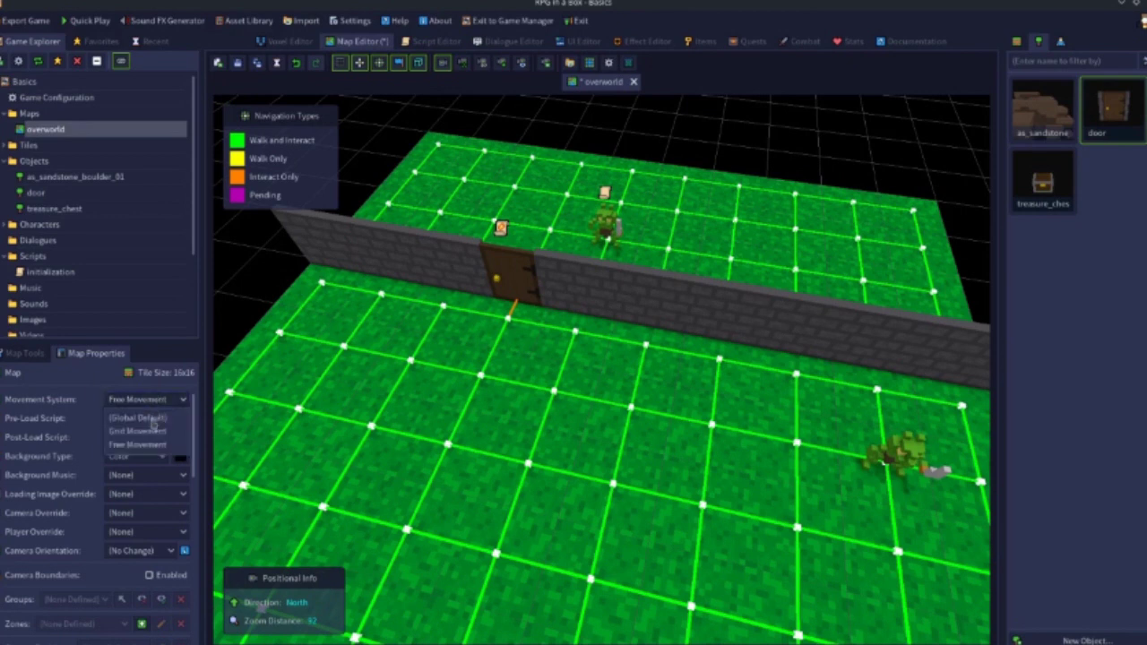
pyautogui.click(154, 430)
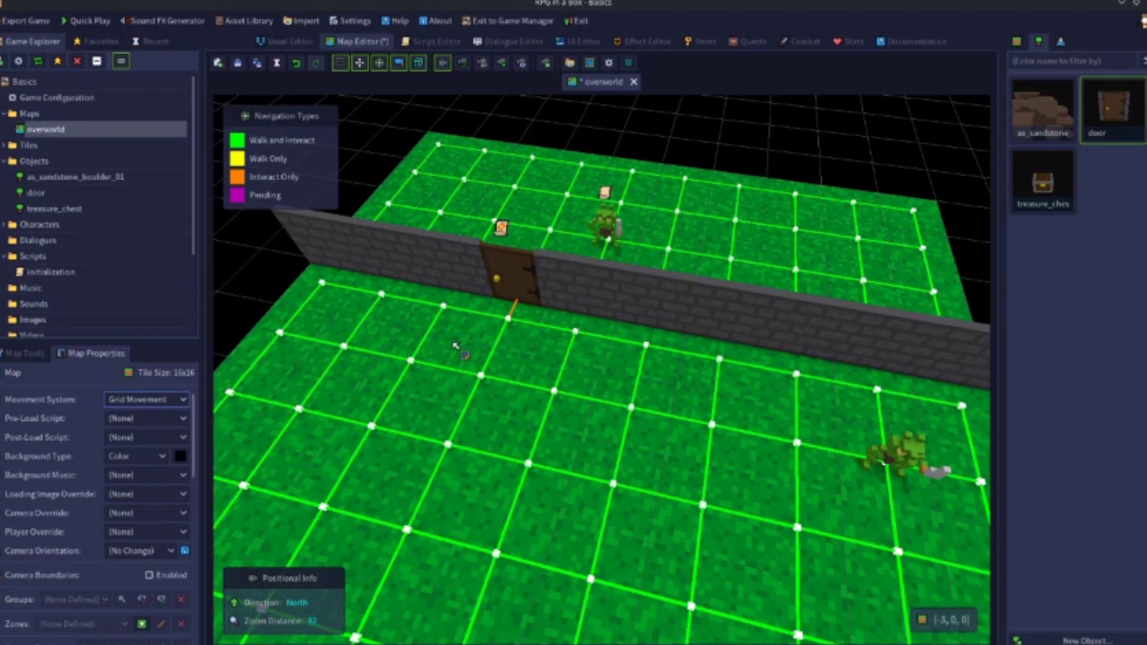
# Step: Set the overworld map's movement system to Free Movement and start a quick play test
pyautogui.click(148, 400)
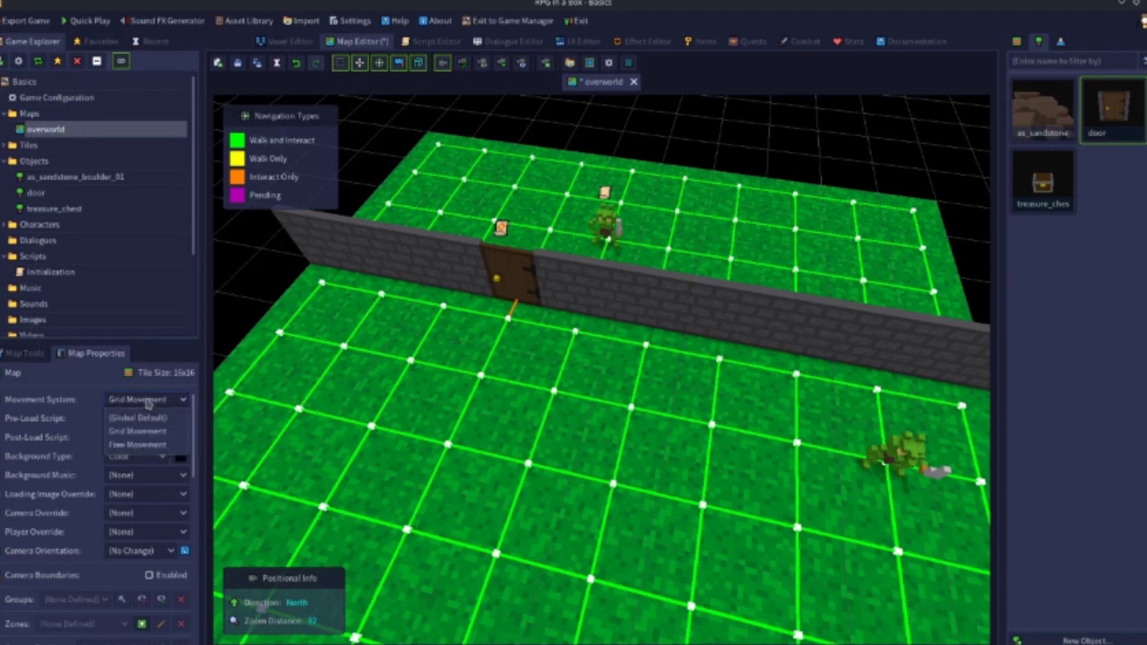
pyautogui.click(144, 444)
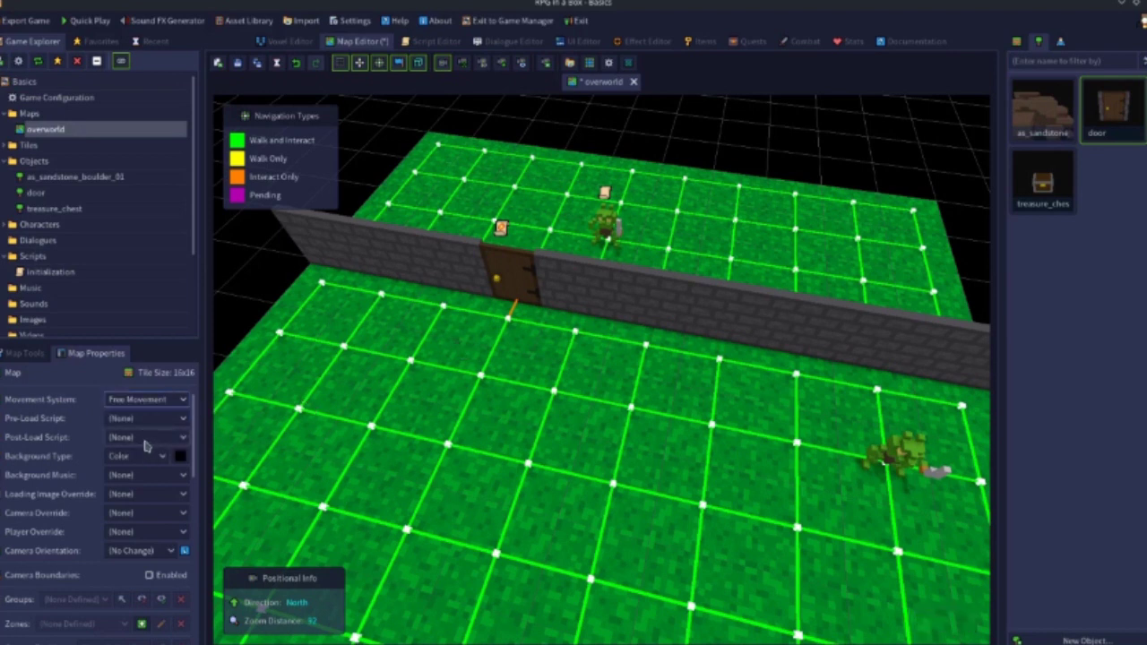
pyautogui.click(94, 21)
# Step: Test the closed door in free movement by walking the character up to it, into the doorway, and back
pyautogui.press('a')
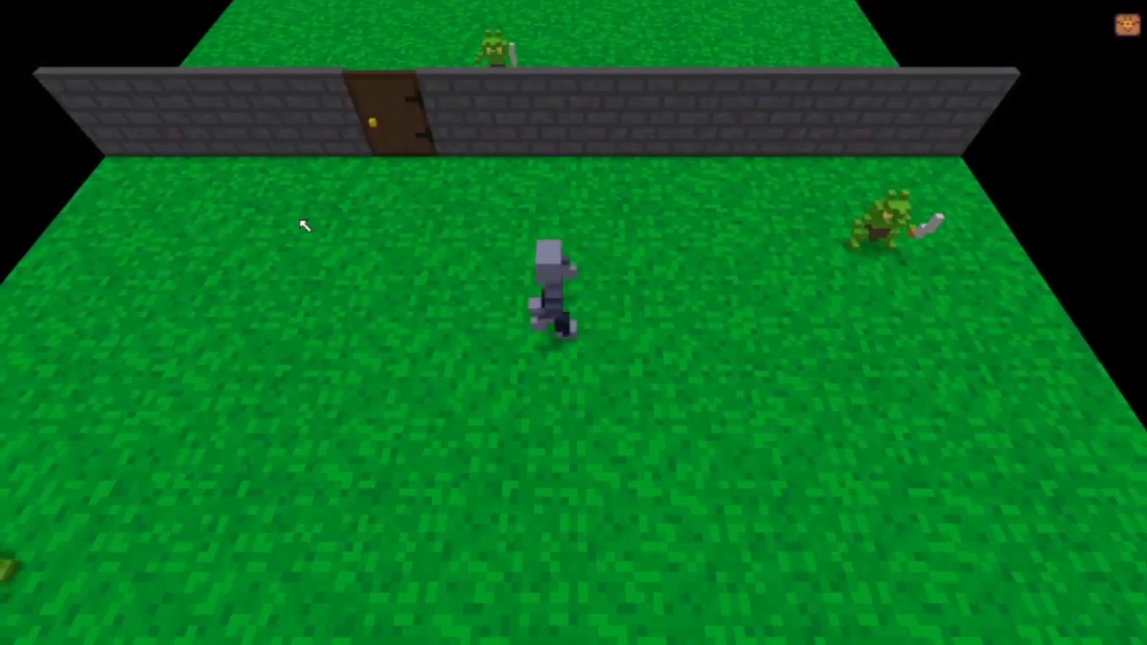
pyautogui.press('s')
pyautogui.press('w')
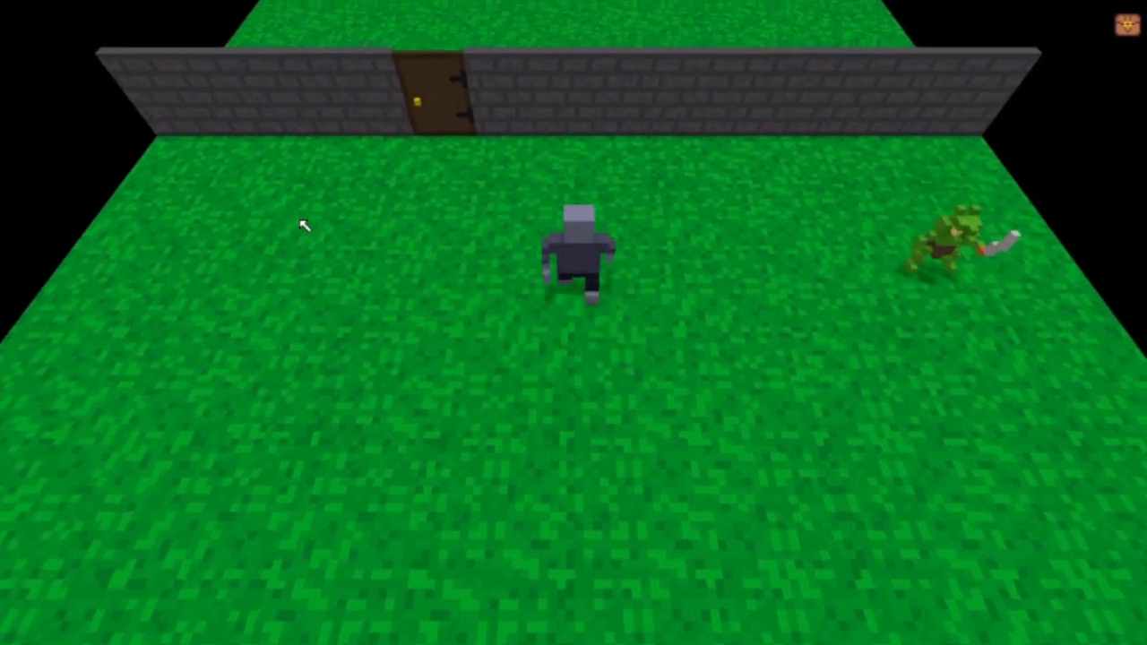
pyautogui.press('w')
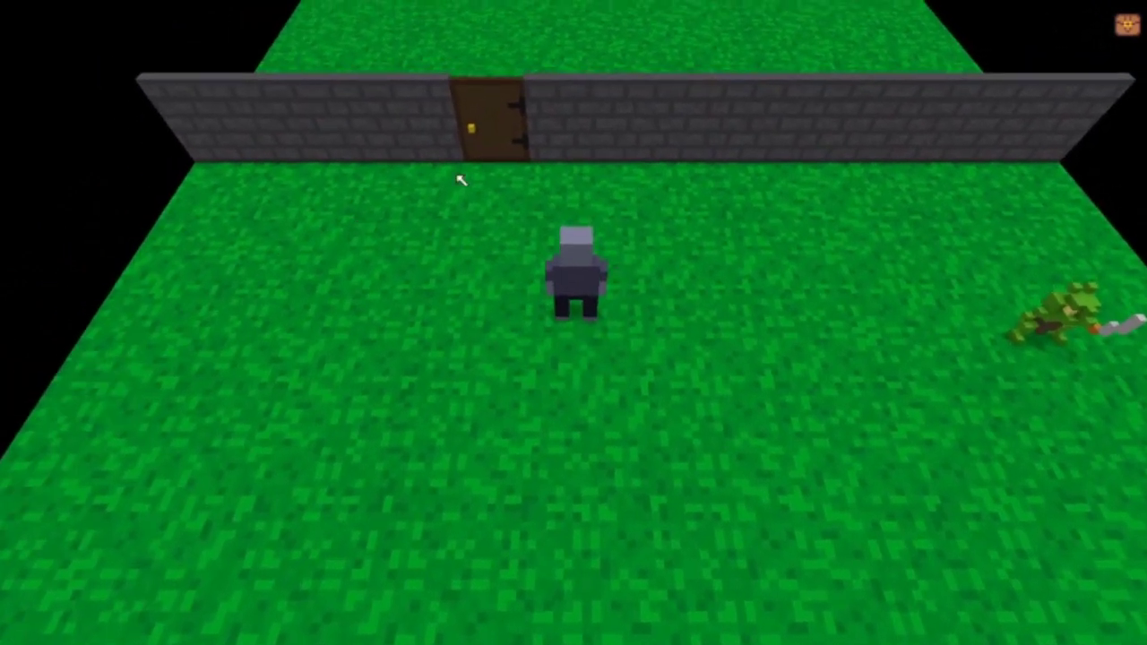
pyautogui.press('w')
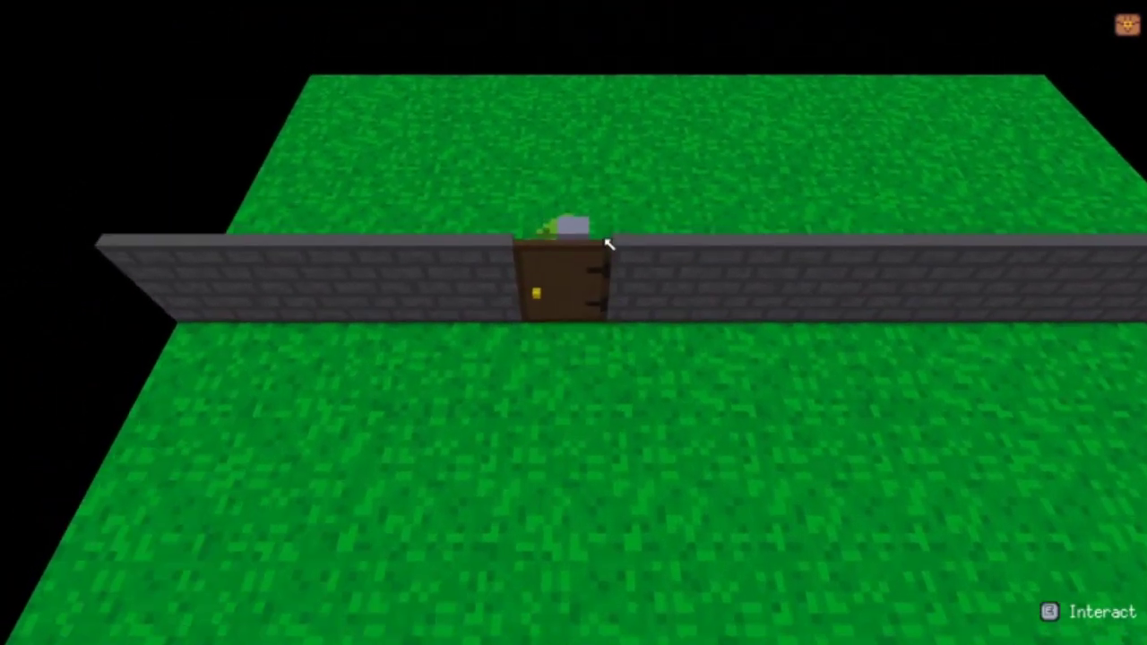
pyautogui.press('s')
pyautogui.press('a')
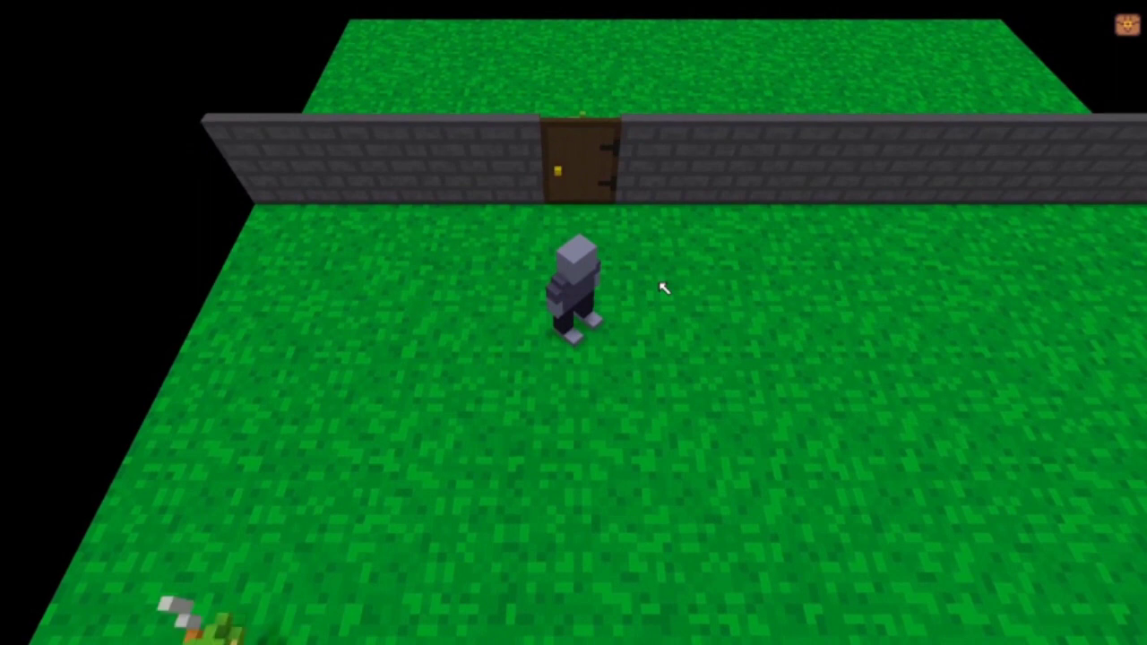
pyautogui.press('w')
pyautogui.press('w')
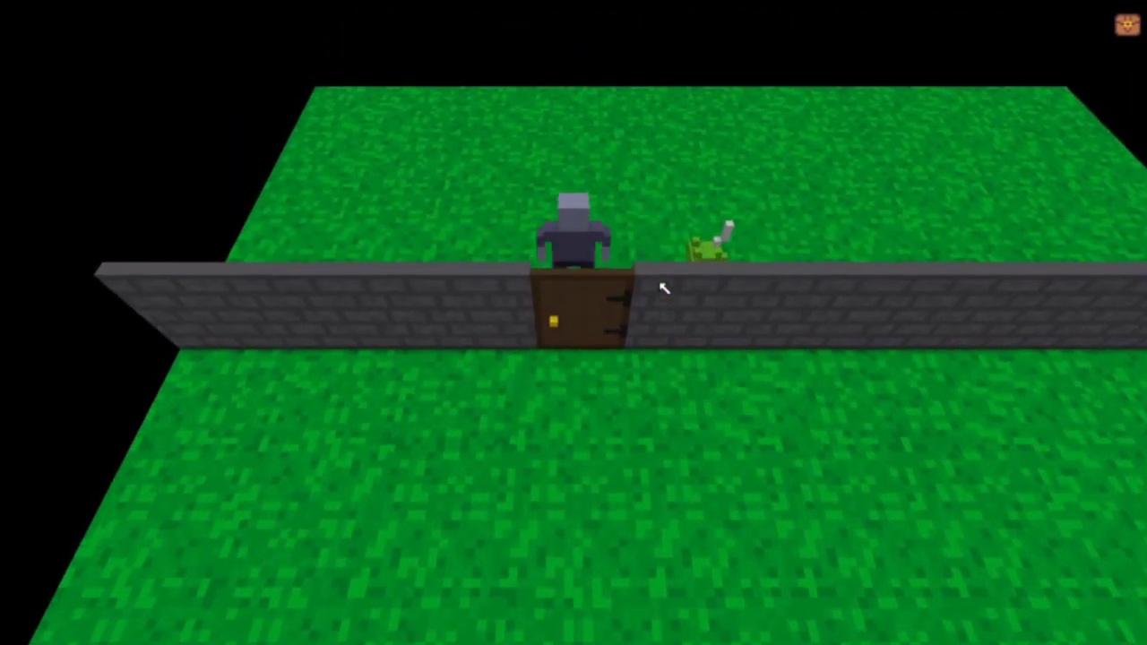
pyautogui.press('s')
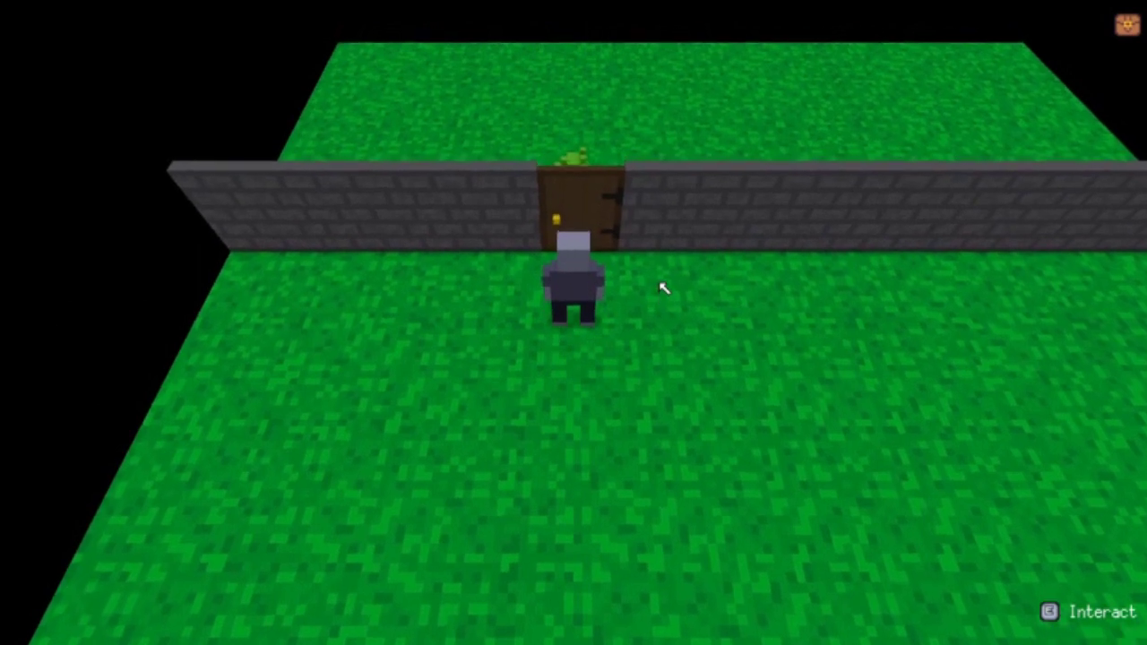
# Step: Open the door in free movement, walk into the opening and back, close the door, and end the play test
pyautogui.press('e')
pyautogui.press('w')
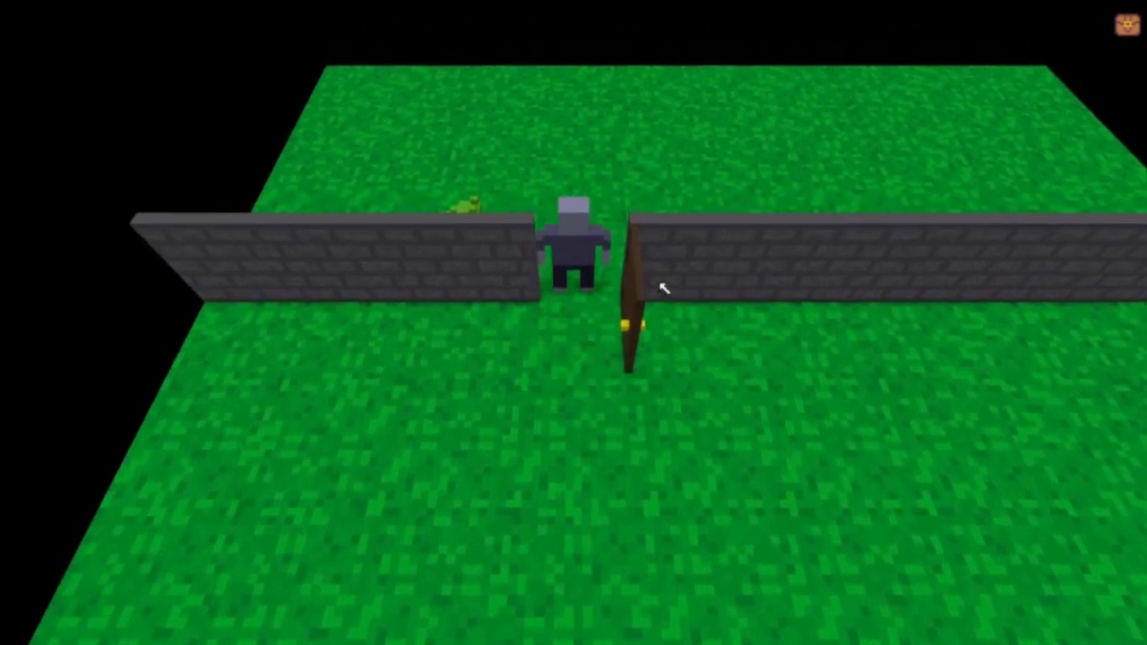
pyautogui.press('s')
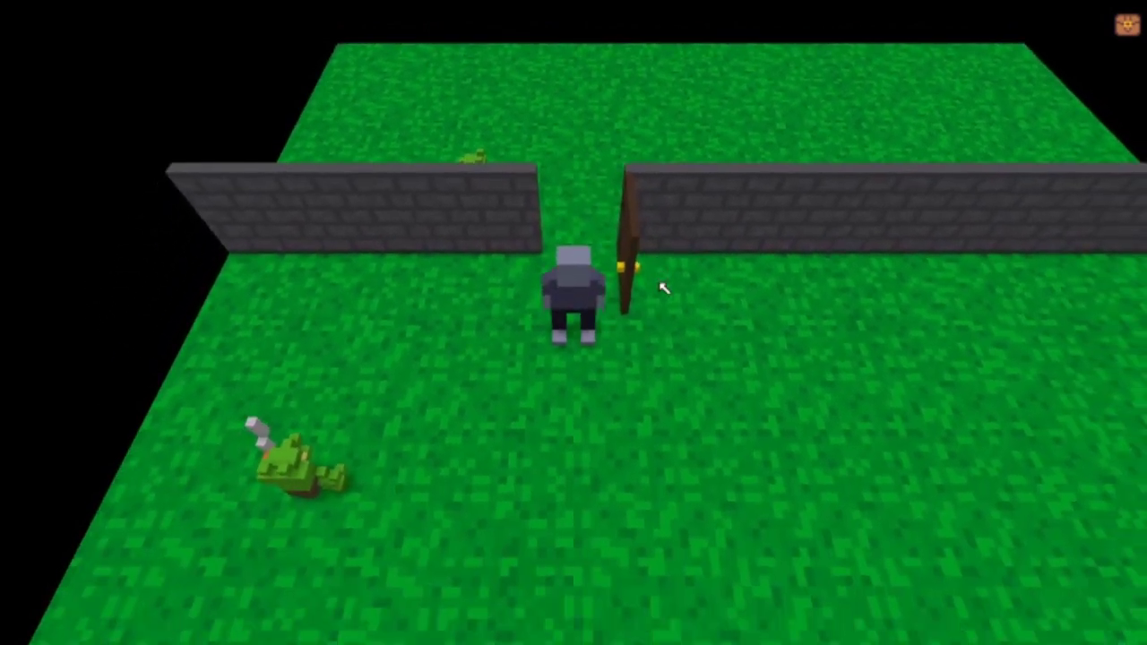
pyautogui.press('e')
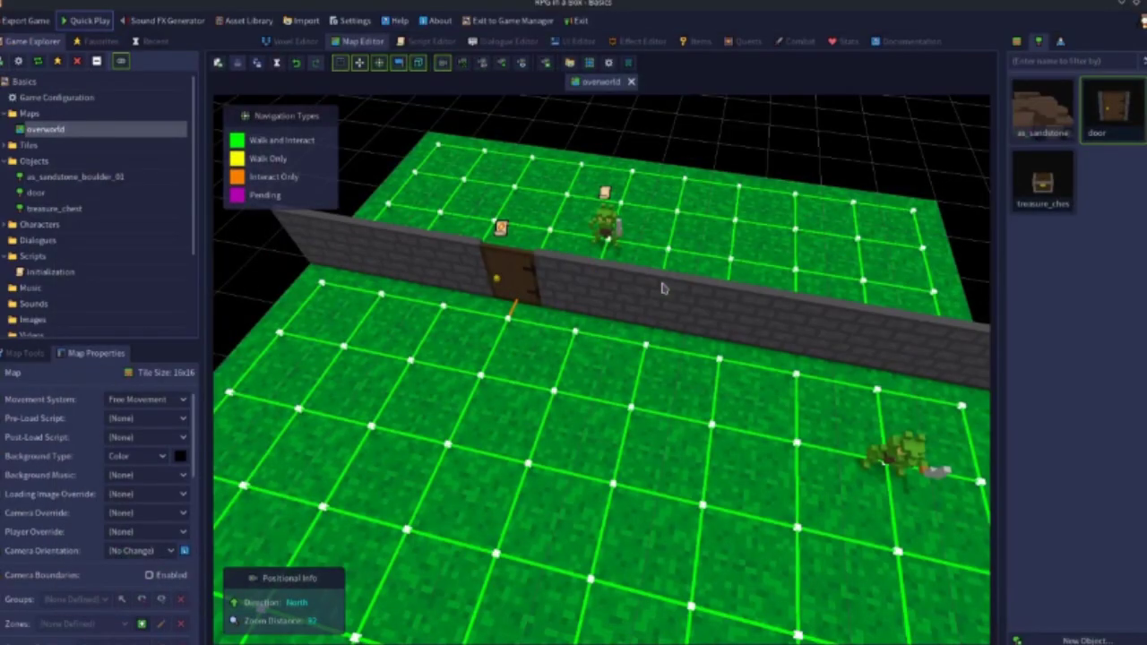
# Step: Delete the scripted door from the wall and choose the door object for placement
pyautogui.click(534, 299)
pyautogui.press('Delete')
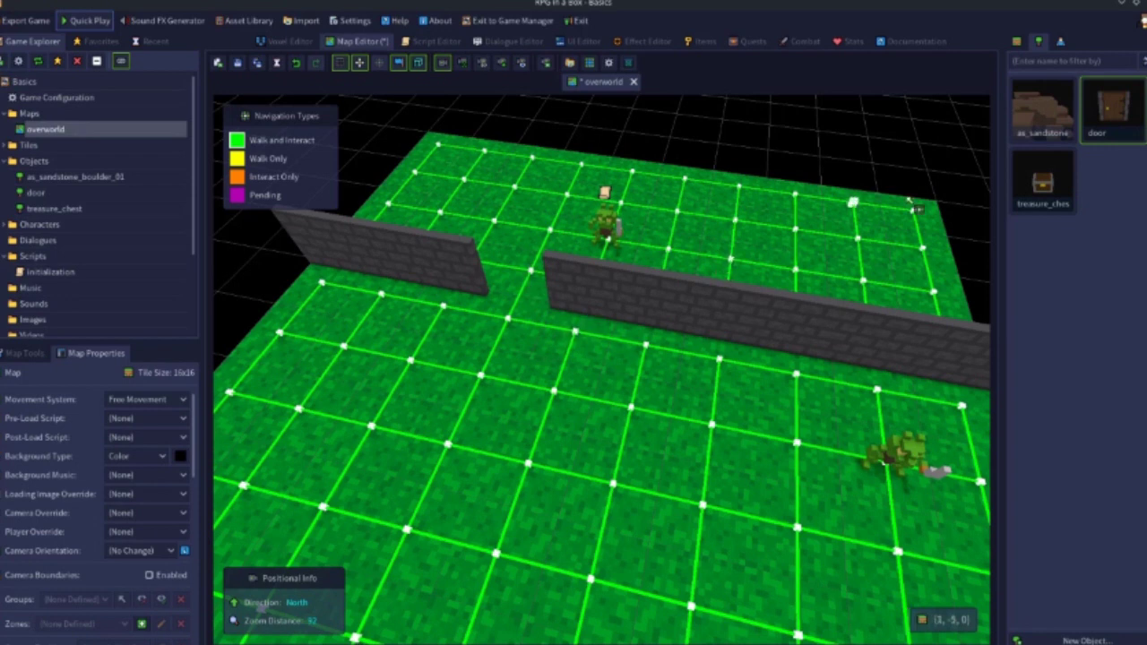
pyautogui.click(1097, 139)
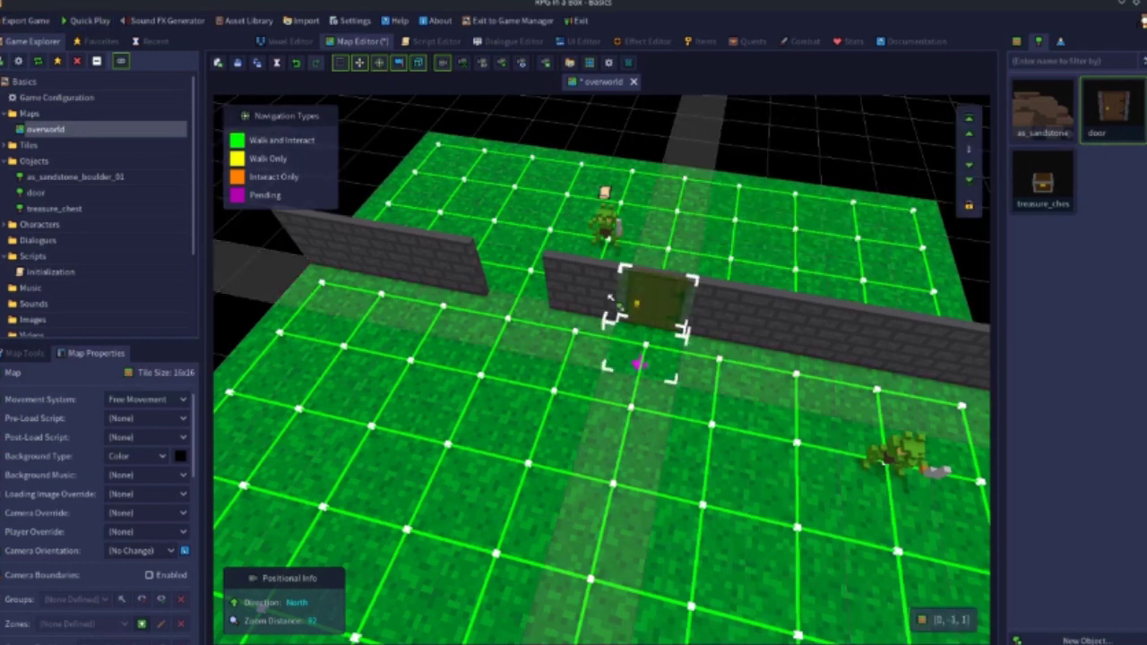
# Step: Open the door model in the Voxel Editor and check its close and open animations
pyautogui.doubleClick(1112, 124)
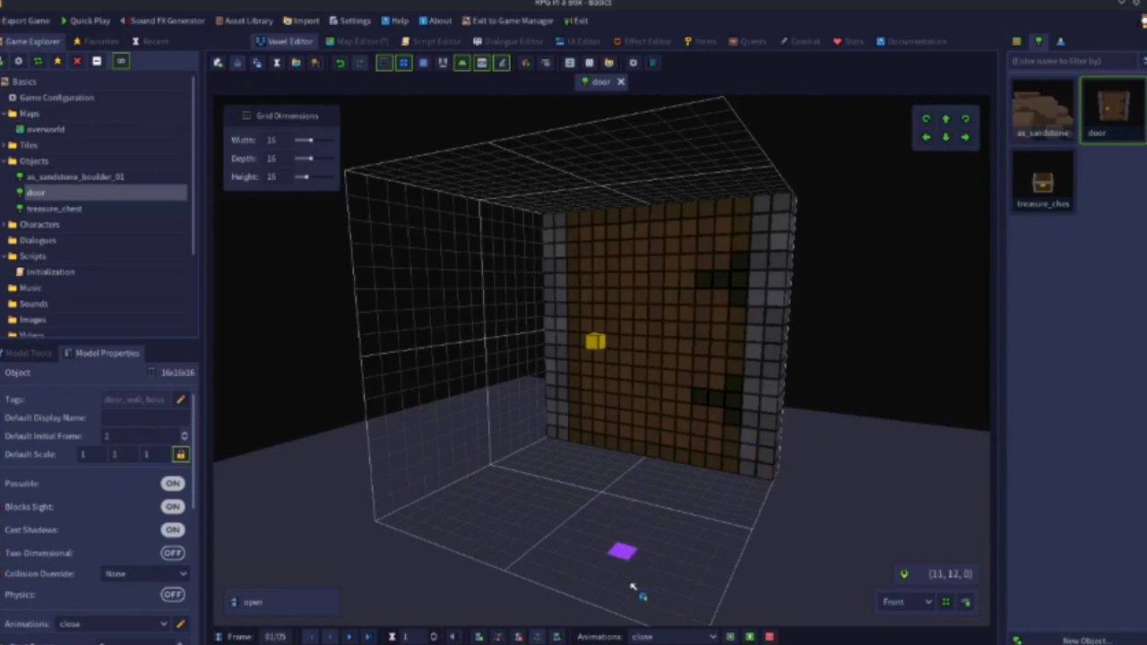
pyautogui.click(651, 635)
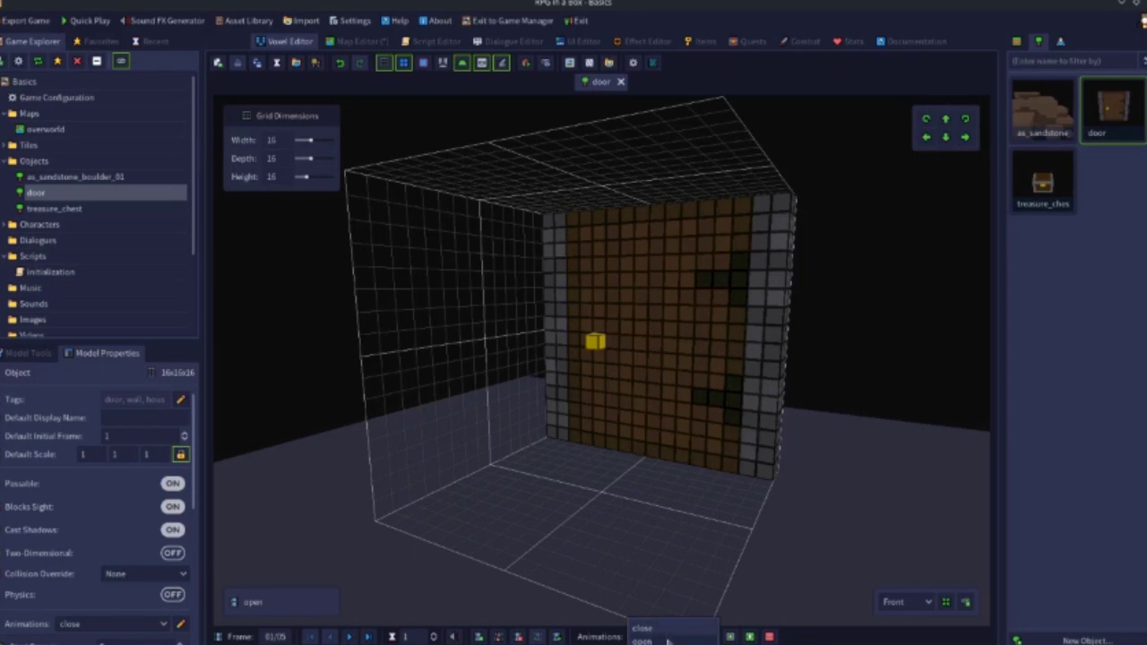
pyautogui.click(668, 638)
# Step: Return to the map, place a new door in the wall opening, and select it
pyautogui.click(358, 41)
pyautogui.click(1110, 110)
pyautogui.click(534, 310)
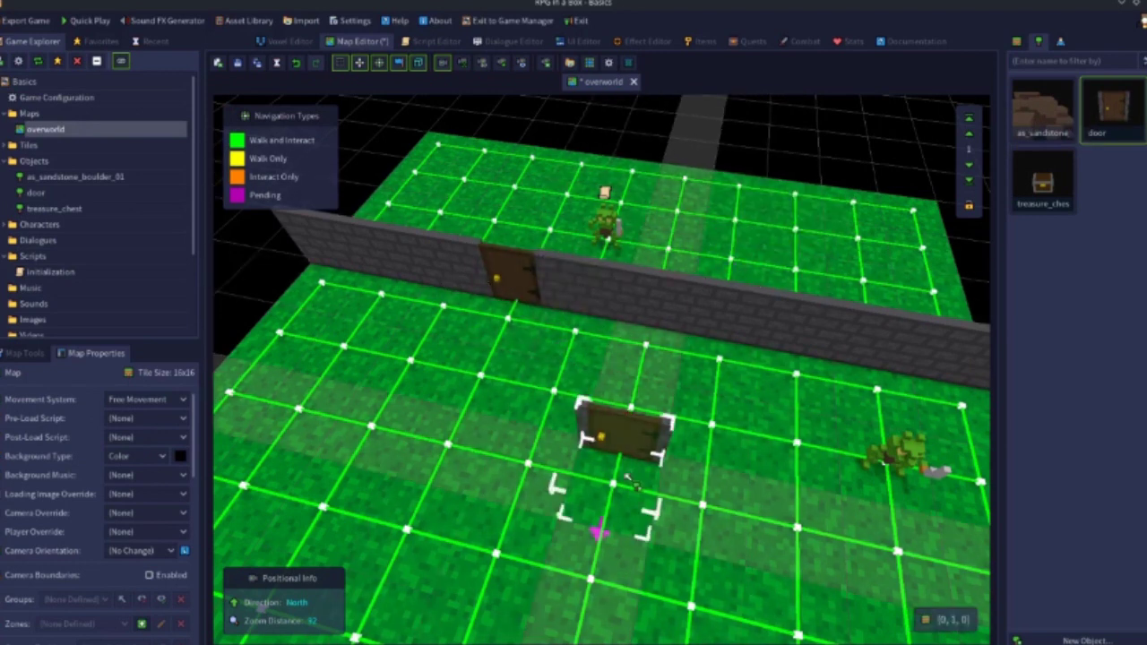
pyautogui.press('Escape')
pyautogui.click(527, 292)
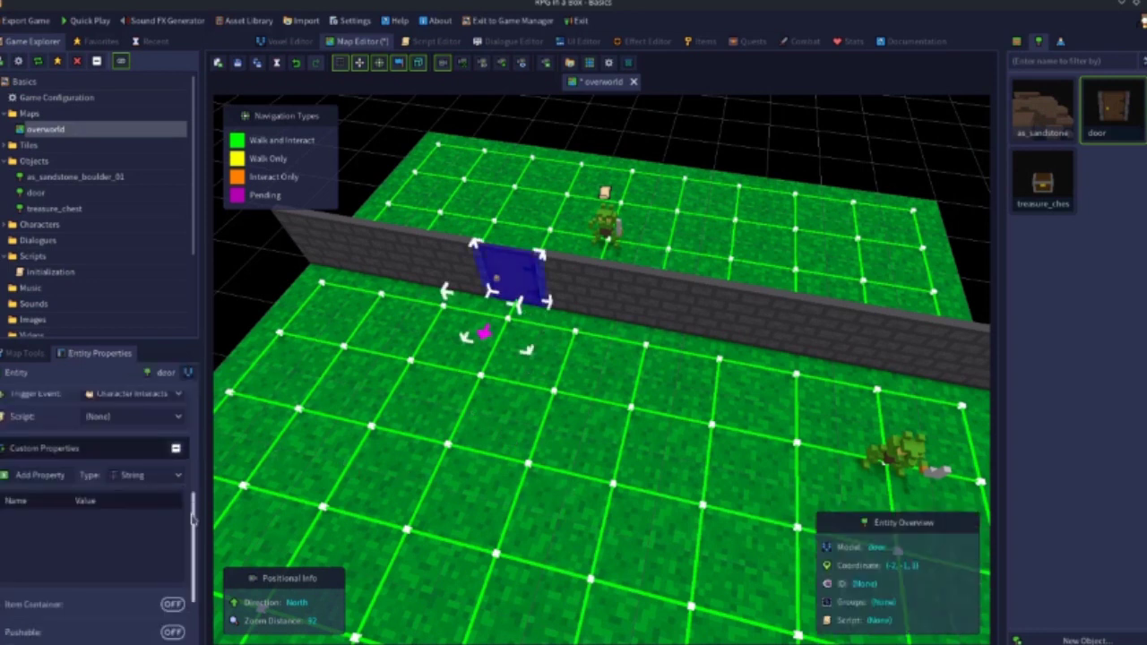
# Step: Enable the Door mechanic under Thingies for the selected door and acknowledge the information notice
pyautogui.scroll(1, 194, 491)
pyautogui.scroll(5, 195, 491)
pyautogui.scroll(-2, 194, 491)
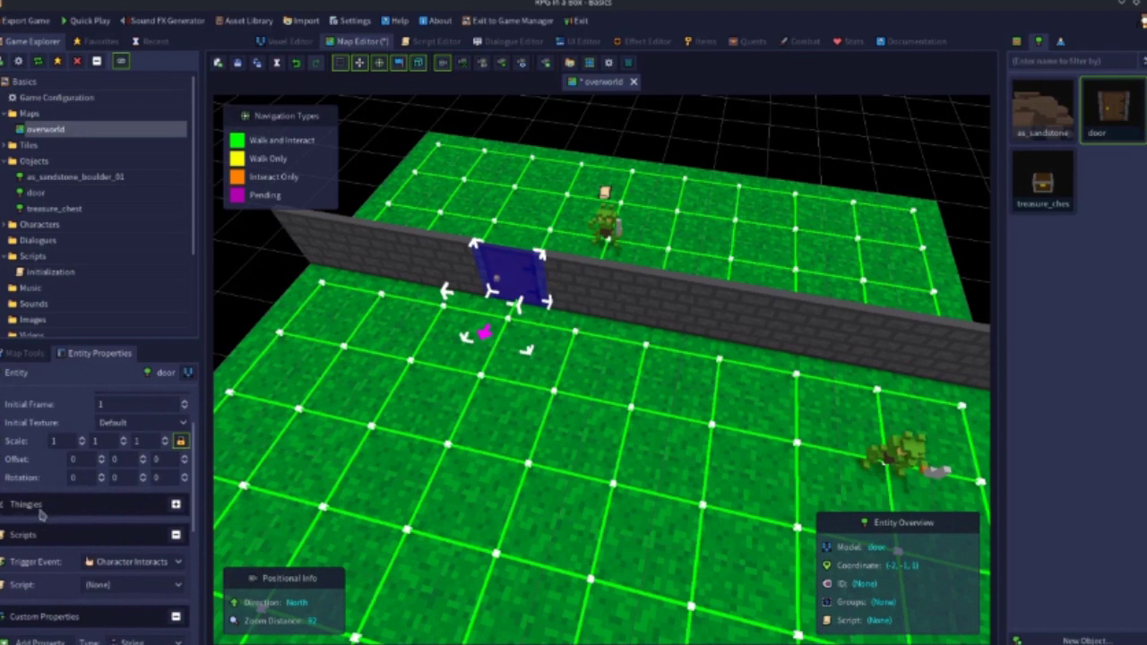
pyautogui.click(177, 504)
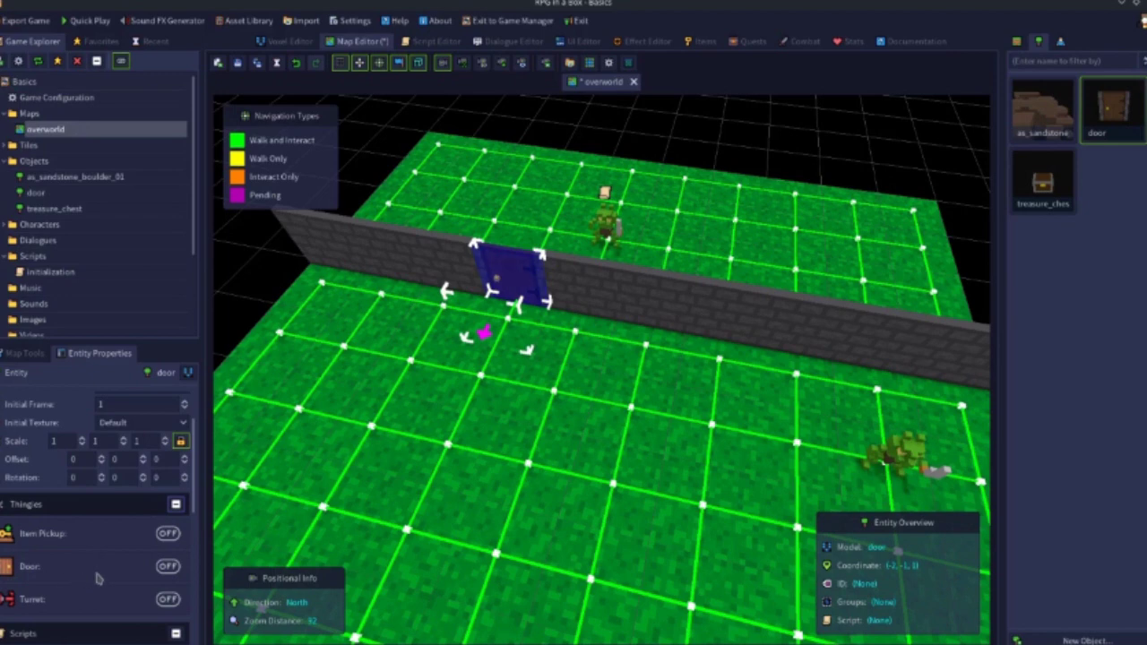
pyautogui.click(168, 566)
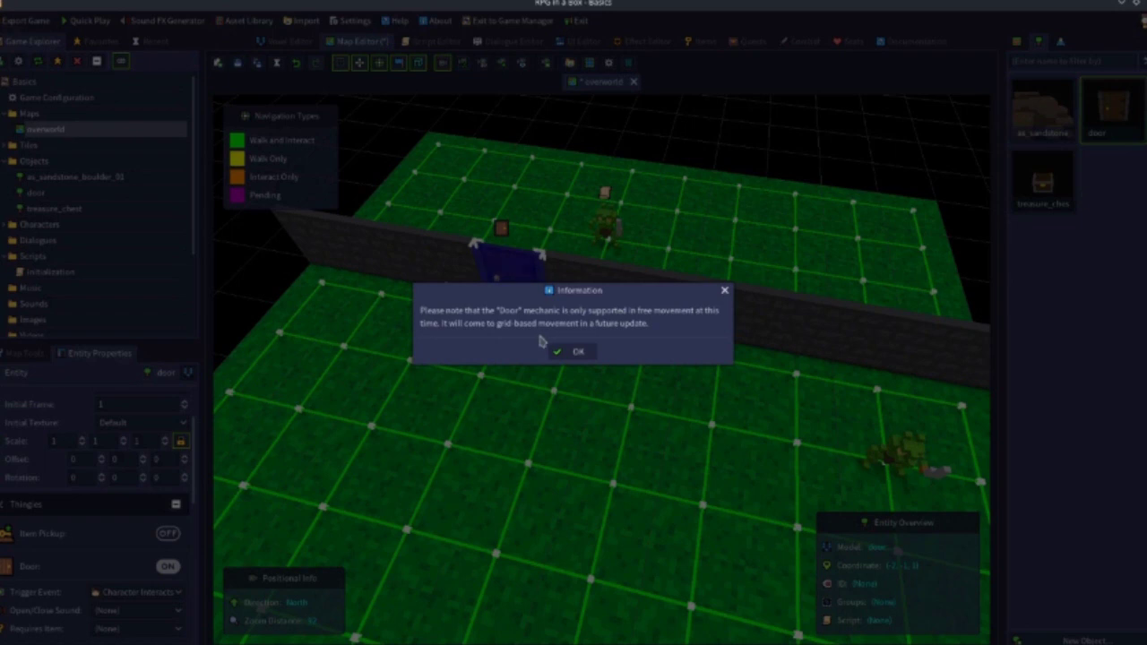
pyautogui.click(563, 353)
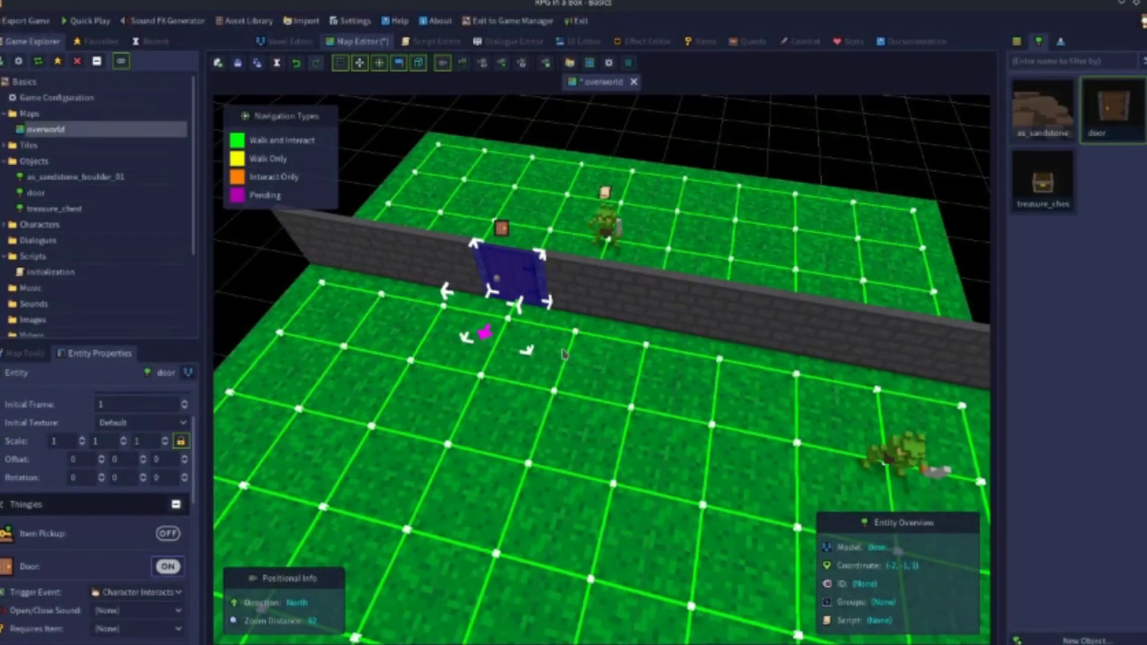
# Step: Try Character Collides as the door's trigger event and set it back to Character Interacts
pyautogui.scroll(-2, 195, 464)
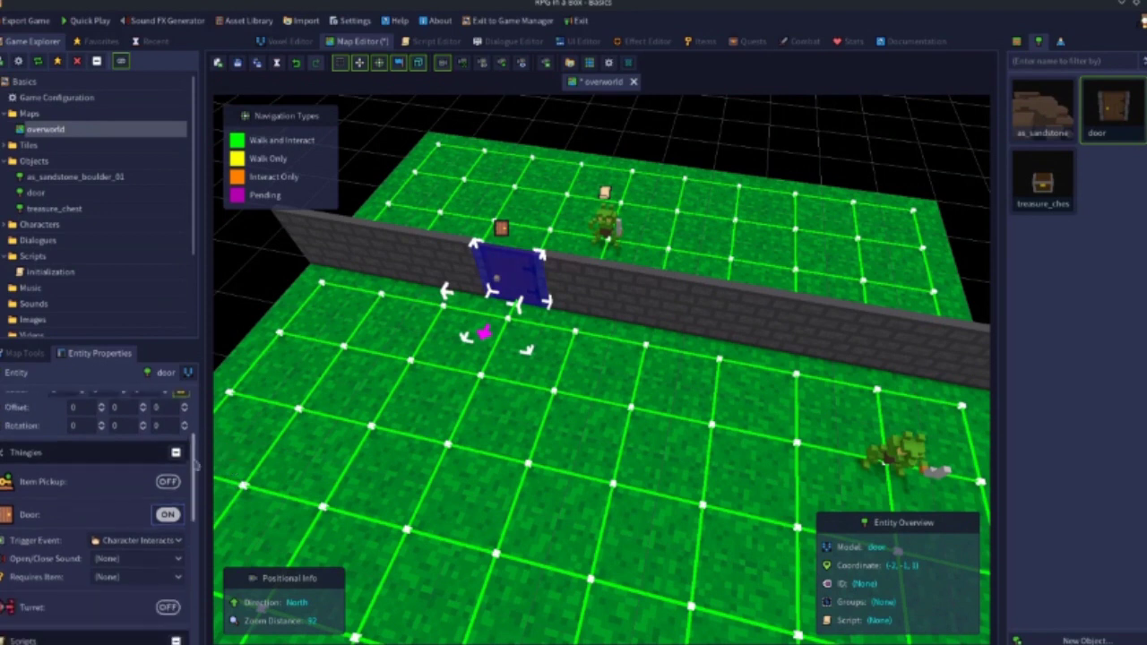
pyautogui.scroll(-2, 195, 464)
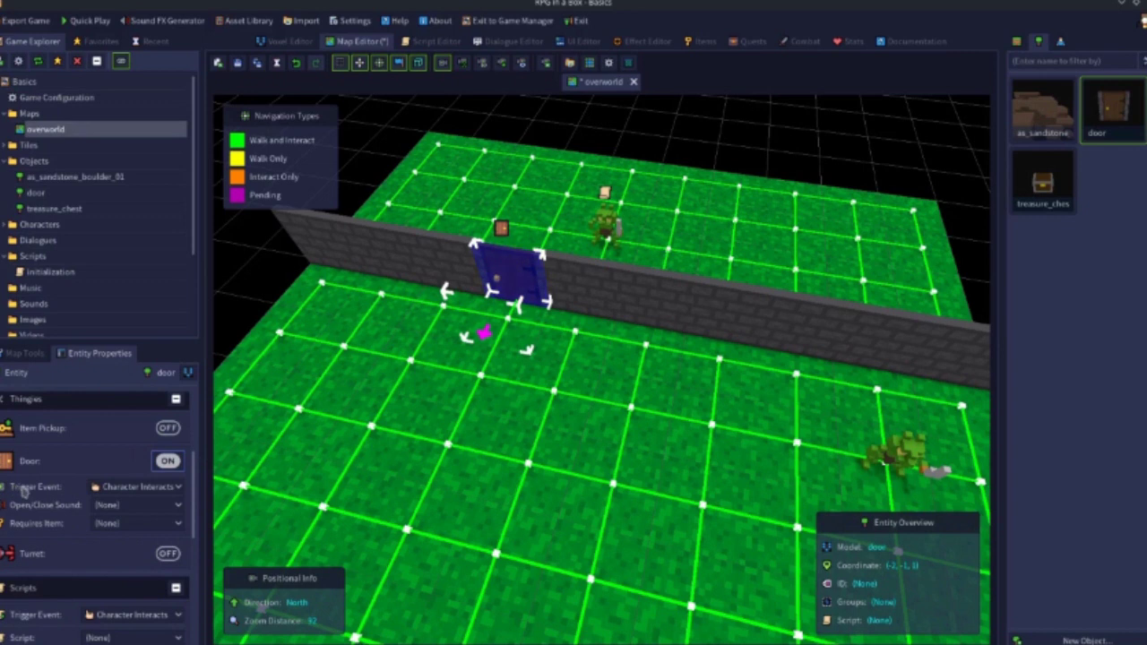
pyautogui.click(121, 490)
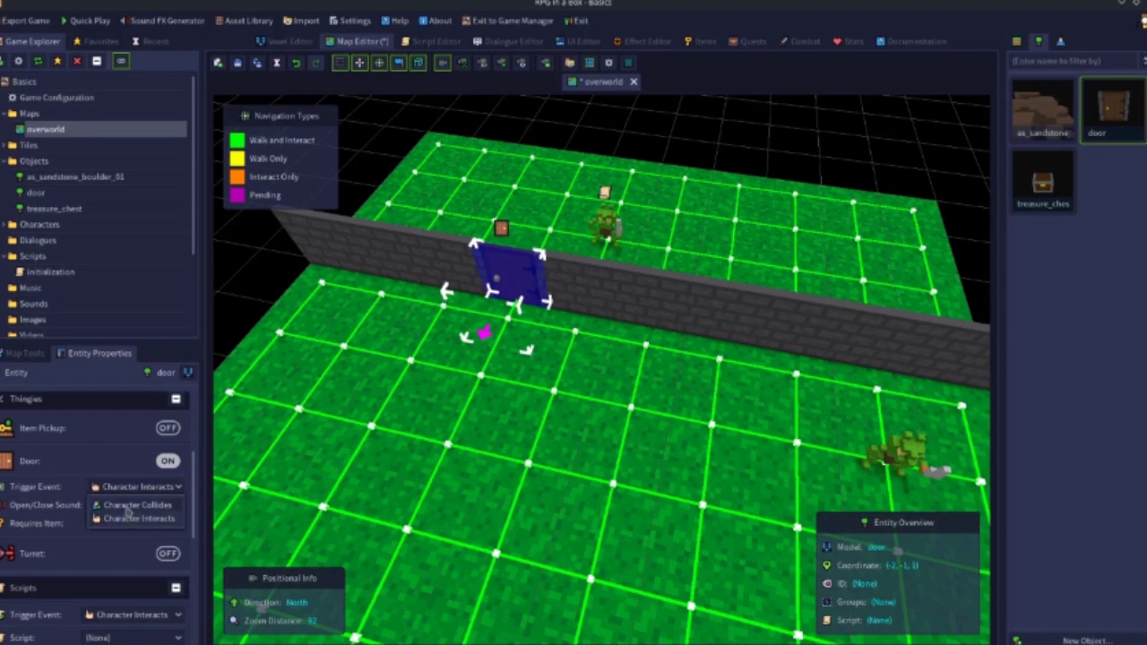
pyautogui.click(128, 505)
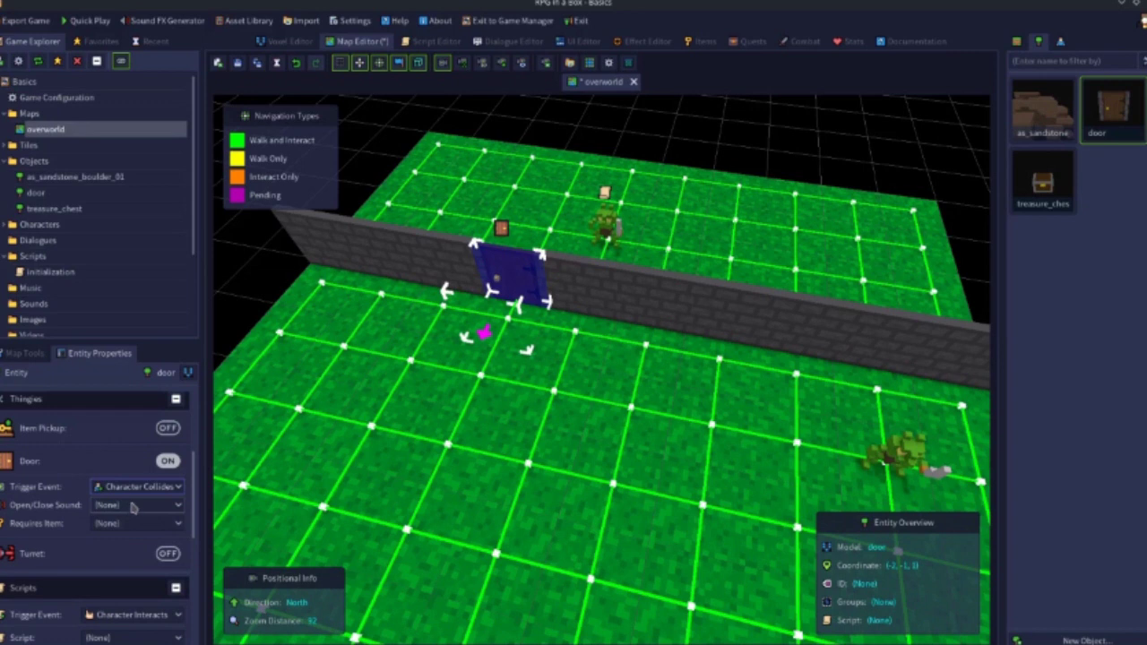
pyautogui.click(145, 492)
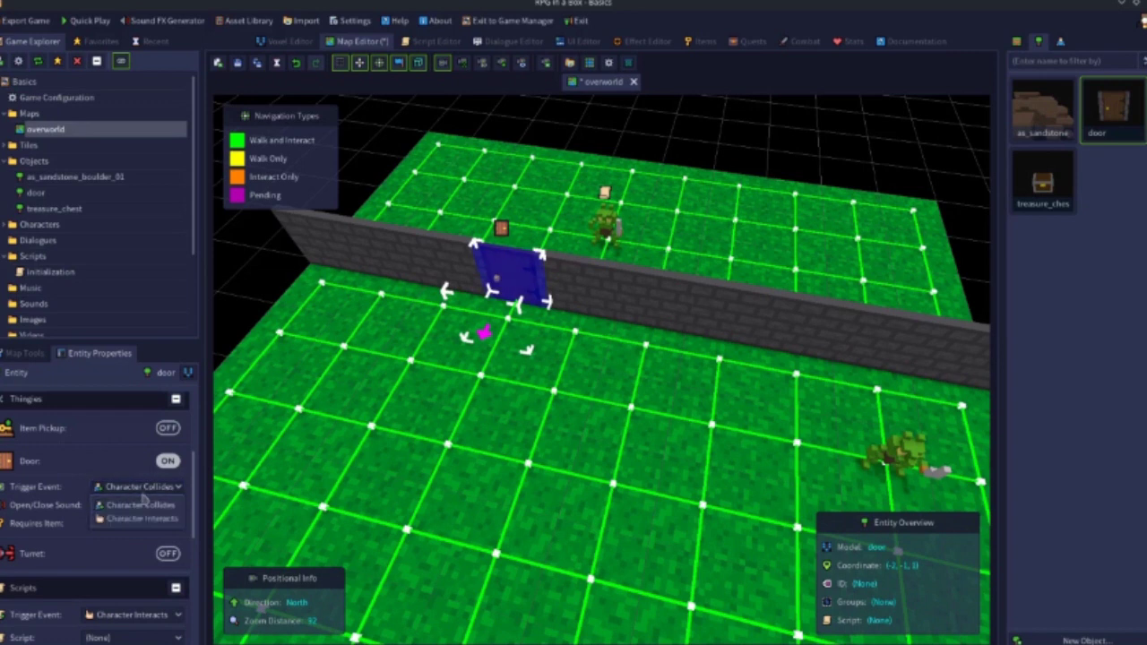
pyautogui.click(142, 519)
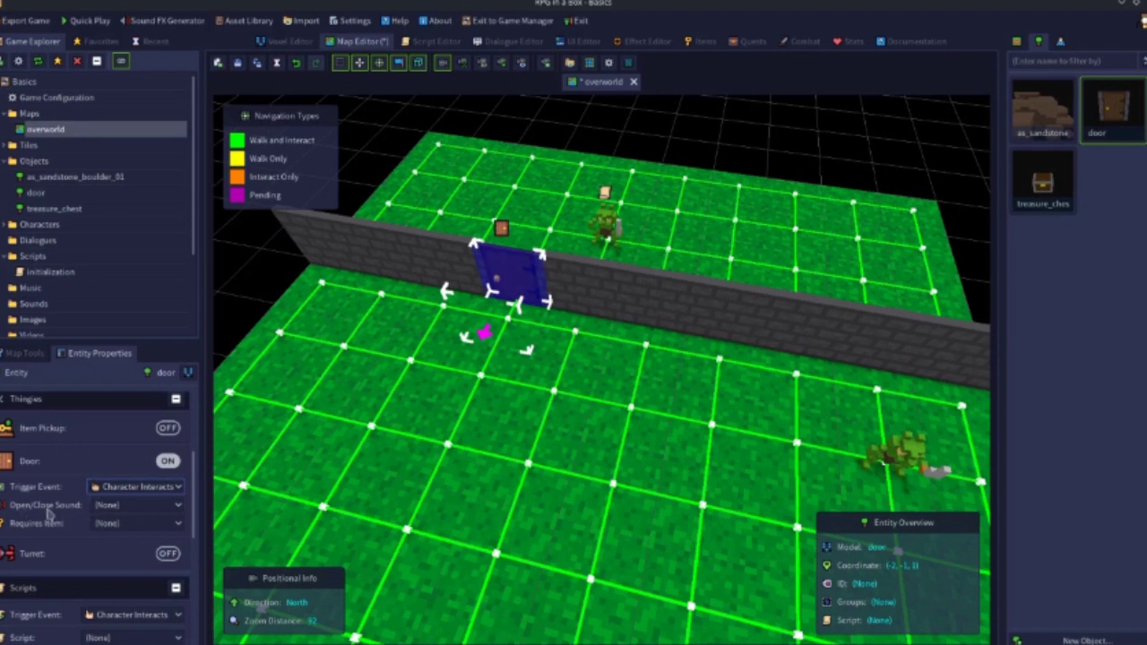
# Step: Generate an Explosion sound in the Sound FX Generator and save it under the name boom
pyautogui.click(125, 505)
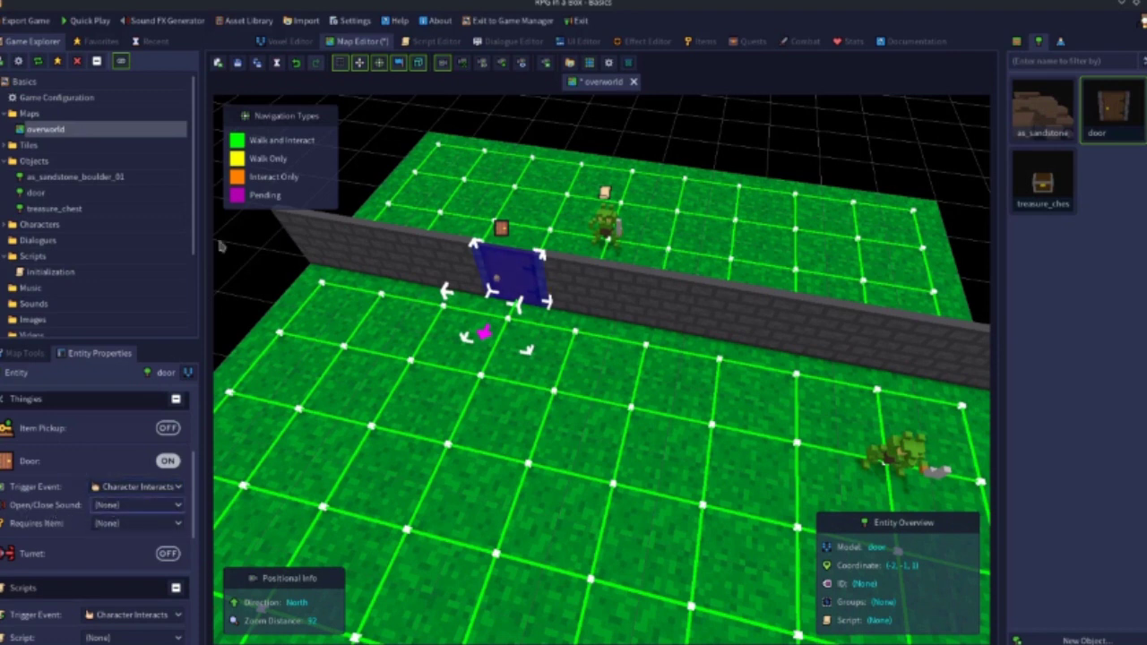
pyautogui.click(155, 24)
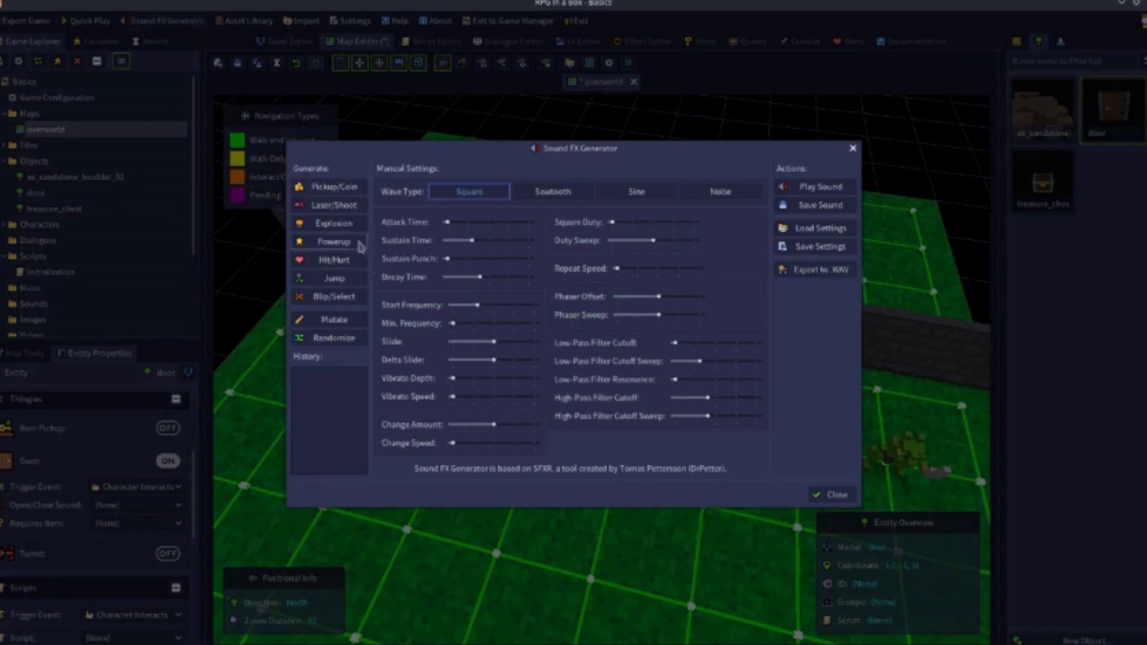
pyautogui.click(341, 226)
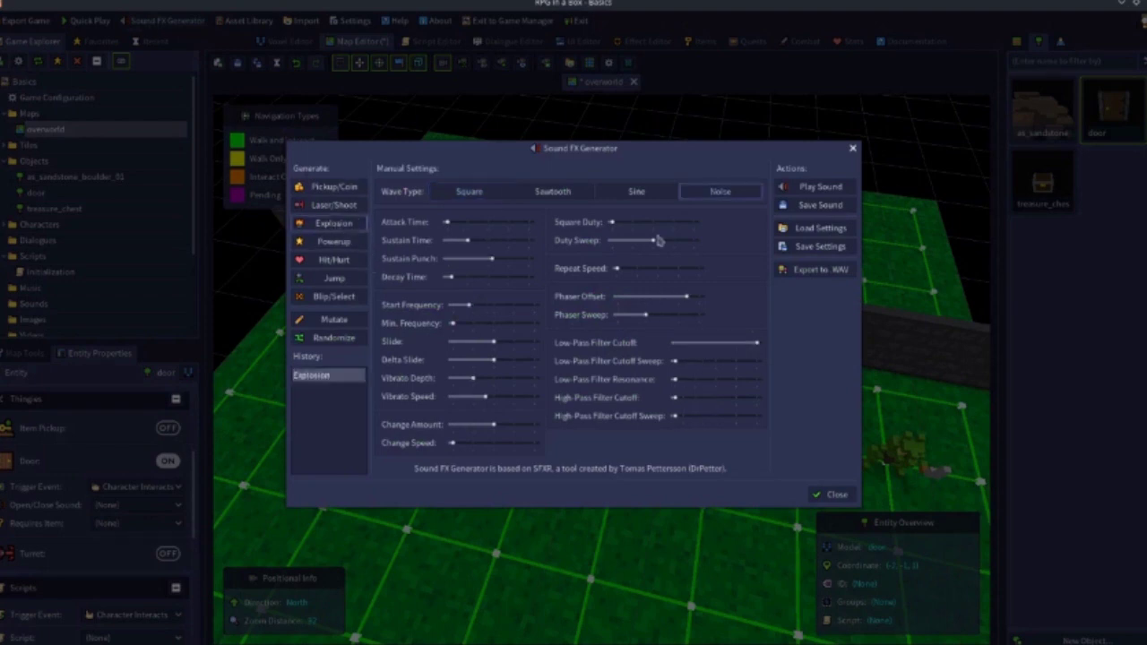
pyautogui.click(812, 208)
pyautogui.write('boom')
pyautogui.click(550, 355)
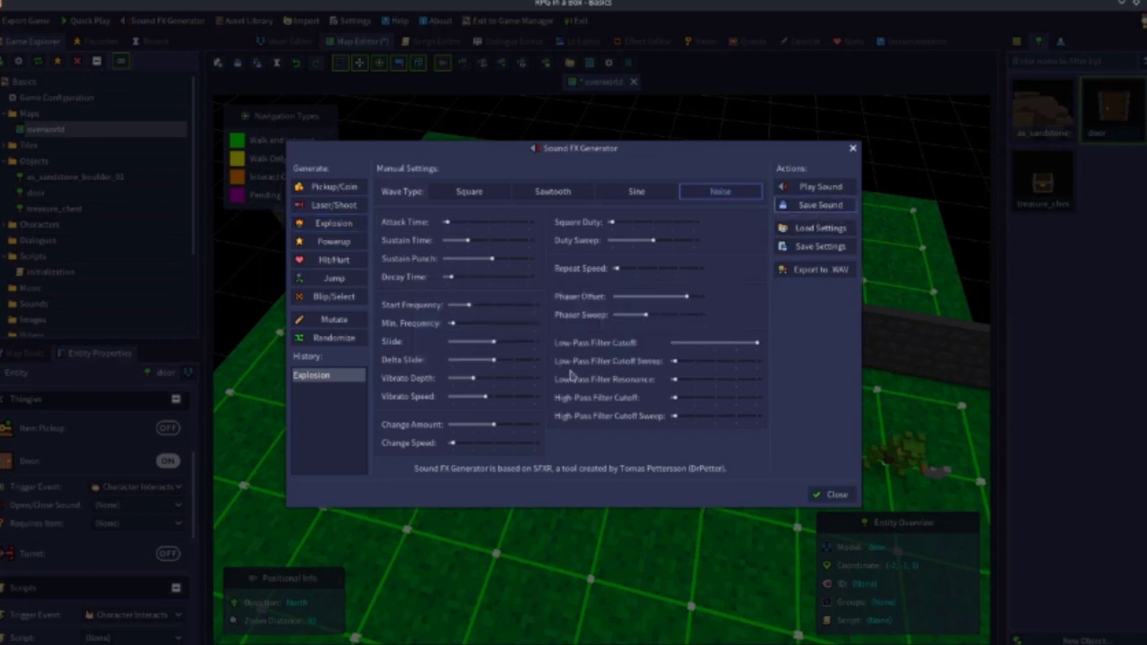
pyautogui.click(831, 494)
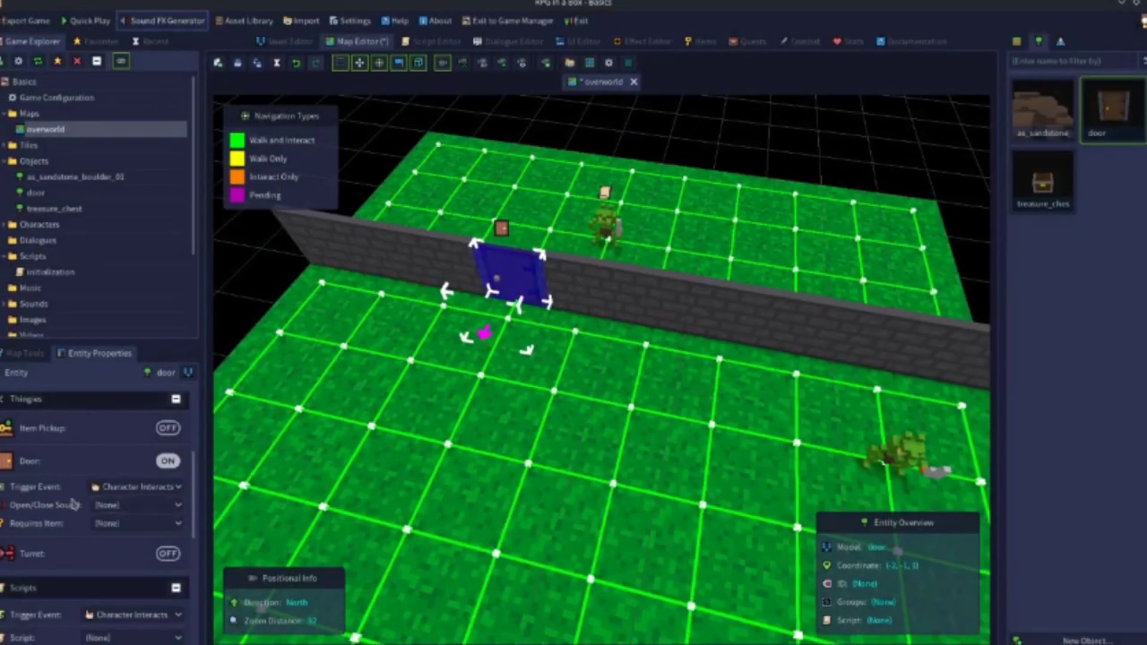
# Step: Set the door's open/close sound to door.wav and check the available Requires Item options, leaving none selected
pyautogui.click(116, 505)
pyautogui.click(121, 536)
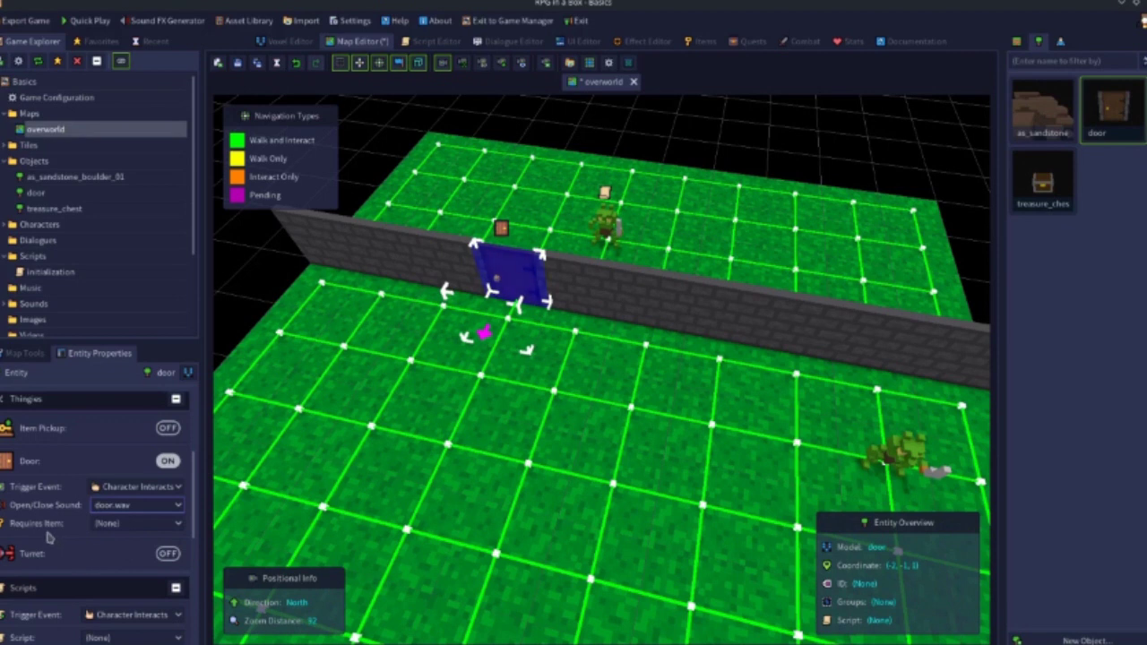
pyautogui.click(120, 528)
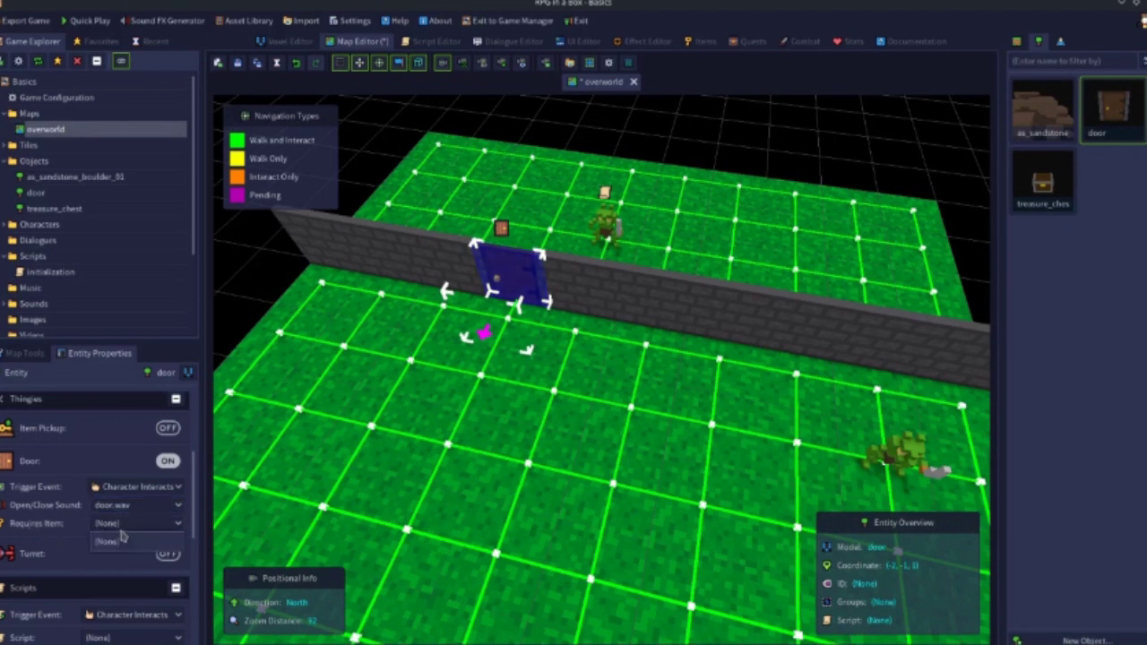
pyautogui.click(48, 538)
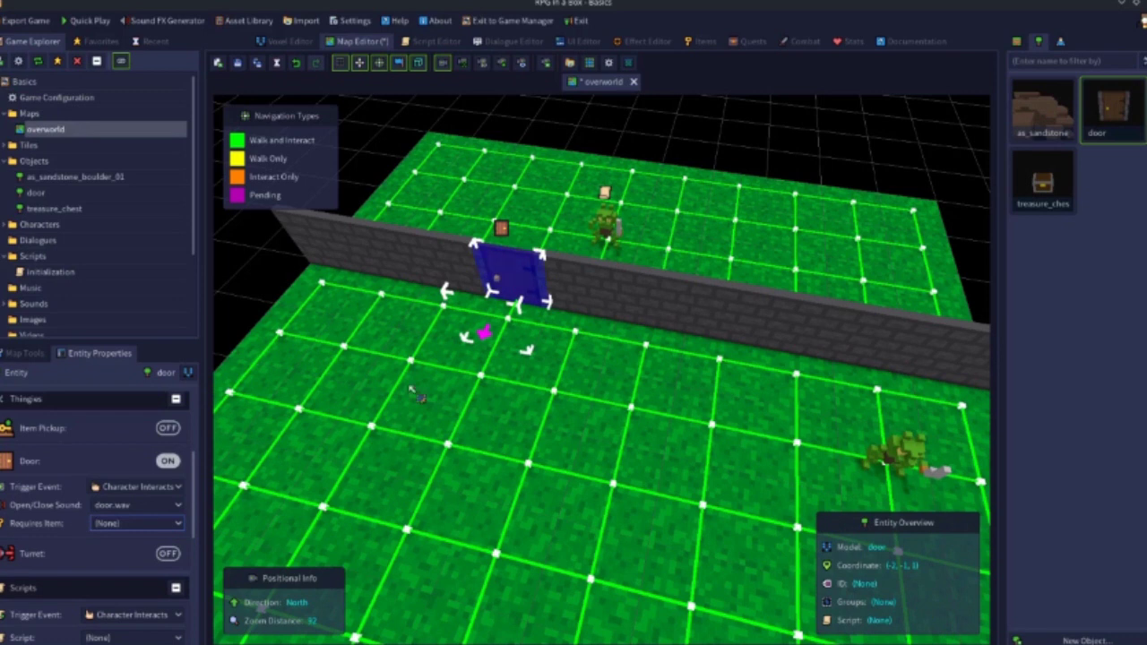
pyautogui.click(97, 526)
pyautogui.click(105, 541)
# Step: Add a new item named Key to the item database and save it
pyautogui.click(714, 45)
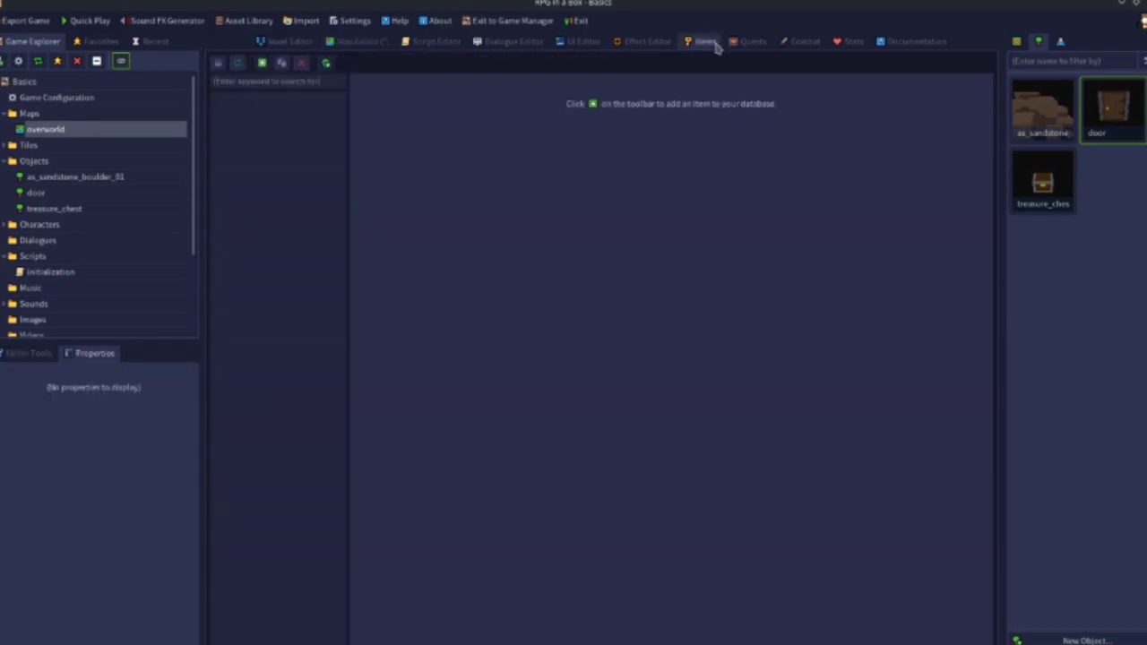
pyautogui.click(261, 62)
pyautogui.click(541, 114)
pyautogui.moveTo(540, 115); pyautogui.dragTo(443, 118)
pyautogui.write('Key')
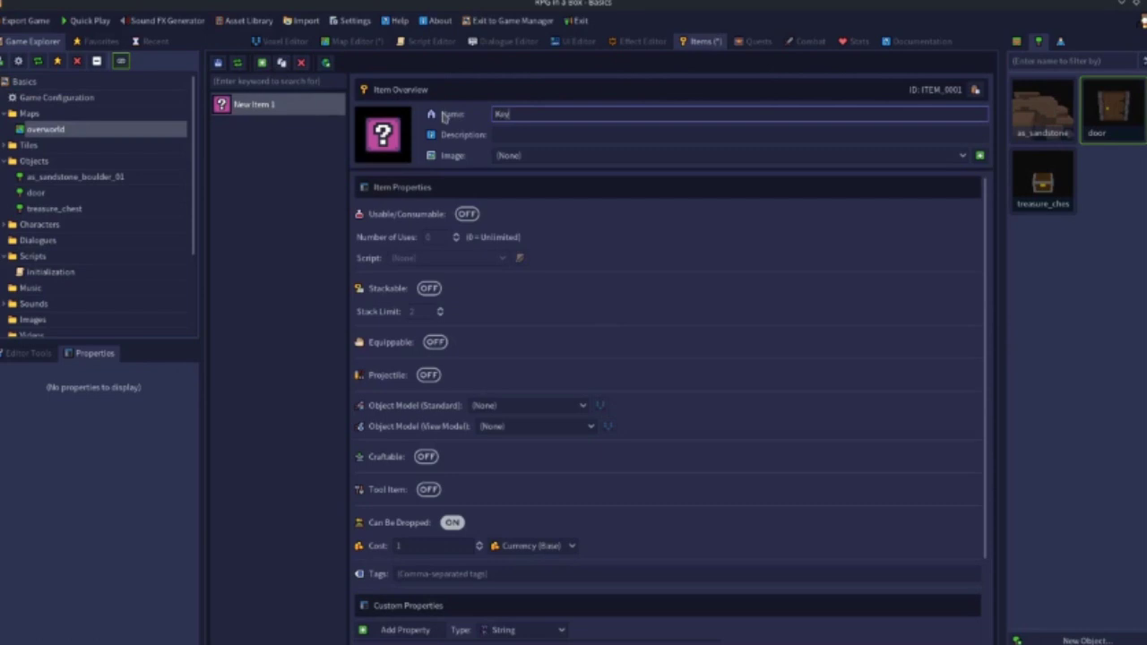
pyautogui.click(277, 253)
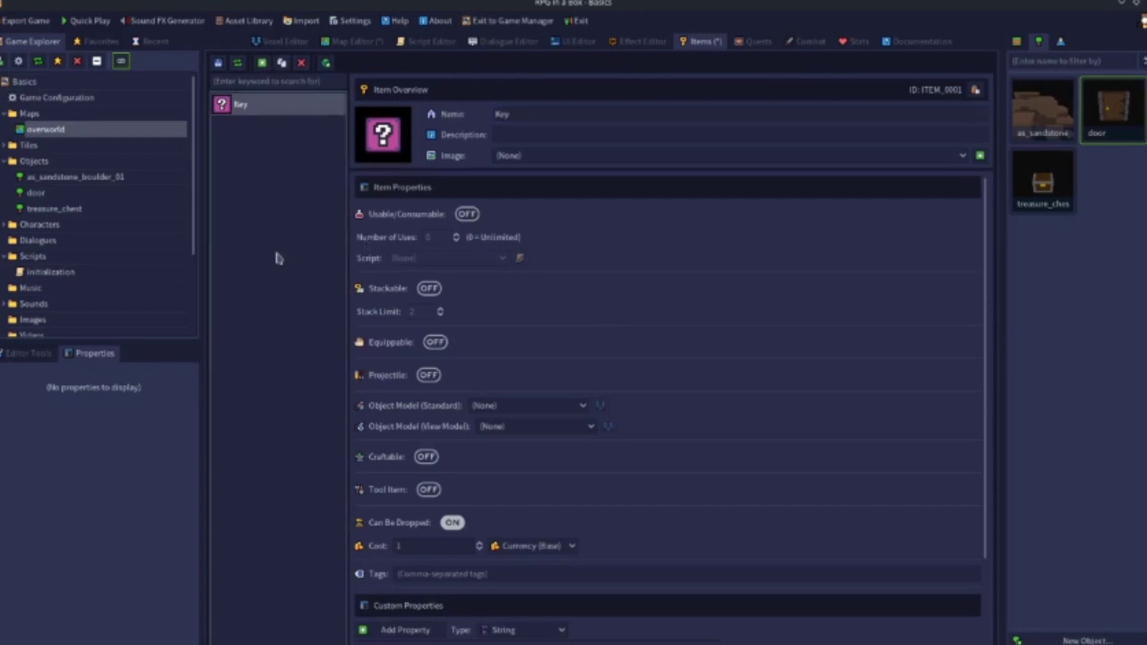
pyautogui.click(218, 63)
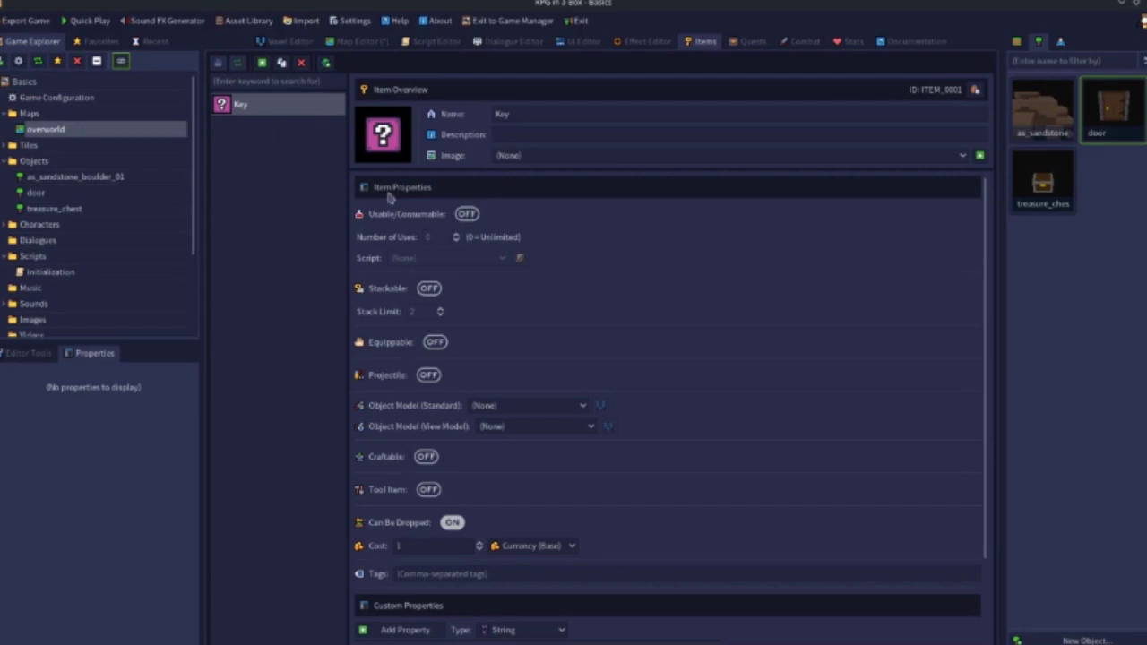
# Step: Make the door on the map require the Key item without consuming it, keeping its locked script as none
pyautogui.click(372, 41)
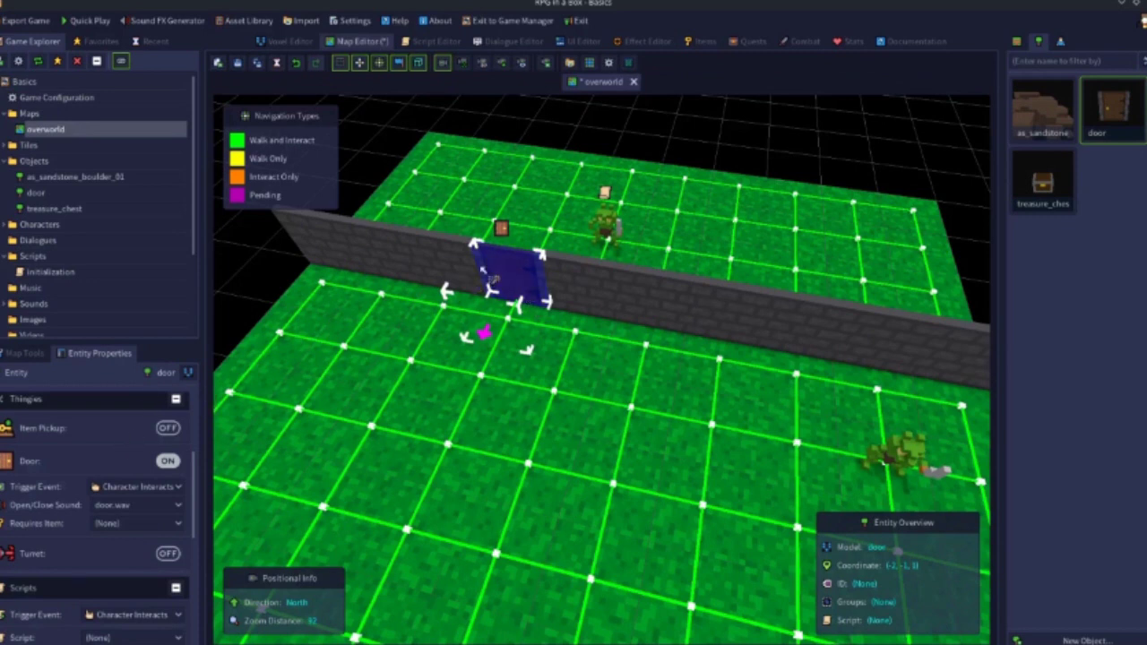
pyautogui.click(105, 523)
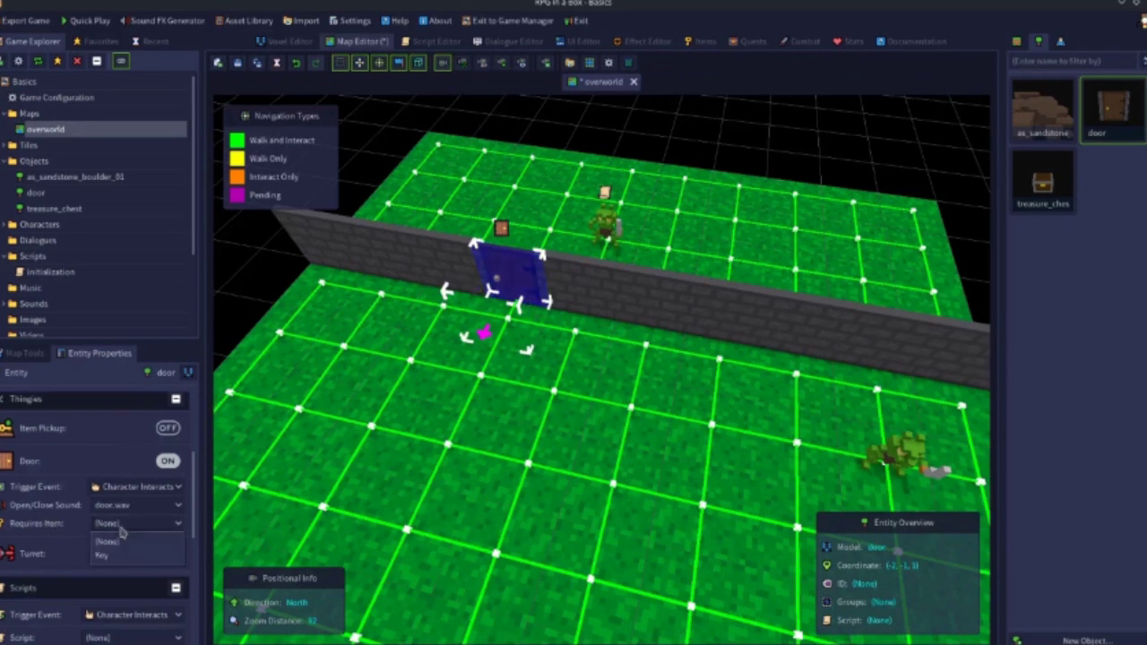
pyautogui.click(102, 558)
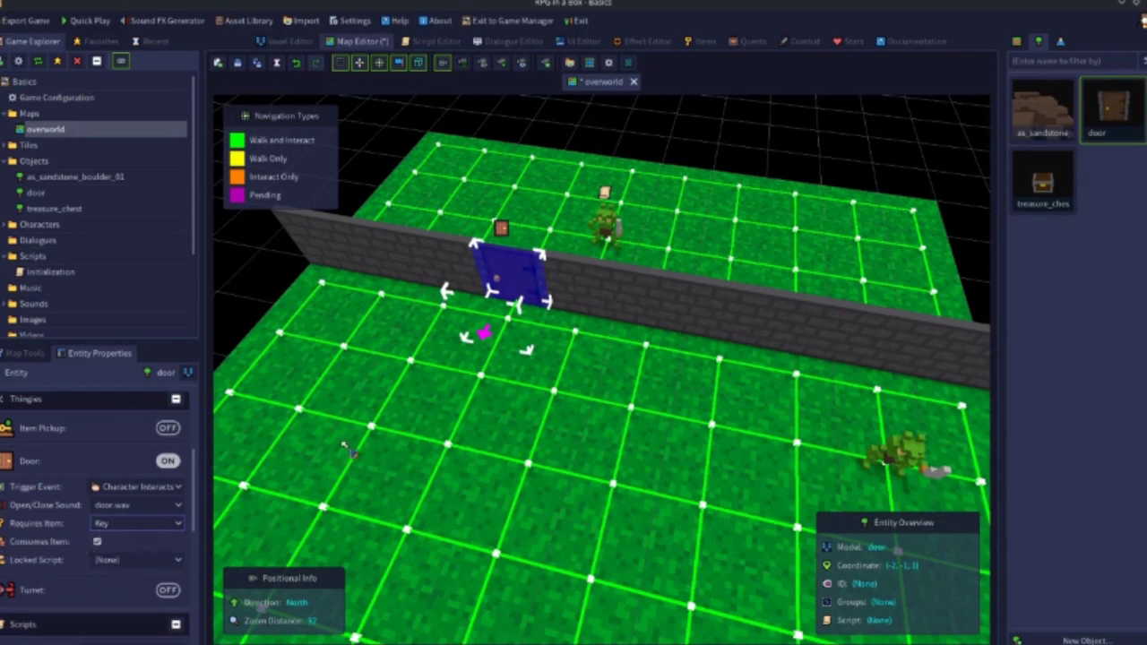
pyautogui.click(97, 542)
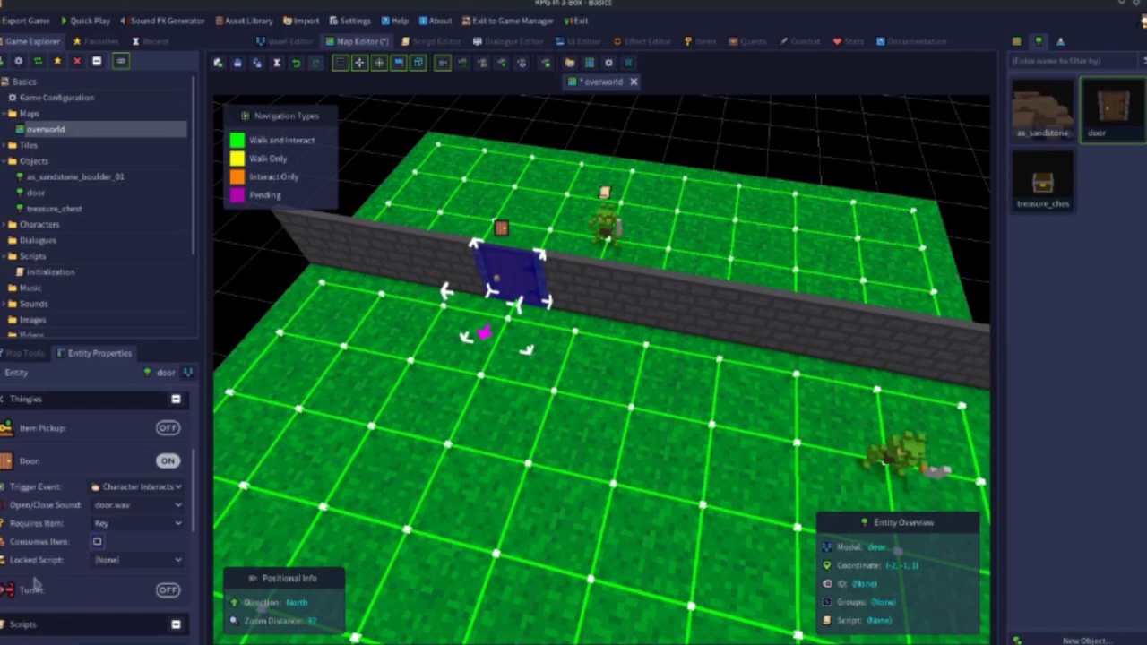
pyautogui.click(125, 561)
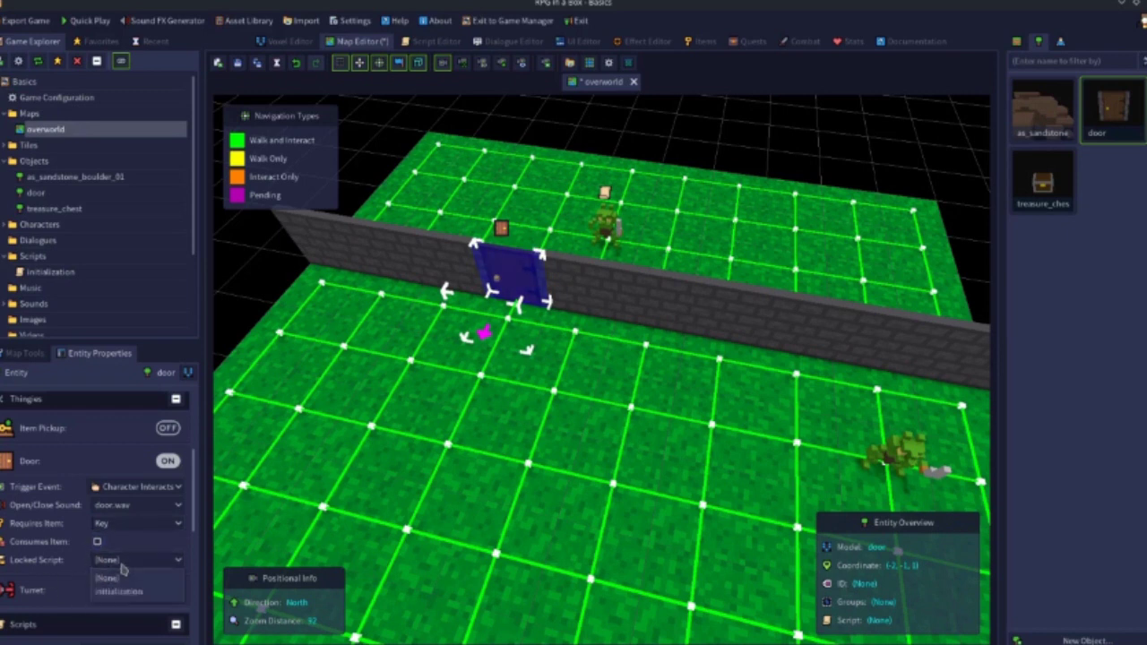
pyautogui.click(126, 580)
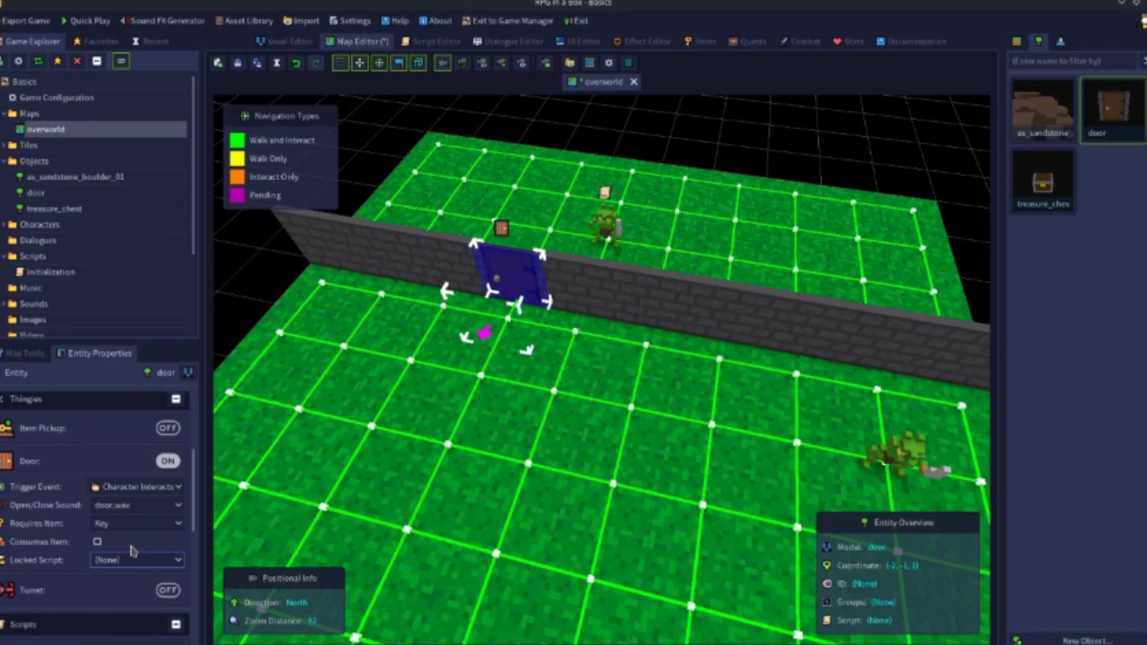
# Step: Reset the door's required item to none and delete the Key item from the item database
pyautogui.click(101, 525)
pyautogui.click(104, 543)
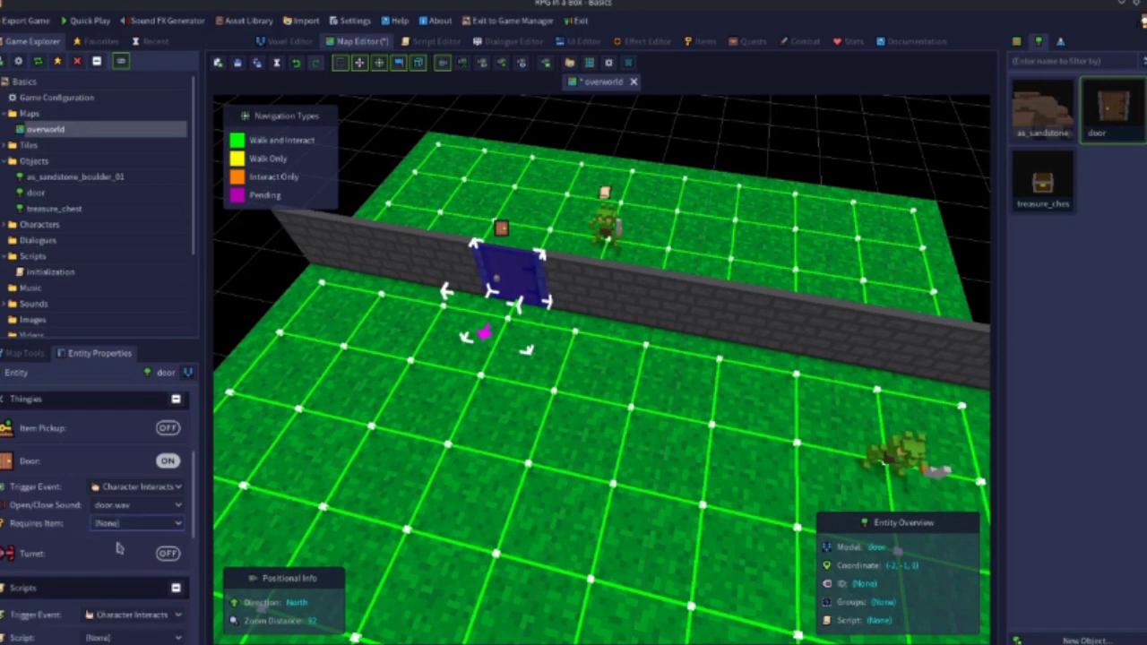
pyautogui.click(702, 42)
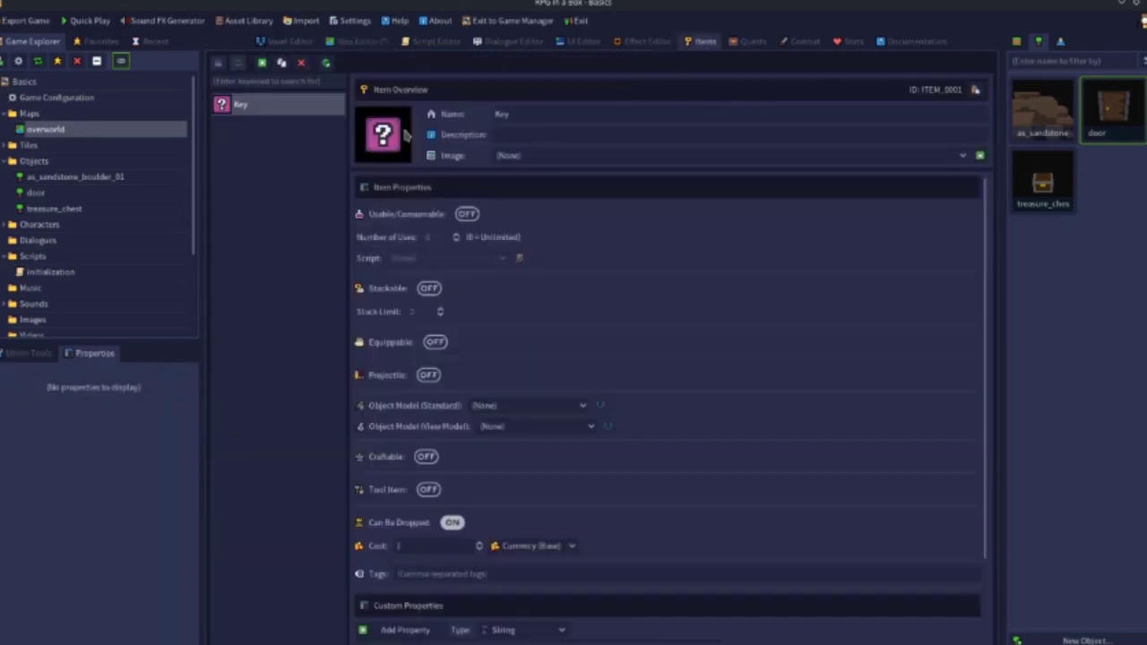
pyautogui.click(301, 62)
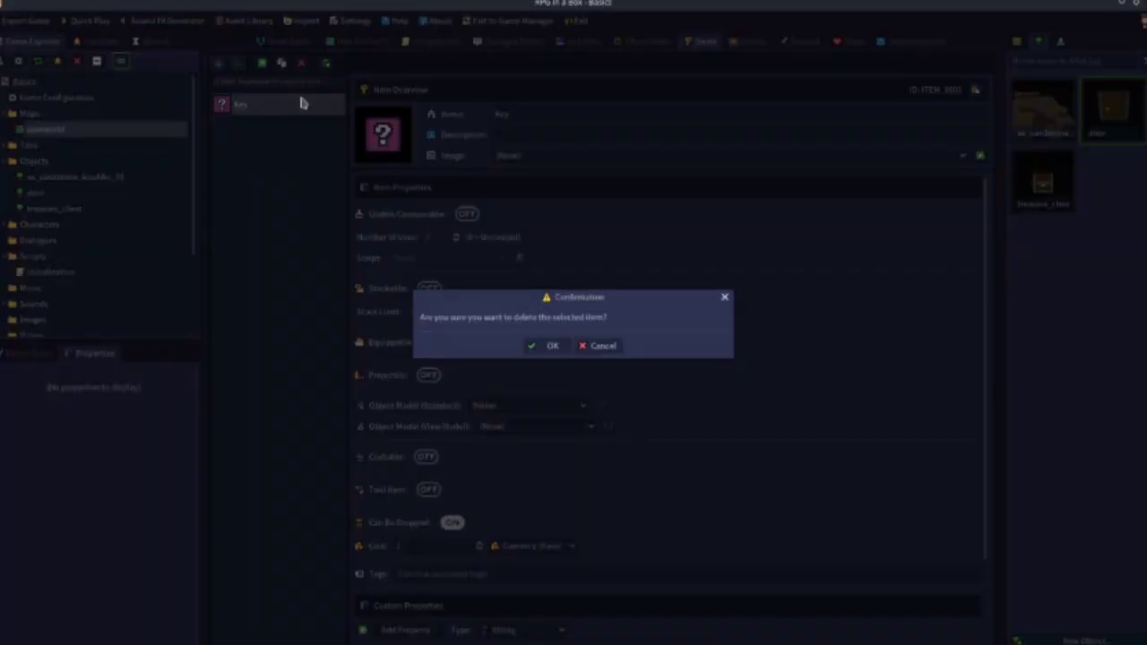
pyautogui.click(549, 346)
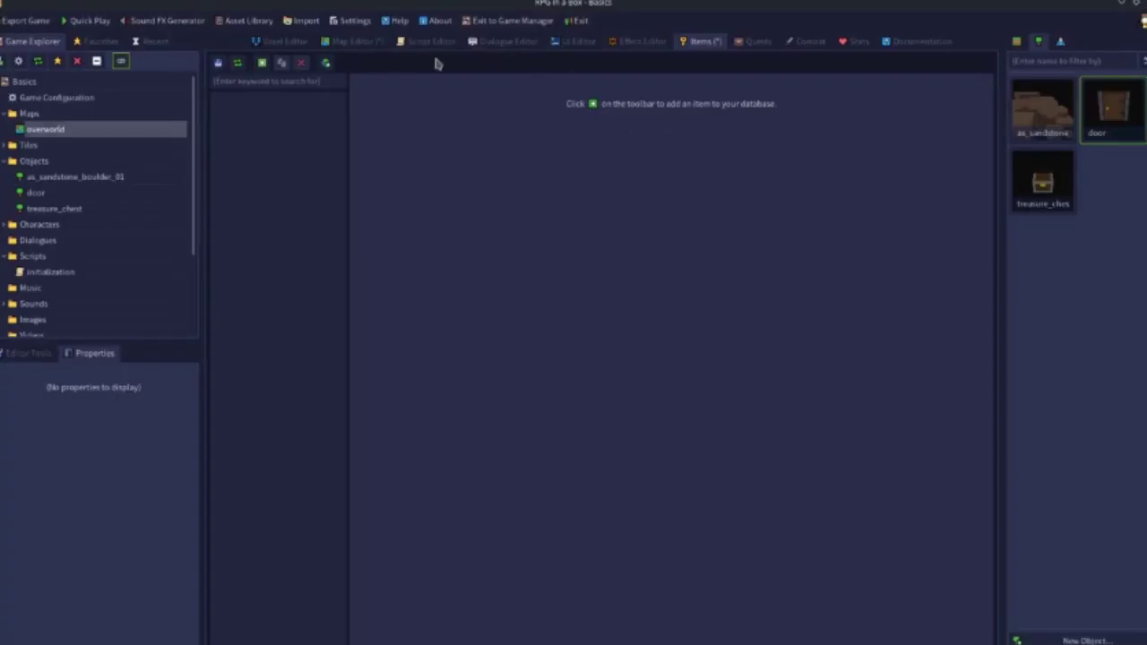
# Step: Return to the map, try Quick Script as the selected door's script, and reset the script to none
pyautogui.click(372, 42)
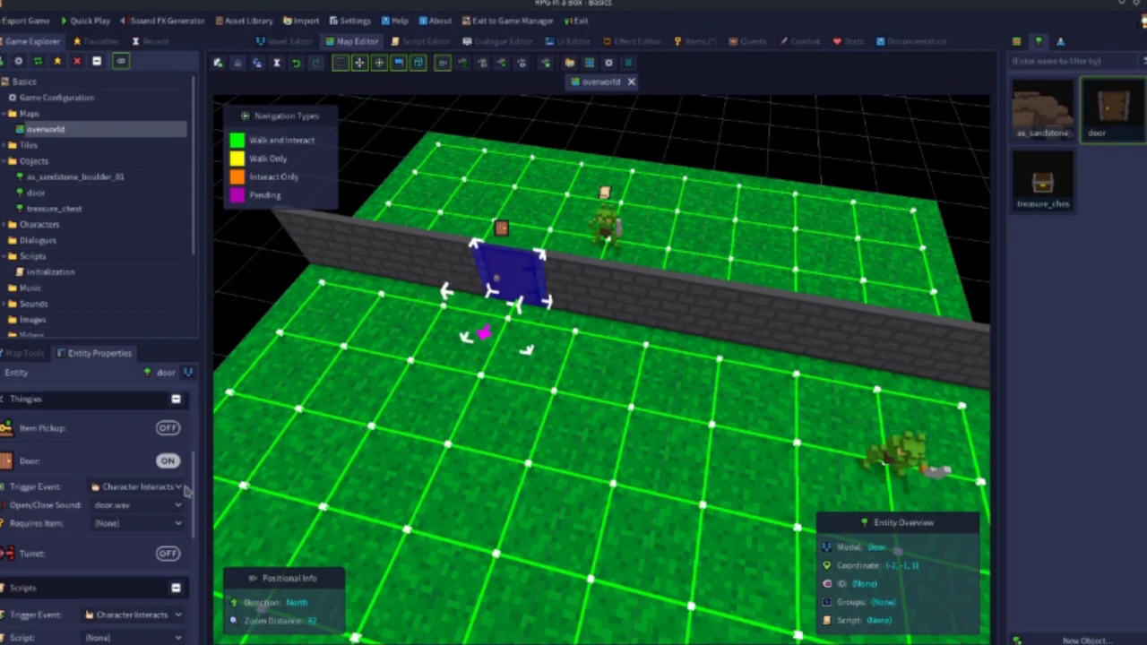
pyautogui.scroll(-2, 193, 491)
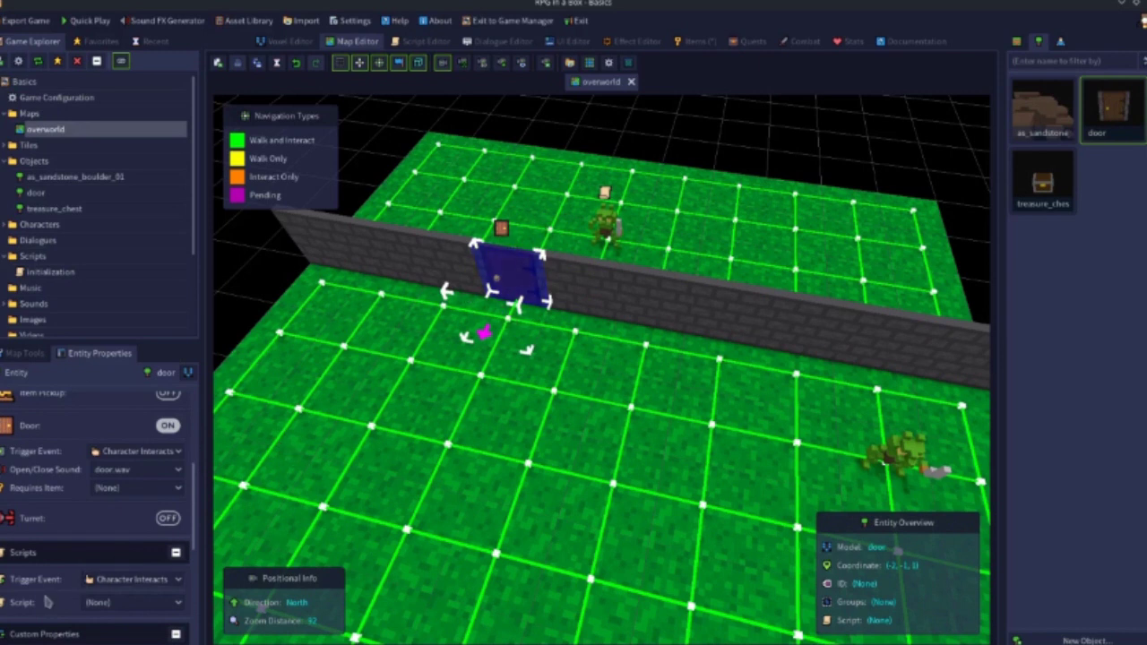
pyautogui.click(136, 603)
pyautogui.click(197, 509)
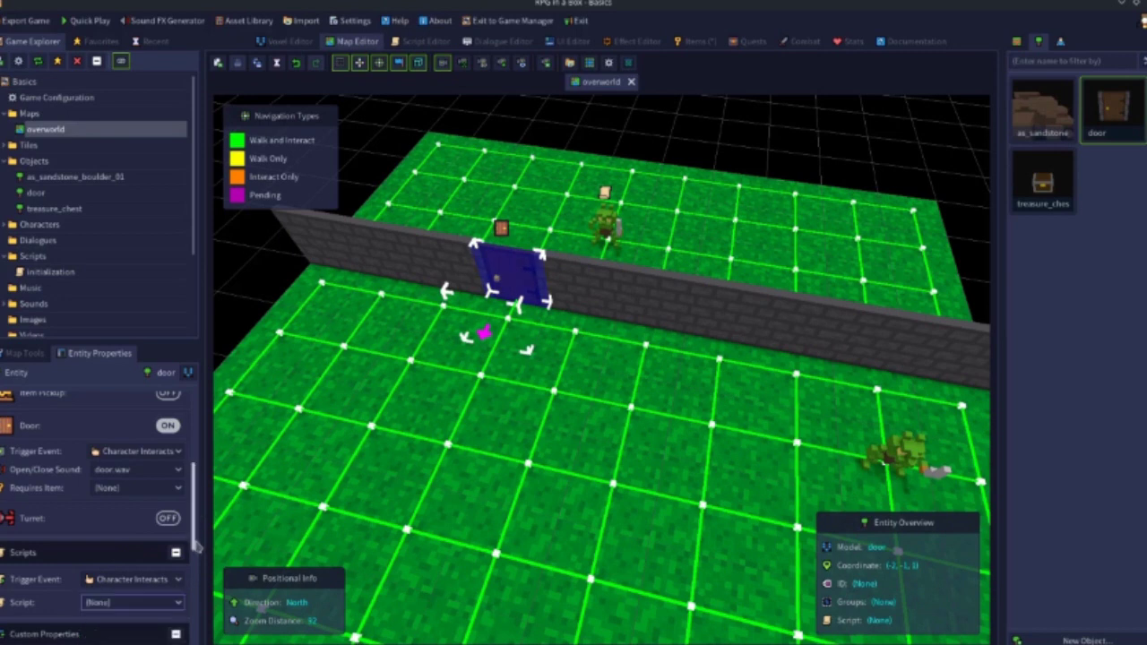
pyautogui.click(136, 613)
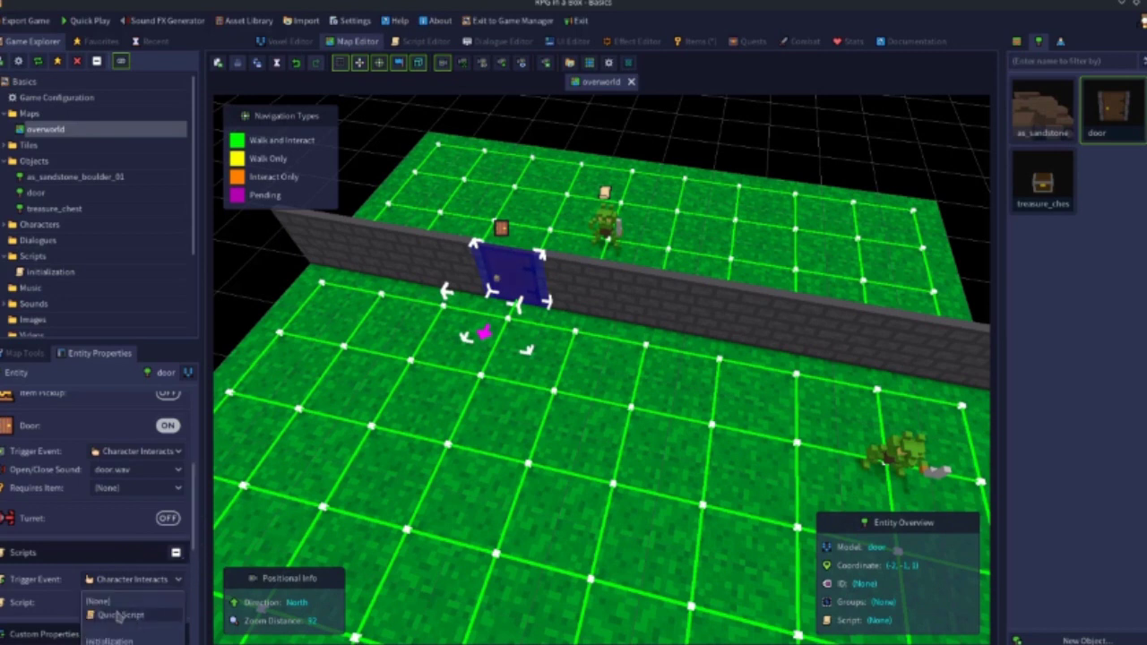
pyautogui.click(126, 621)
pyautogui.moveTo(197, 462); pyautogui.dragTo(195, 509)
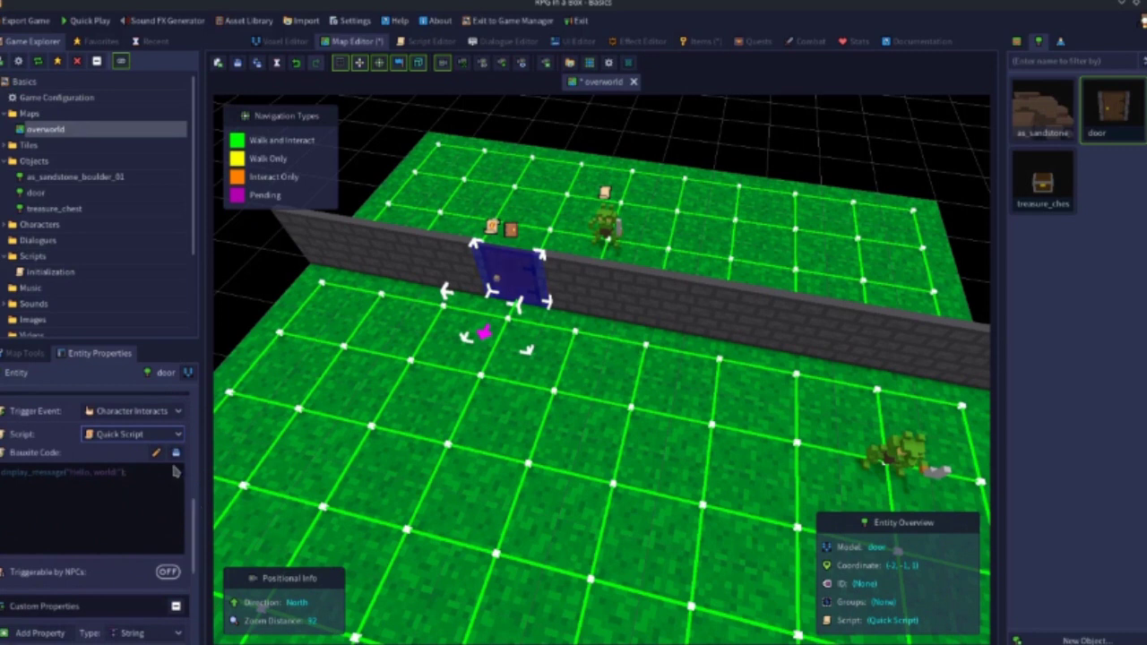
pyautogui.click(124, 435)
pyautogui.click(104, 457)
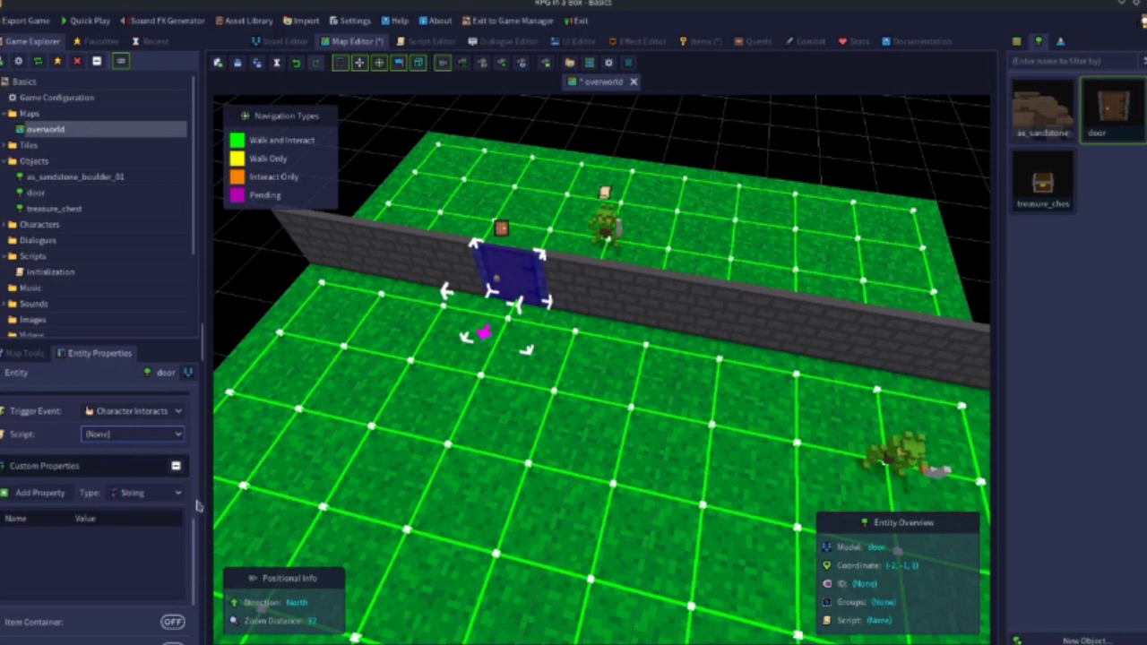
pyautogui.scroll(4, 194, 546)
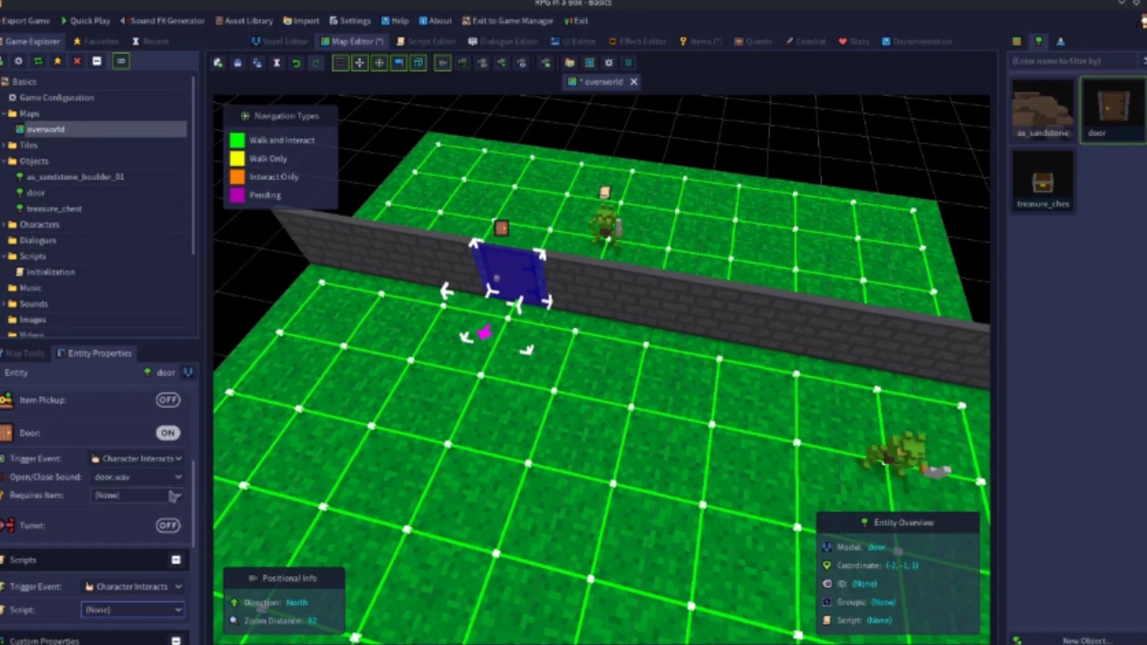
# Step: Review the door's remaining entity properties, save the overworld map, and deselect the door
pyautogui.scroll(-5, 195, 480)
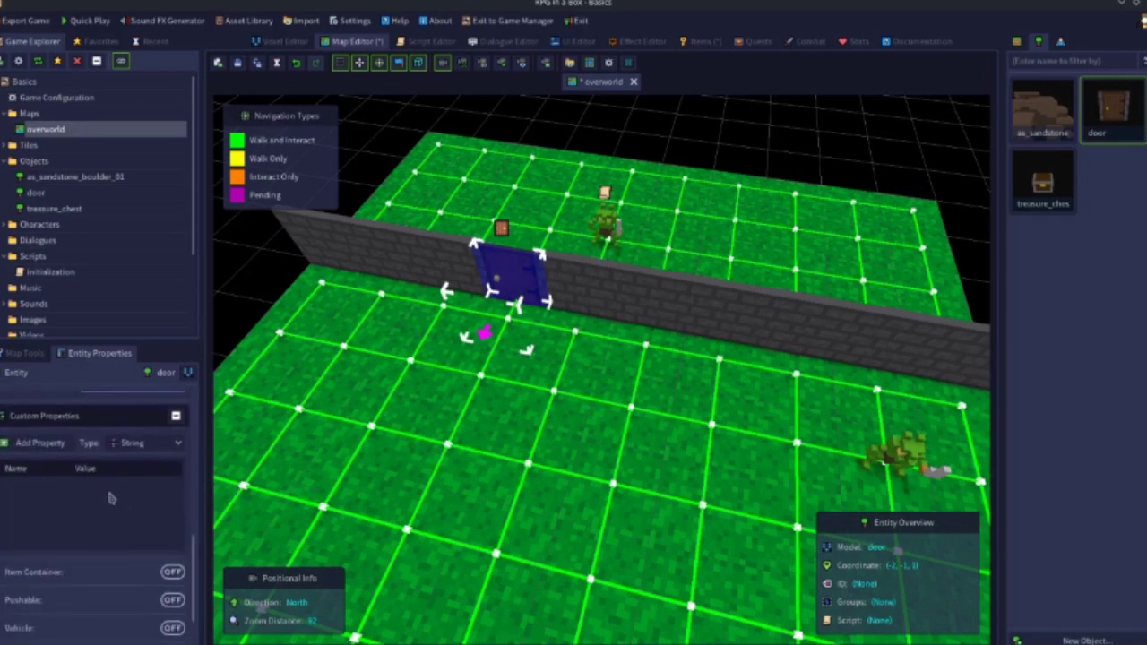
pyautogui.scroll(3, 195, 504)
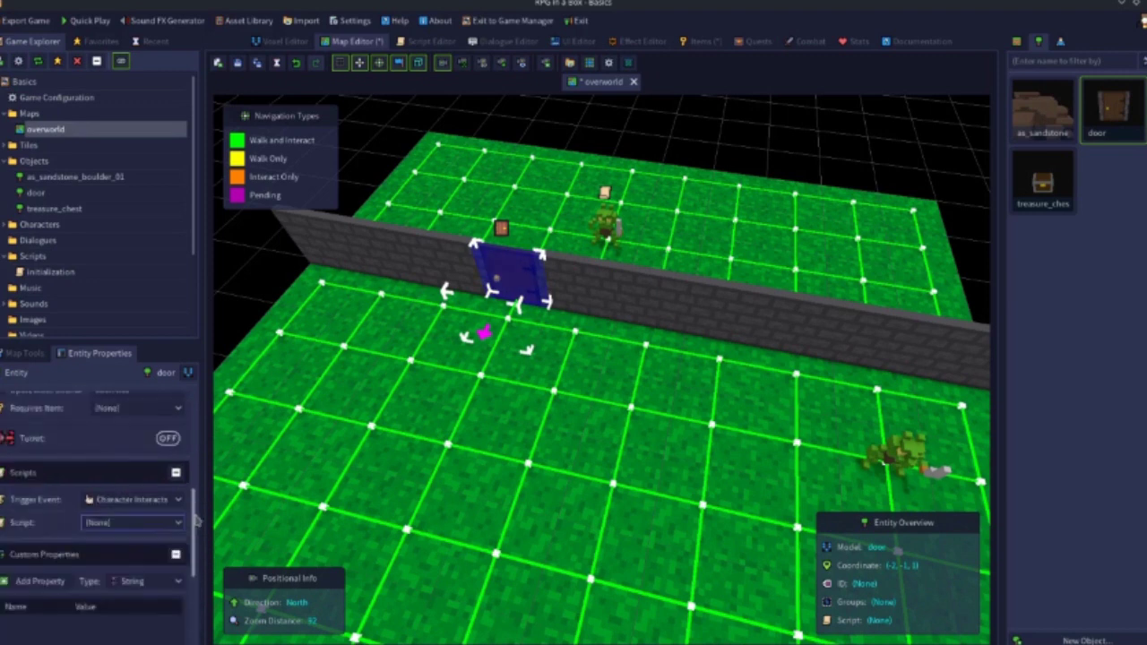
pyautogui.scroll(1, 195, 502)
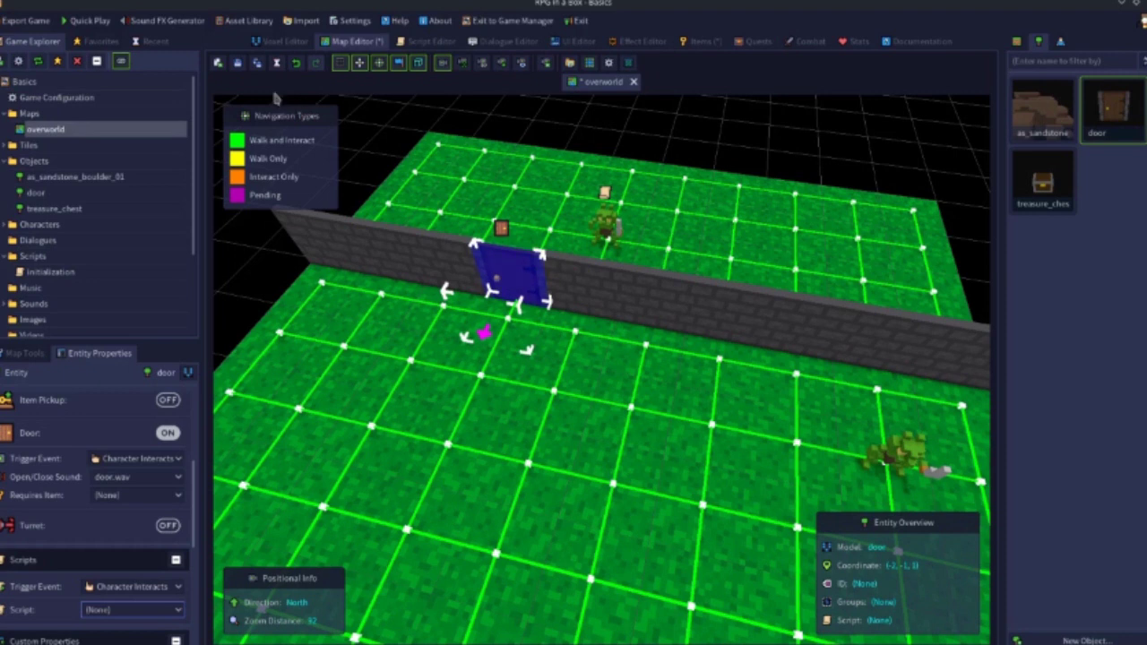
pyautogui.click(238, 63)
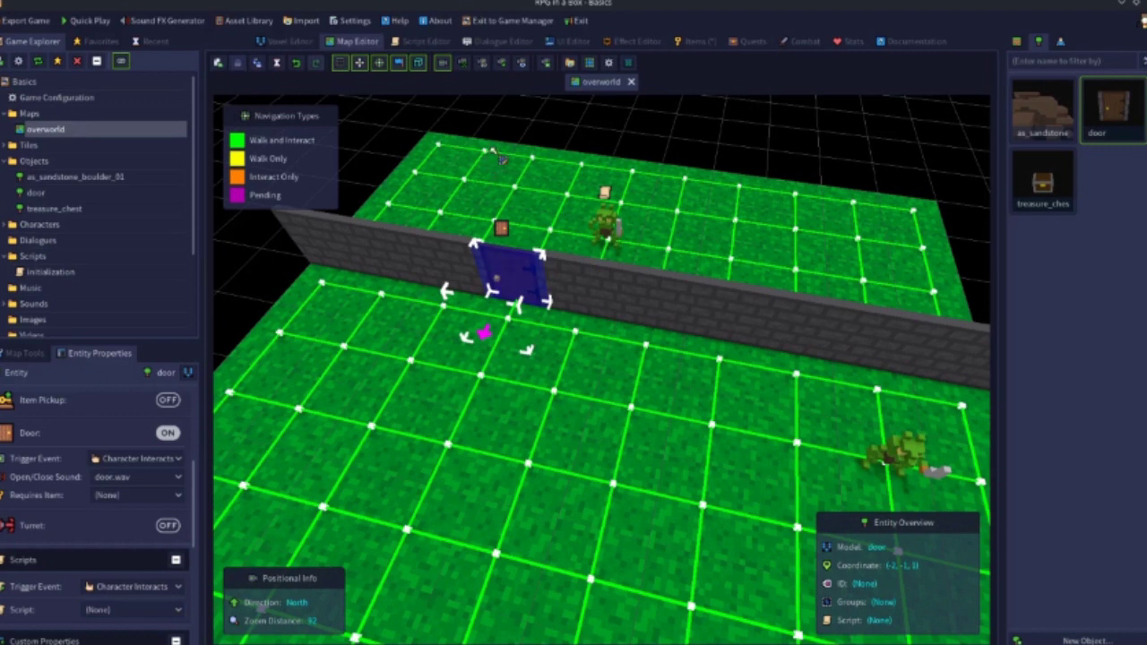
pyautogui.click(526, 144)
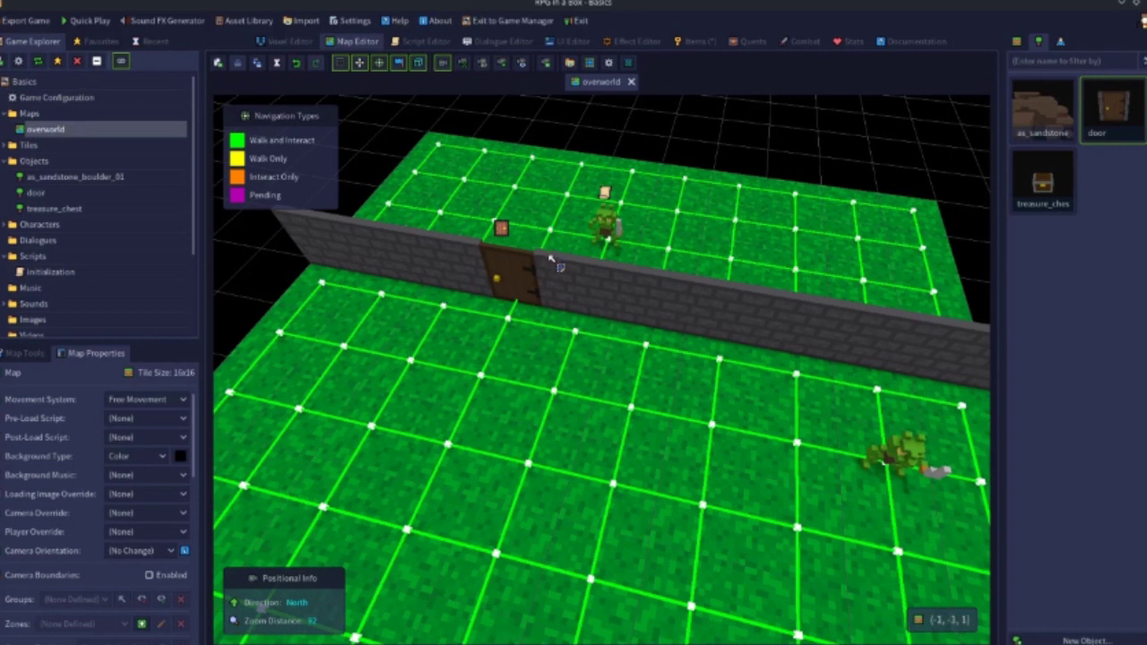
# Step: Open the door object's model, turn its Passable property off, and save the model
pyautogui.doubleClick(1110, 125)
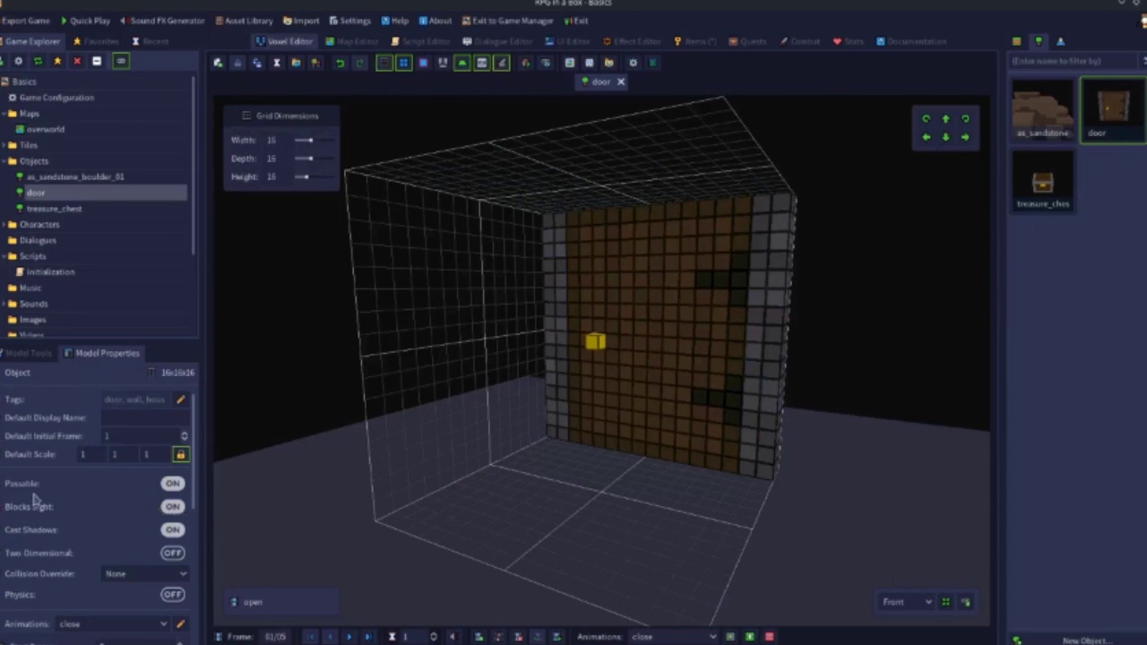
pyautogui.click(172, 484)
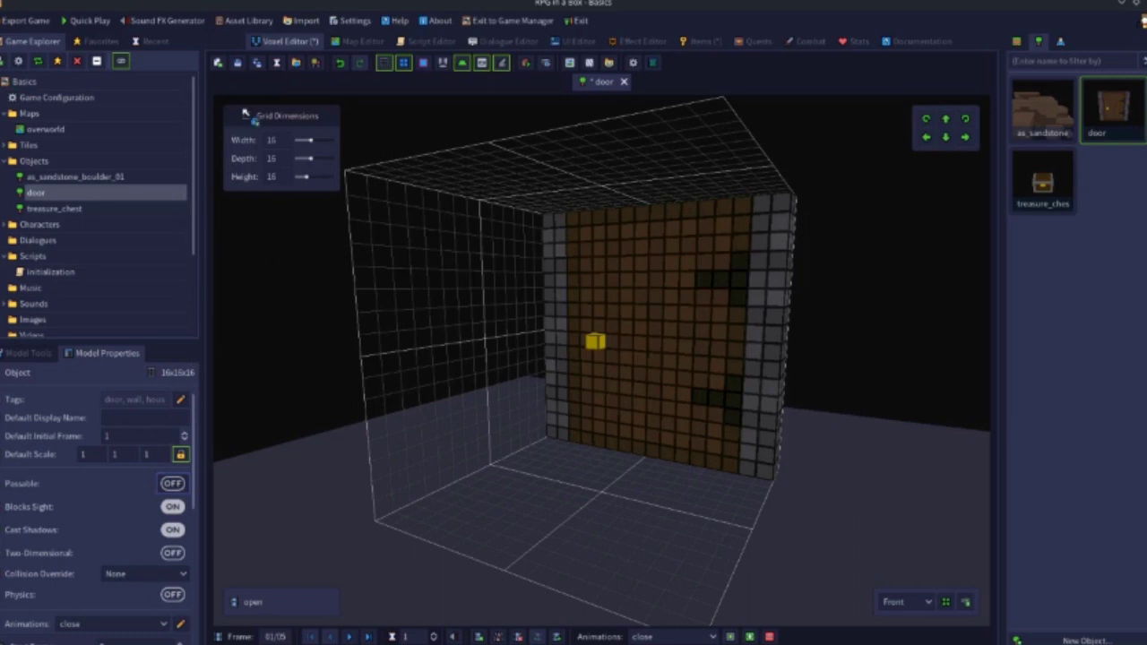
pyautogui.click(237, 62)
# Step: Save the pending item database changes and launch a quick play test of the game
pyautogui.click(99, 21)
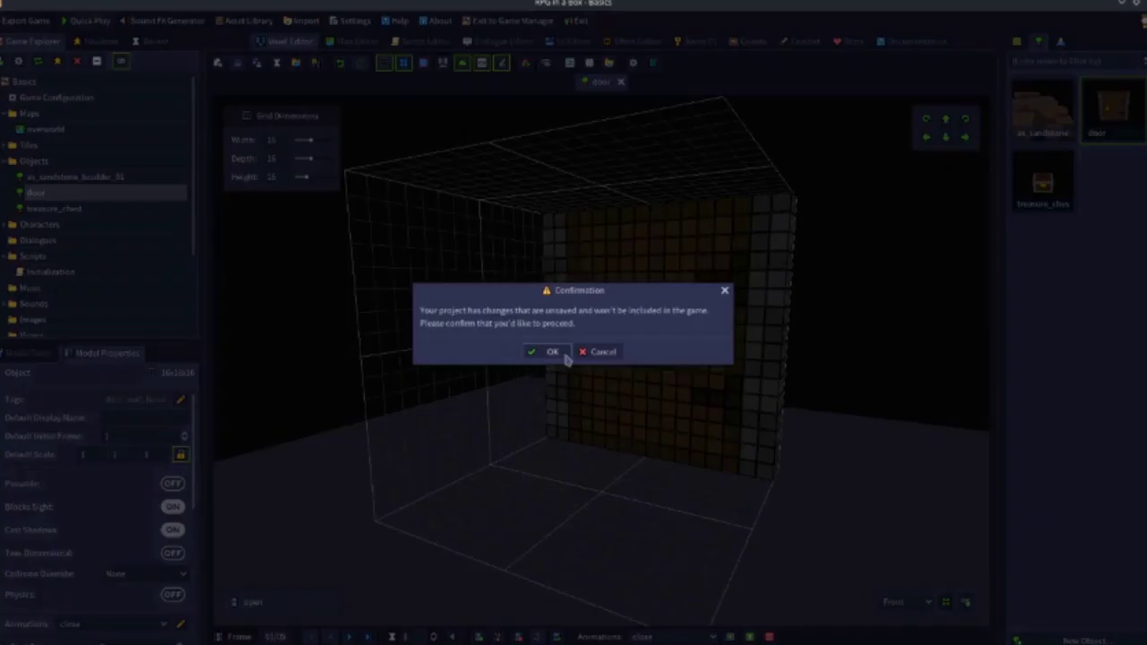
pyautogui.click(601, 353)
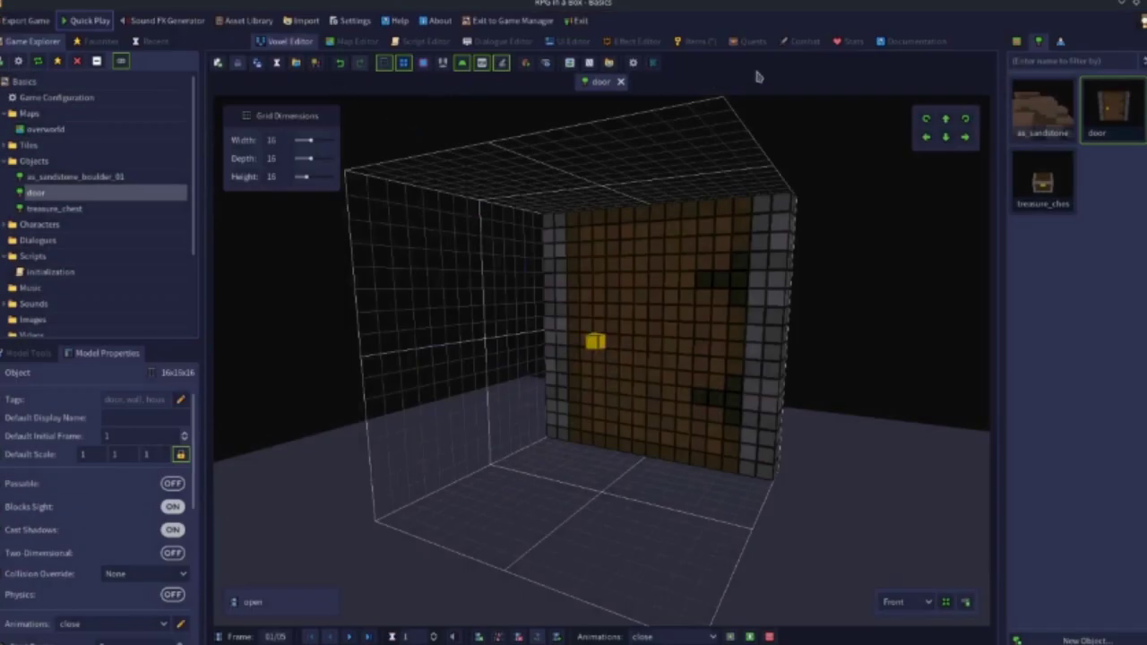
pyautogui.click(698, 41)
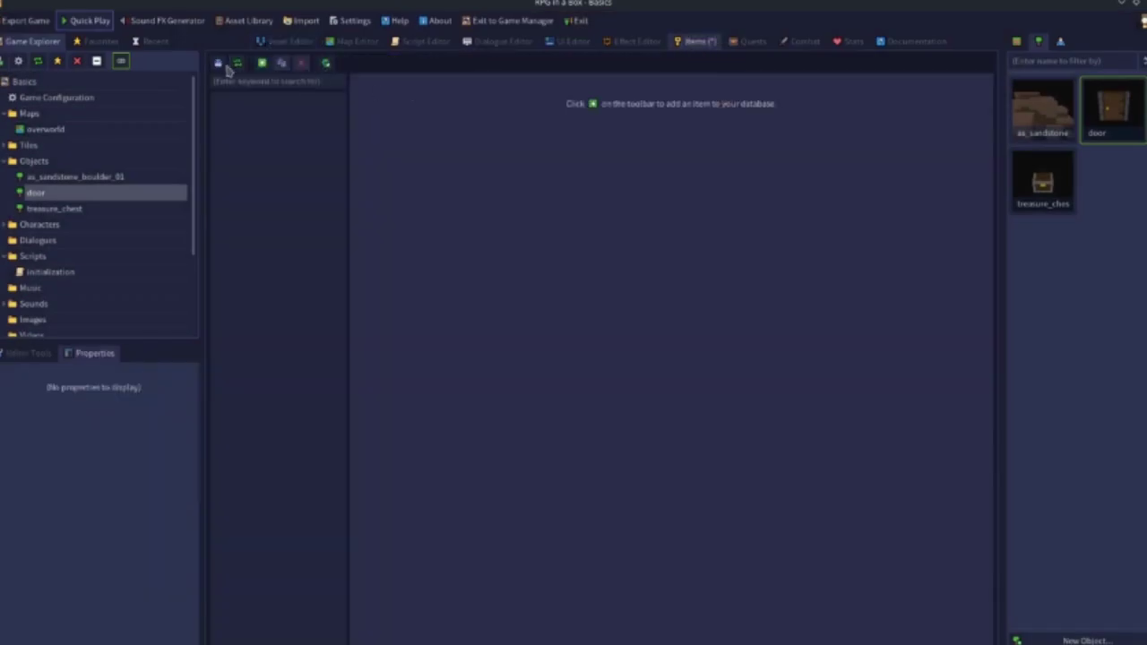
pyautogui.click(90, 20)
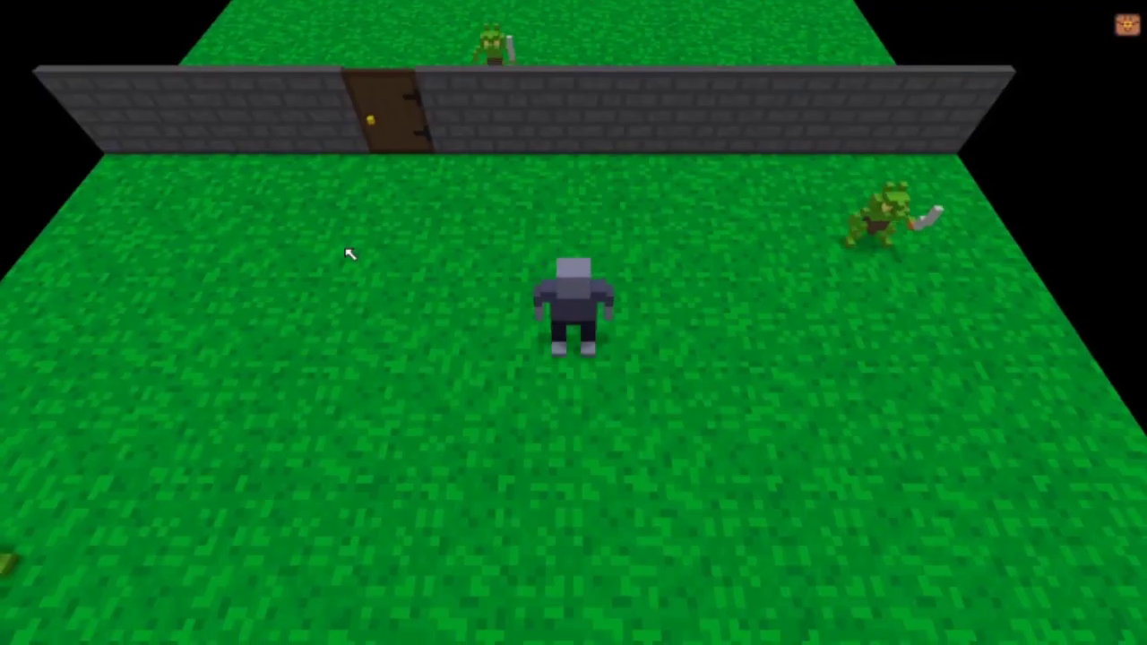
# Step: Walk the player up against the closed door, step back slightly, and interact with the door to open it
pyautogui.press('a')
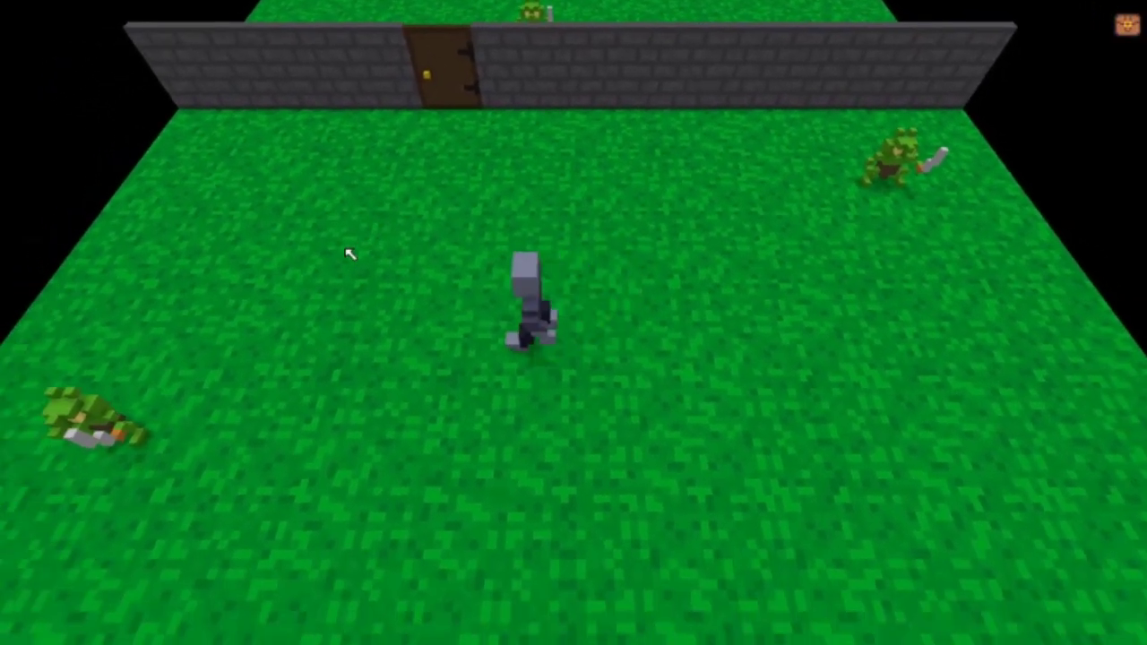
pyautogui.press('w')
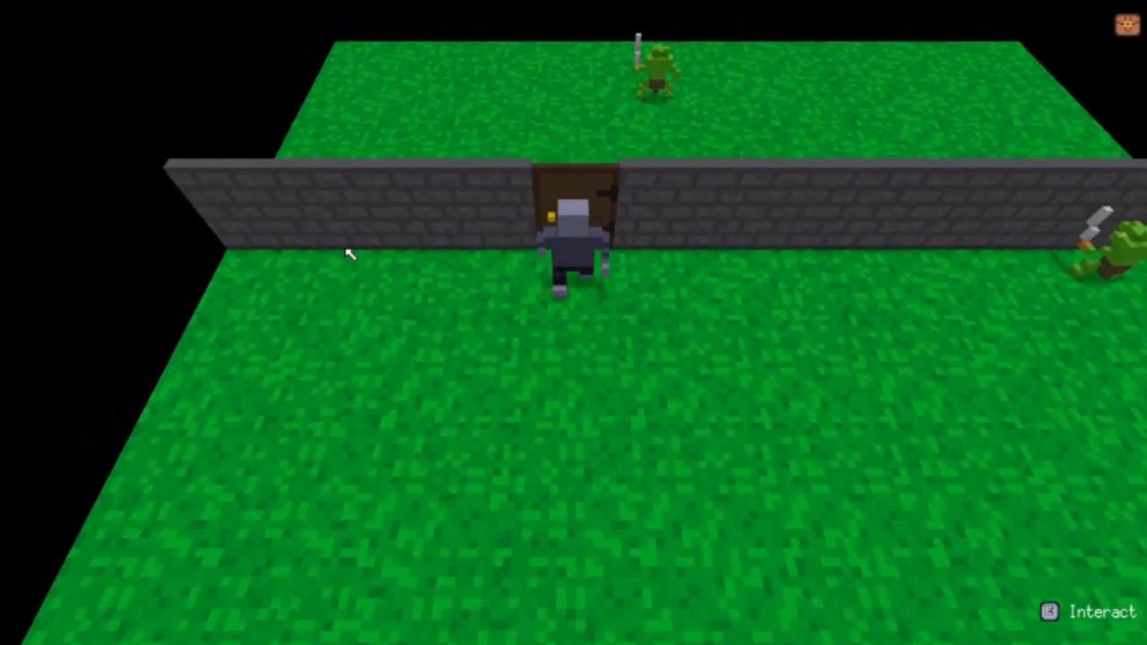
pyautogui.press('w')
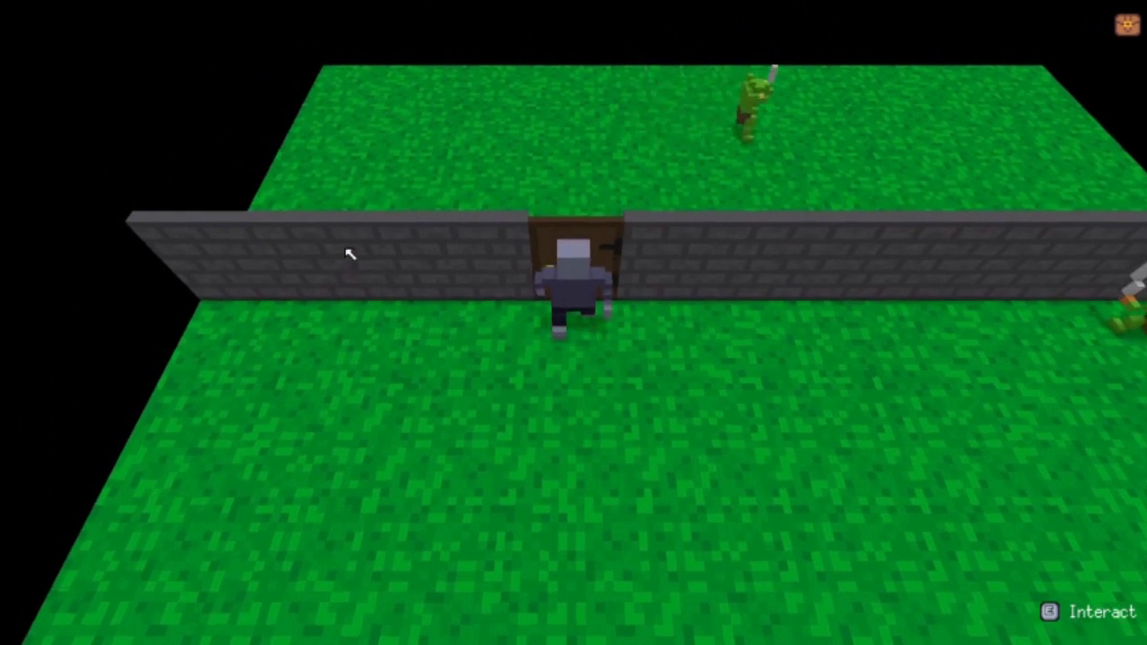
pyautogui.press('s')
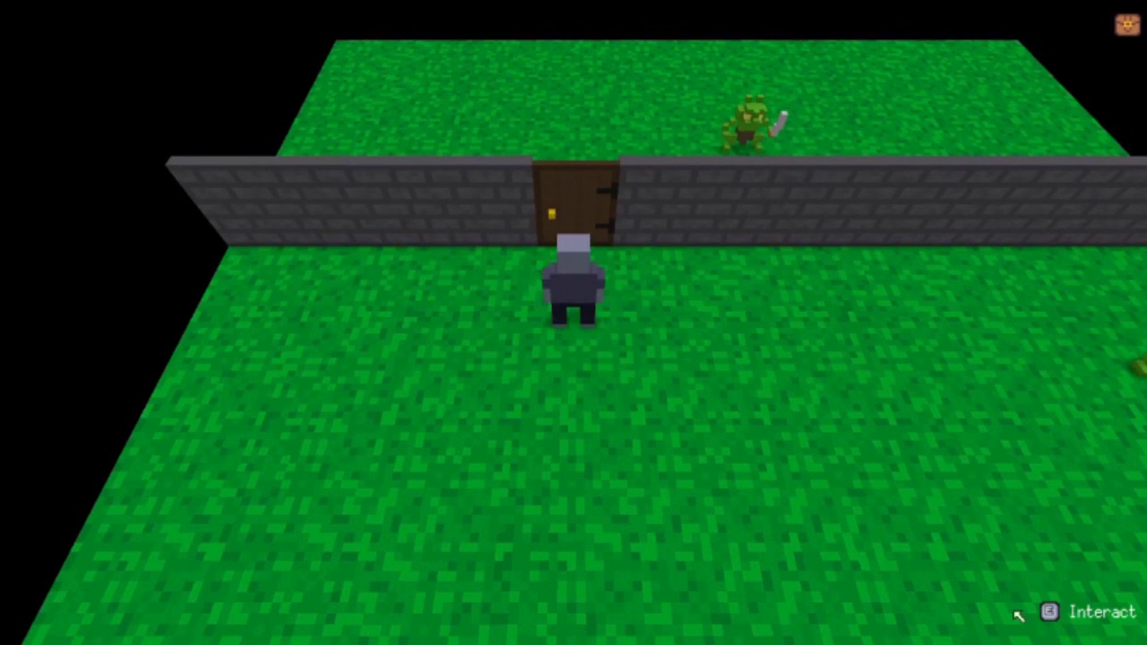
pyautogui.press('e')
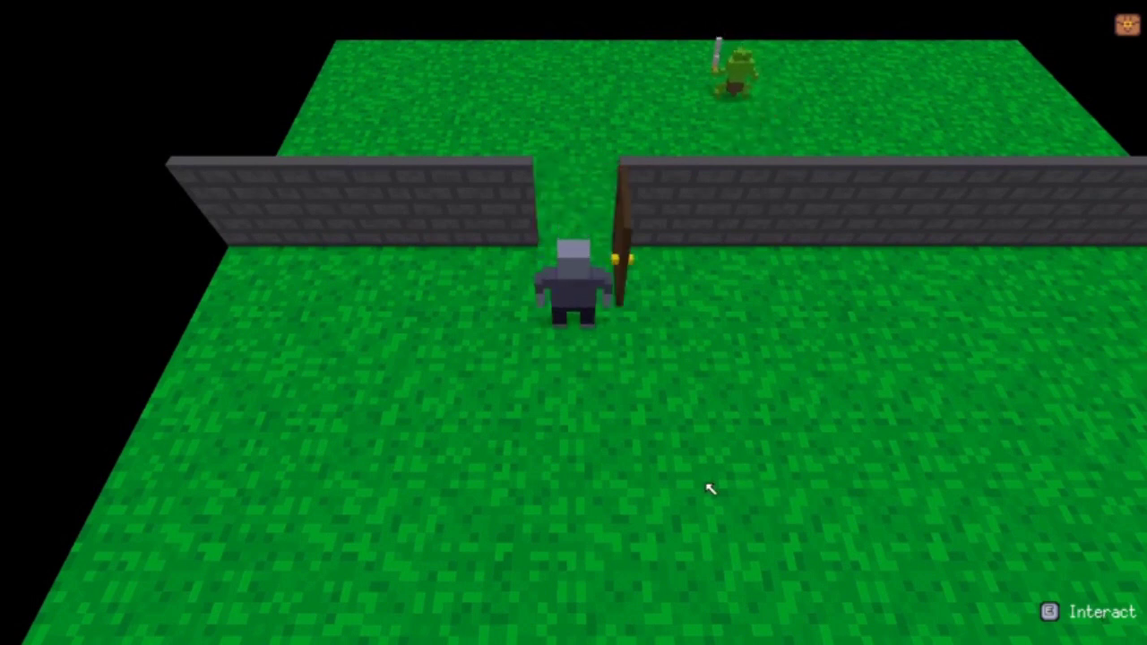
# Step: Toggle the door open and closed several times, walk through the doorway, and close the door from the far side
pyautogui.press('e')
pyautogui.press('e')
pyautogui.press('e')
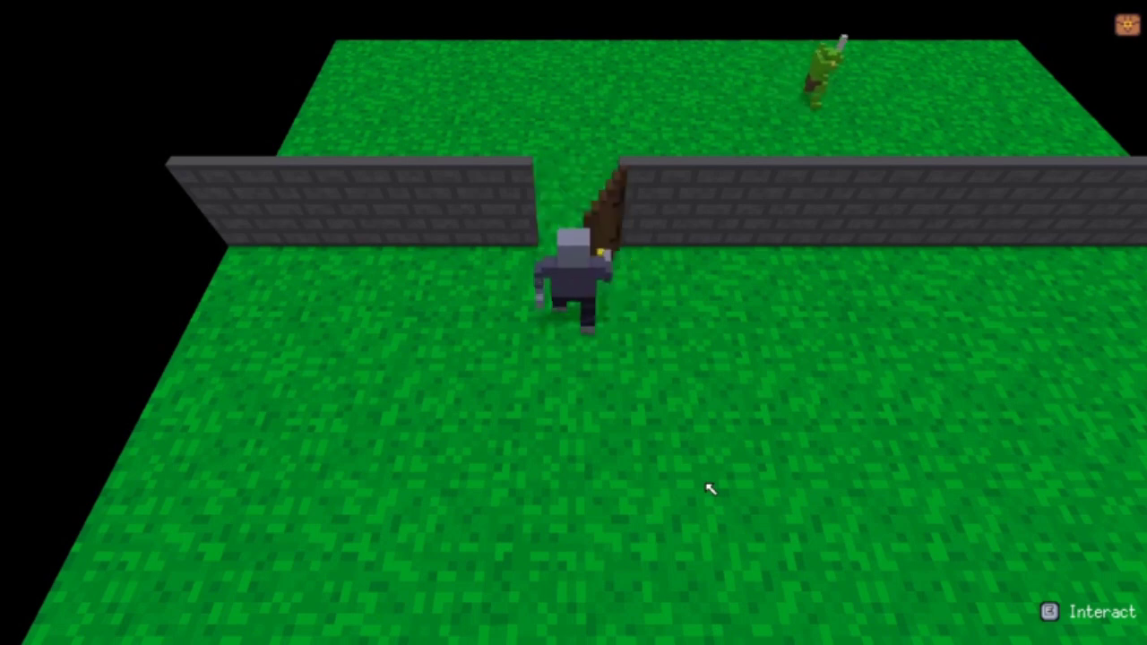
pyautogui.press('e')
pyautogui.press('w')
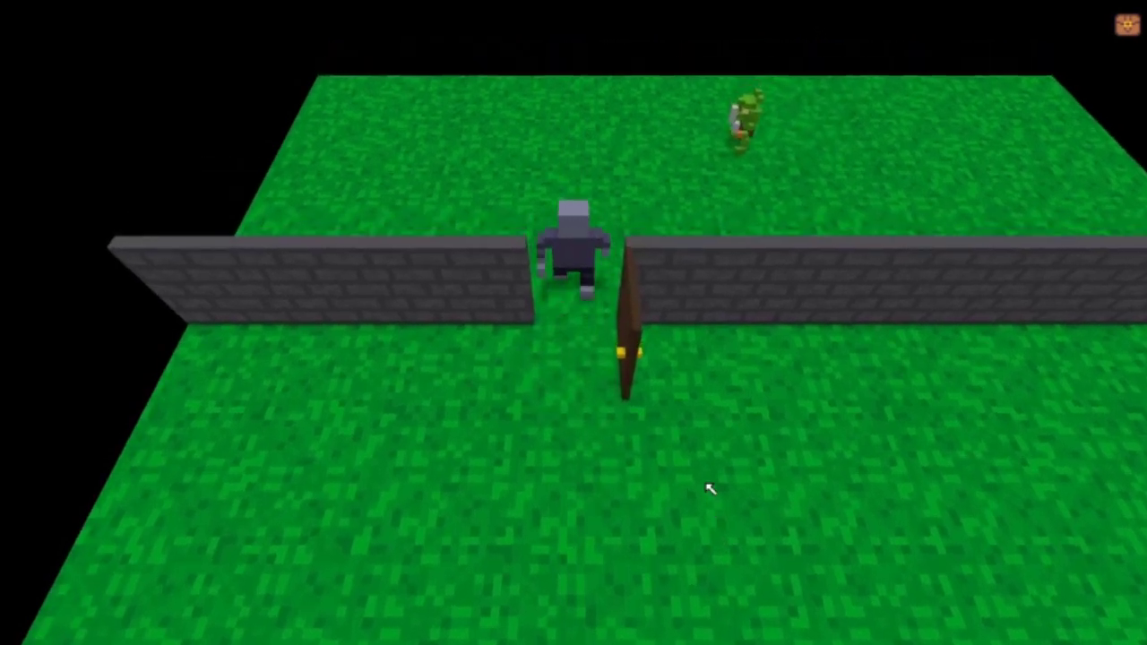
pyautogui.press('s')
pyautogui.press('e')
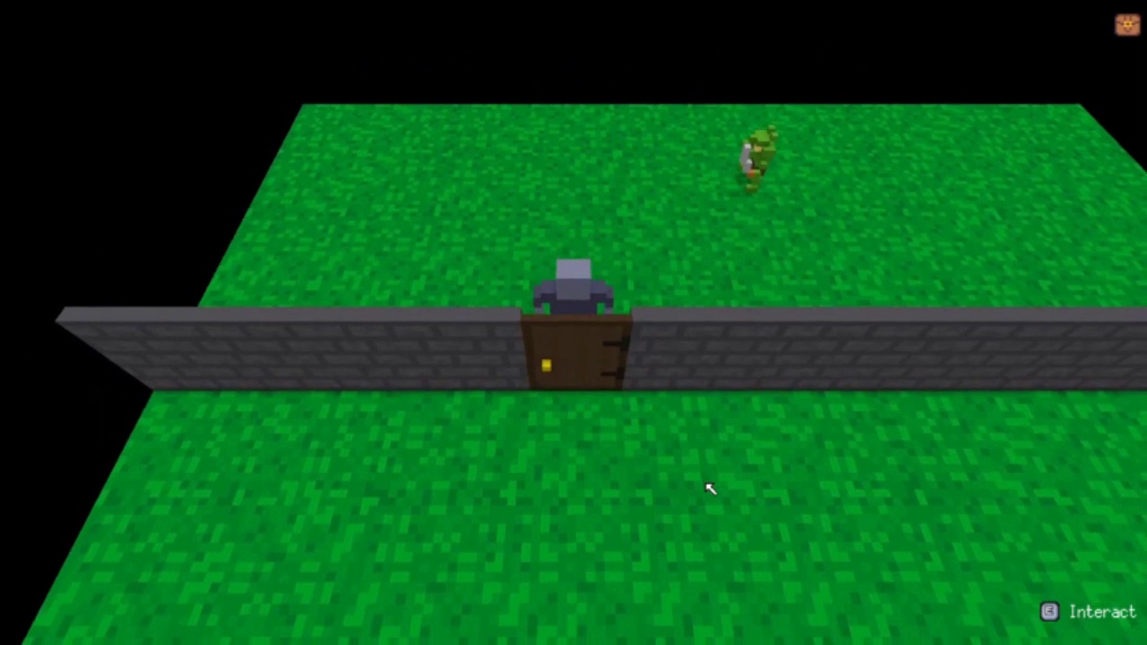
# Step: Bring the player back through the doorway, walk around in front of the wall, and end the play test
pyautogui.press('s')
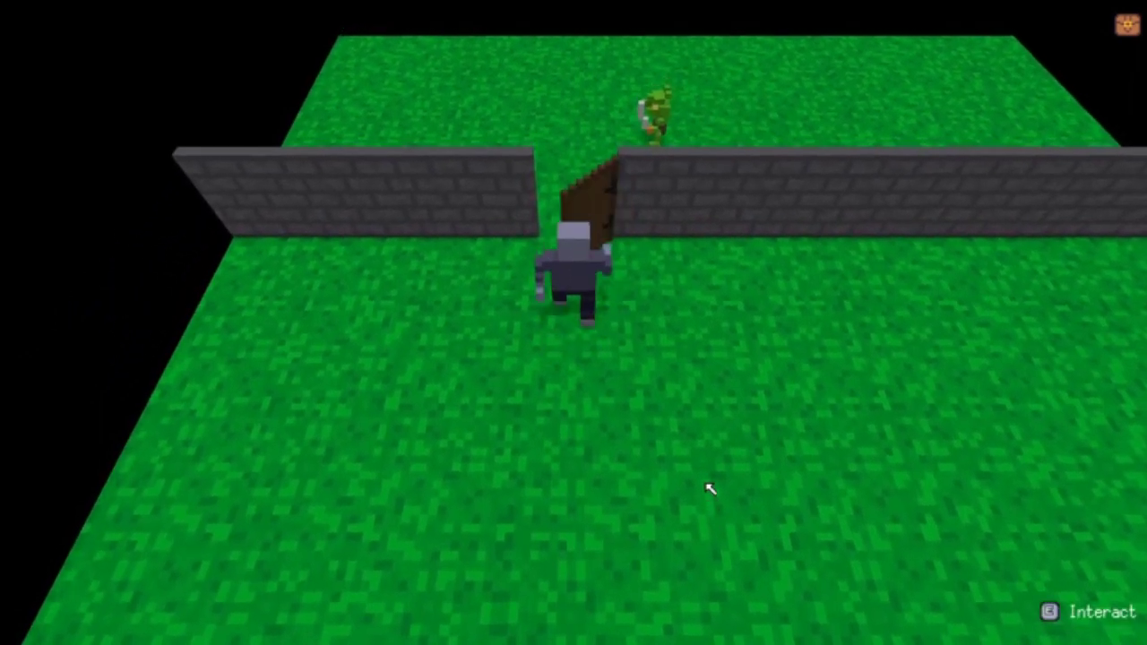
pyautogui.press('s')
pyautogui.press('d')
pyautogui.press('w')
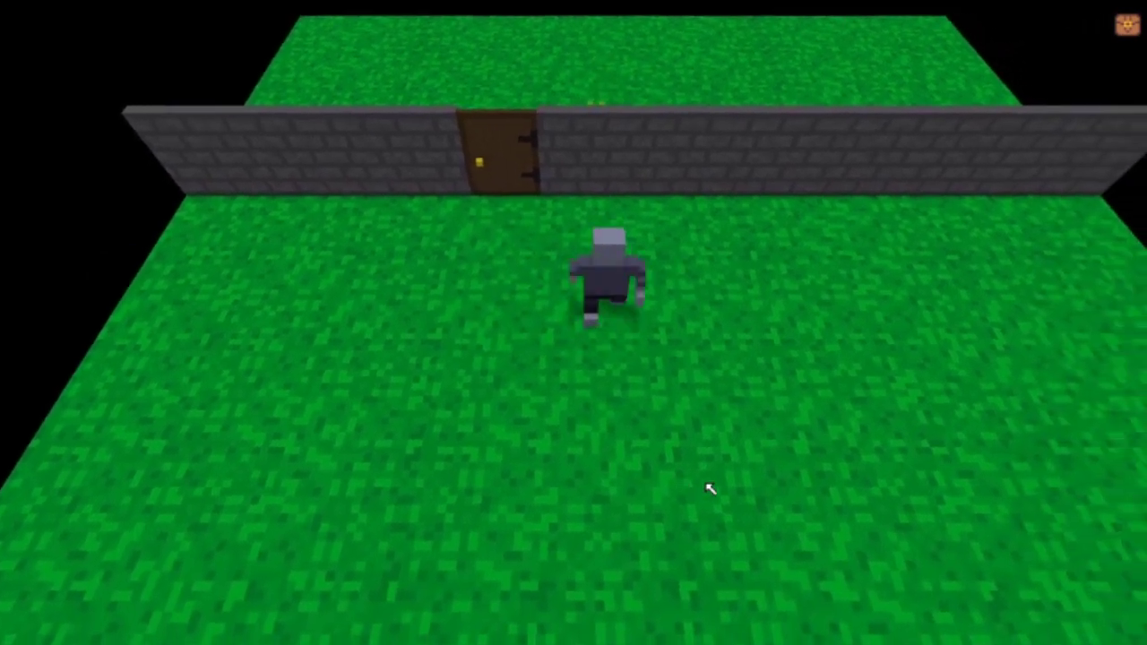
pyautogui.press('a')
pyautogui.press('d')
pyautogui.scroll(-2, 710, 488)
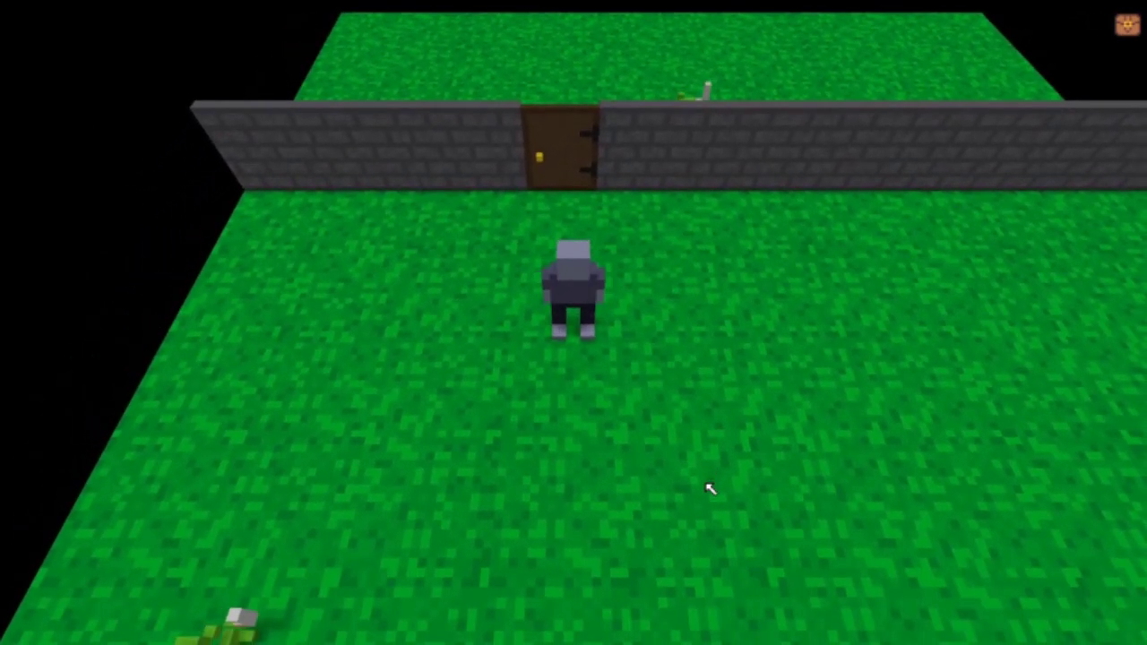
pyautogui.press('Escape')
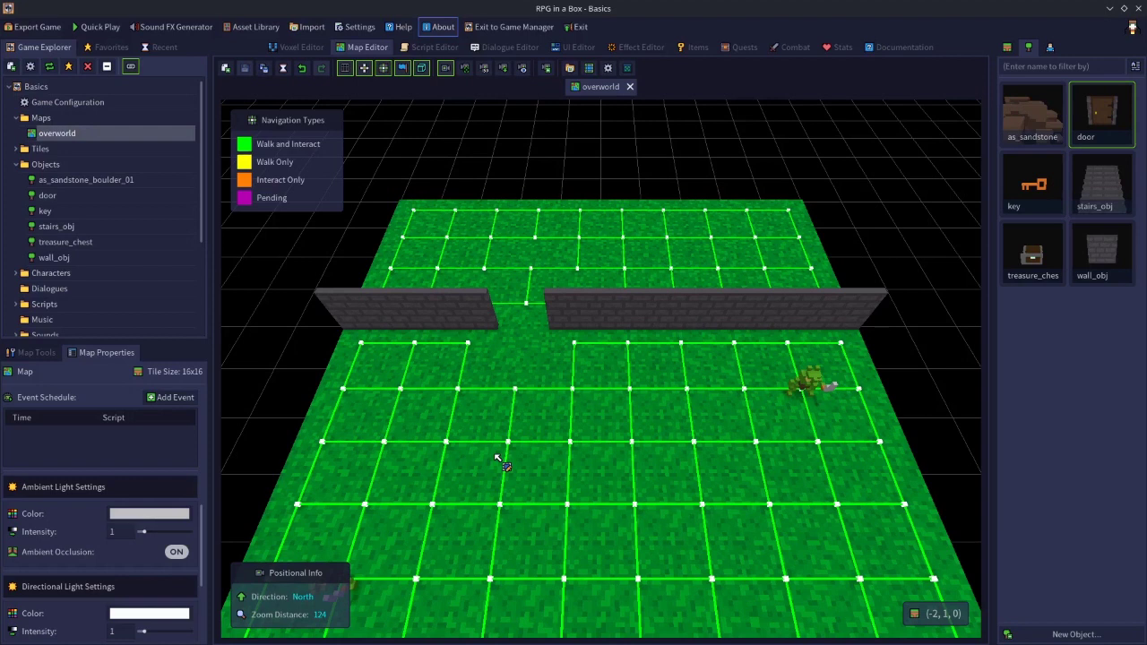
# Step: Open the door object's model and rename its close animation to swing_close
pyautogui.doubleClick(1091, 125)
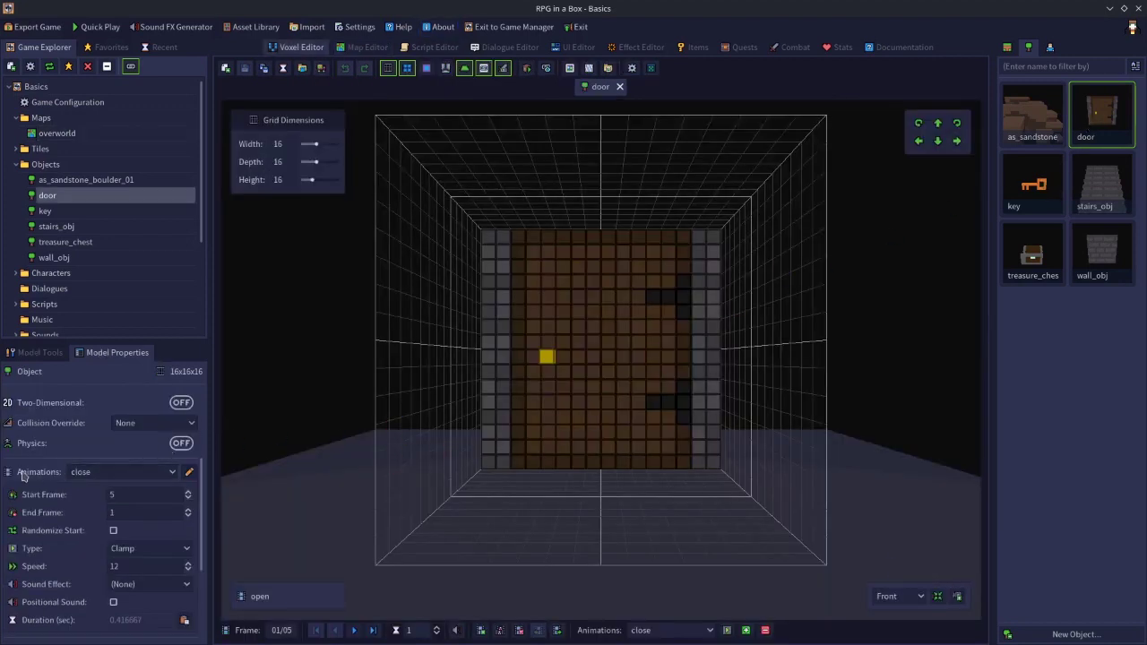
pyautogui.click(188, 472)
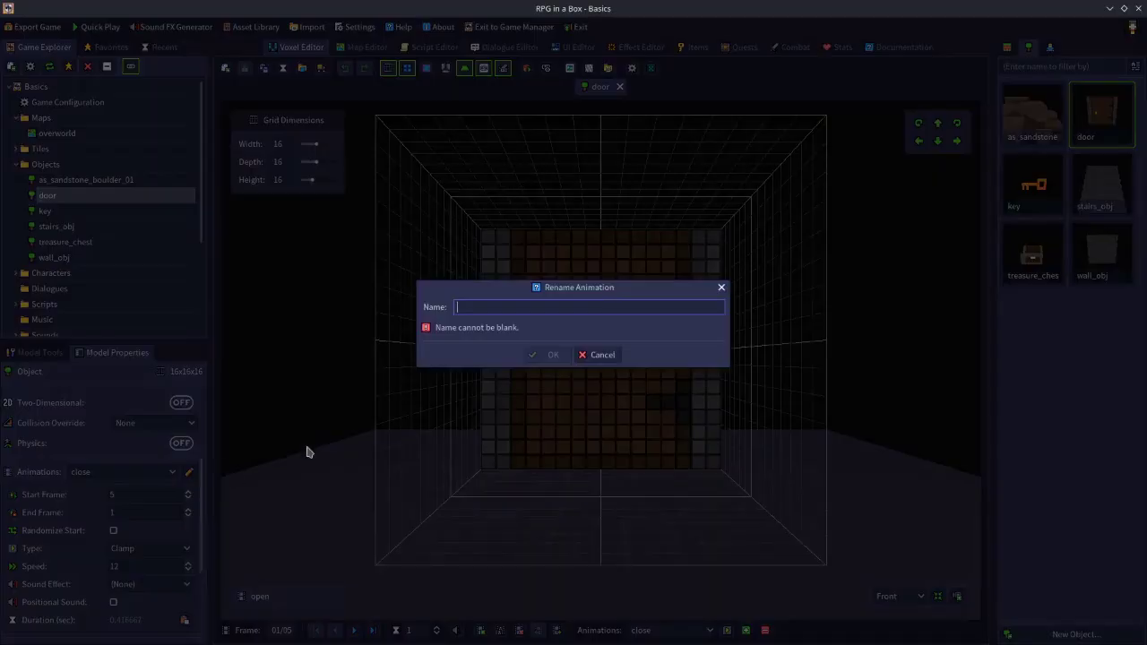
pyautogui.write('swing_clos')
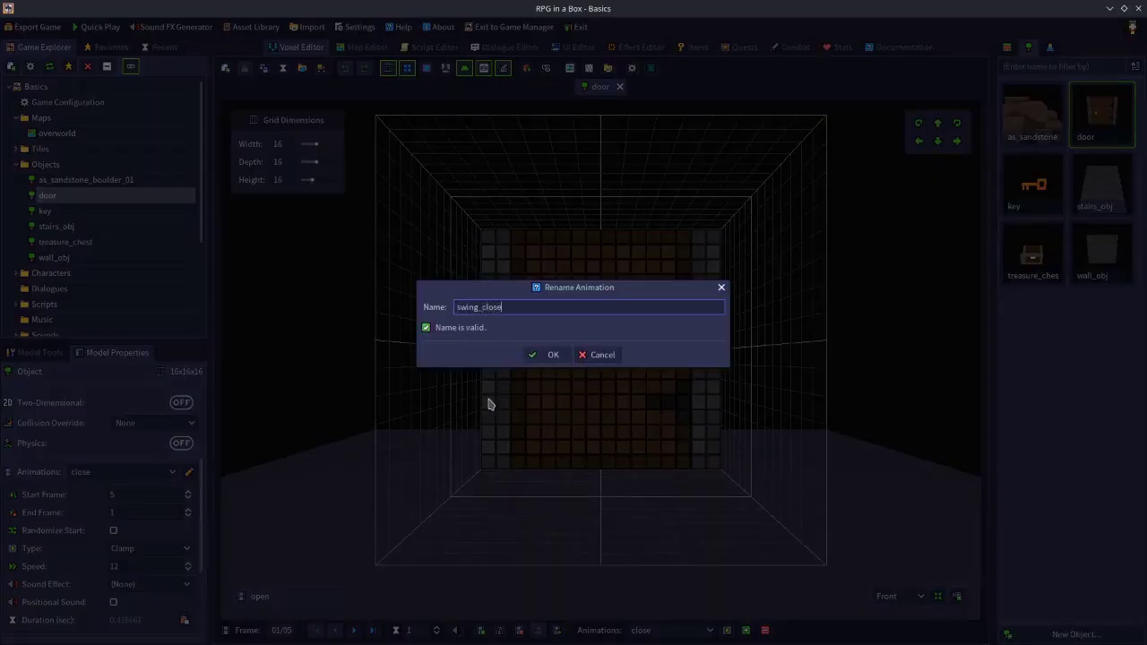
pyautogui.write('e')
pyautogui.press('Return')
# Step: Rename the door model's open animation to swing_open and check the names in the animation list
pyautogui.click(150, 472)
pyautogui.click(99, 490)
pyautogui.click(188, 472)
pyautogui.write('swing_open')
pyautogui.press('Return')
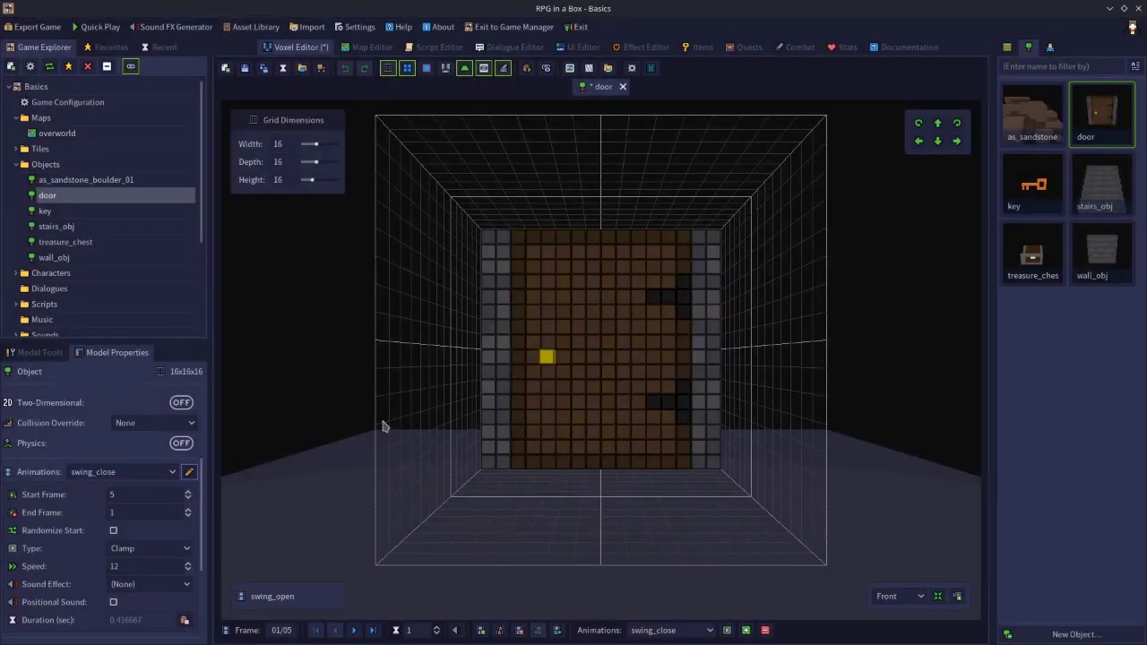
pyautogui.click(125, 472)
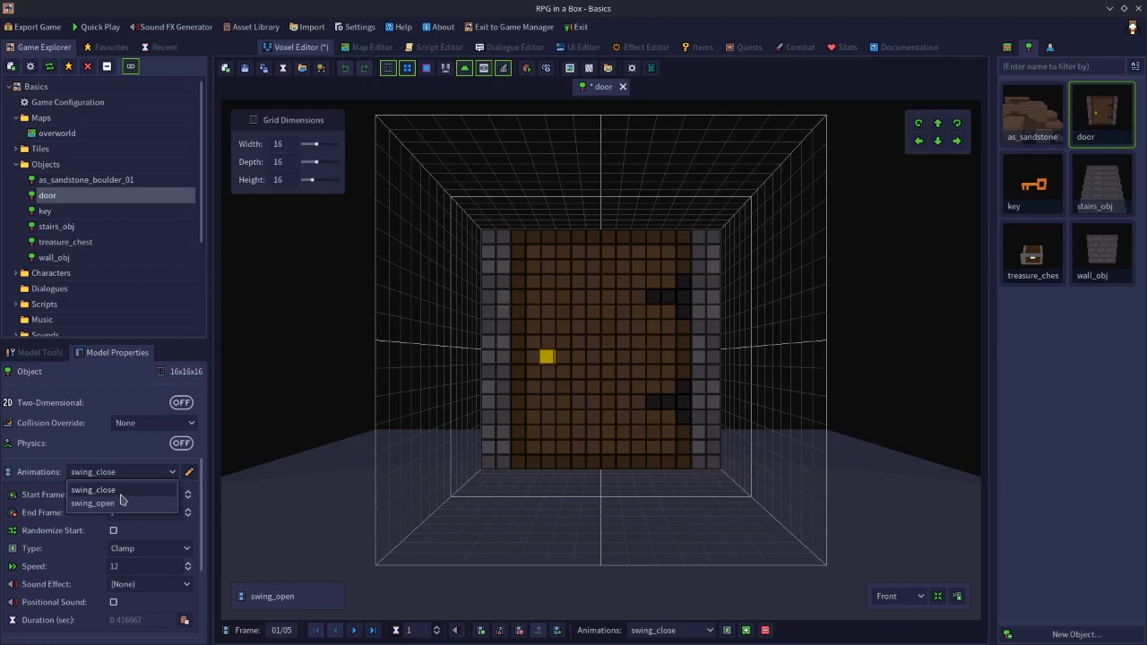
pyautogui.press('Escape')
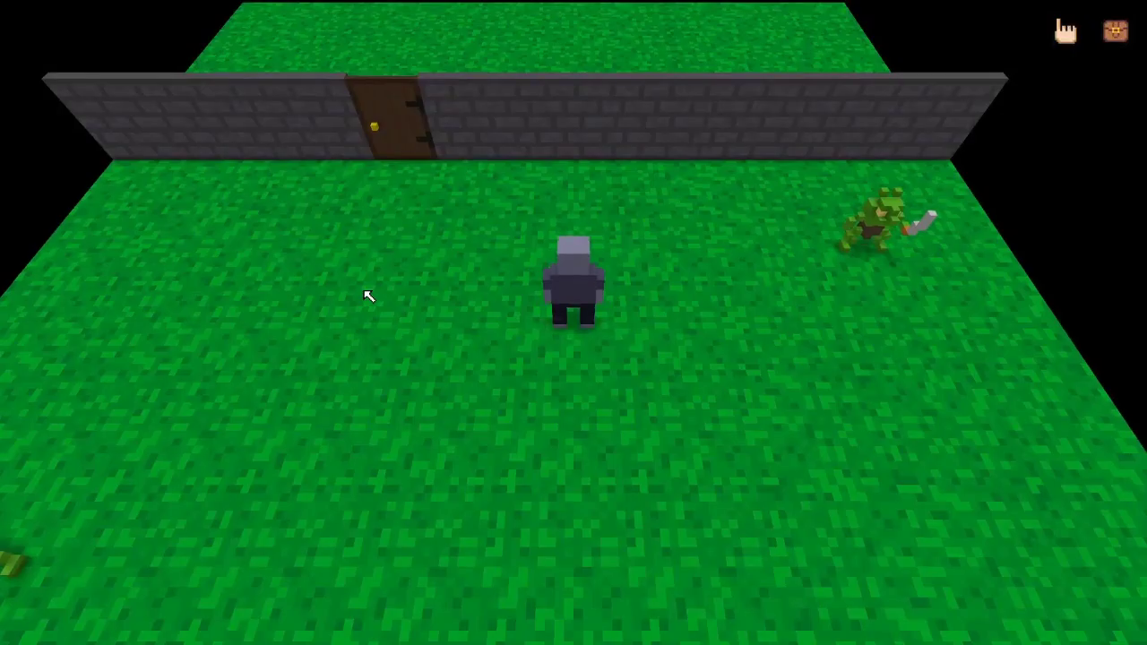
# Step: Play test the door with the renamed animations by approaching it, interacting, and walking through the doorway and back
pyautogui.press('w')
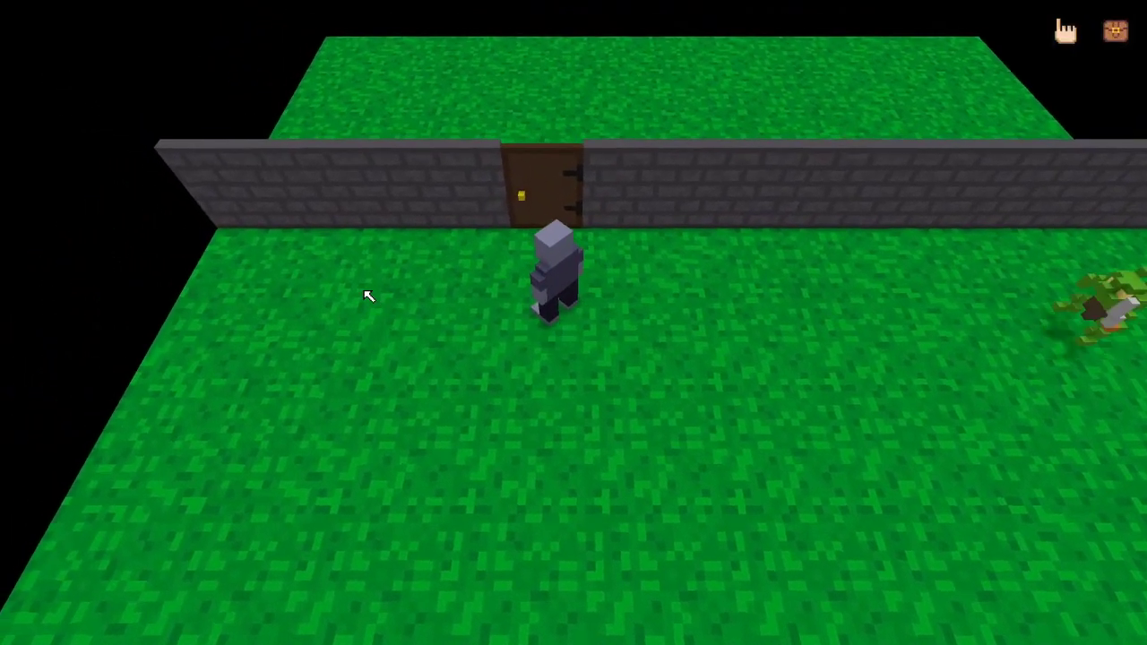
pyautogui.press('s')
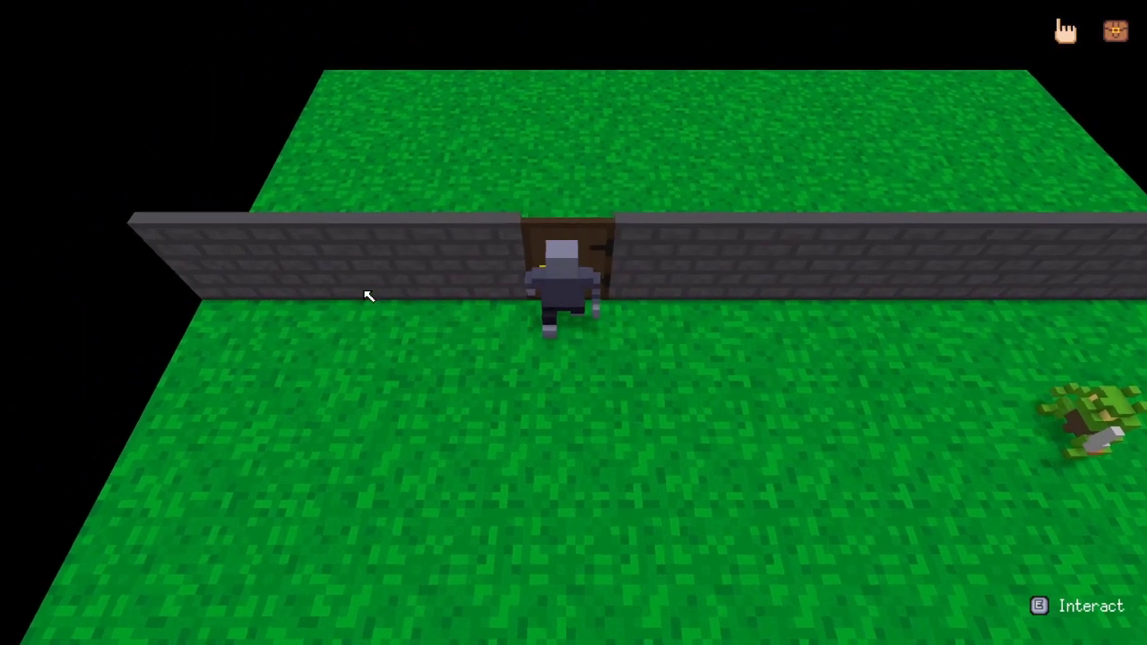
pyautogui.press('w')
pyautogui.press('s')
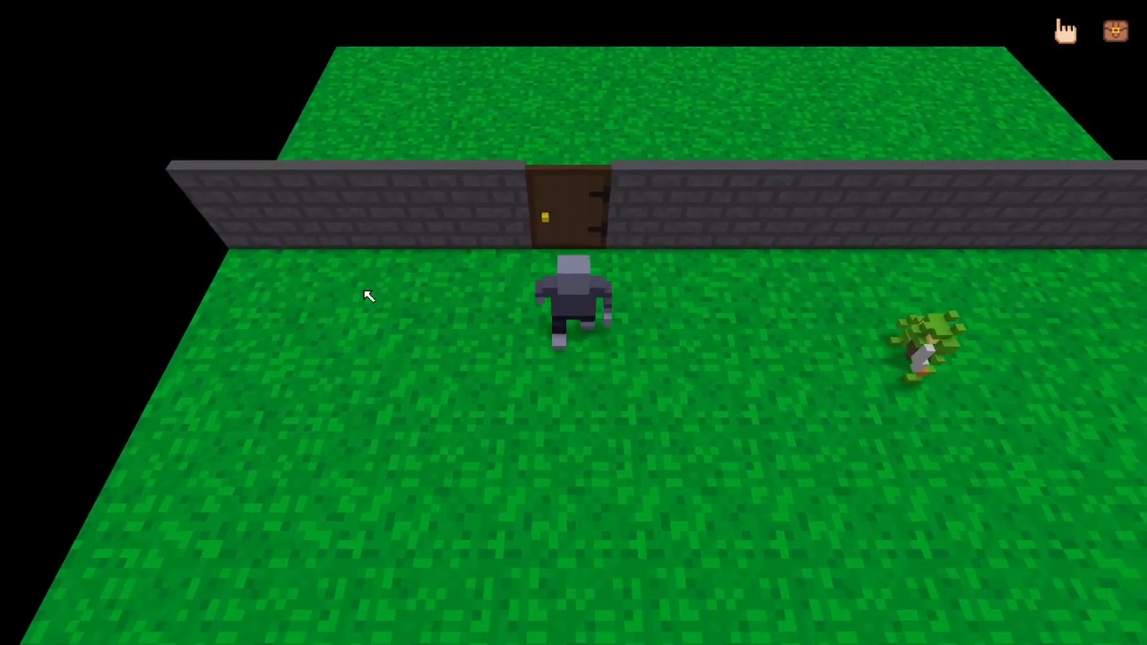
pyautogui.press('w')
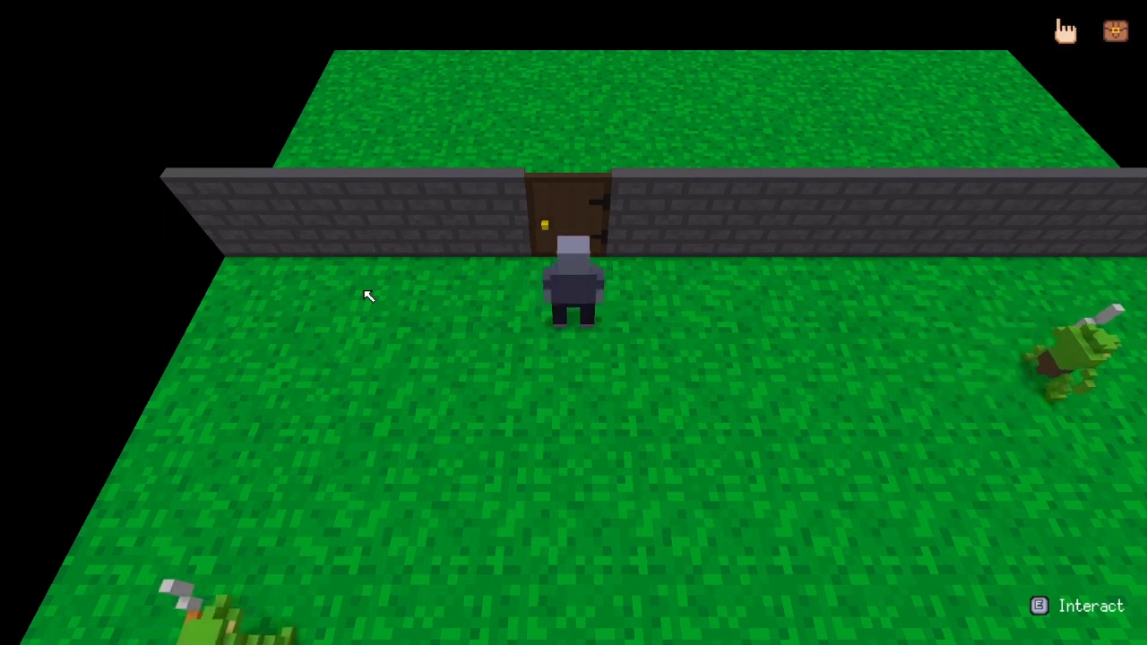
pyautogui.press('w')
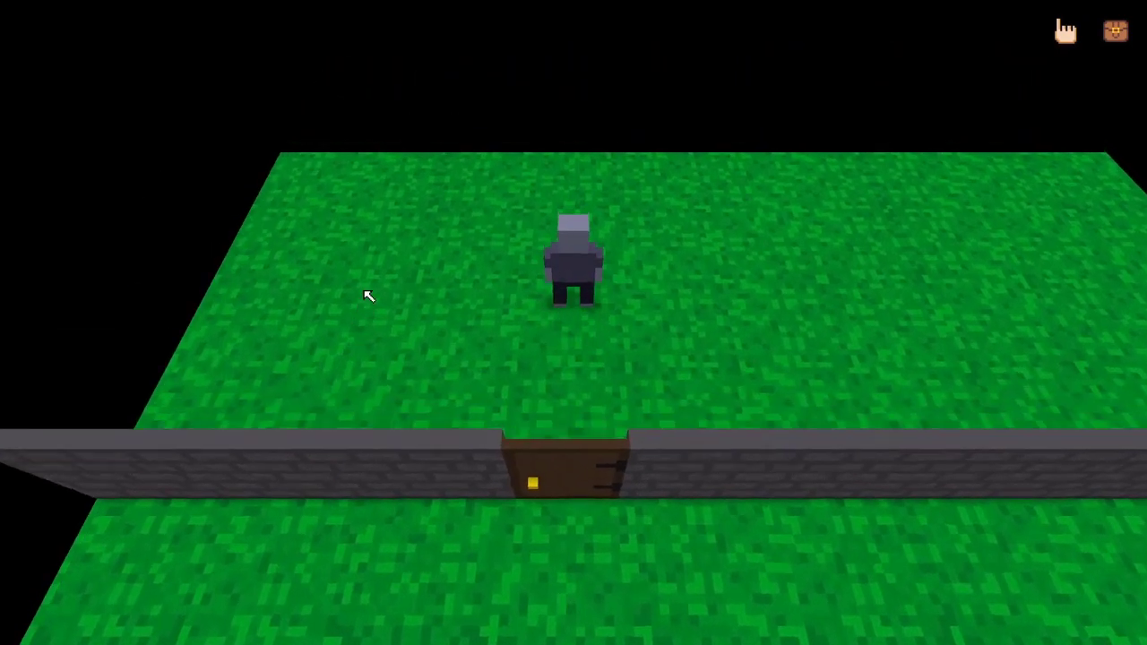
pyautogui.press('s')
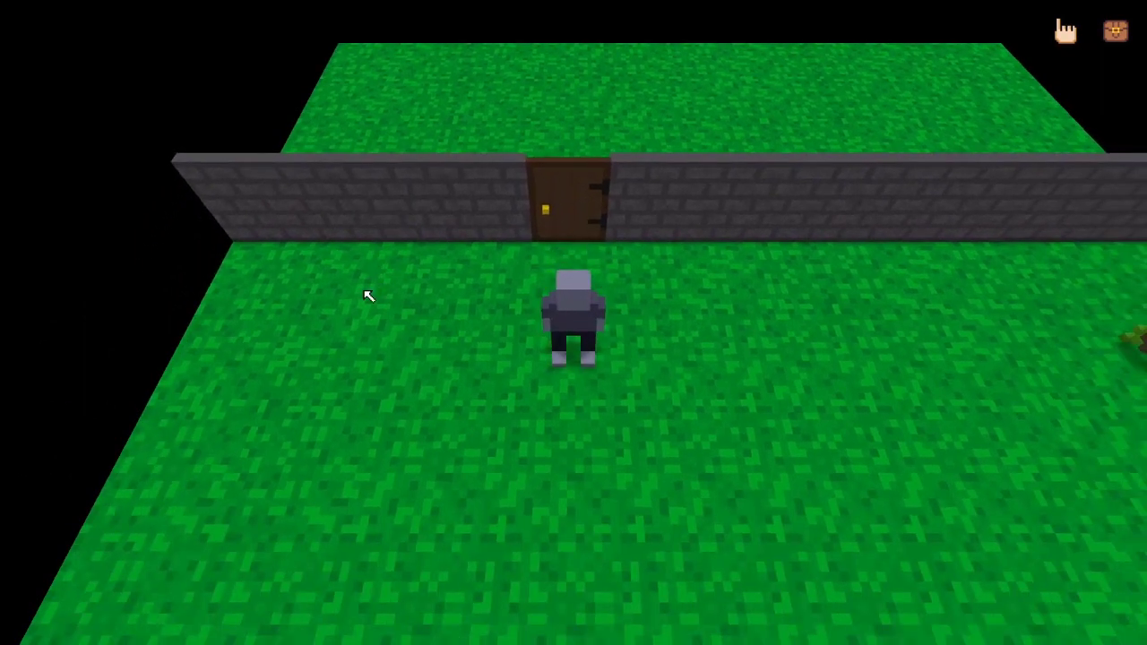
# Step: Walk the player back and forth through the doorway to test the door's collision and interaction, and end the play test
pyautogui.press('w')
pyautogui.press('w')
pyautogui.press('s')
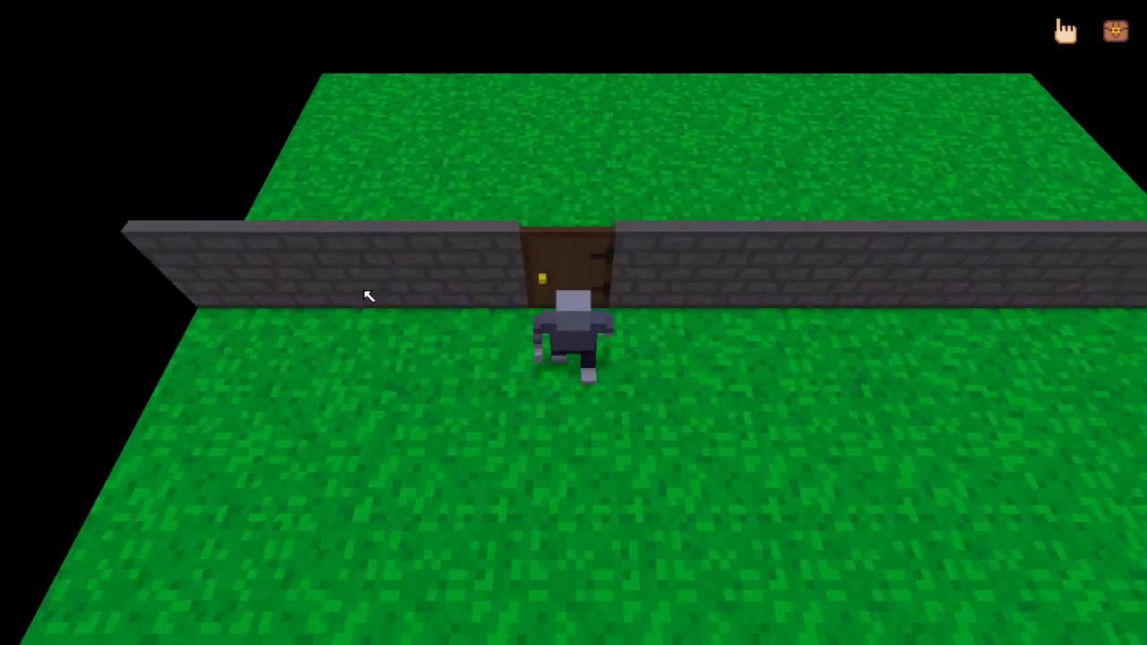
pyautogui.press('w')
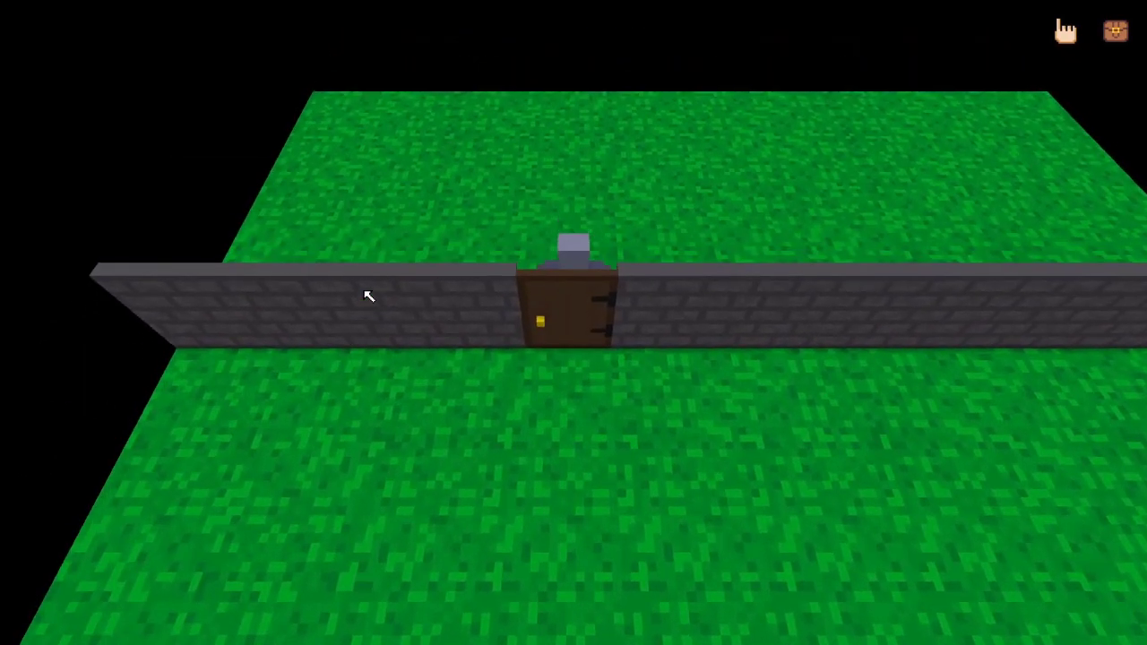
pyautogui.press('s')
pyautogui.press('w')
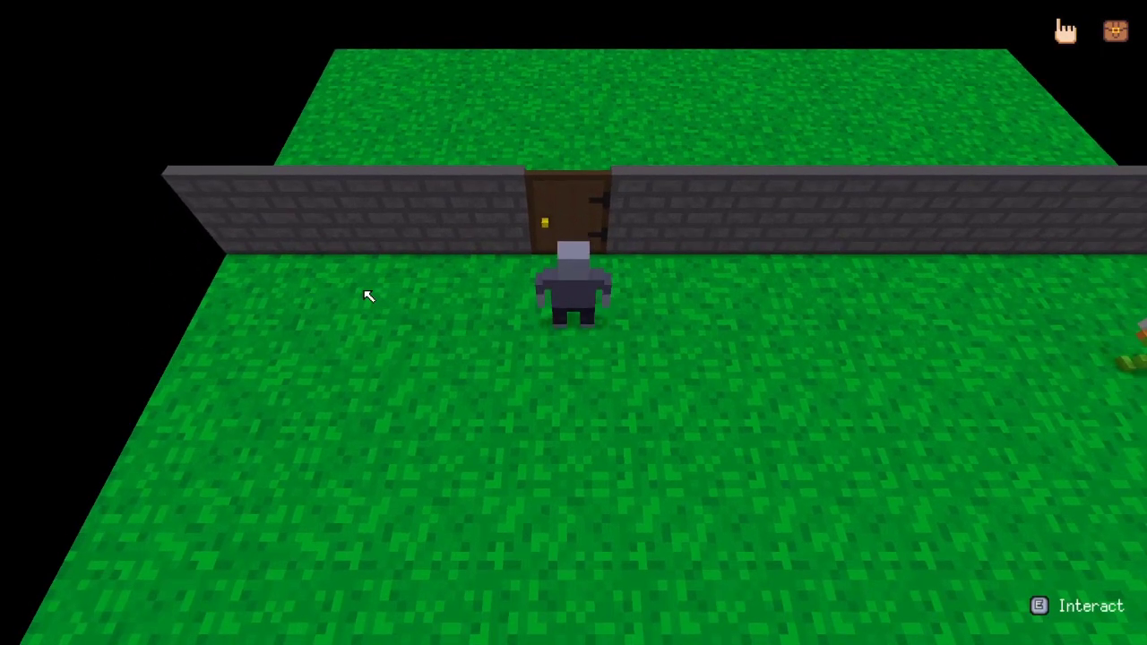
pyautogui.press('w')
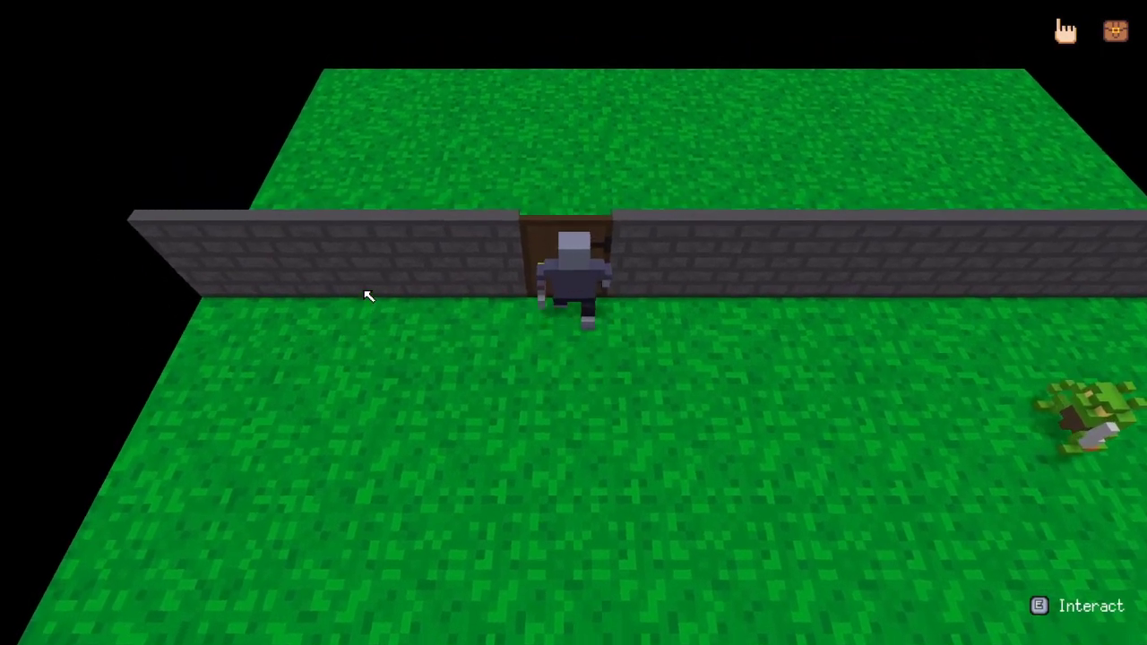
pyautogui.press('s')
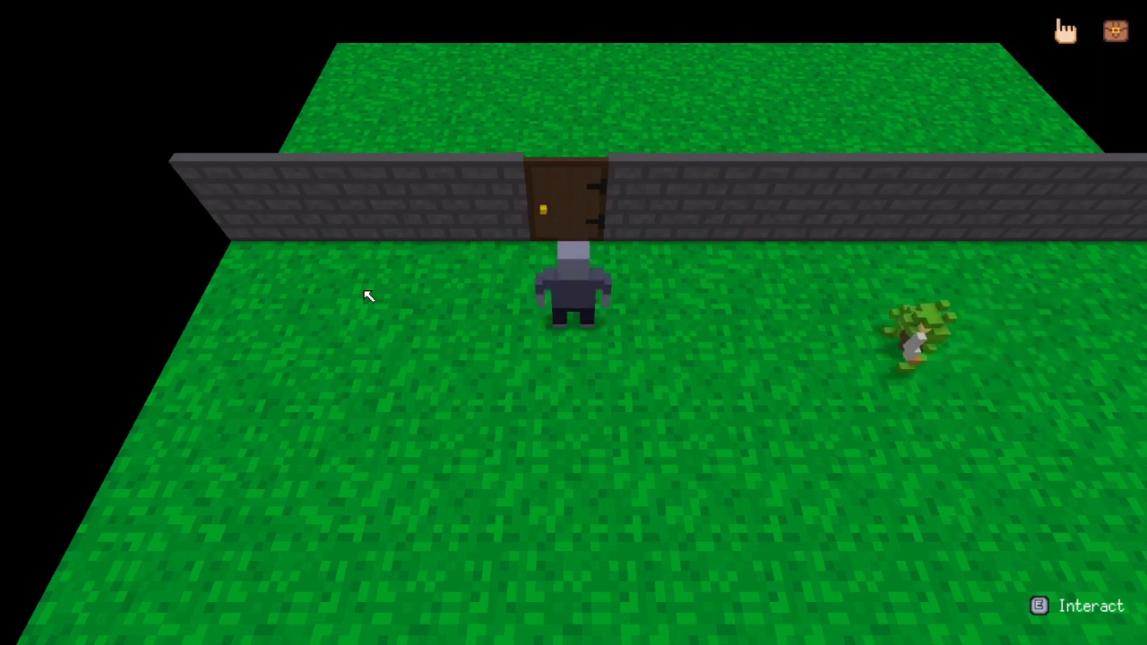
pyautogui.press('Escape')
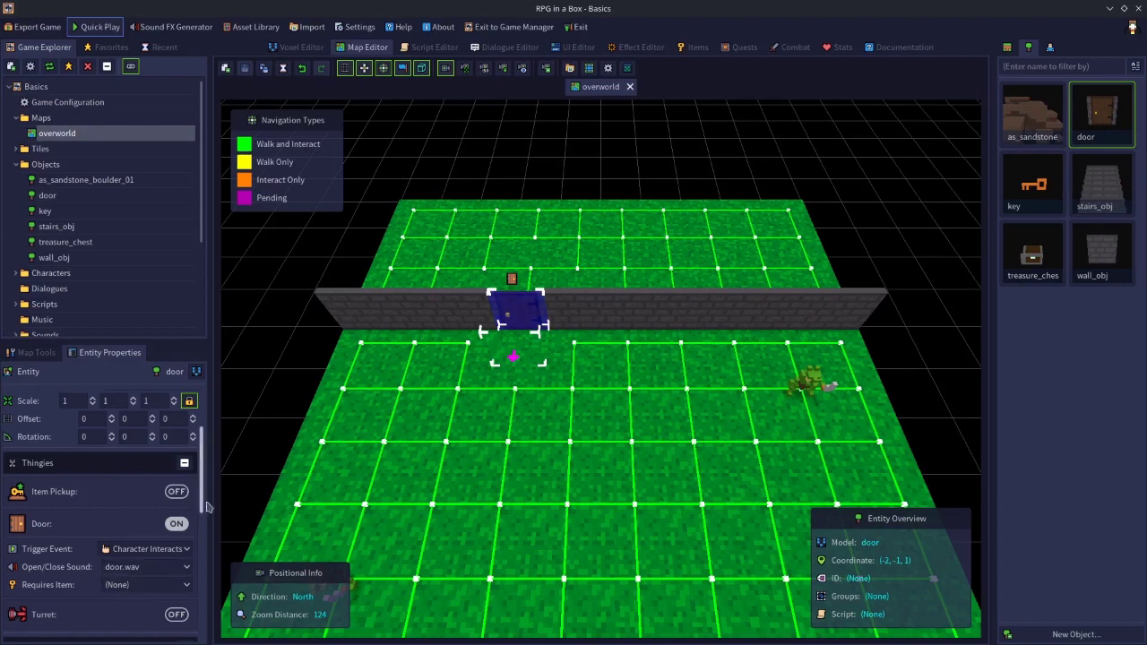
# Step: Add a String custom property named state with the value closed to the door entity
pyautogui.scroll(-10, 202, 444)
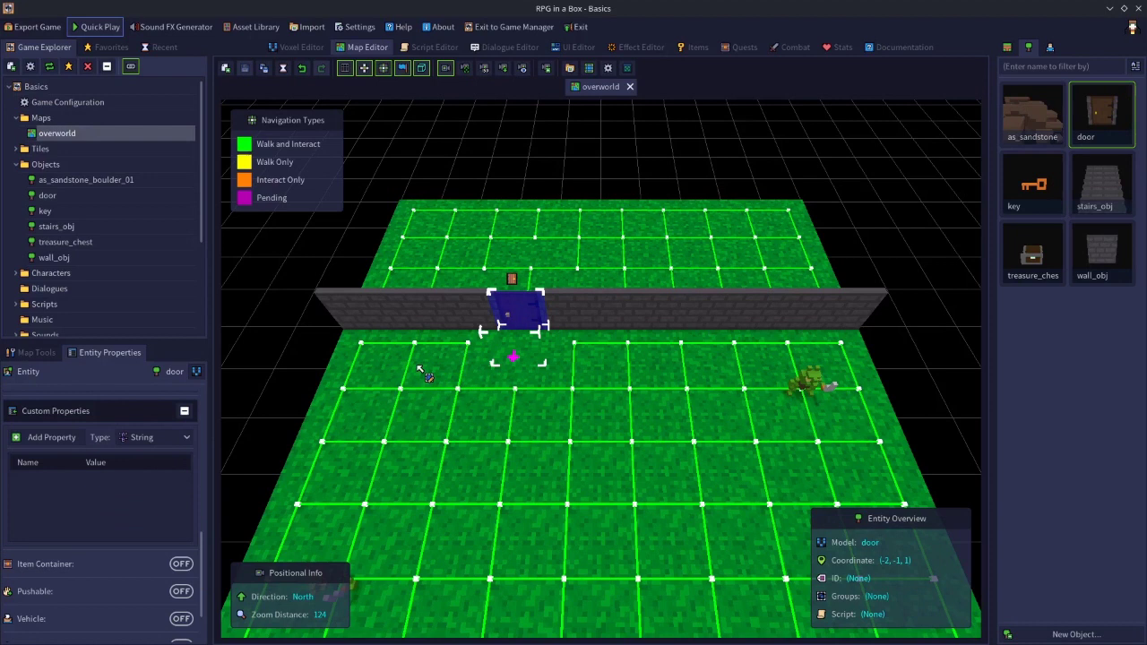
pyautogui.click(49, 437)
pyautogui.doubleClick(40, 482)
pyautogui.write('state')
pyautogui.doubleClick(116, 481)
pyautogui.write('closed')
pyautogui.click(116, 526)
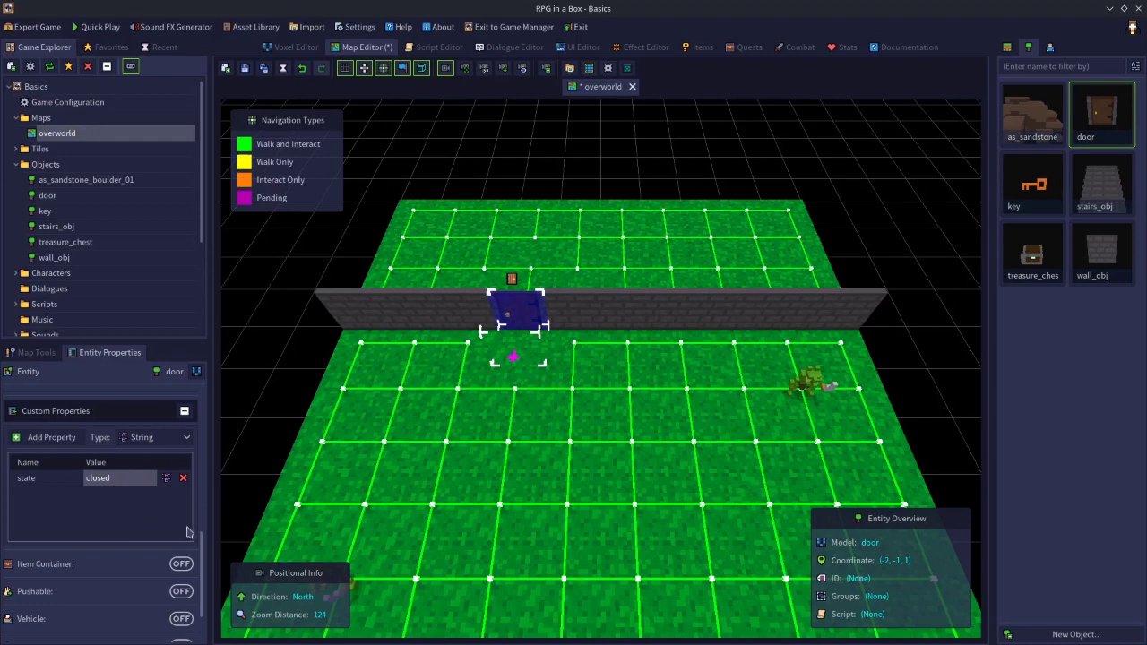
# Step: Assign a Quick Script to the door and clear its sample code in the script builder
pyautogui.scroll(3, 204, 551)
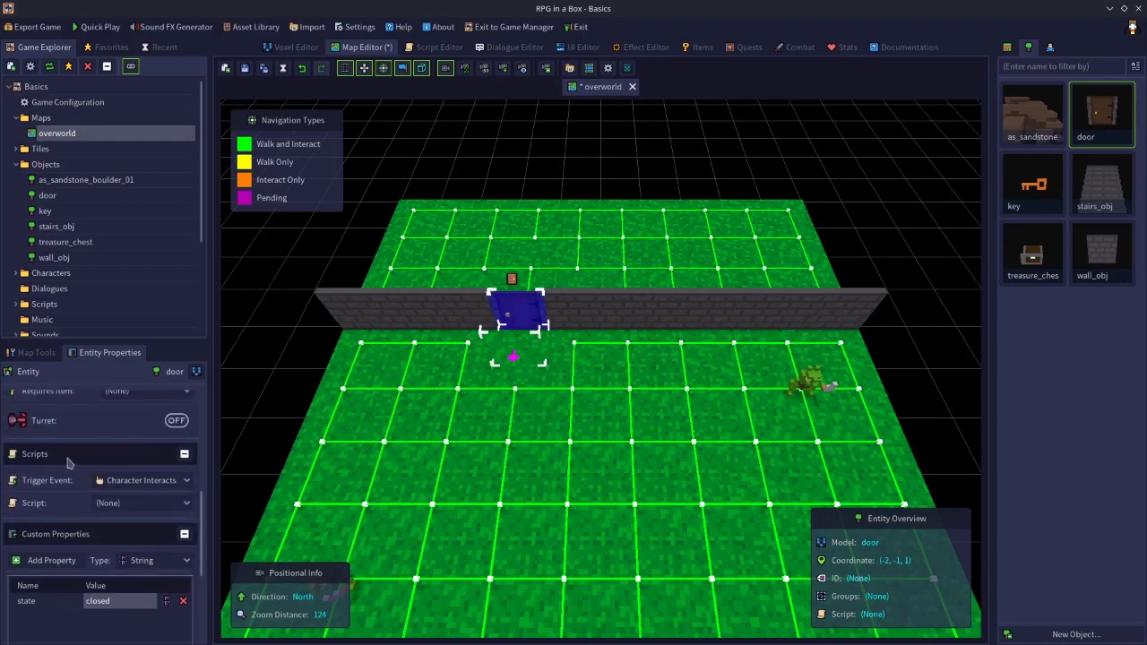
pyautogui.click(137, 504)
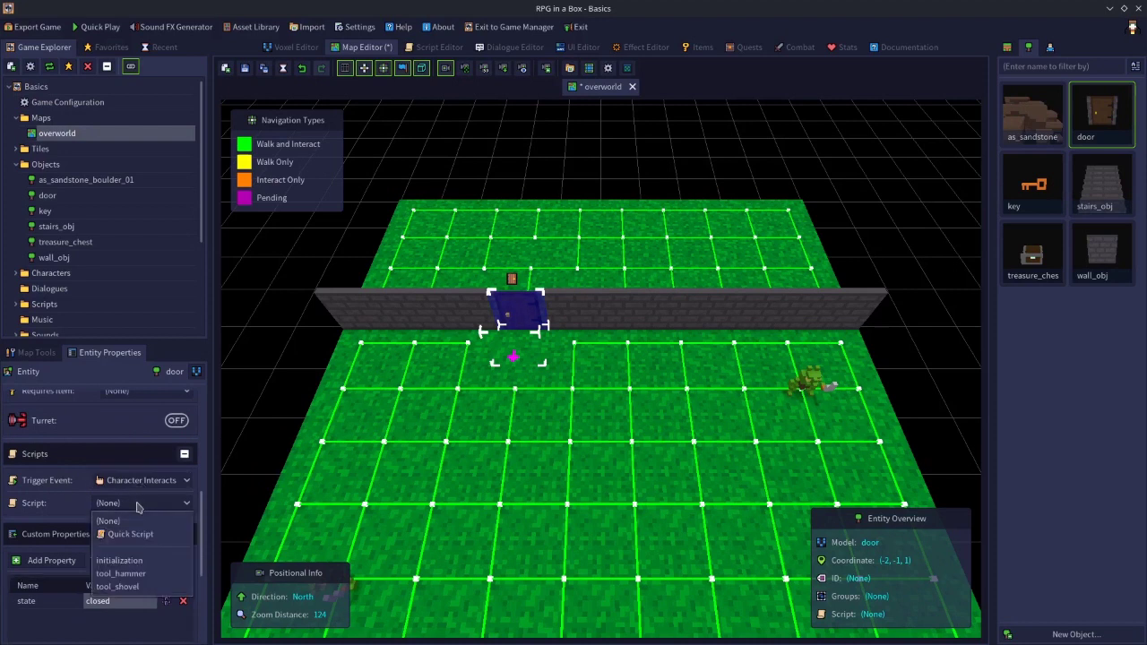
pyautogui.click(130, 534)
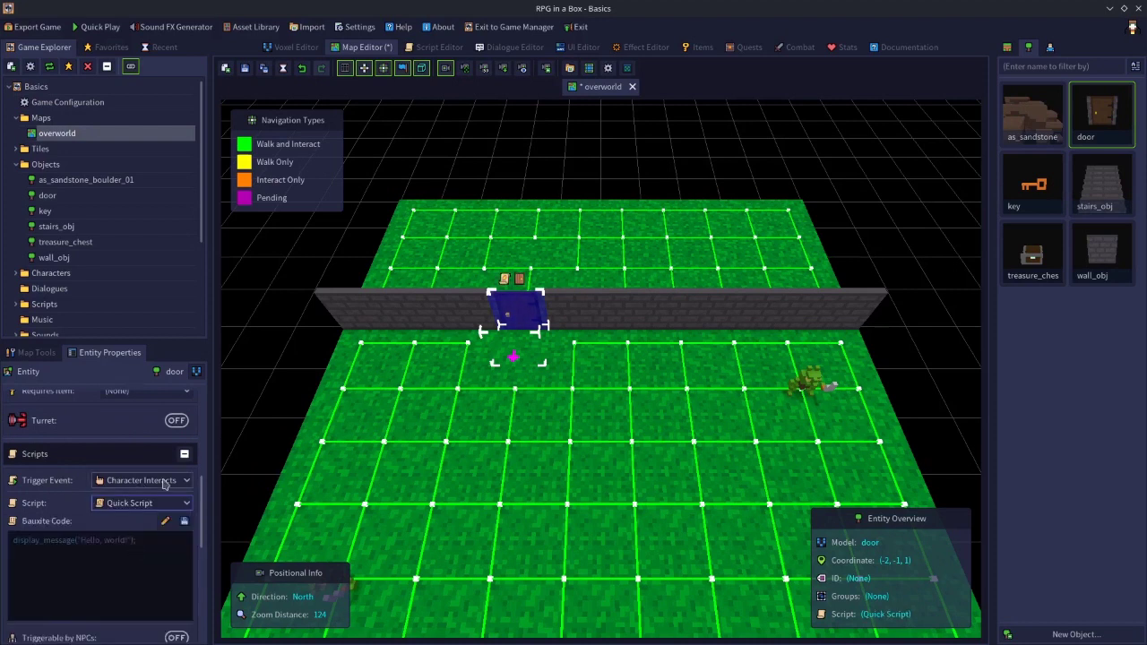
pyautogui.click(165, 521)
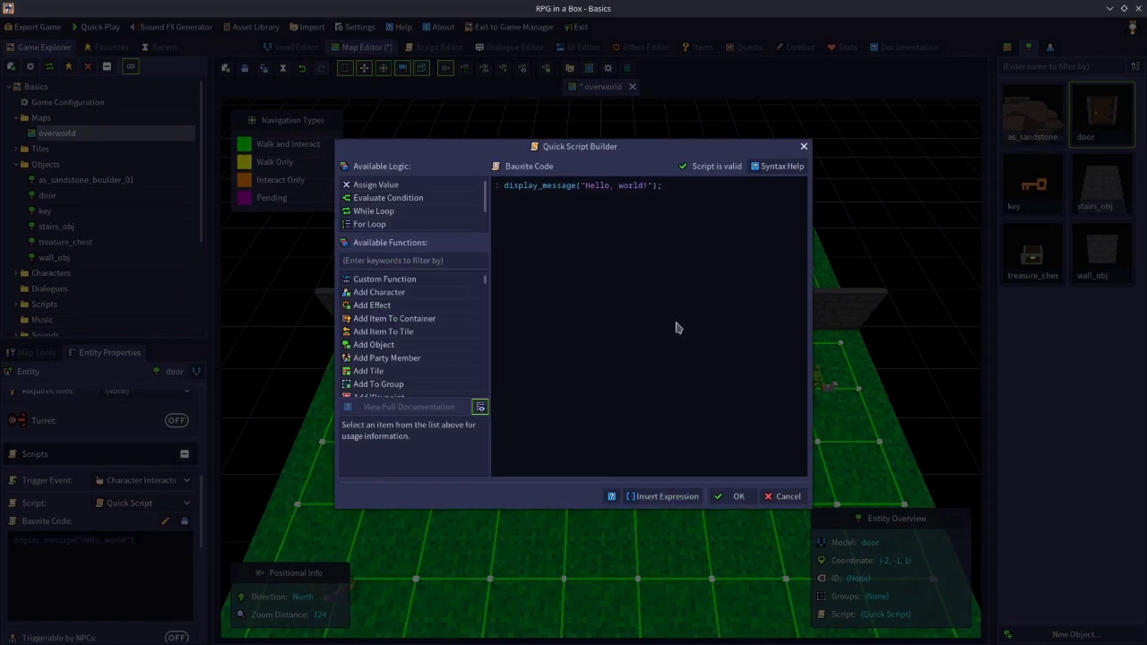
pyautogui.moveTo(702, 188); pyautogui.dragTo(440, 185)
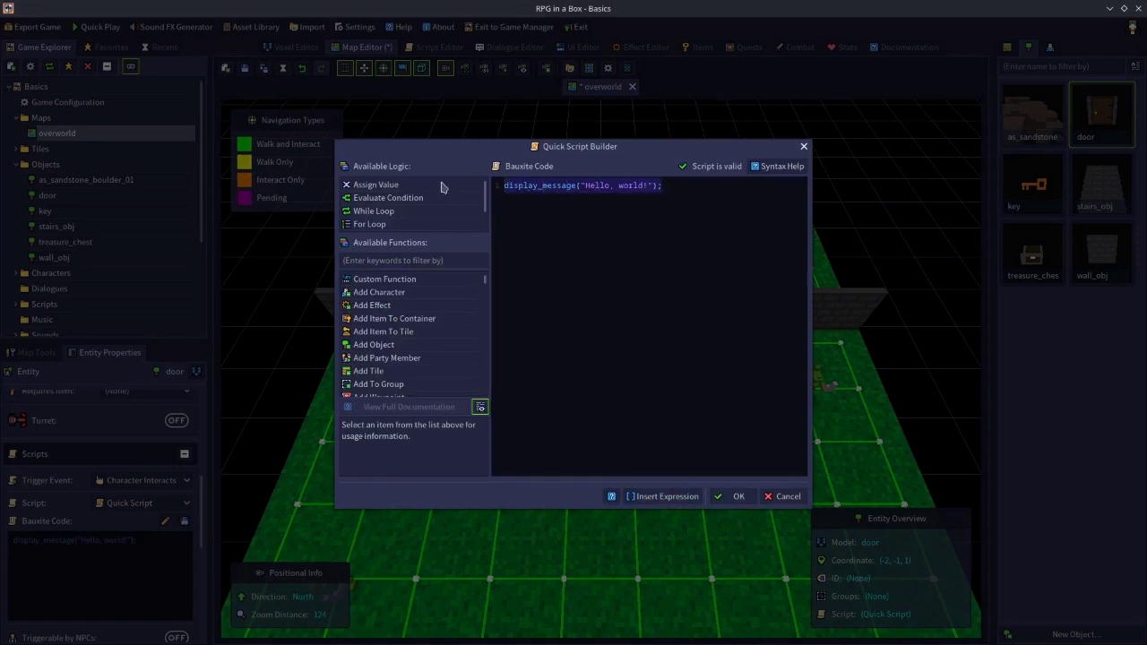
pyautogui.press('BackSpace')
# Step: Write an if/else block in the door script that checks whether self.property["state"] == "closed"
pyautogui.write('if self.')
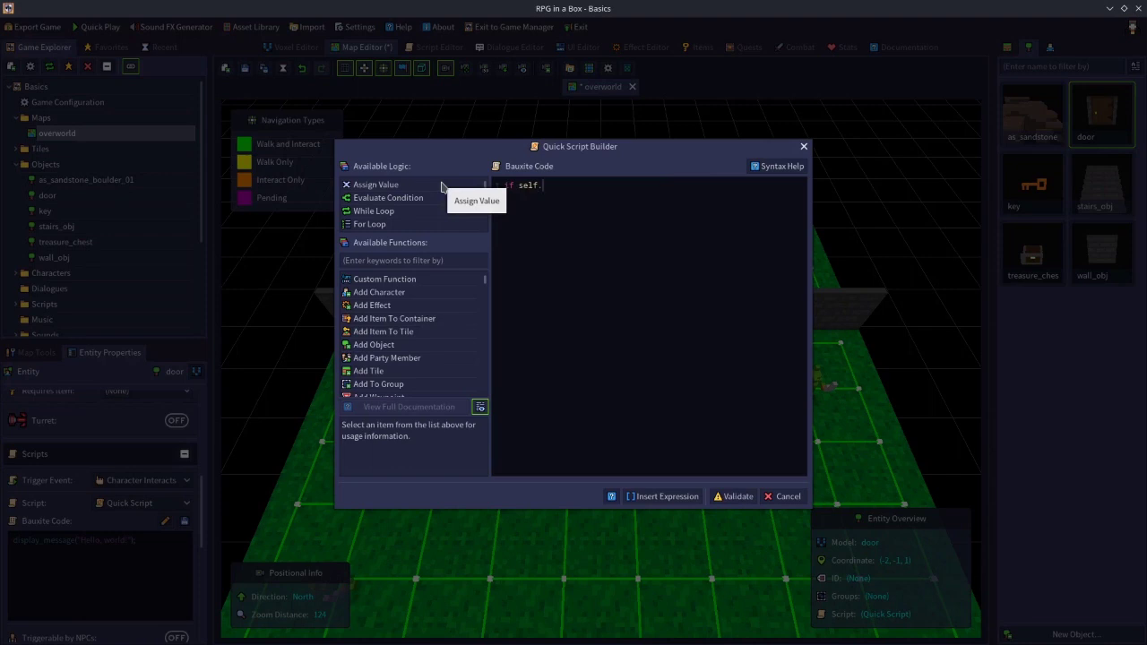
pyautogui.write('property["stt')
pyautogui.press('BackSpace')
pyautogui.write('ate"] == "closed"')
pyautogui.write('then')
pyautogui.write('lse')
pyautogui.write('end;')
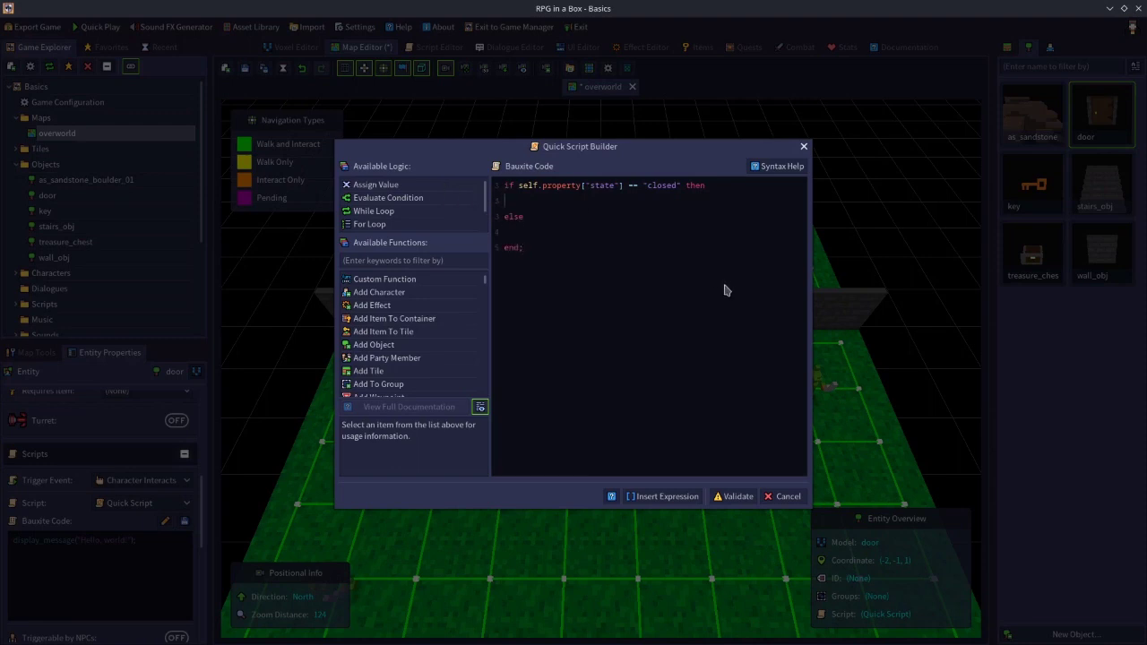
# Step: In the if branch, play the "swing_open" animation on self and set self.property["state"] to "open"
pyautogui.write('lay_animatio')
pyautogui.write('n()')
pyautogui.write('self')
pyautogui.write(', "s')
pyautogui.write('wing_open");')
pyautogui.press('Return')
pyautogui.write('self.')
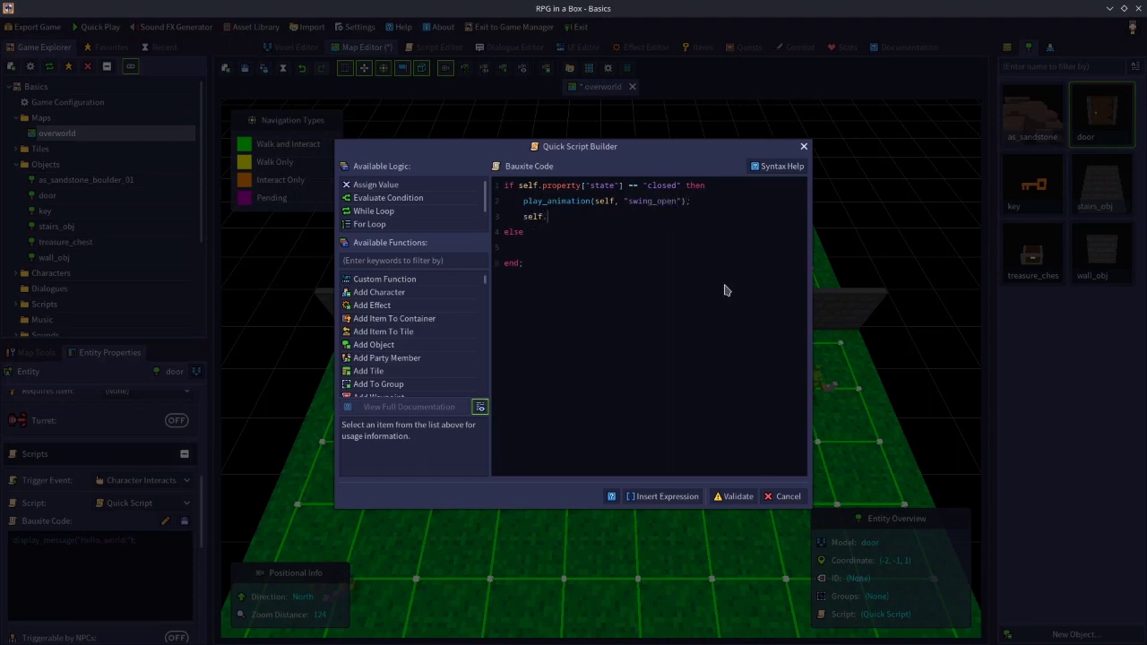
pyautogui.write('property["state"] = "open";')
# Step: Copy the animation and state lines from the if branch into the else branch
pyautogui.doubleClick(662, 217)
pyautogui.moveTo(635, 217); pyautogui.dragTo(519, 209)
pyautogui.hotkey('ctrl', 'c')
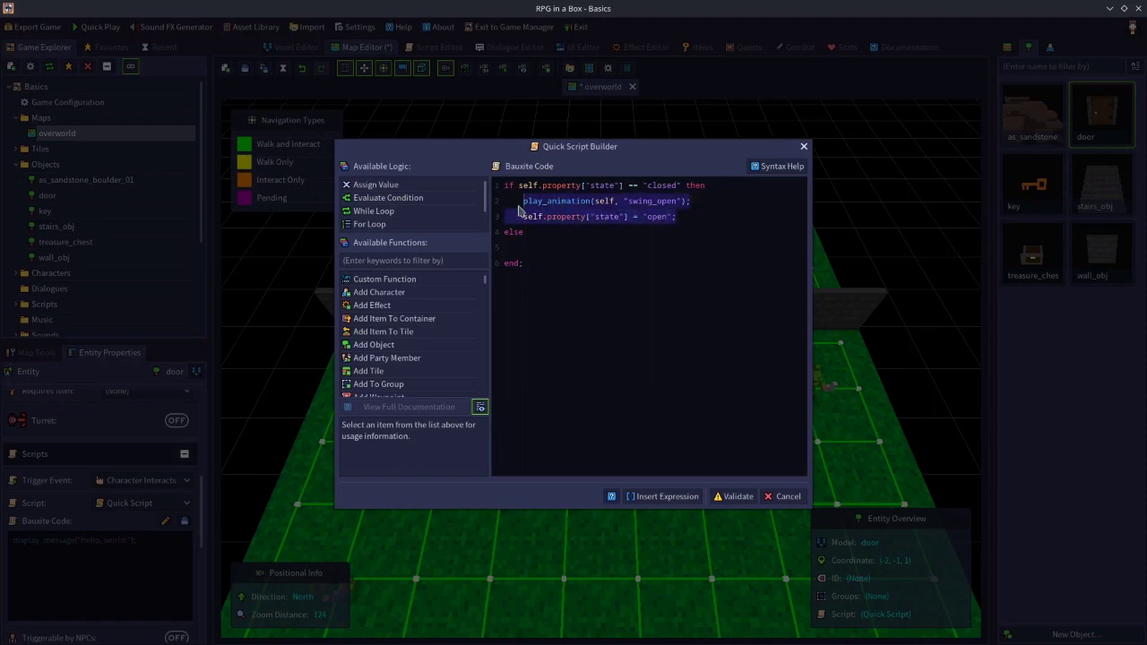
pyautogui.click(526, 248)
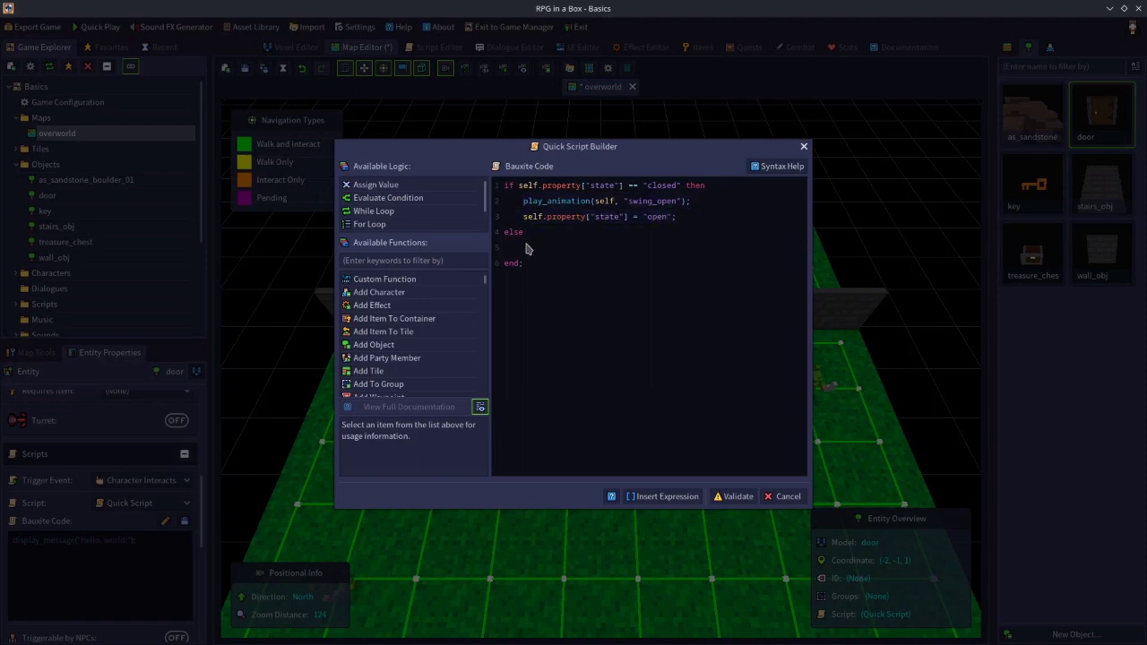
pyautogui.hotkey('ctrl', 'v')
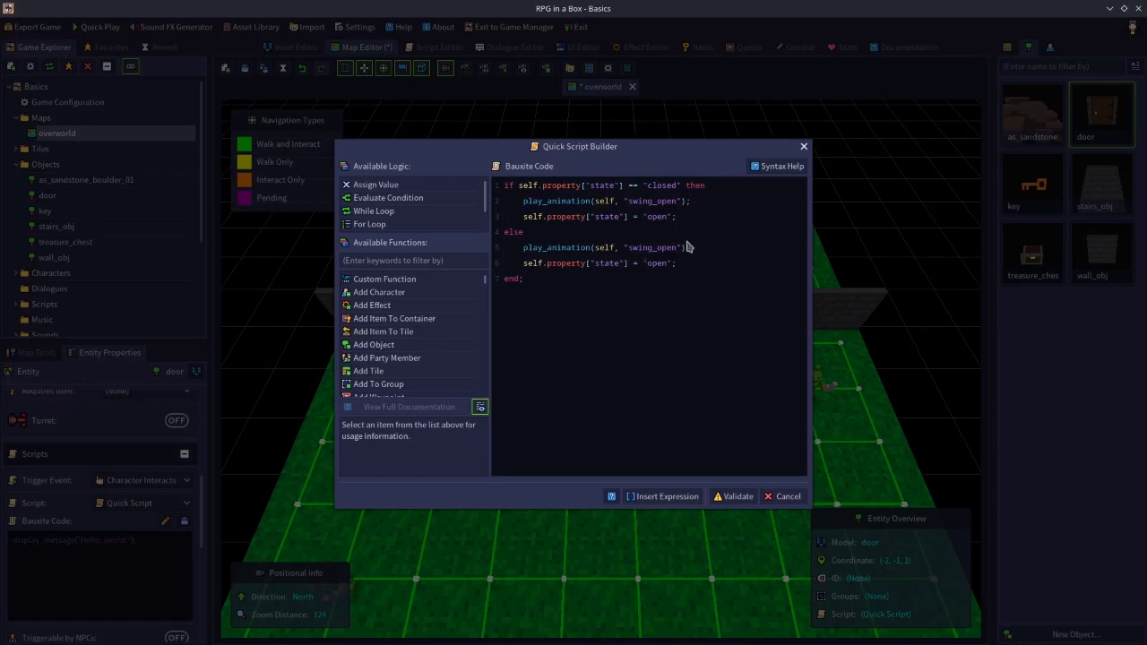
# Step: Change the else branch to play "swing_close" and set the state to "closed", then validate and accept the script
pyautogui.press('BackSpace')
pyautogui.press('BackSpace')
pyautogui.write('close')
pyautogui.click(668, 264)
pyautogui.press('BackSpace')
pyautogui.press('BackSpace')
pyautogui.press('BackSpace')
pyautogui.write('closed')
pyautogui.click(736, 497)
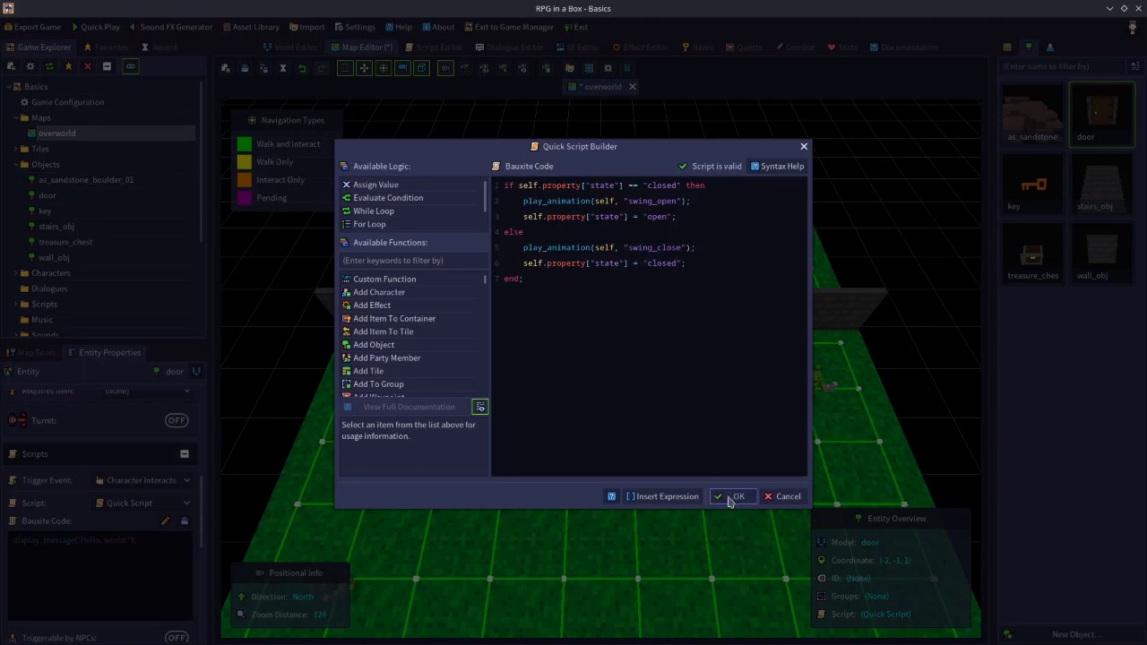
pyautogui.click(732, 500)
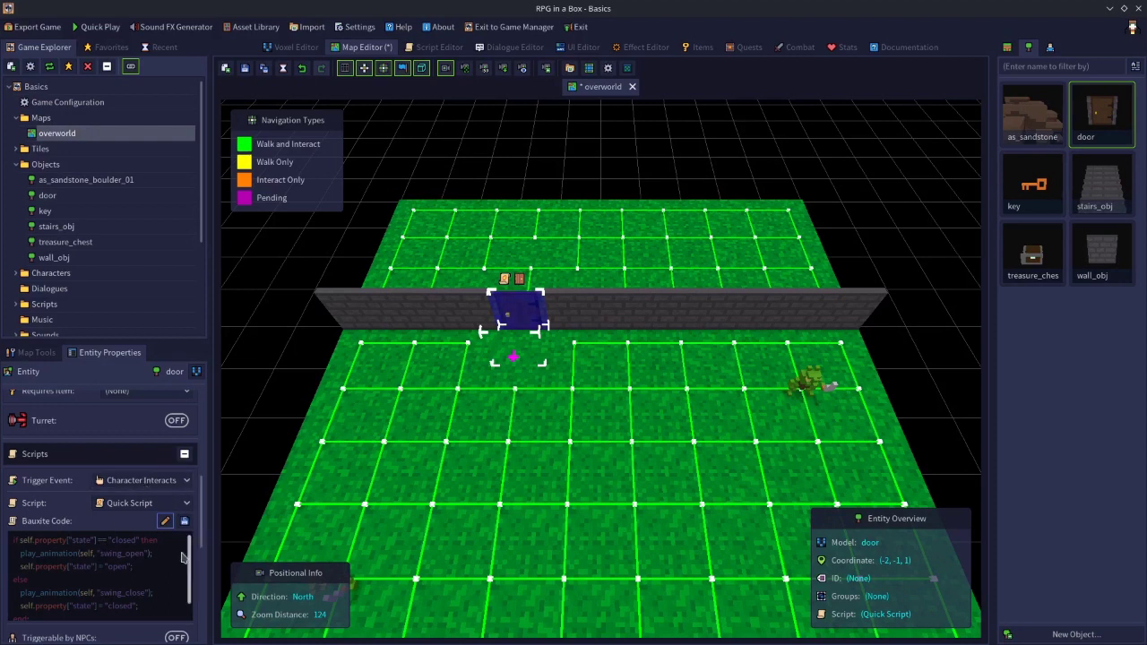
# Step: Review the door's script and property settings, then play test opening the door and walking through it
pyautogui.scroll(3, 201, 528)
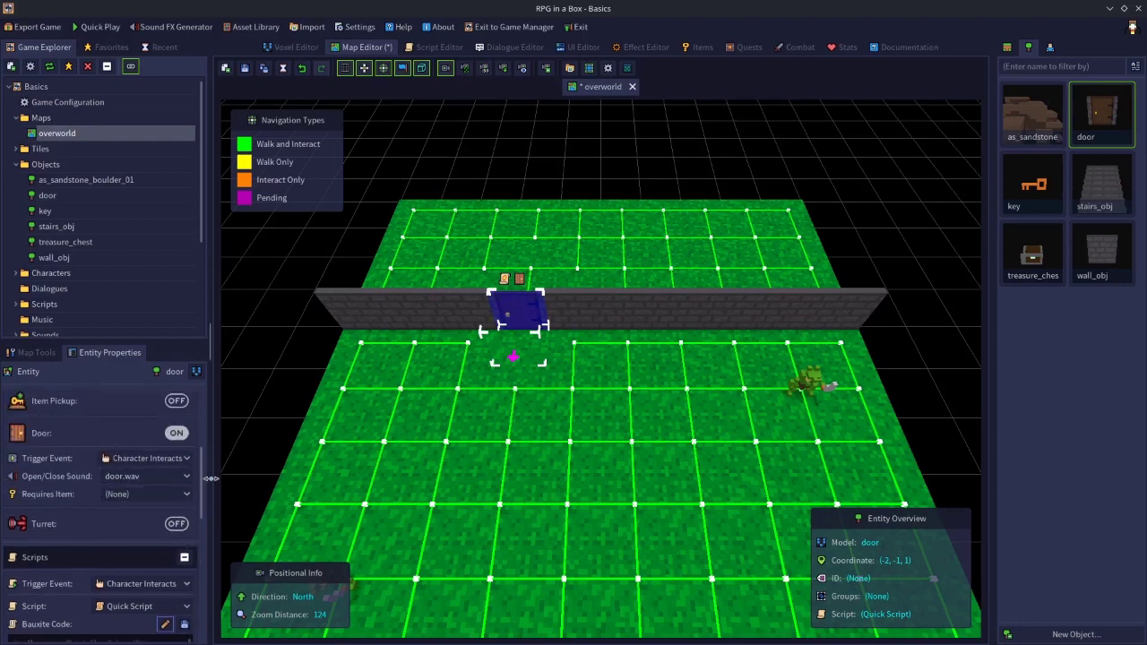
pyautogui.scroll(-2, 205, 480)
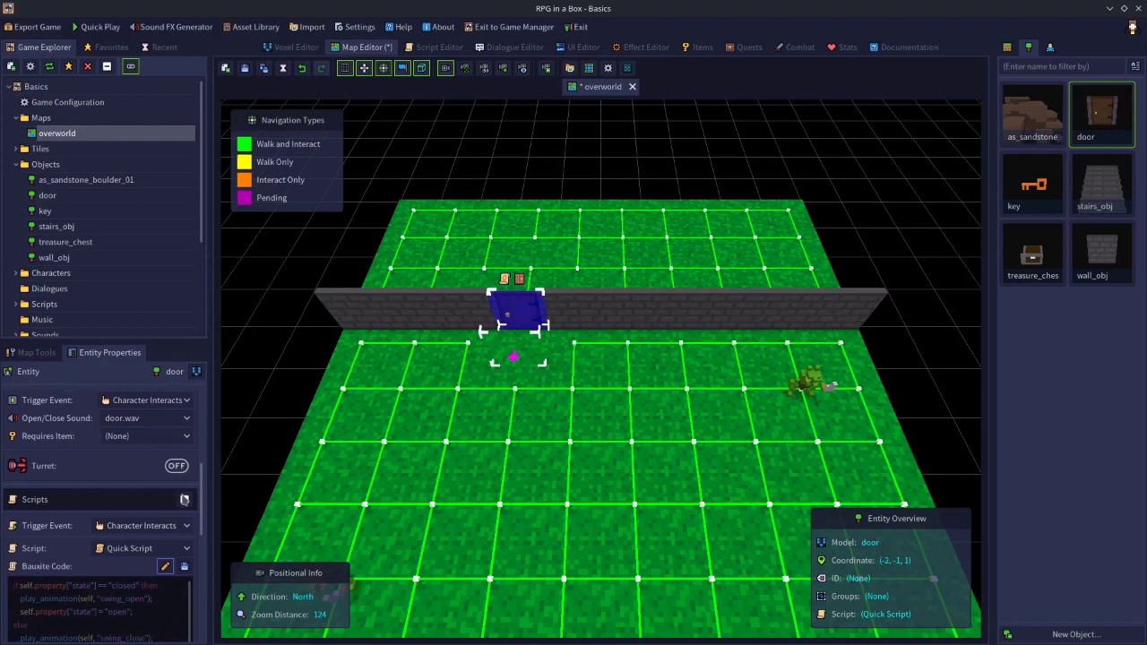
pyautogui.scroll(-3, 204, 491)
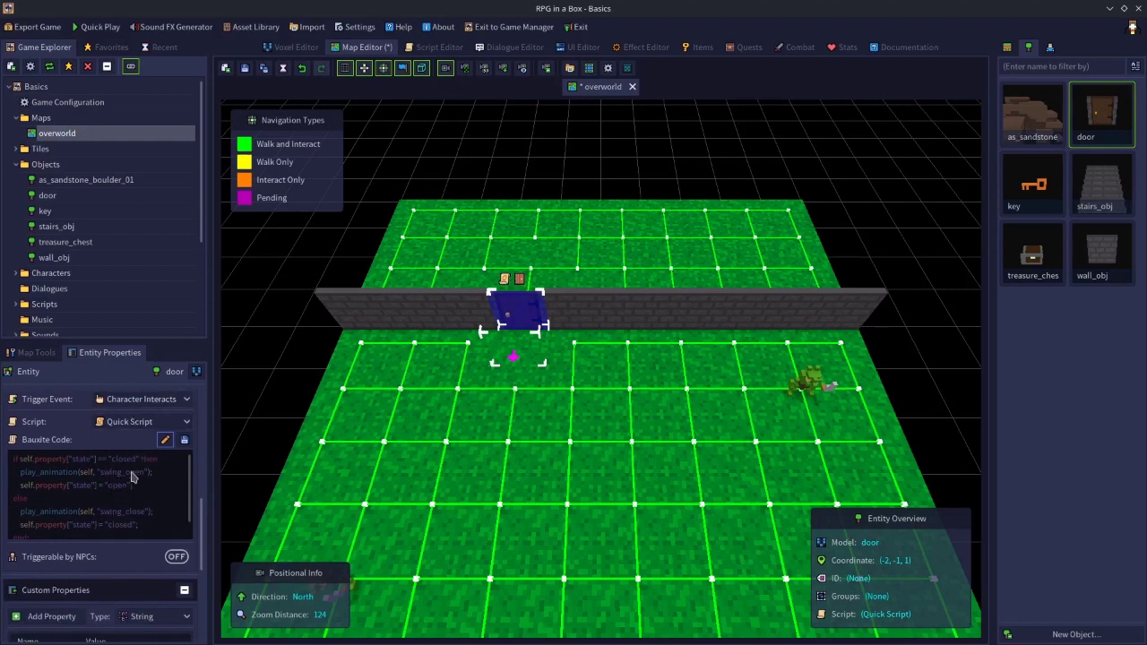
pyautogui.scroll(-3, 204, 512)
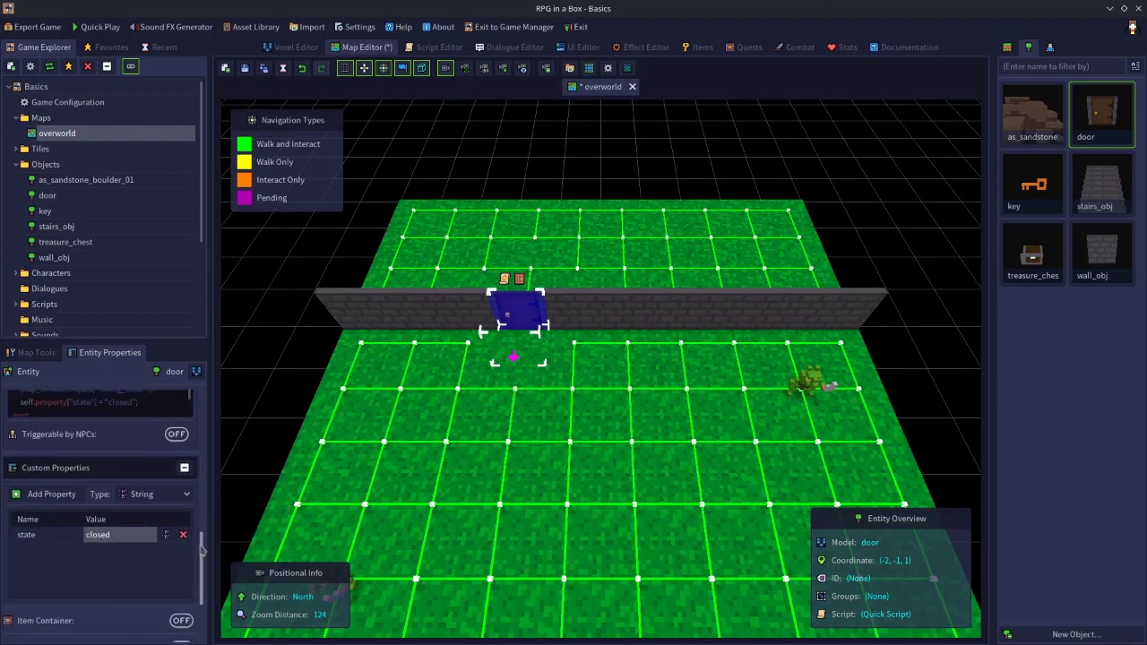
pyautogui.scroll(3, 90, 483)
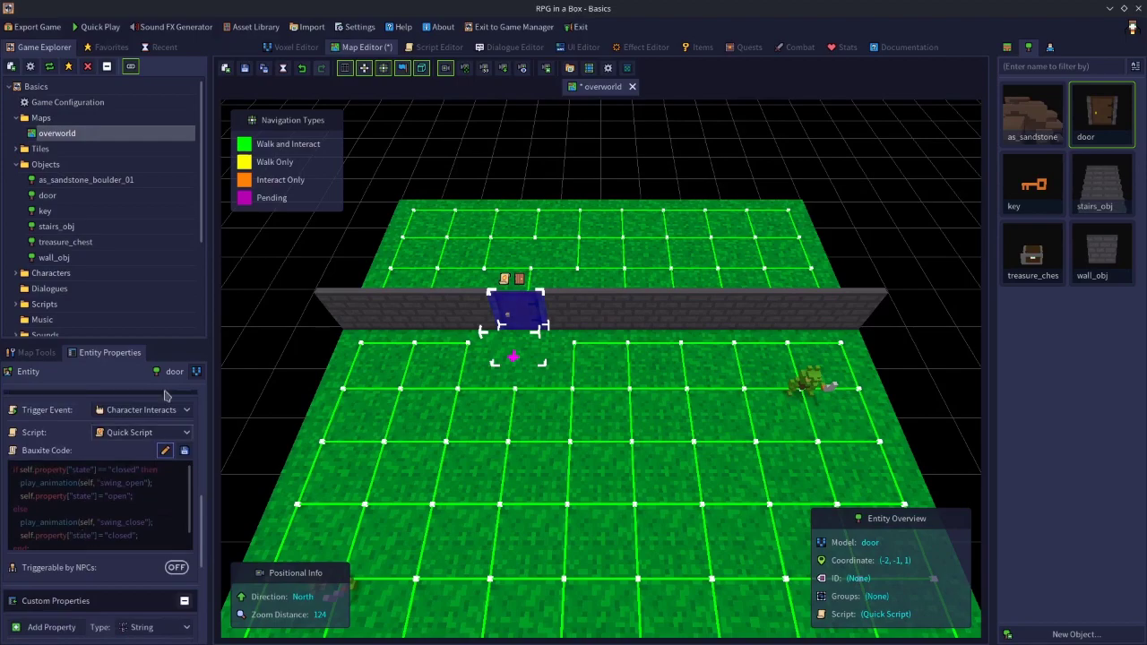
pyautogui.press('F5')
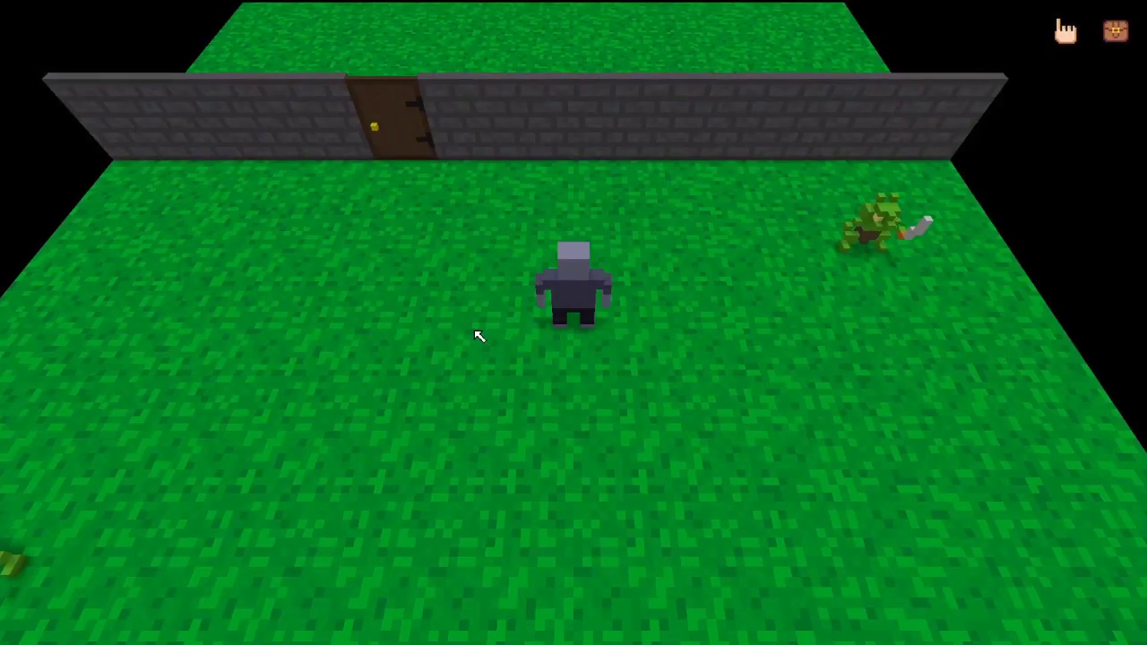
pyautogui.press('Left')
pyautogui.press('Up')
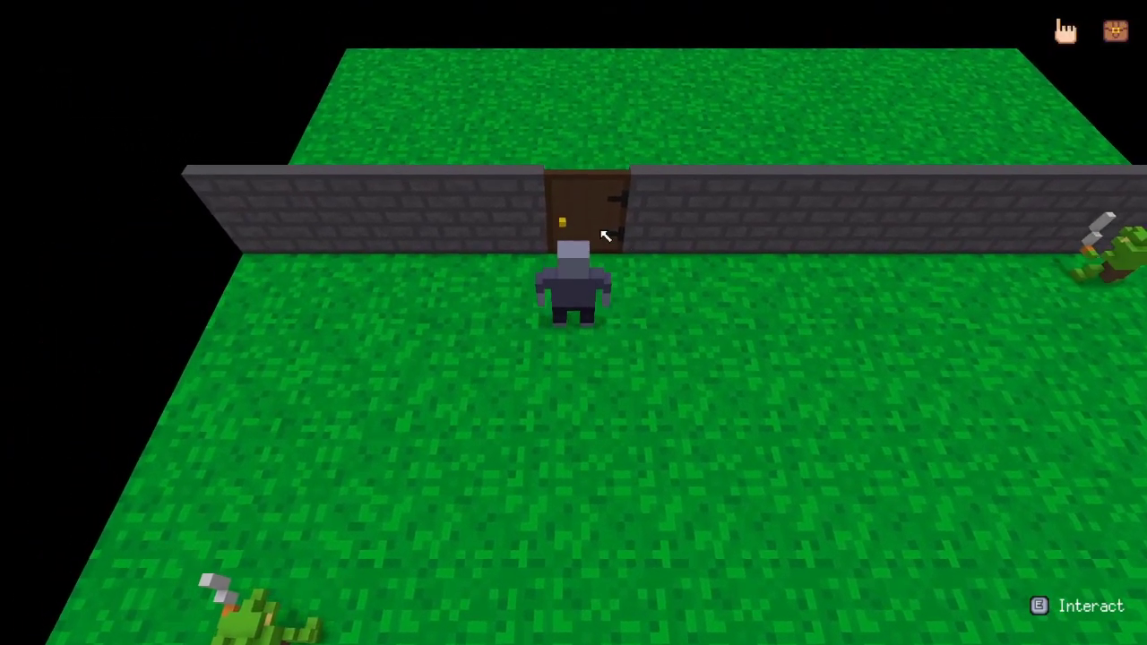
pyautogui.press('Down')
pyautogui.press('e')
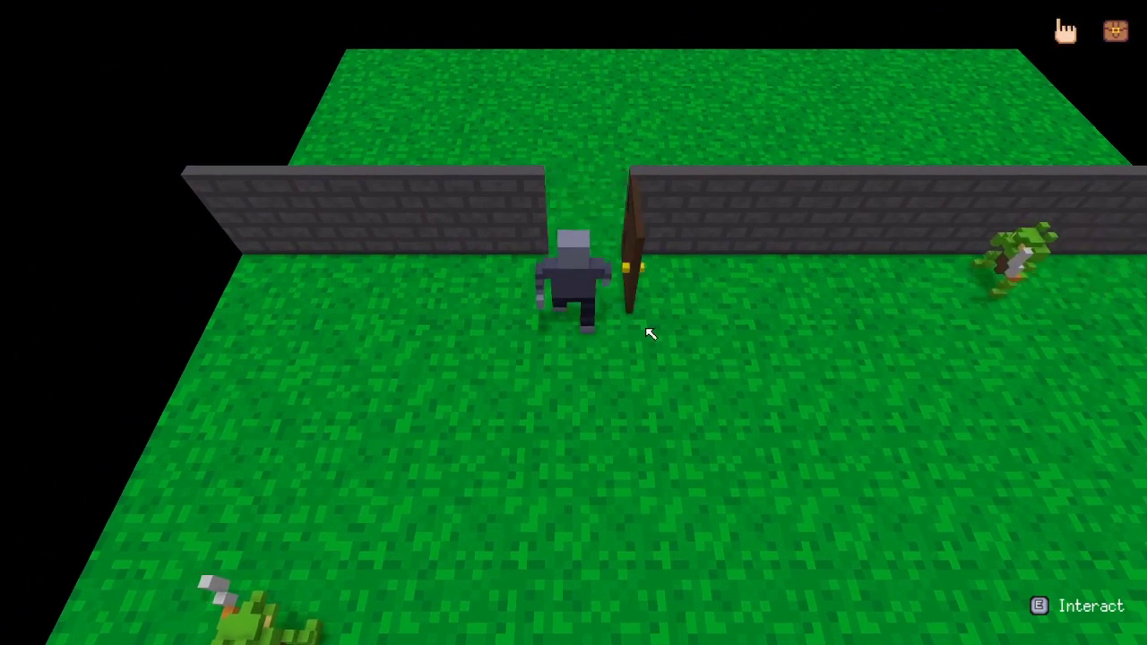
pyautogui.press('Up')
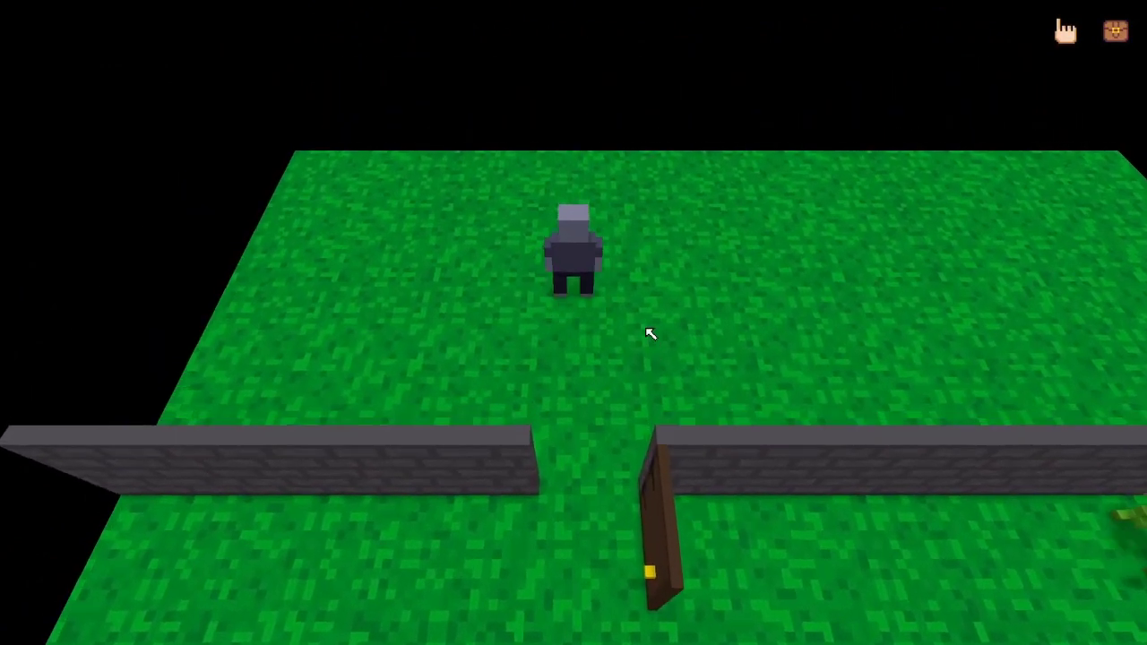
# Step: Close and reopen the door from behind the wall, then walk the player back through the doorway
pyautogui.press('Down')
pyautogui.press('e')
pyautogui.press('Up')
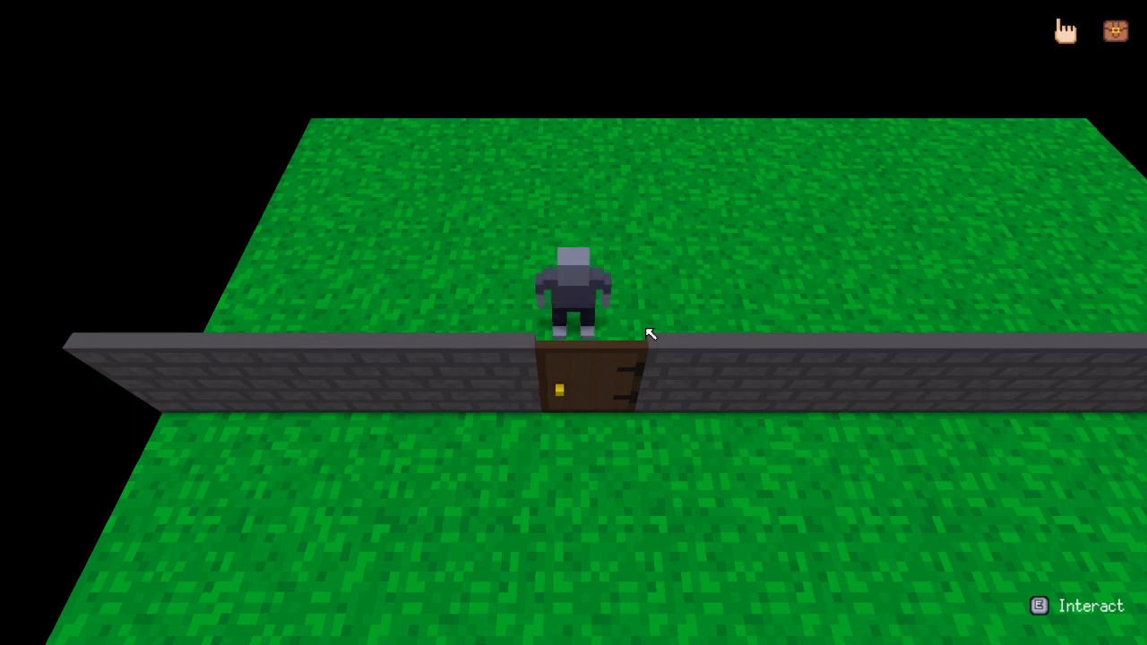
pyautogui.press('e')
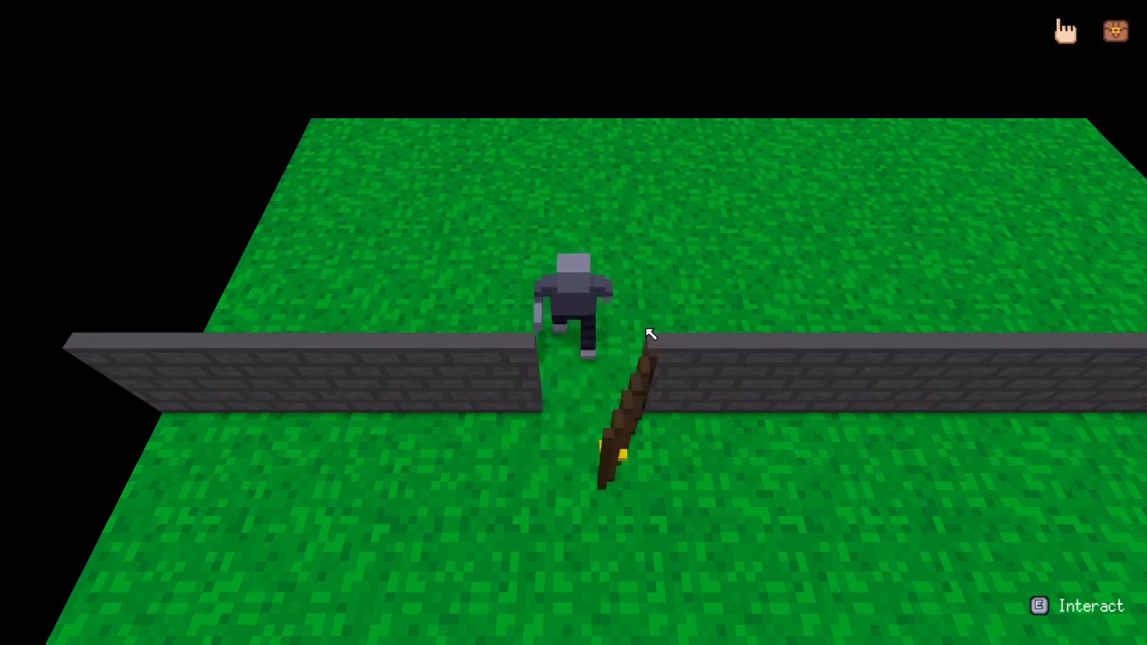
pyautogui.press('s')
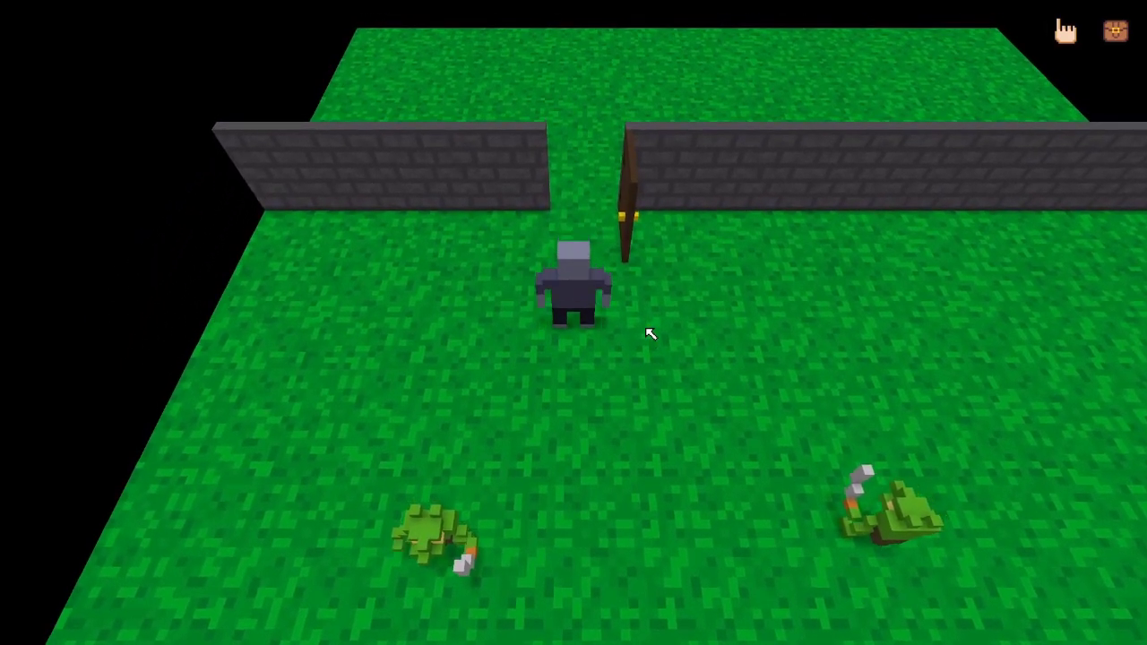
# Step: Close the door from the front, walk the player against it repeatedly, and end the play test
pyautogui.press('w')
pyautogui.press('e')
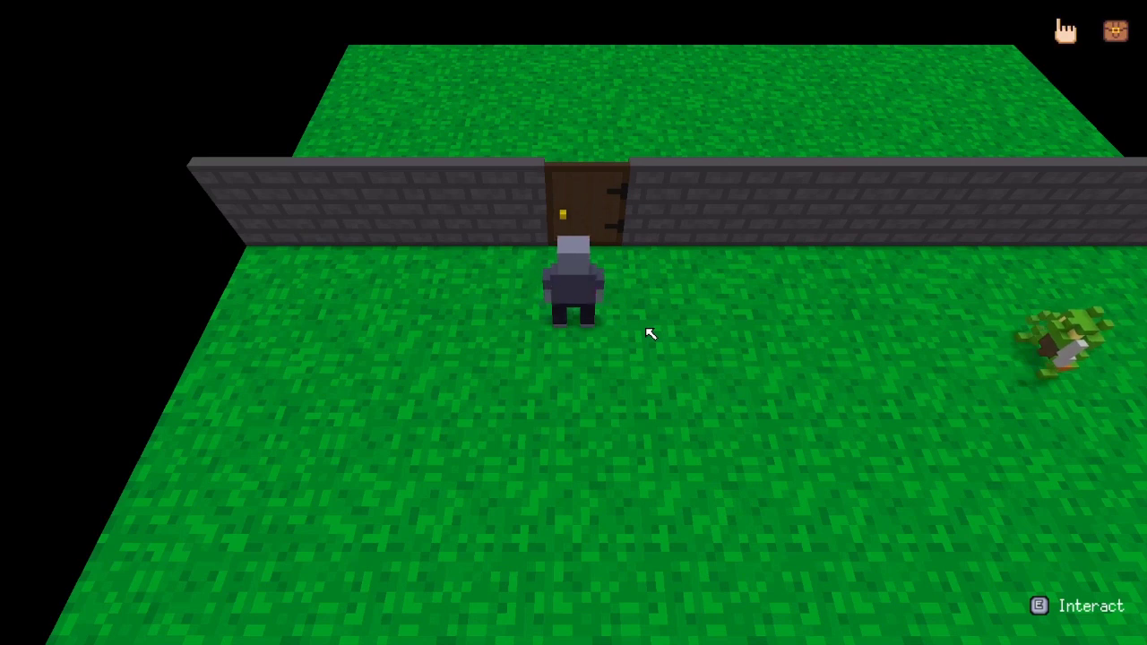
pyautogui.press('w')
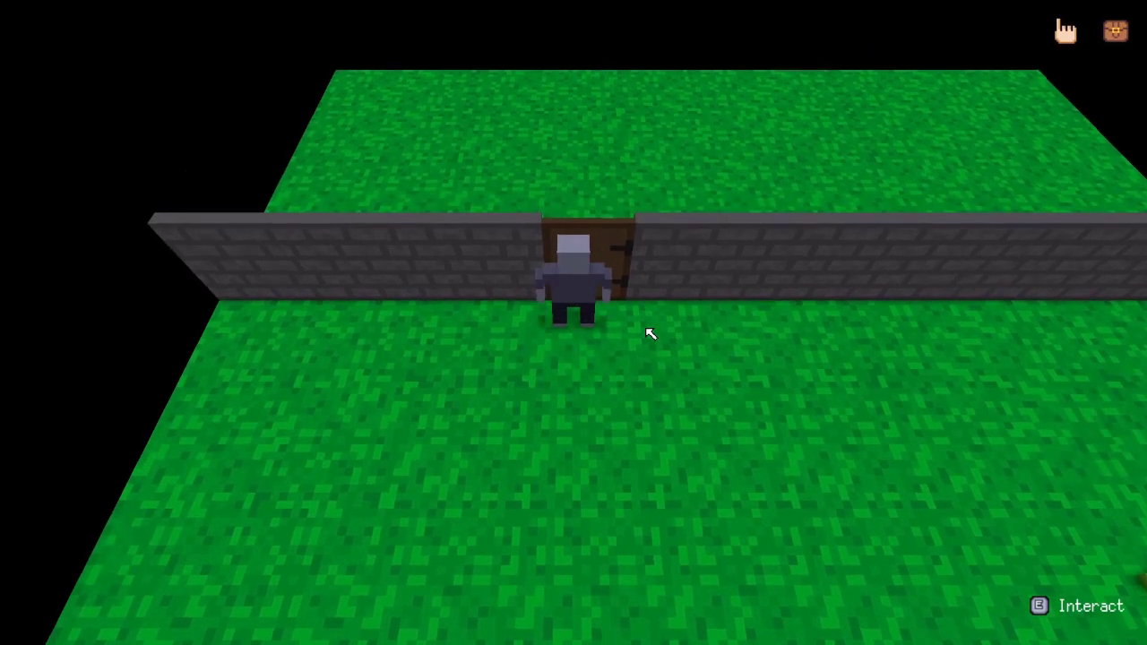
pyautogui.press('s')
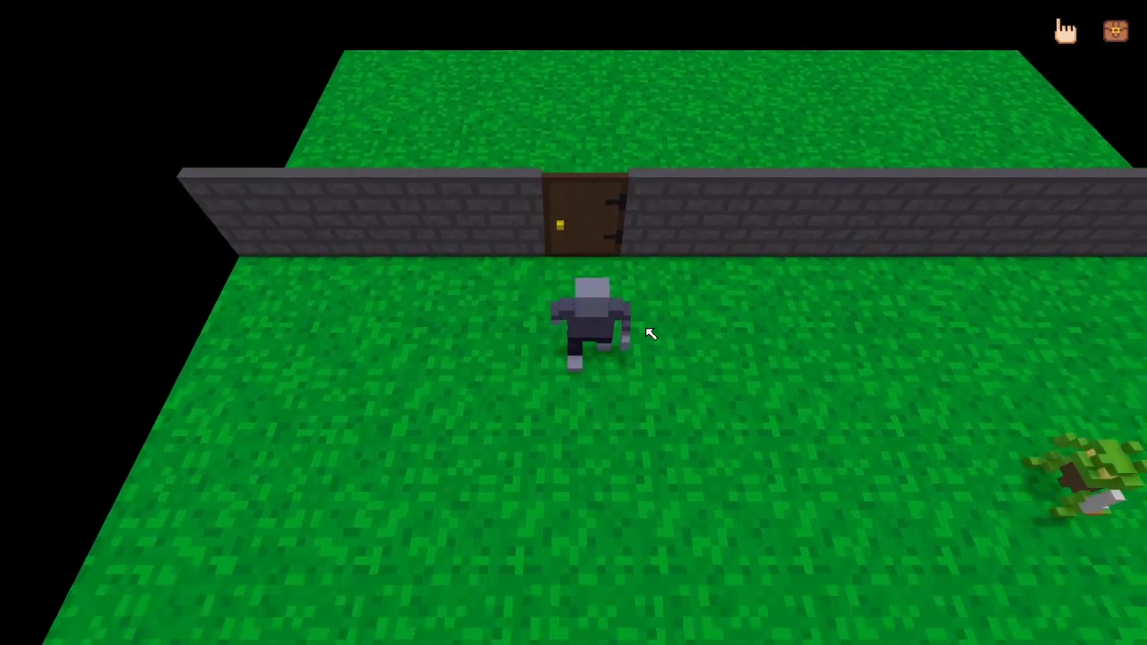
pyautogui.press('w')
pyautogui.press('w')
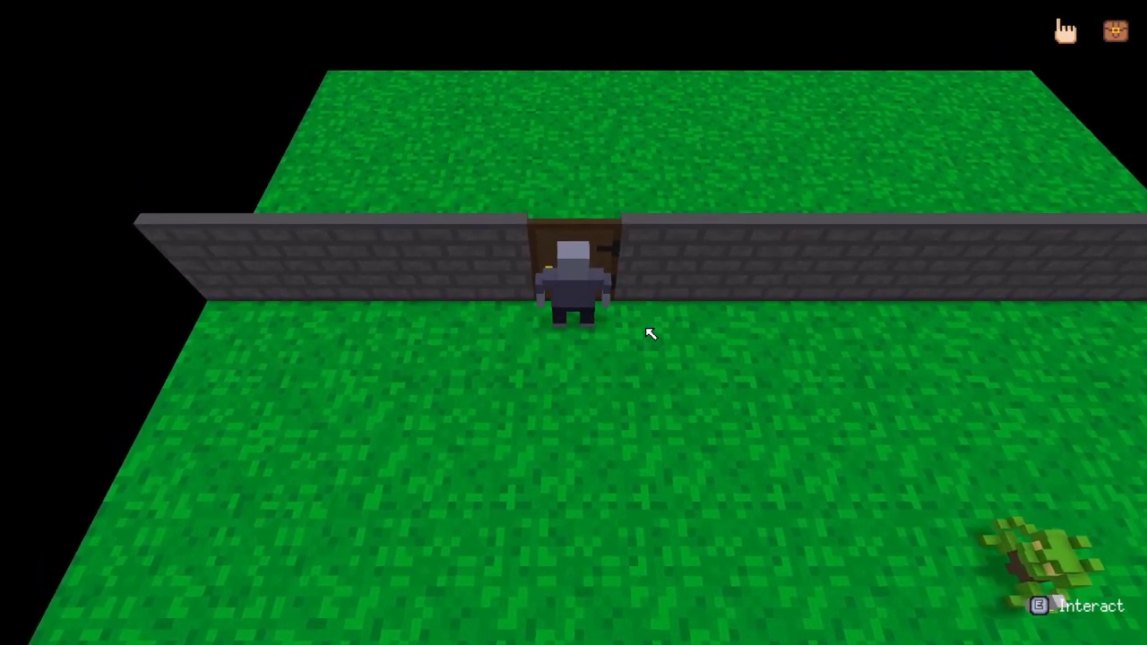
pyautogui.press('Escape')
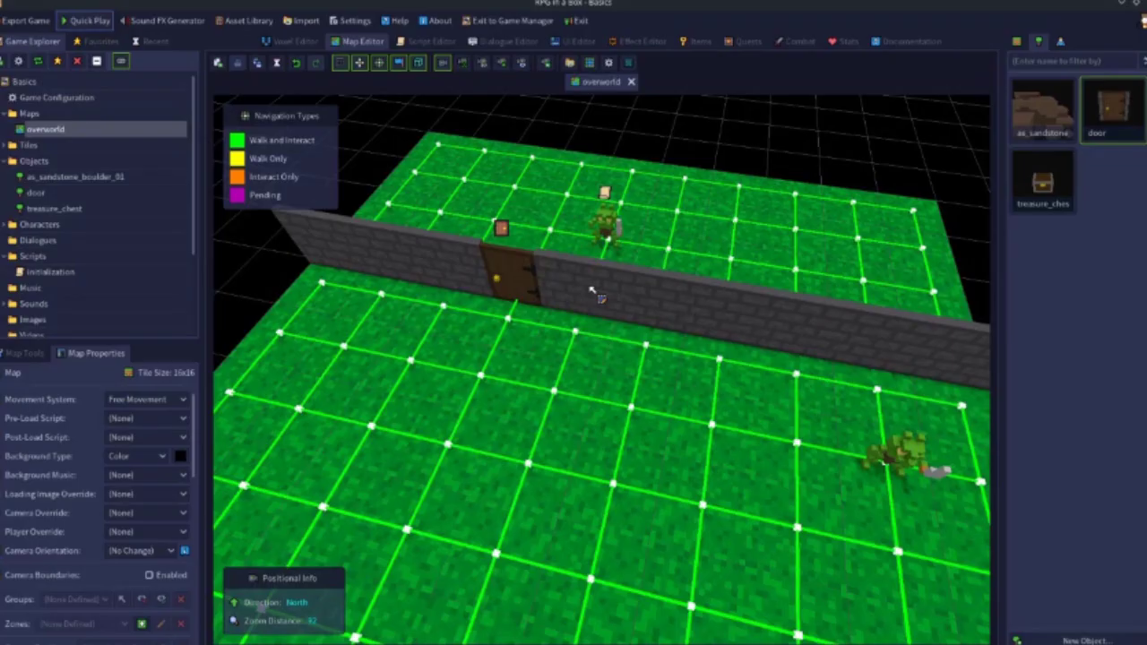